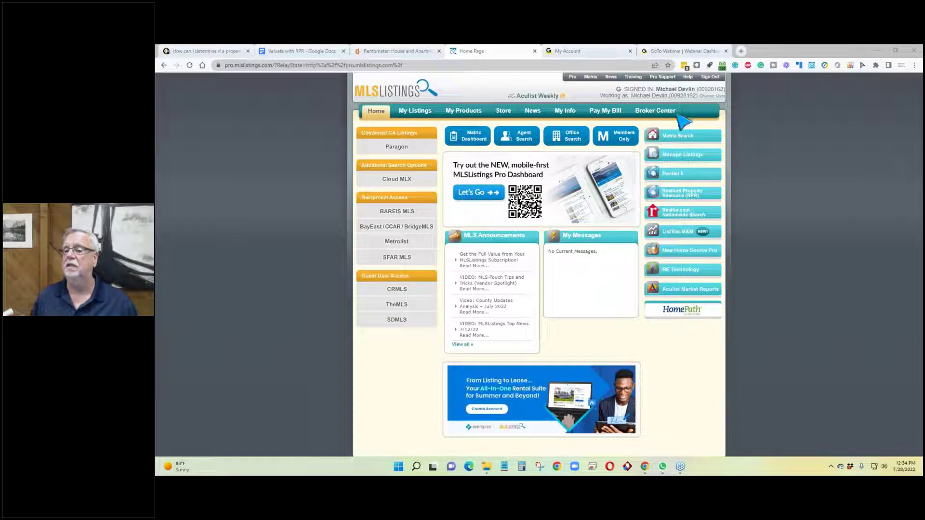
Step: Launch Matrix Search from the MLSListings home page to reach the empty Residential Search form
{"action": "left_click", "coordinate": [685, 140]}
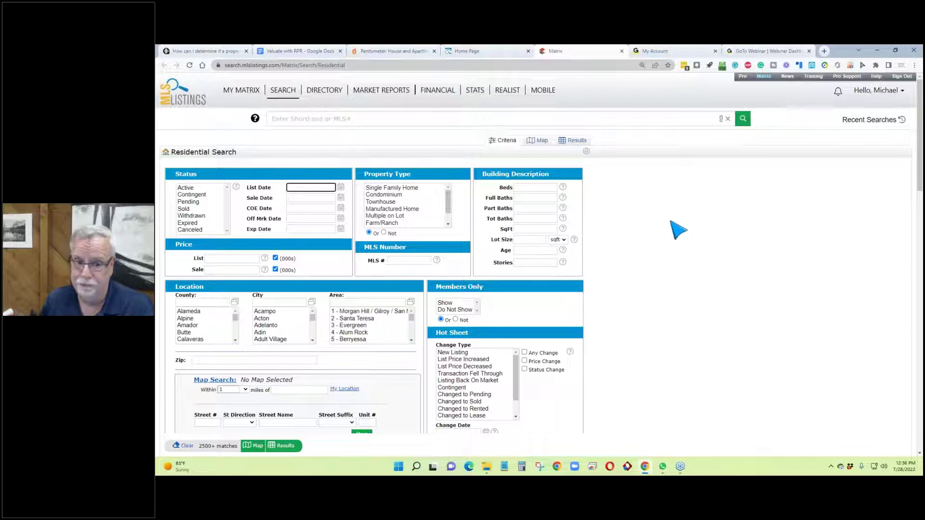
Step: Switch to the MultiFamily Search form via SEARCH > Multi-Unit, reloading it once
{"action": "mouse_move", "coordinate": [283, 93]}
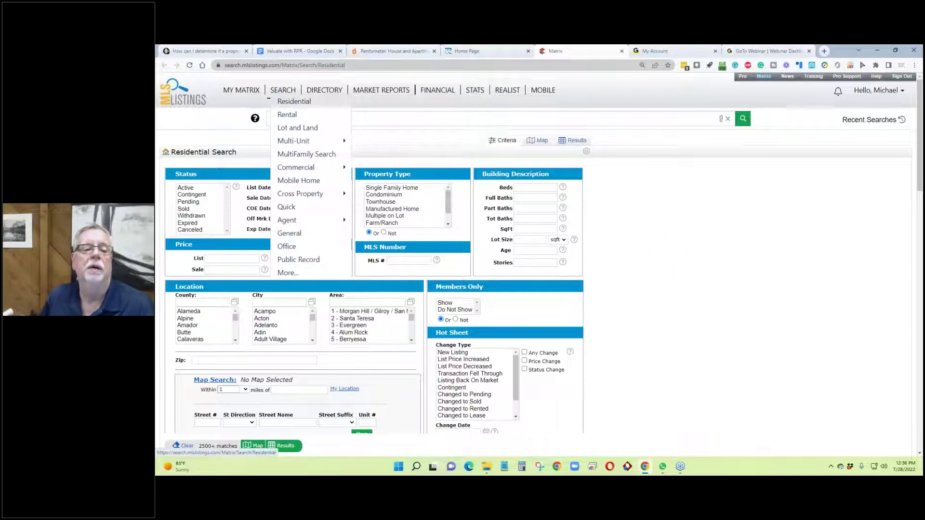
{"action": "mouse_move", "coordinate": [299, 141]}
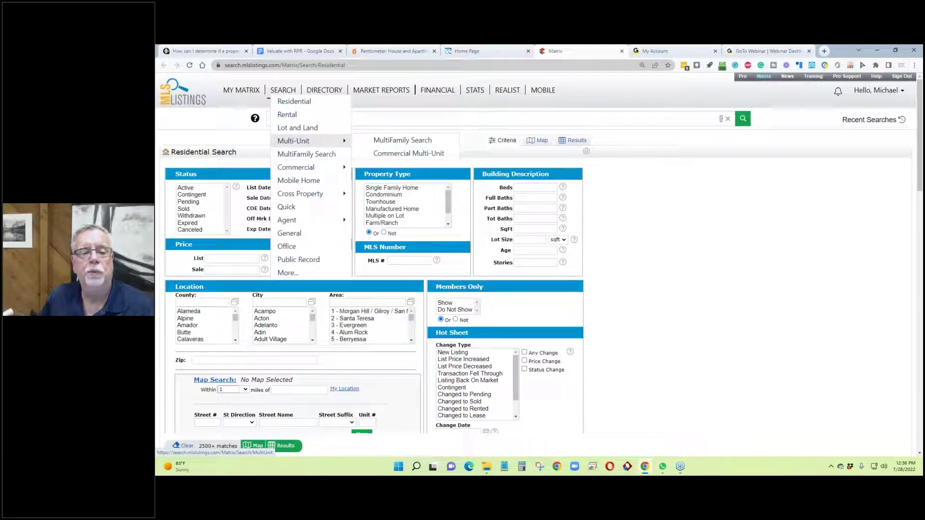
{"action": "left_click", "coordinate": [380, 141]}
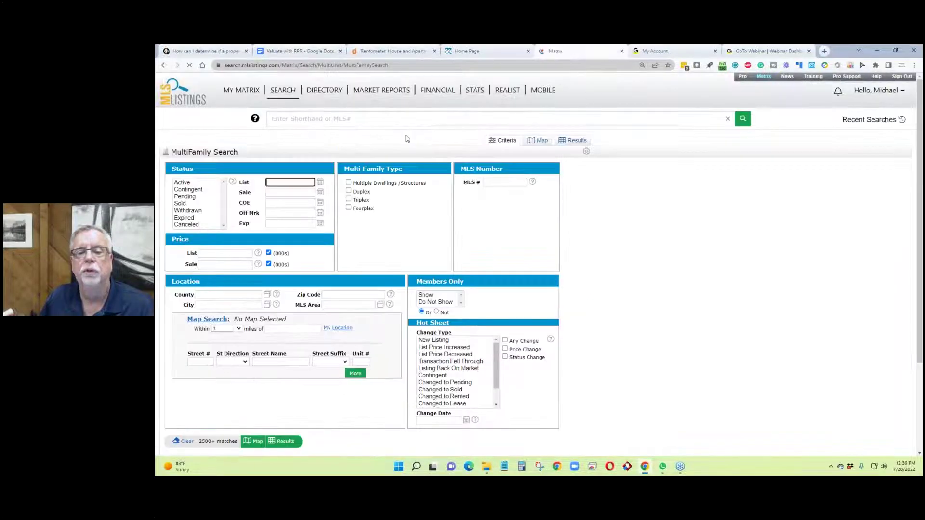
{"action": "mouse_move", "coordinate": [287, 93]}
{"action": "mouse_move", "coordinate": [294, 141]}
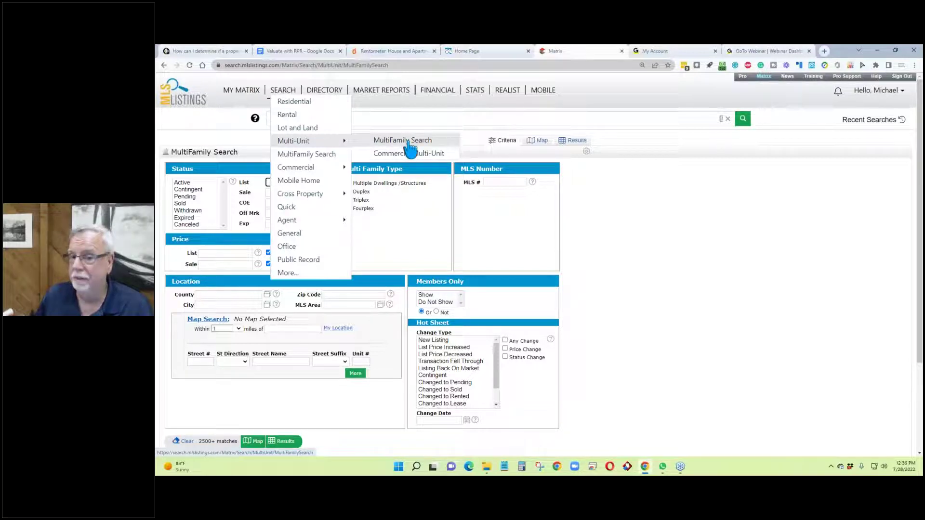
{"action": "left_click", "coordinate": [409, 142]}
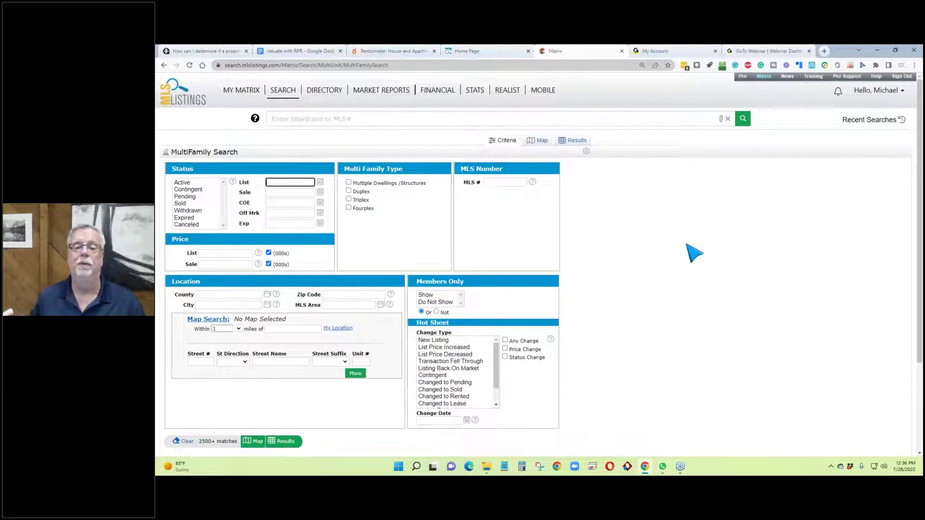
Step: Filter for Active Fourplex listings with a list price of 2000 or less
{"action": "left_click", "coordinate": [349, 208]}
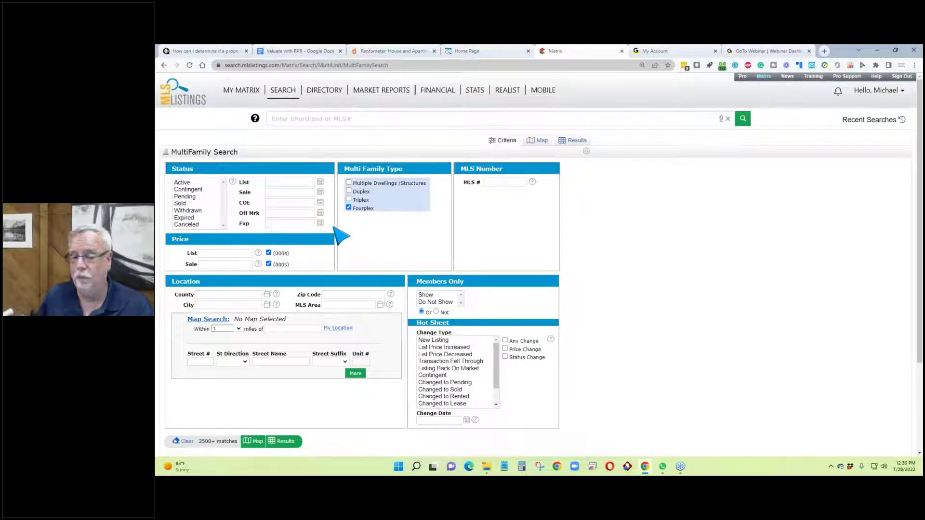
{"action": "left_click", "coordinate": [183, 183]}
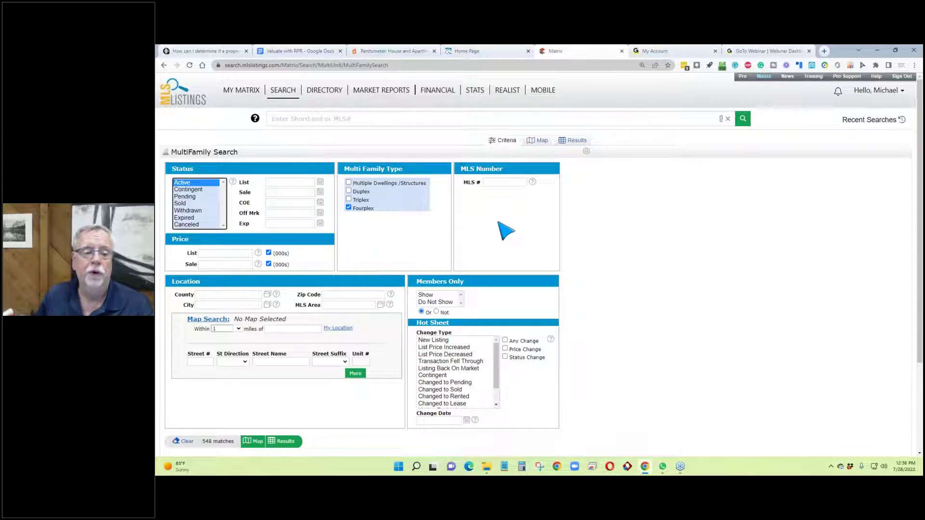
{"action": "left_click", "coordinate": [239, 253]}
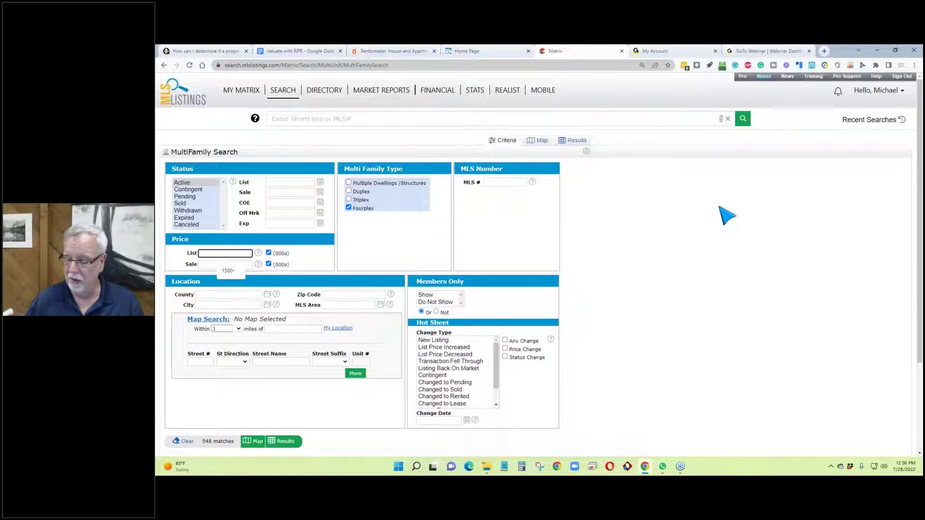
{"action": "type", "text": "2000-"}
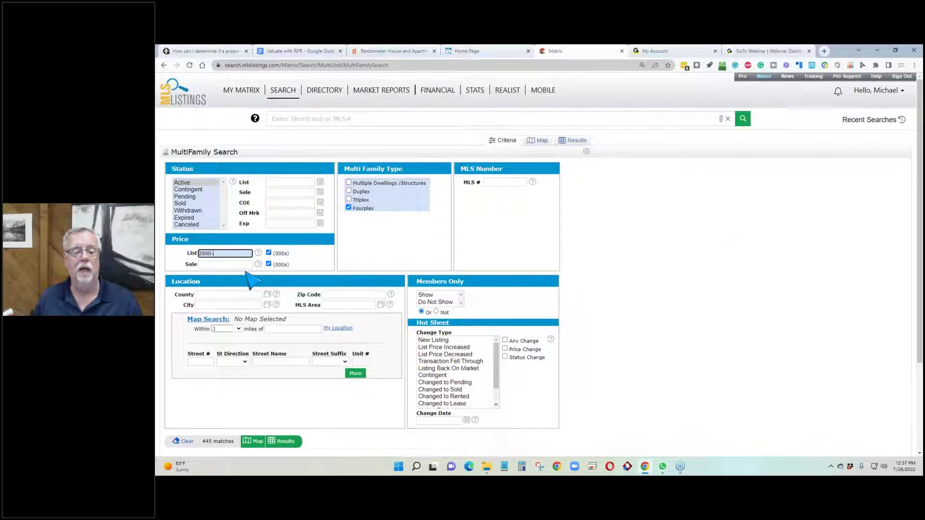
{"action": "scroll", "coordinate": [276, 289], "scroll_direction": "down", "scroll_amount": 2}
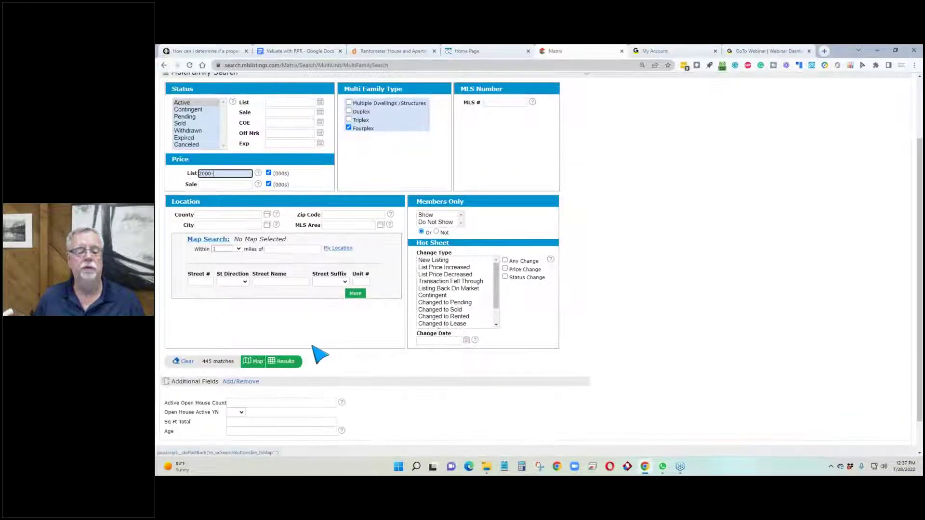
{"action": "scroll", "coordinate": [319, 355], "scroll_direction": "up", "scroll_amount": 2}
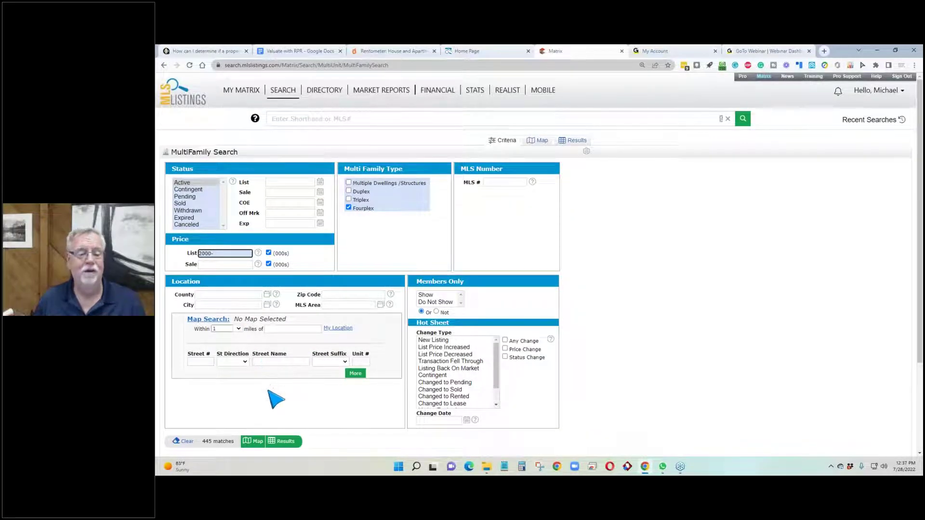
Step: Set the city to SJ - San Jose, narrowing the search to 7 matches
{"action": "left_click", "coordinate": [225, 304]}
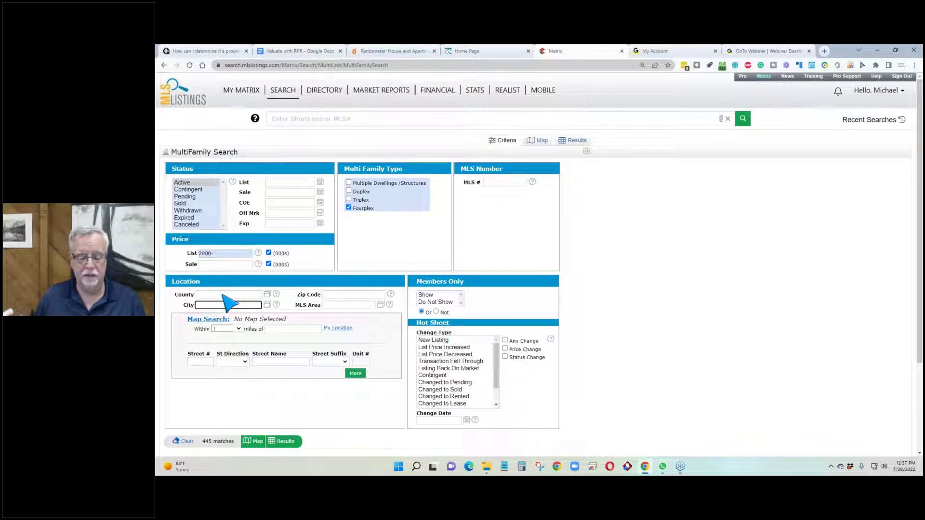
{"action": "type", "text": "san h"}
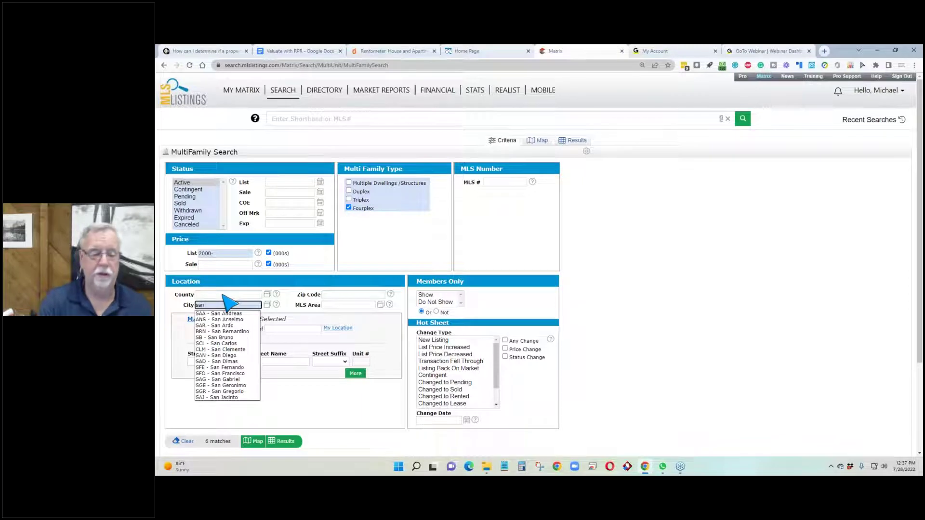
{"action": "type", "text": "jos"}
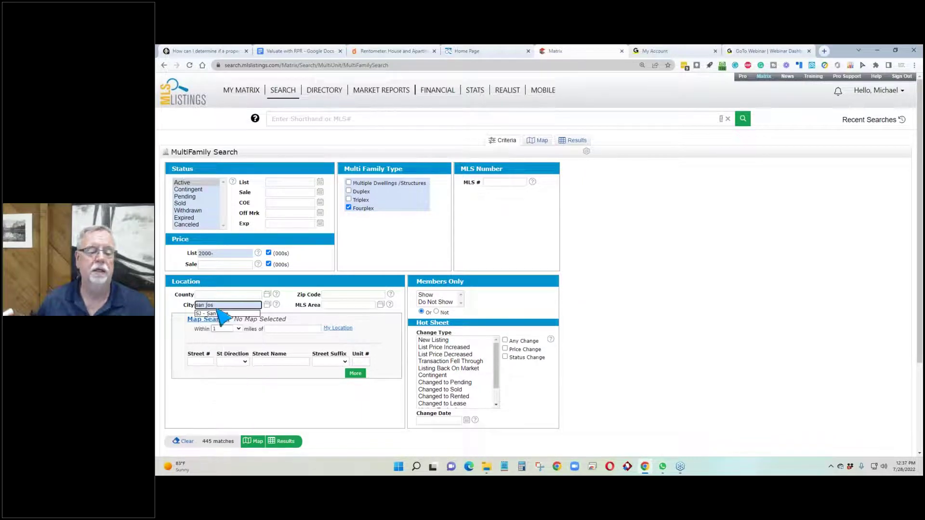
{"action": "left_click", "coordinate": [212, 314]}
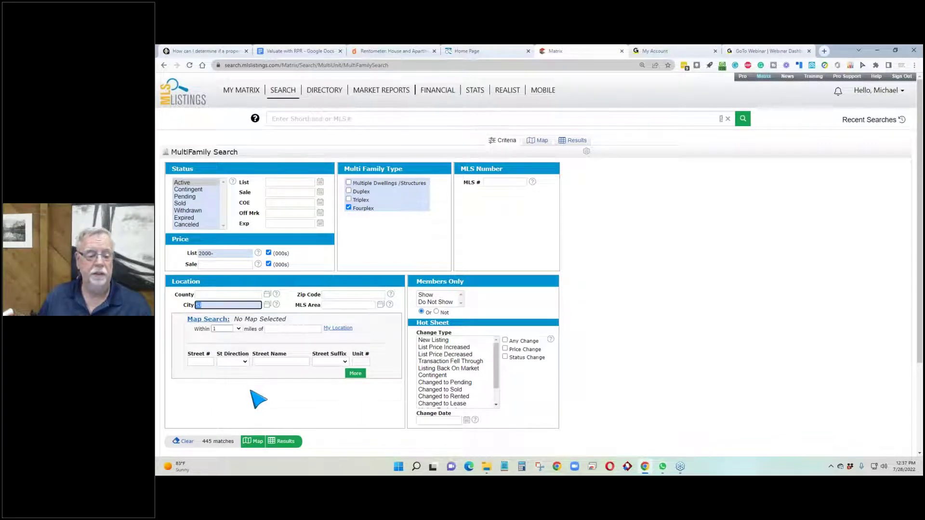
{"action": "scroll", "coordinate": [258, 399], "scroll_direction": "down", "scroll_amount": 1}
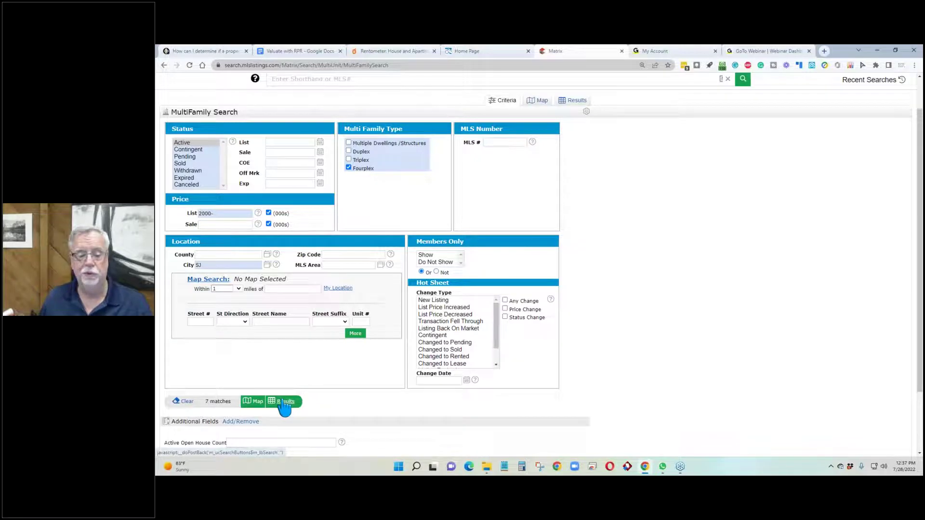
Step: List the 7 Active San Jose fourplex results and remove the price ordering
{"action": "left_click", "coordinate": [284, 402]}
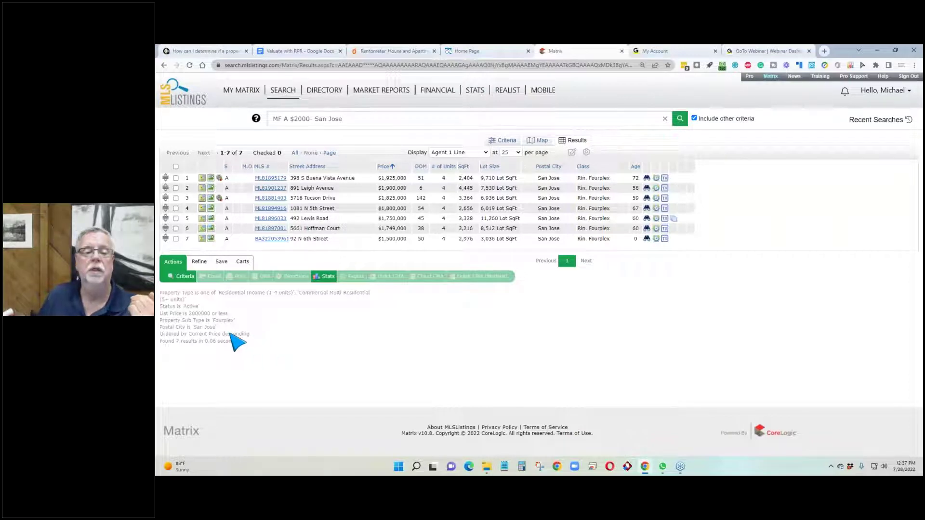
{"action": "left_click", "coordinate": [283, 90]}
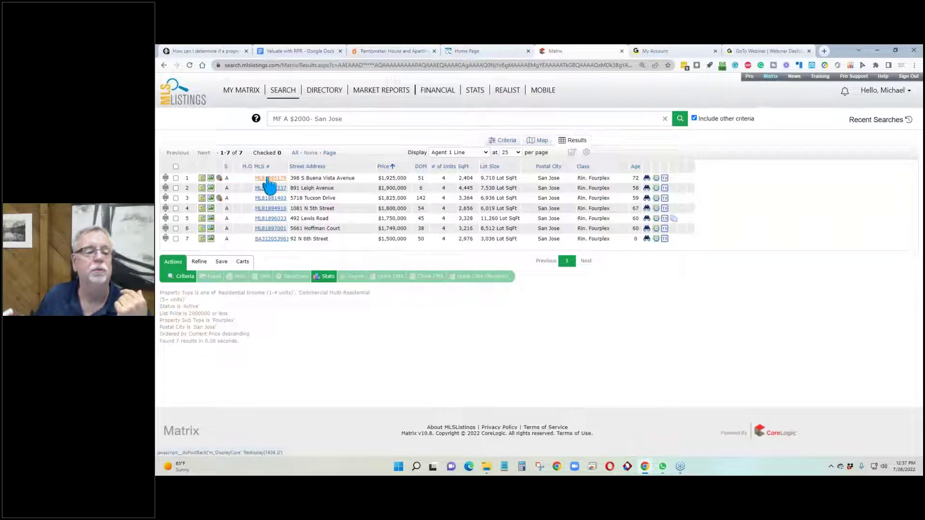
{"action": "left_click", "coordinate": [246, 166]}
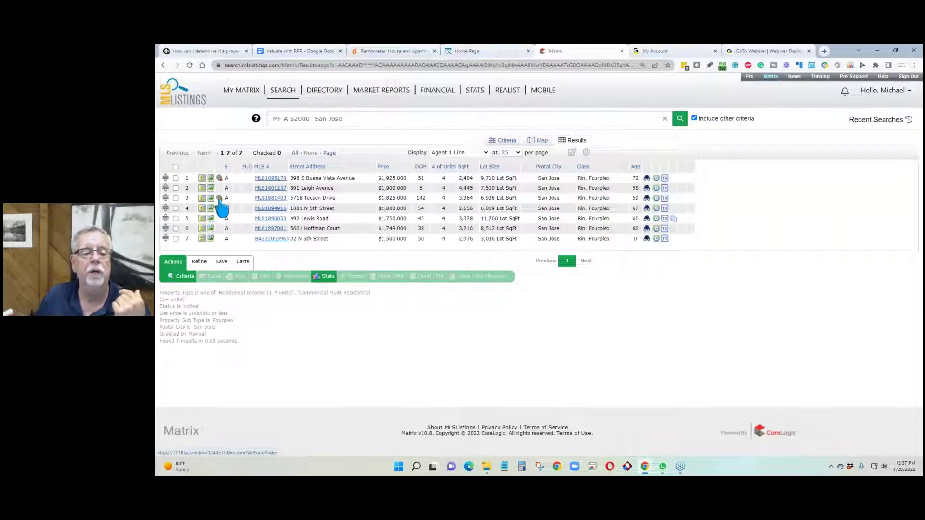
Step: Open the $1,925,000 fourplex's full listing and highlight the two separate duplex buildings remark
{"action": "left_click", "coordinate": [270, 179]}
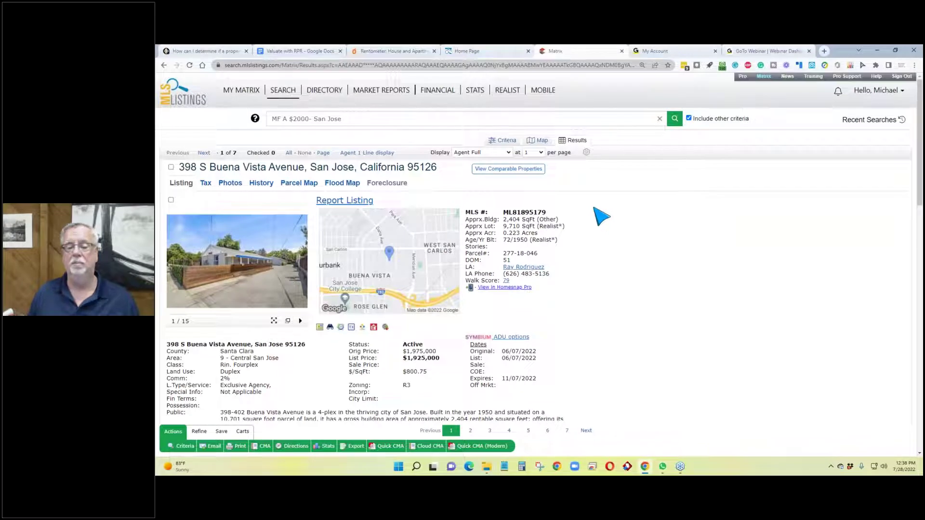
{"action": "scroll", "coordinate": [601, 217], "scroll_direction": "down", "scroll_amount": 1}
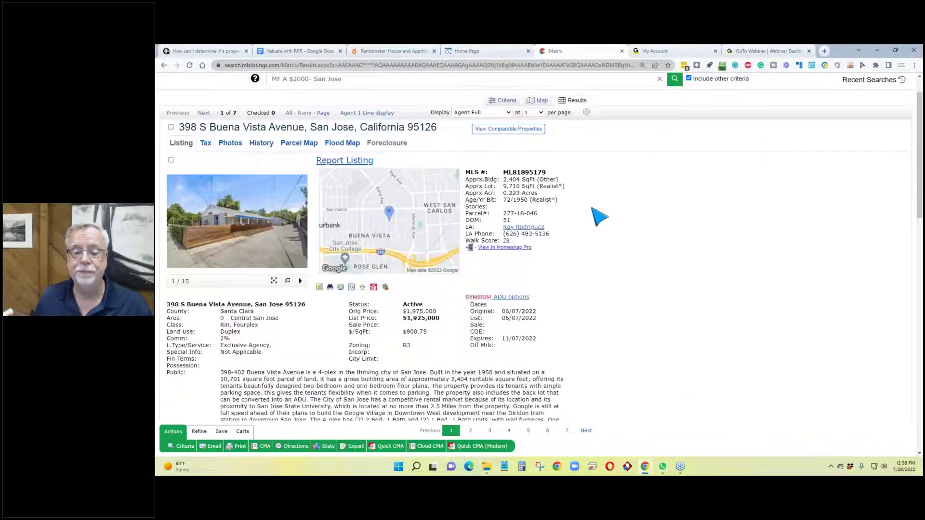
{"action": "scroll", "coordinate": [470, 243], "scroll_direction": "down", "scroll_amount": 1}
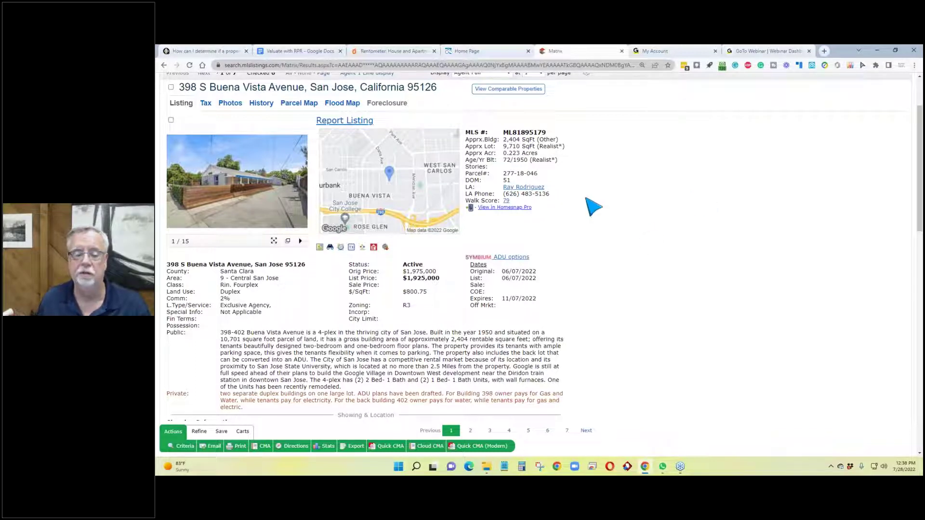
{"action": "scroll", "coordinate": [272, 320], "scroll_direction": "down", "scroll_amount": 2}
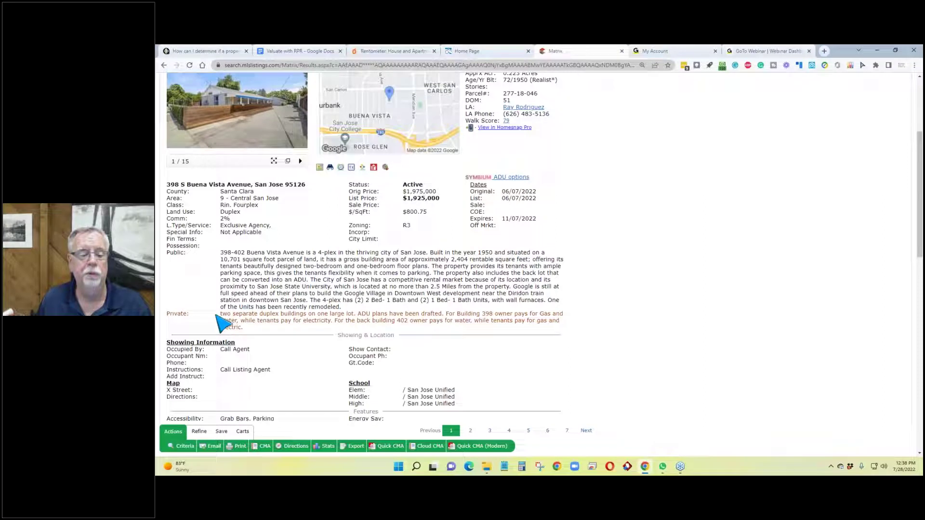
{"action": "left_click_drag", "start_coordinate": [237, 316], "coordinate": [357, 316]}
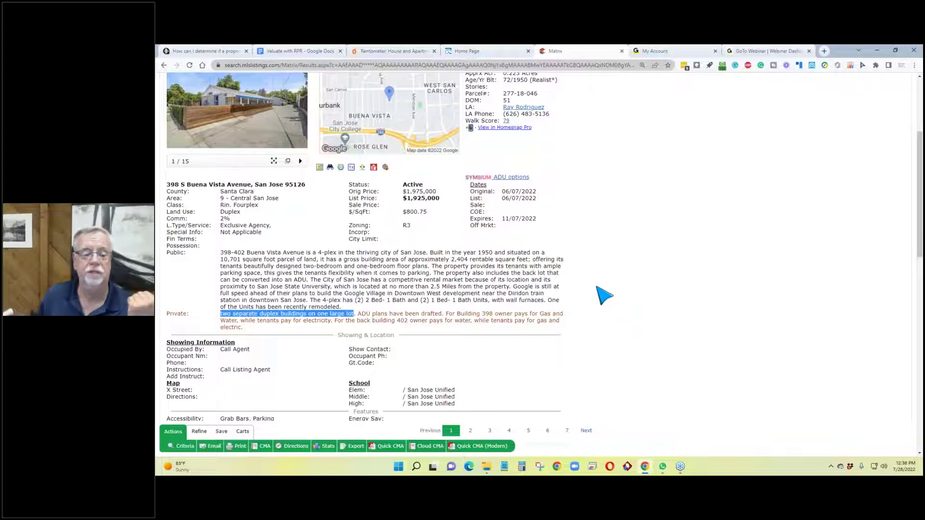
Step: Highlight the drafted ADU plans and owner-paid utilities remarks, then clear the selection
{"action": "scroll", "coordinate": [599, 295], "scroll_direction": "down", "scroll_amount": 1}
{"action": "left_click_drag", "start_coordinate": [357, 273], "coordinate": [444, 273]}
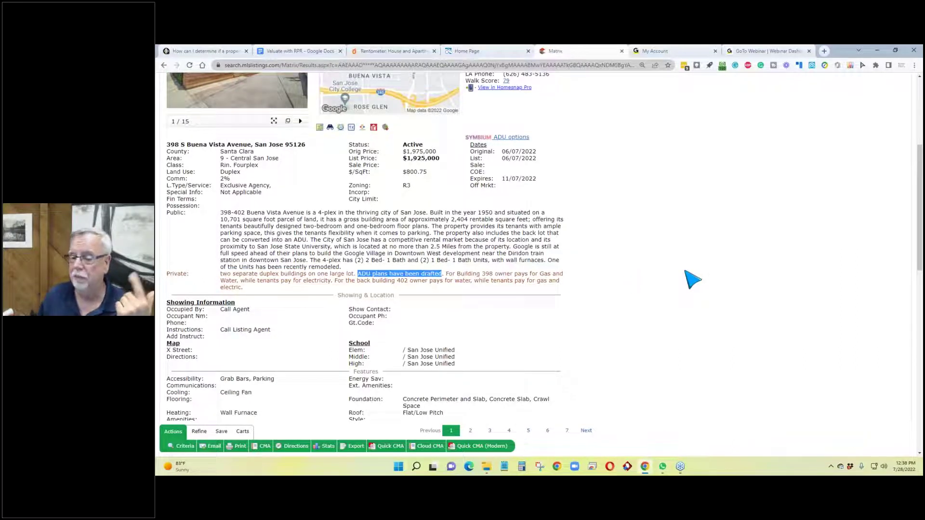
{"action": "scroll", "coordinate": [641, 292], "scroll_direction": "up", "scroll_amount": 3}
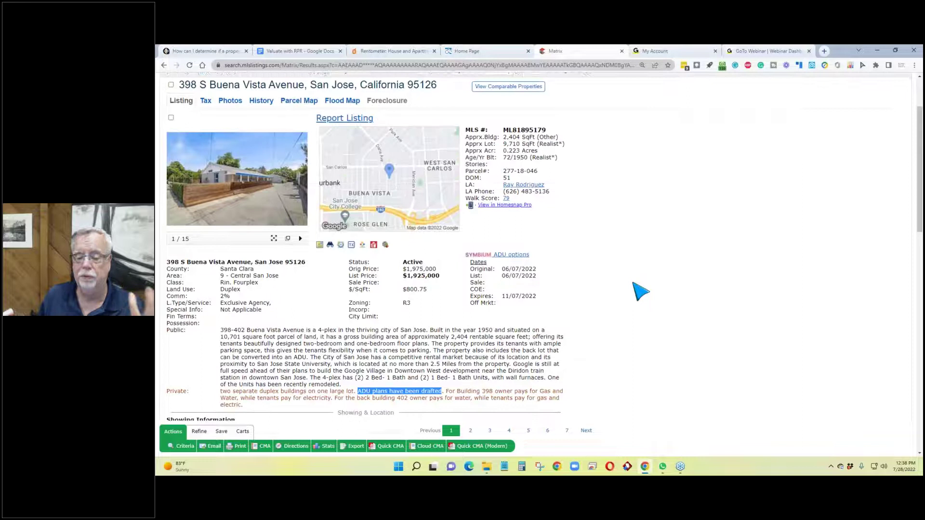
{"action": "scroll", "coordinate": [640, 292], "scroll_direction": "down", "scroll_amount": 3}
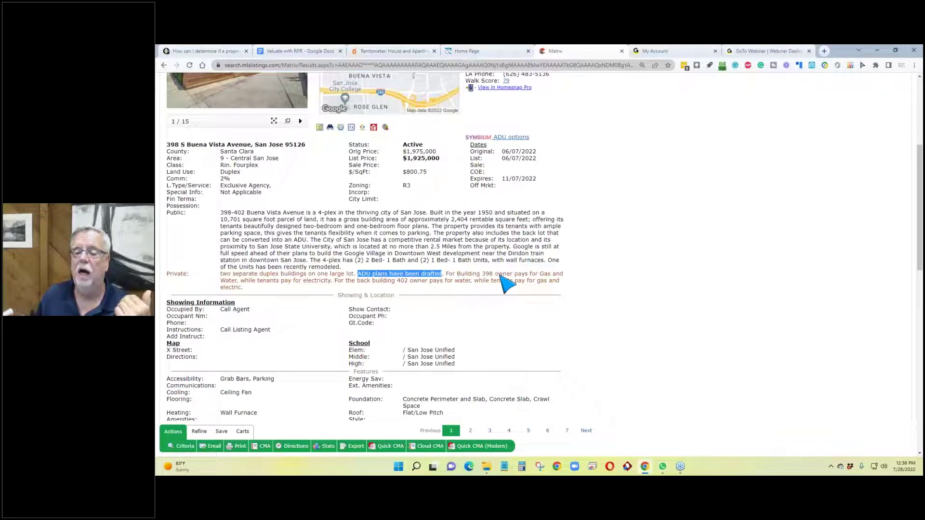
{"action": "left_click_drag", "start_coordinate": [499, 277], "coordinate": [336, 283]}
{"action": "left_click", "coordinate": [663, 287]}
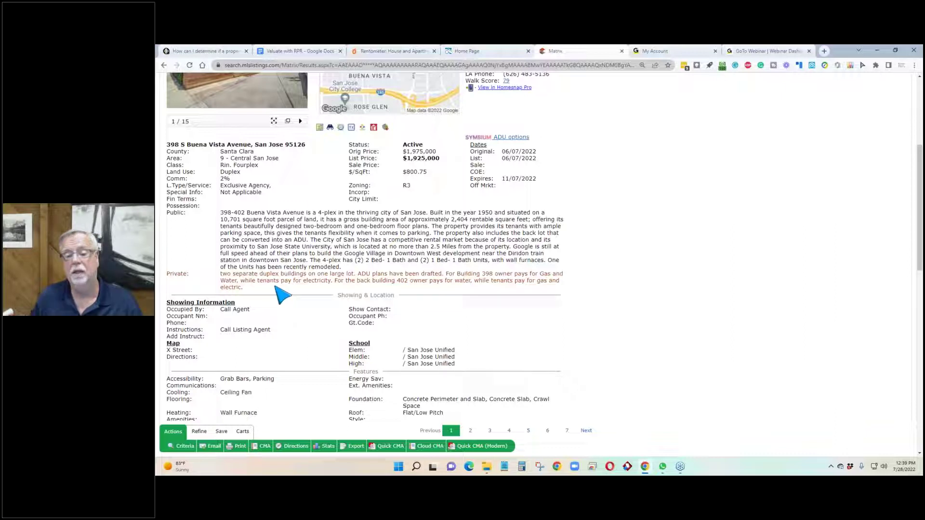
Step: Scroll to the unit rents ($2,048, $2,400, $2,258) and the $71,872 estimated net income
{"action": "scroll", "coordinate": [282, 289], "scroll_direction": "down", "scroll_amount": 3}
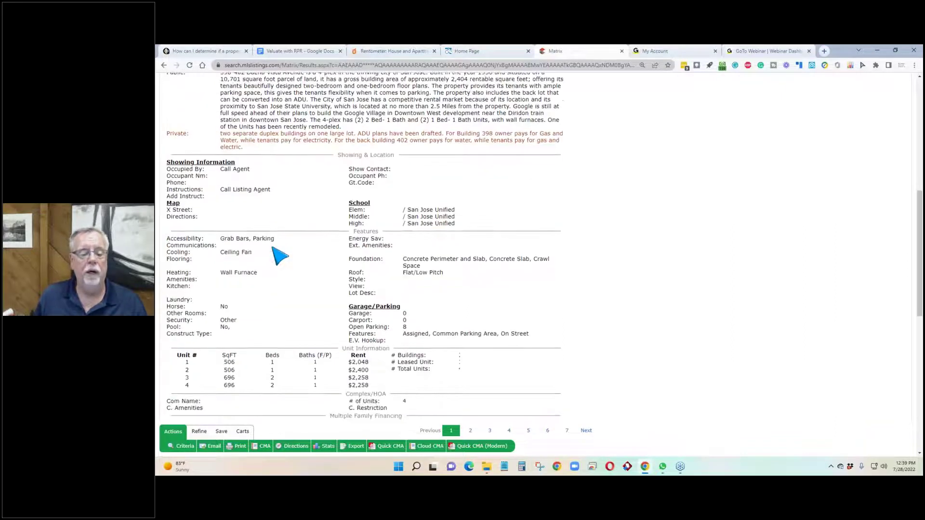
{"action": "scroll", "coordinate": [282, 217], "scroll_direction": "down", "scroll_amount": 2}
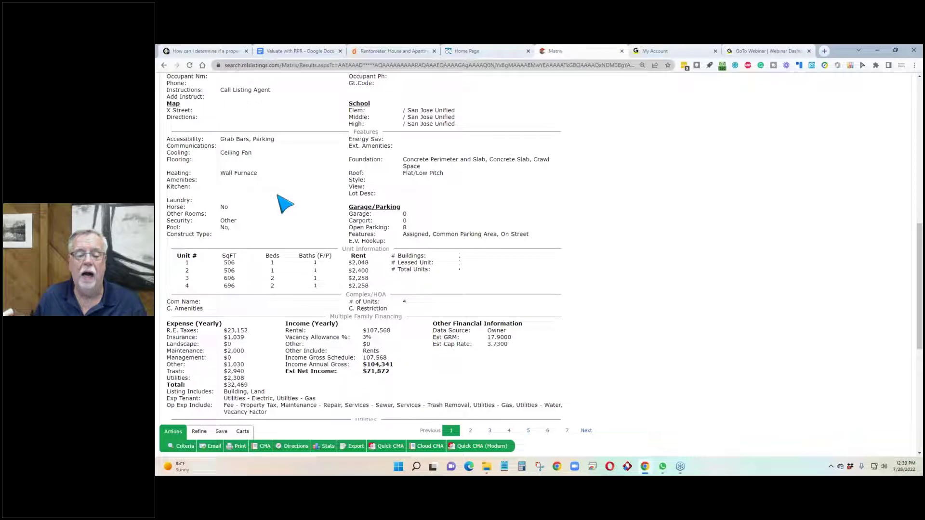
{"action": "scroll", "coordinate": [284, 205], "scroll_direction": "down", "scroll_amount": 2}
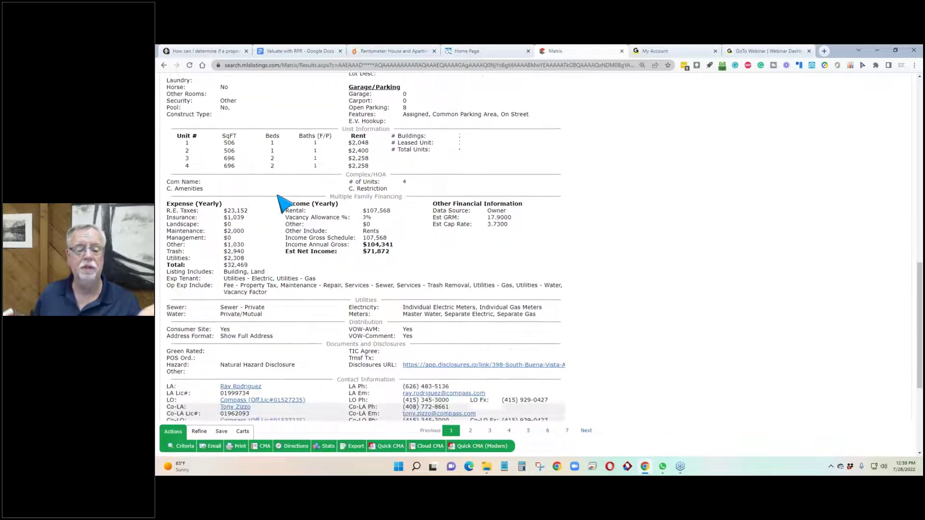
{"action": "scroll", "coordinate": [285, 205], "scroll_direction": "up", "scroll_amount": 2}
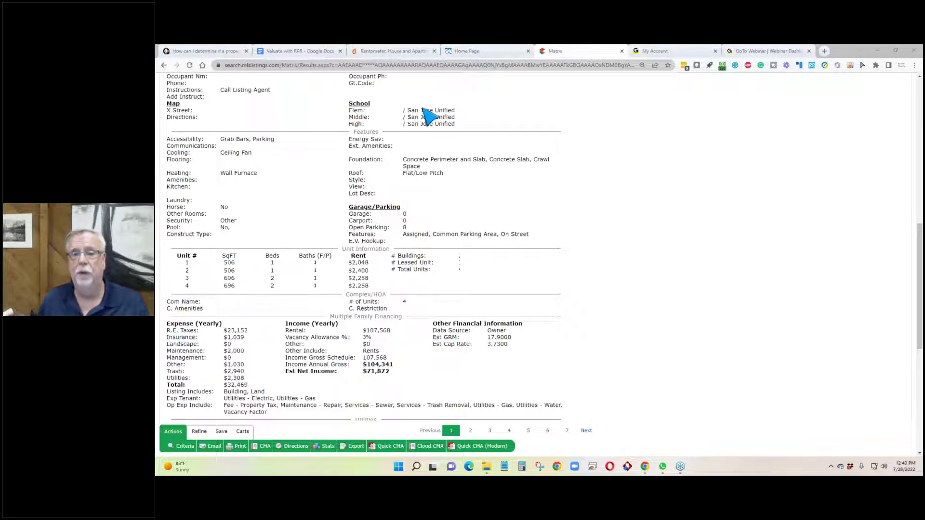
Step: Switch to the Rentometer tab and look over its blank address search page
{"action": "left_click", "coordinate": [405, 52]}
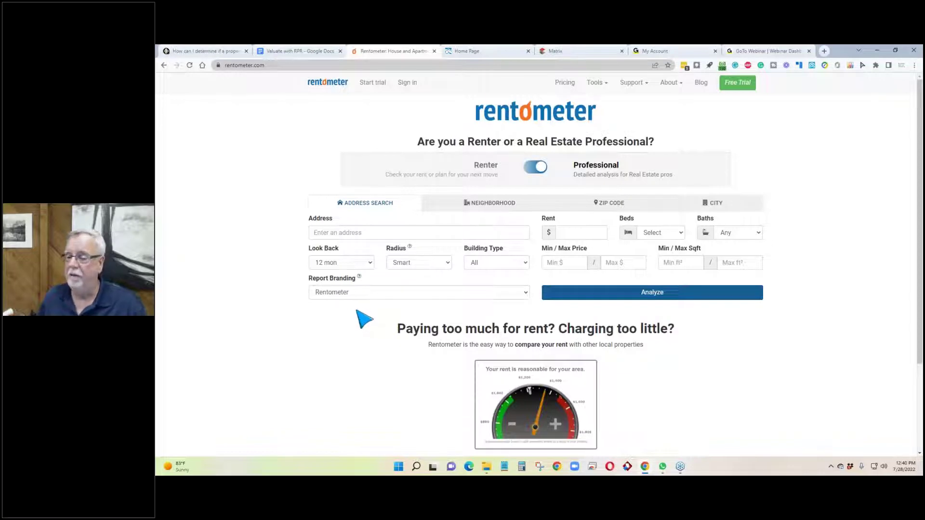
{"action": "scroll", "coordinate": [365, 319], "scroll_direction": "down", "scroll_amount": 3}
{"action": "scroll", "coordinate": [366, 319], "scroll_direction": "up", "scroll_amount": 2}
{"action": "scroll", "coordinate": [364, 320], "scroll_direction": "up", "scroll_amount": 1}
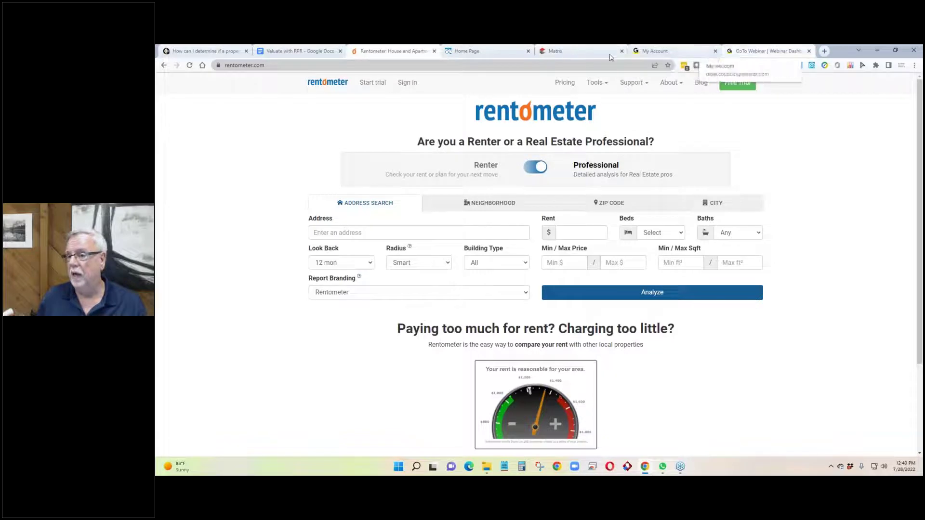
Step: Go back to the Matrix tab showing the fourplex's rent table and yearly figures
{"action": "left_click", "coordinate": [569, 57]}
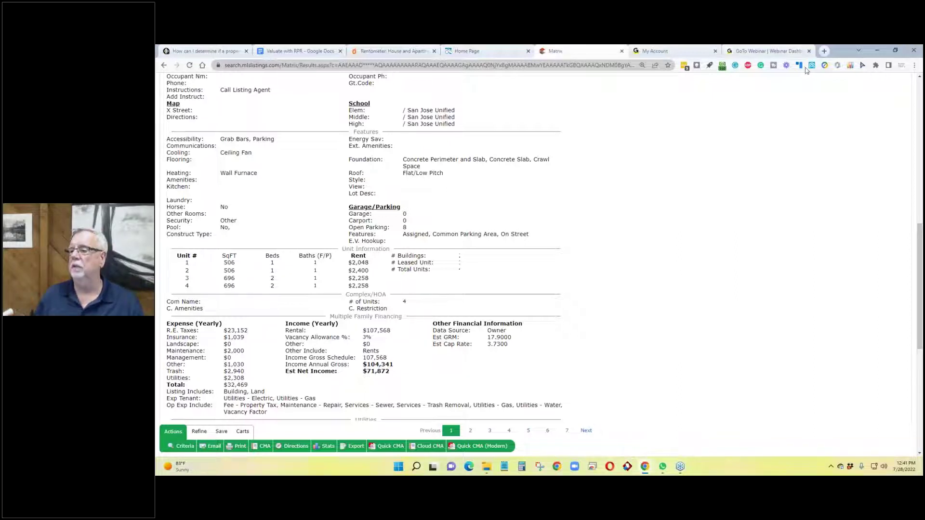
Step: Search Google for 'rent cafe san jose' and open RentCafe's San Jose rental market trends page
{"action": "left_click", "coordinate": [826, 52]}
{"action": "type", "text": "refm"}
{"action": "type", "text": "nt cafe san j"}
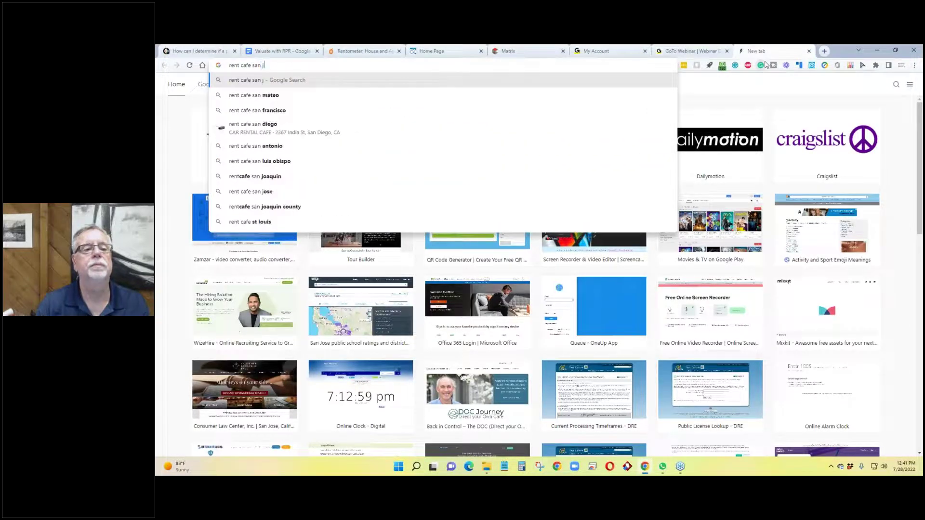
{"action": "type", "text": "ose"}
{"action": "key", "text": "Return"}
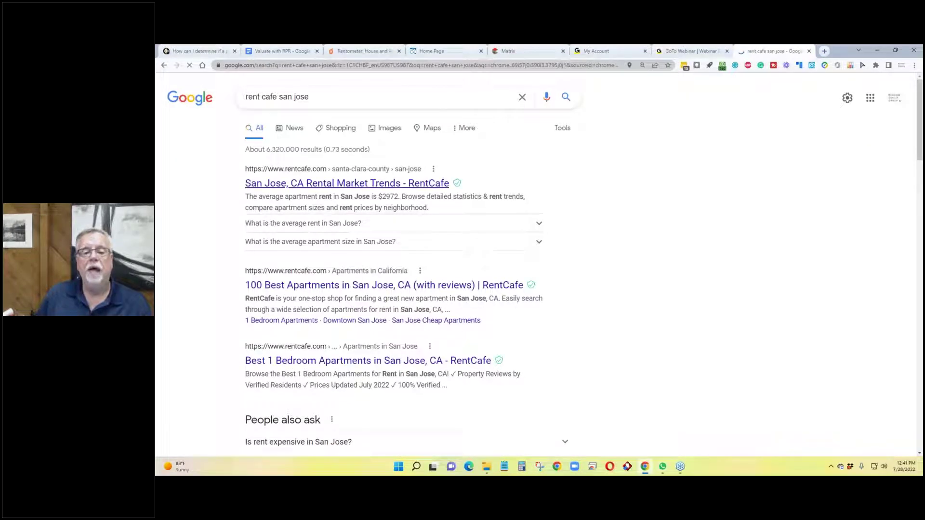
{"action": "left_click", "coordinate": [377, 186]}
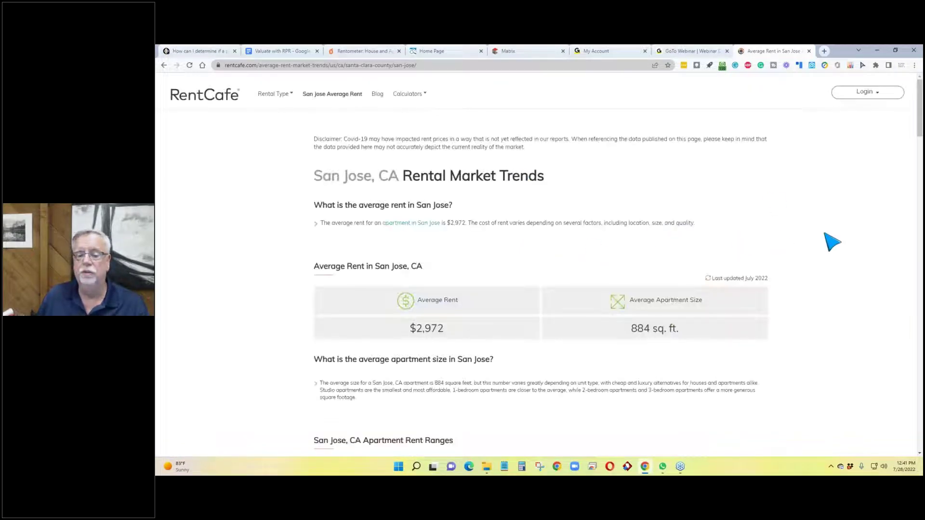
Step: Highlight the 884 sq. ft. size and $2,972 average rent, then review neighborhood rents topped by Burbank
{"action": "scroll", "coordinate": [825, 233], "scroll_direction": "down", "scroll_amount": 2}
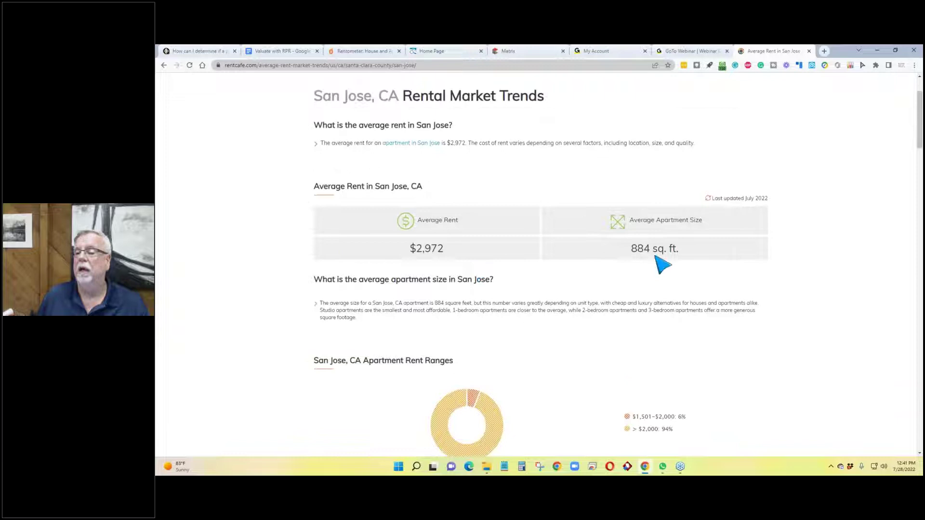
{"action": "left_click_drag", "start_coordinate": [681, 249], "coordinate": [631, 252]}
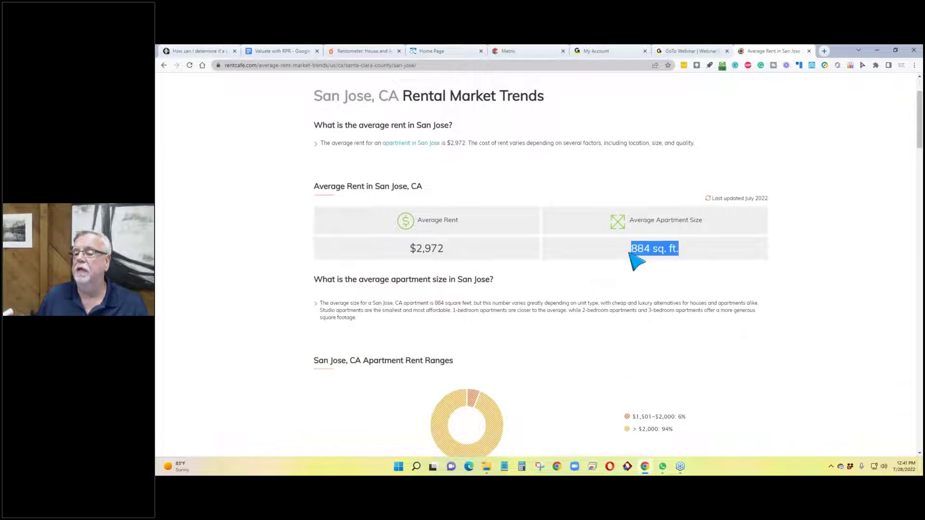
{"action": "left_click_drag", "start_coordinate": [458, 250], "coordinate": [409, 252]}
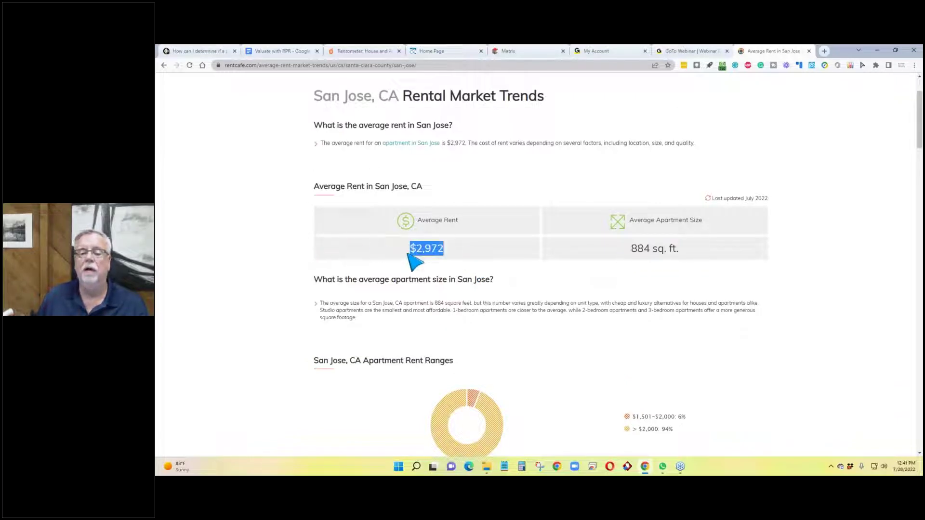
{"action": "scroll", "coordinate": [308, 264], "scroll_direction": "down", "scroll_amount": 5}
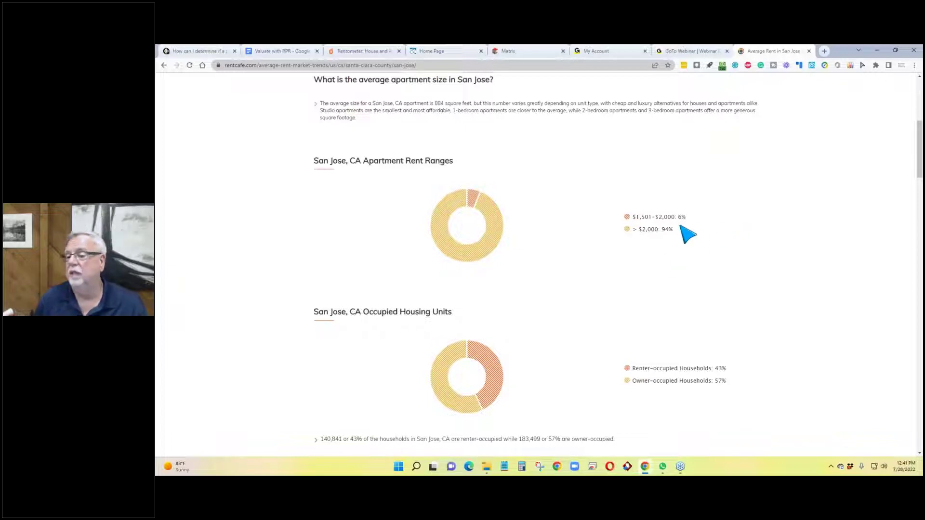
{"action": "scroll", "coordinate": [241, 246], "scroll_direction": "down", "scroll_amount": 3}
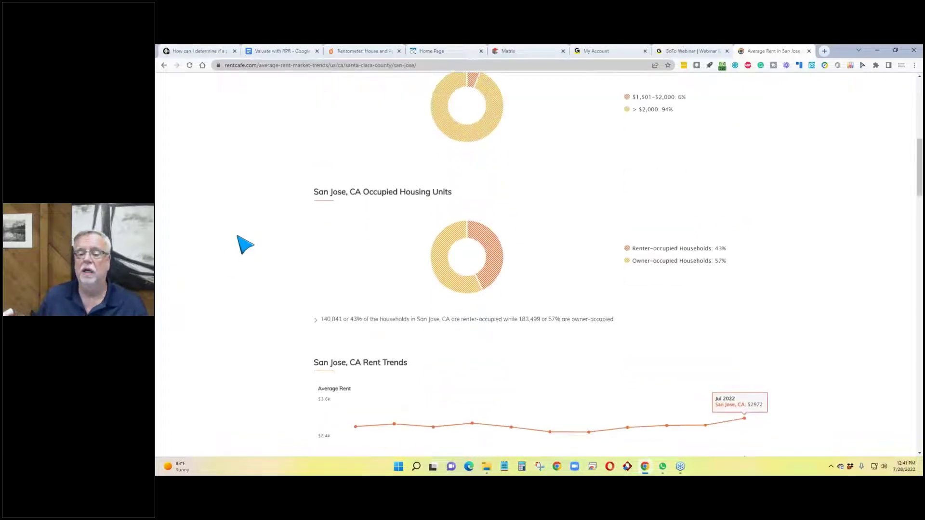
{"action": "scroll", "coordinate": [245, 244], "scroll_direction": "down", "scroll_amount": 3}
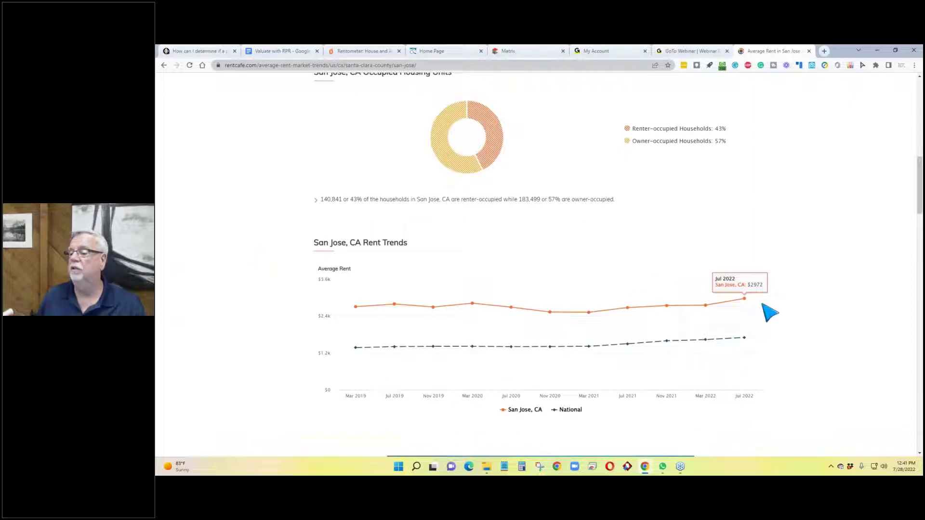
{"action": "scroll", "coordinate": [790, 300], "scroll_direction": "down", "scroll_amount": 2}
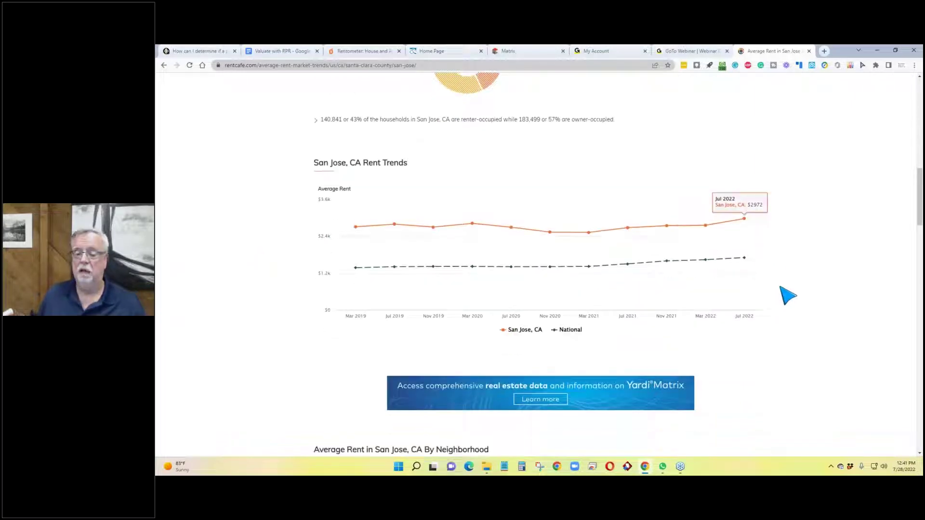
{"action": "scroll", "coordinate": [790, 298], "scroll_direction": "down", "scroll_amount": 3}
{"action": "scroll", "coordinate": [786, 295], "scroll_direction": "down", "scroll_amount": 2}
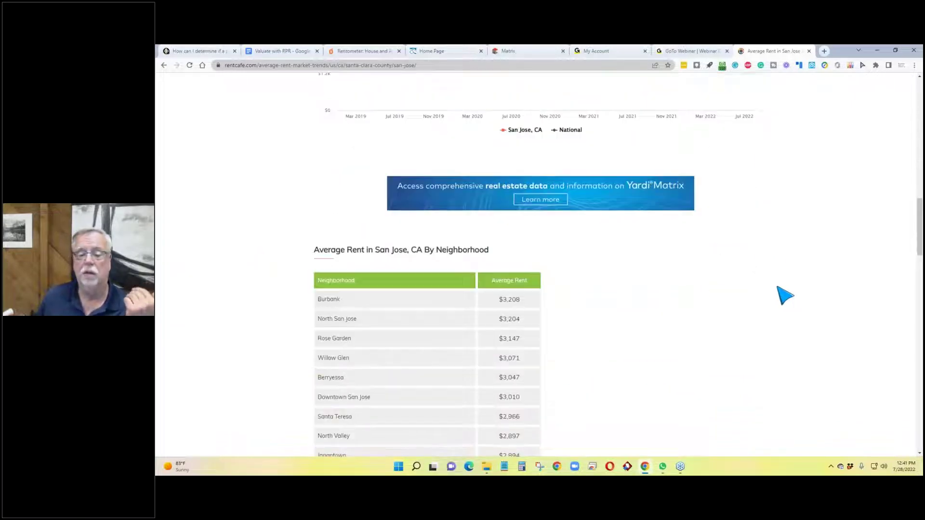
{"action": "scroll", "coordinate": [663, 295], "scroll_direction": "down", "scroll_amount": 3}
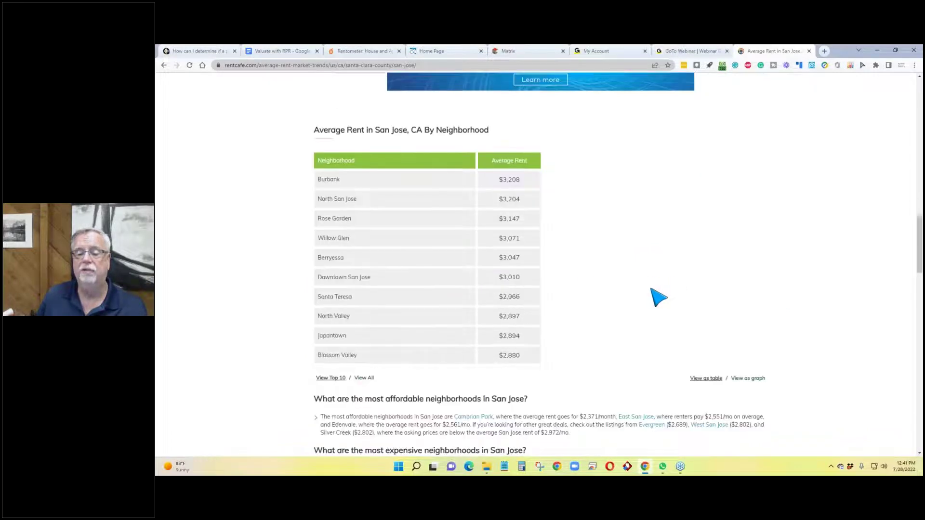
{"action": "scroll", "coordinate": [612, 285], "scroll_direction": "down", "scroll_amount": 1}
{"action": "scroll", "coordinate": [613, 286], "scroll_direction": "down", "scroll_amount": 3}
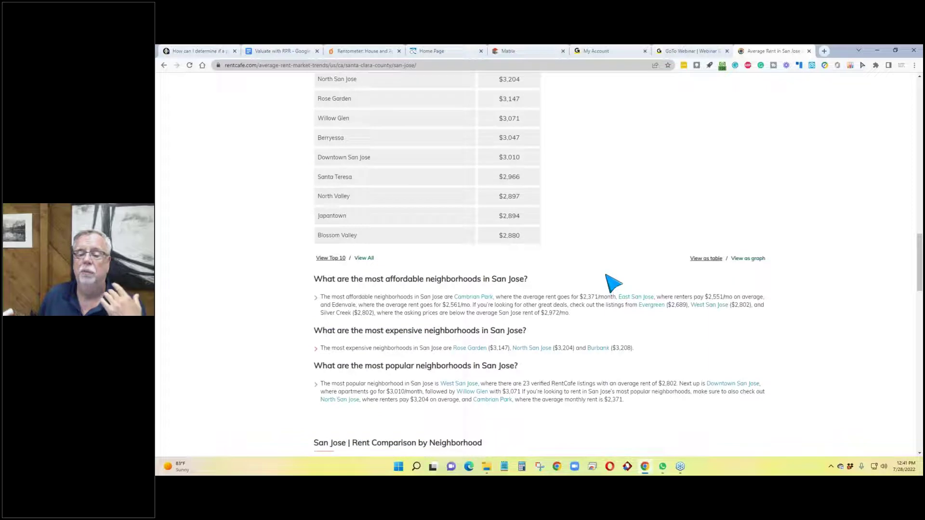
{"action": "scroll", "coordinate": [613, 283], "scroll_direction": "down", "scroll_amount": 3}
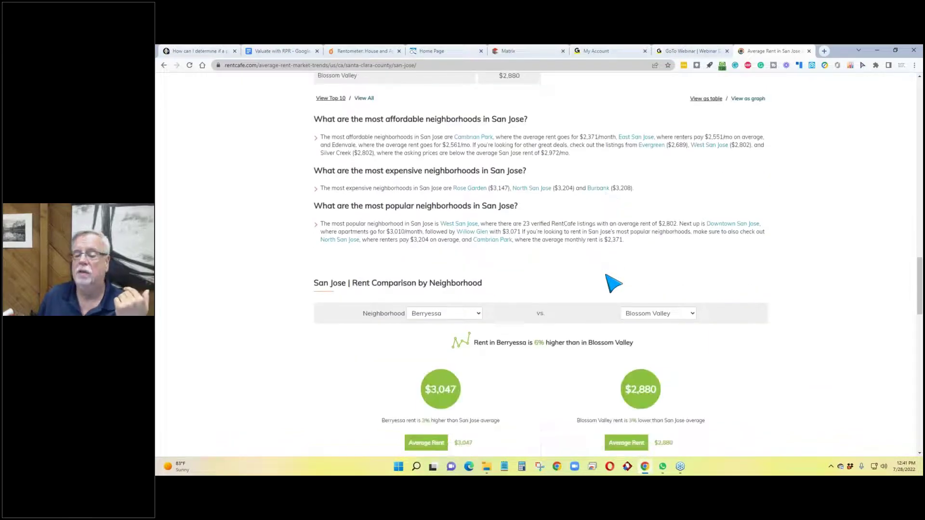
{"action": "scroll", "coordinate": [613, 283], "scroll_direction": "down", "scroll_amount": 3}
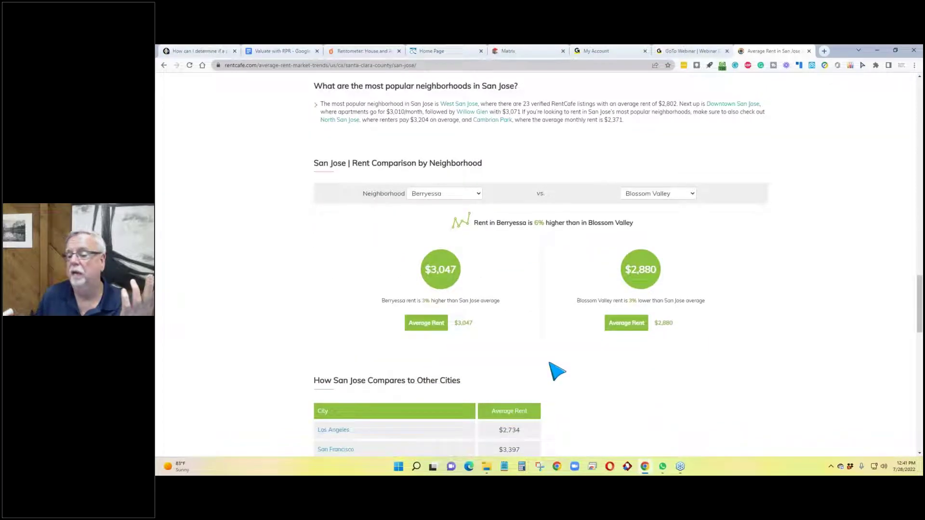
{"action": "scroll", "coordinate": [548, 335], "scroll_direction": "down", "scroll_amount": 1}
{"action": "scroll", "coordinate": [564, 333], "scroll_direction": "down", "scroll_amount": 3}
{"action": "scroll", "coordinate": [579, 323], "scroll_direction": "up", "scroll_amount": 12}
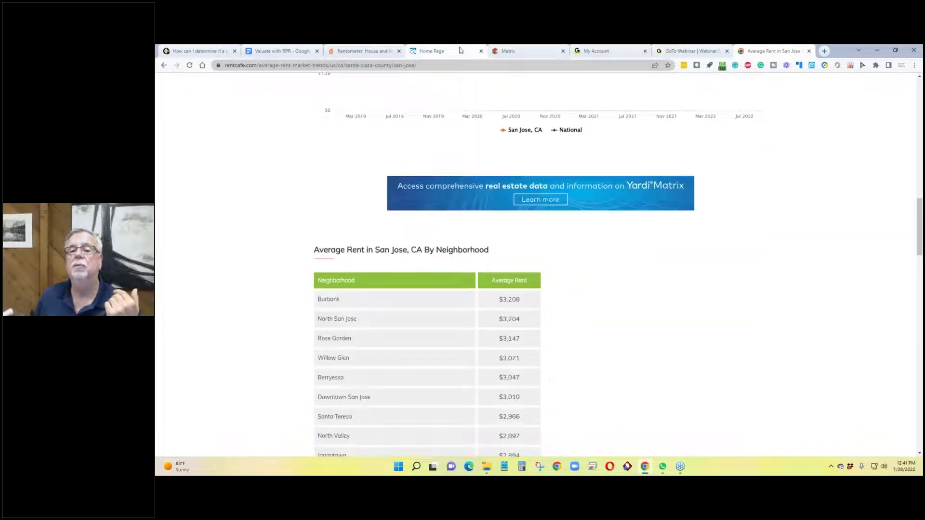
Step: Return to the Matrix listing and briefly open, reposition and close Calculator
{"action": "left_click", "coordinate": [520, 51]}
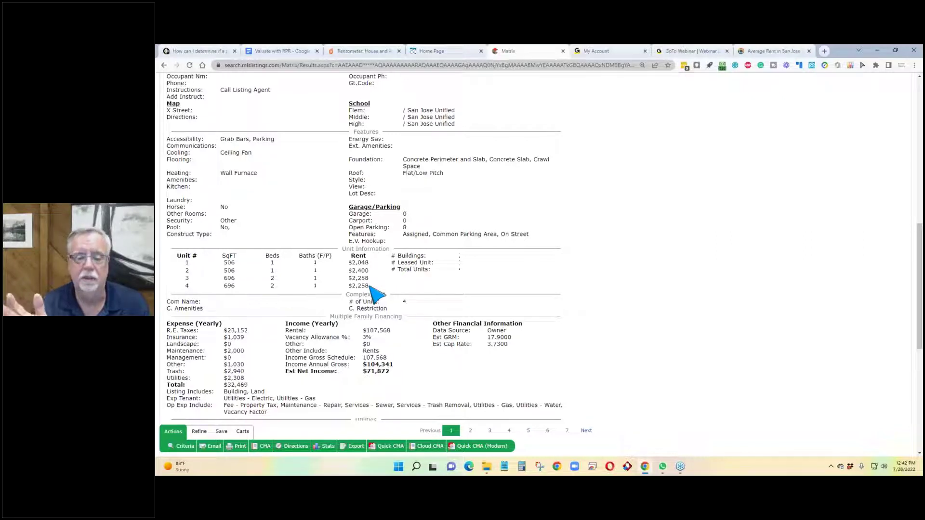
{"action": "left_click", "coordinate": [522, 467]}
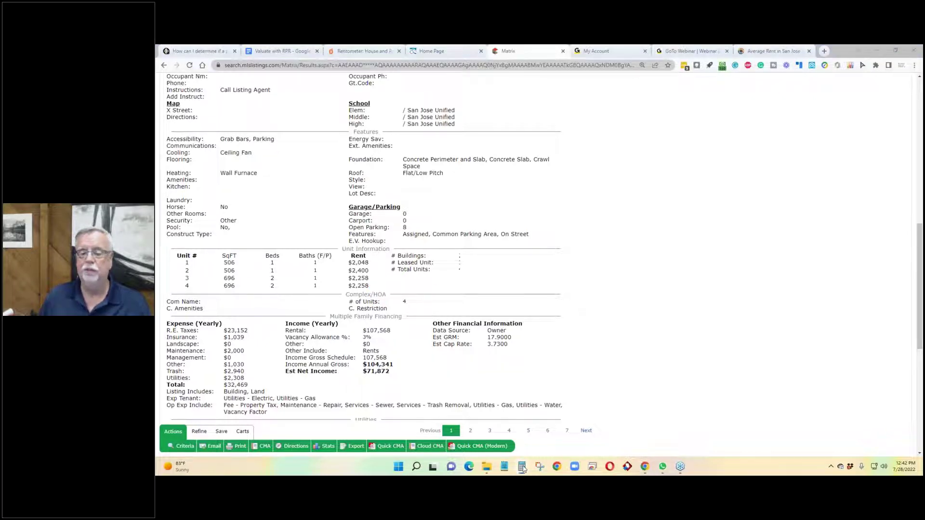
{"action": "left_click_drag", "start_coordinate": [796, 129], "coordinate": [735, 182]}
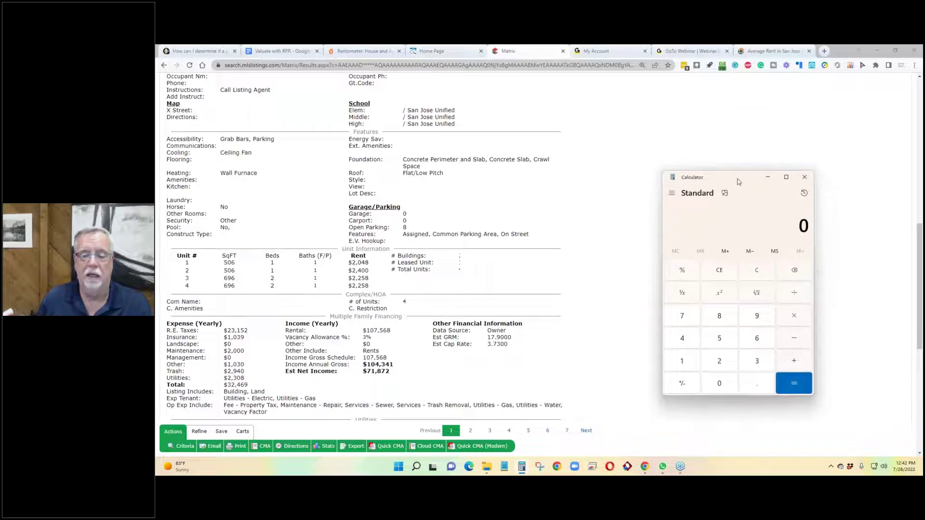
{"action": "left_click", "coordinate": [805, 177]}
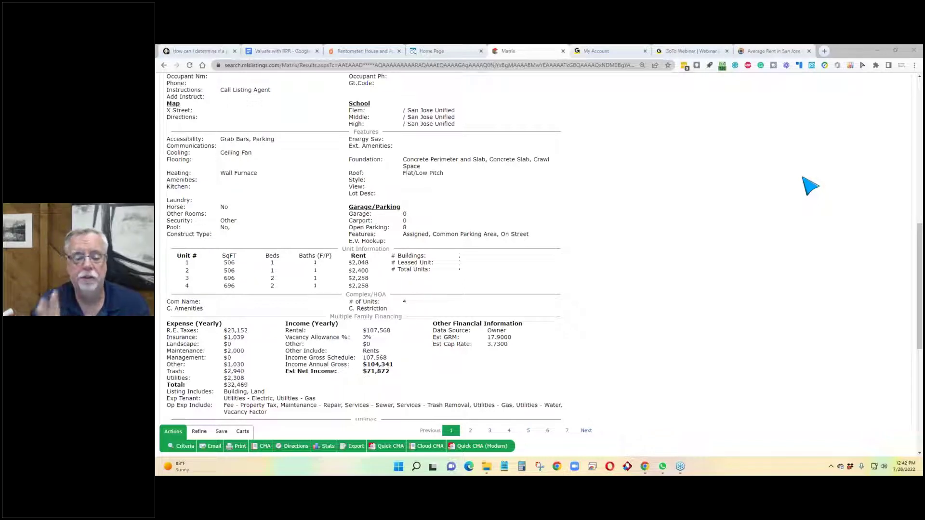
Step: Select unit 4's $2,258 rent in the fourplex's unit table
{"action": "scroll", "coordinate": [278, 277], "scroll_direction": "down", "scroll_amount": 1}
{"action": "scroll", "coordinate": [278, 277], "scroll_direction": "down", "scroll_amount": 1}
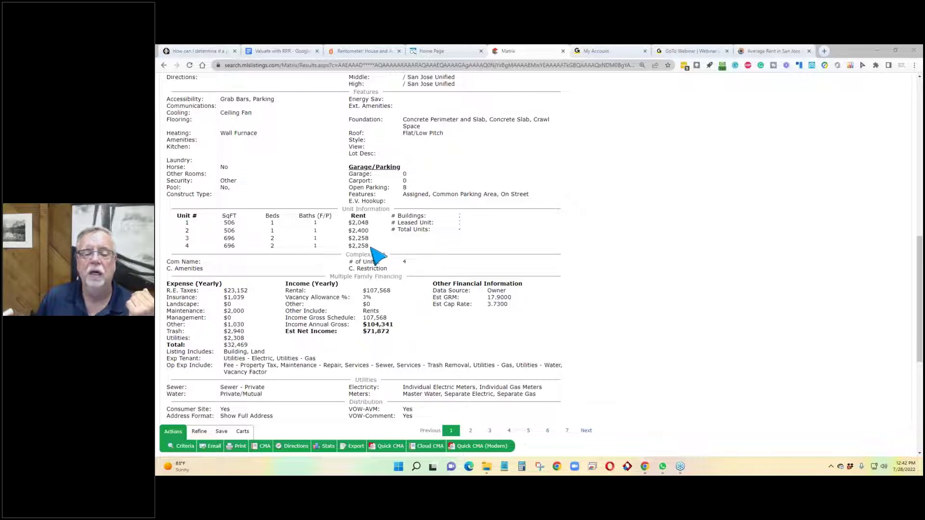
{"action": "left_click_drag", "start_coordinate": [348, 246], "coordinate": [391, 248]}
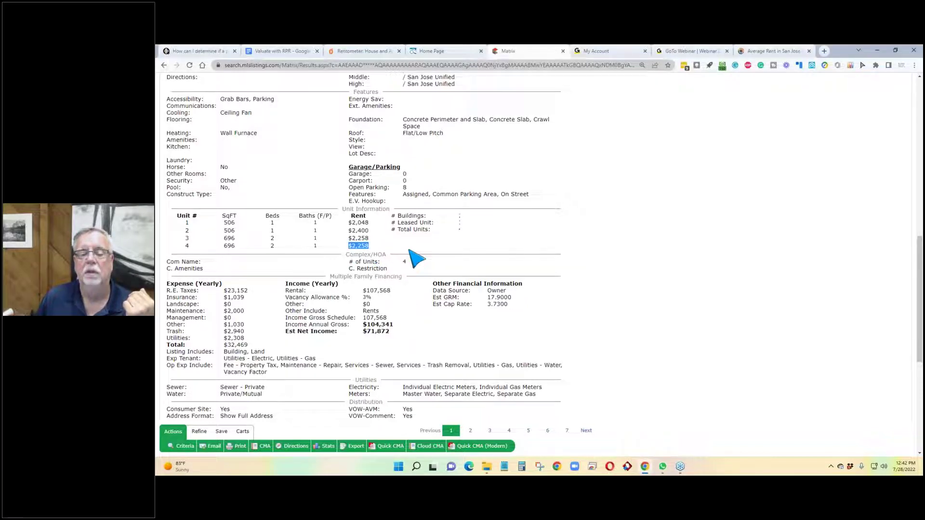
Step: Open Calculator beside the listing and total the rent pairs 2,258+2,258 and 2,400+2,048
{"action": "left_click", "coordinate": [523, 467]}
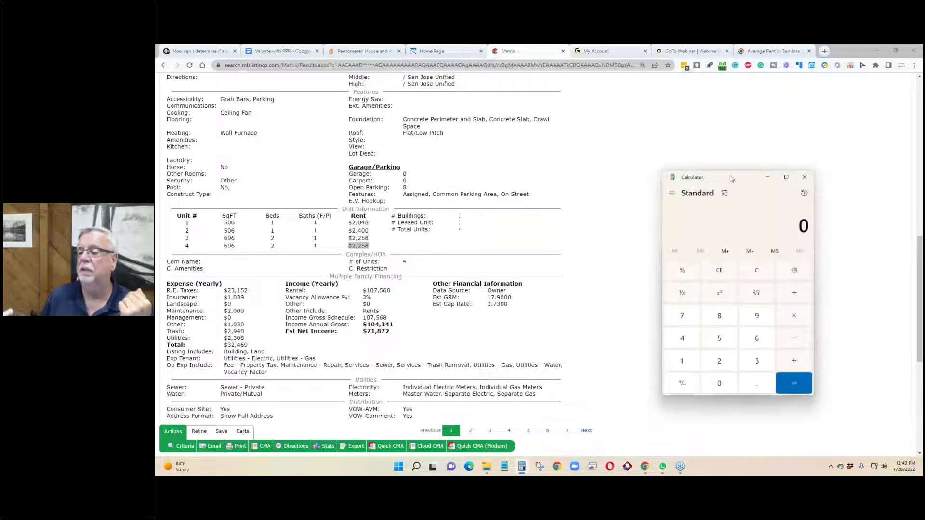
{"action": "left_click_drag", "start_coordinate": [731, 179], "coordinate": [670, 127]}
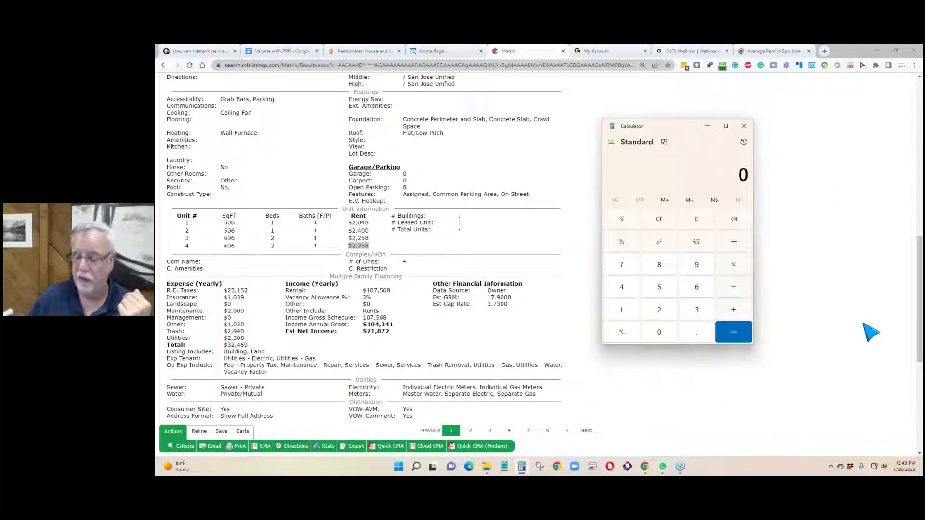
{"action": "type", "text": "22"}
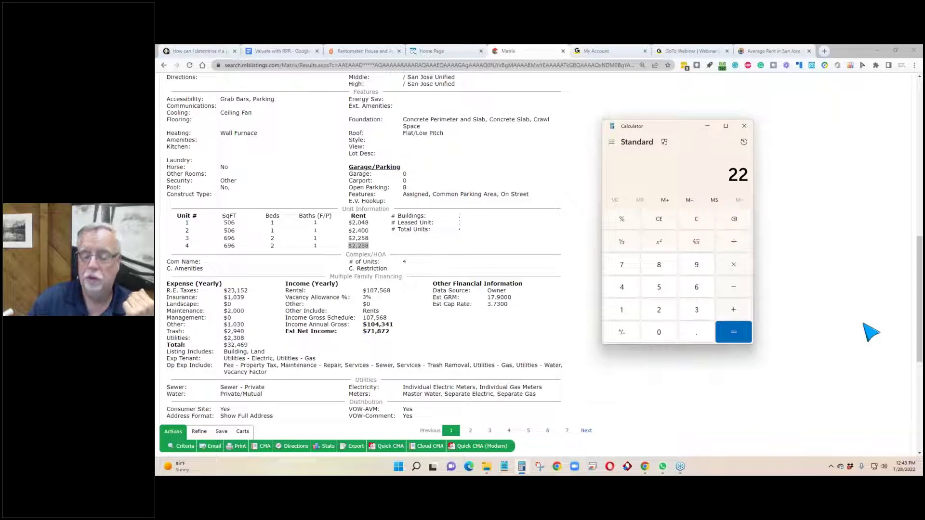
{"action": "type", "text": "58+2258"}
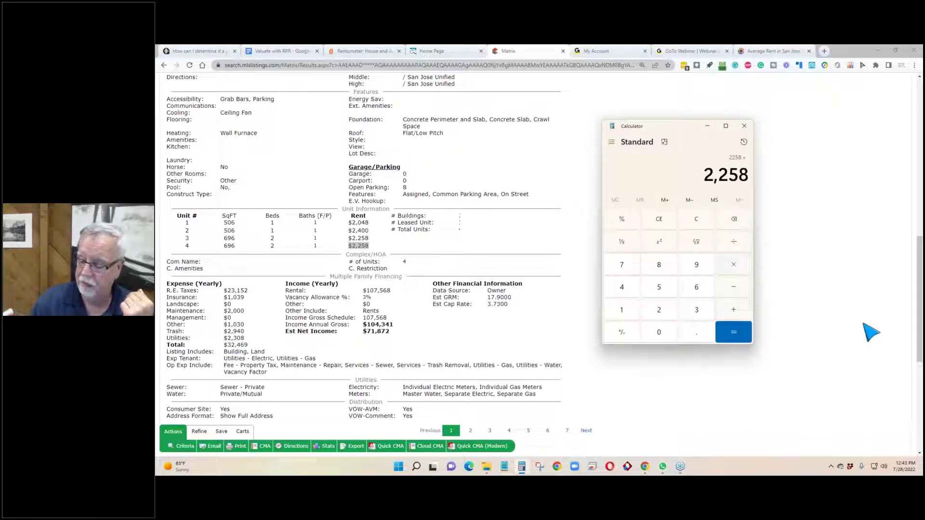
{"action": "key", "text": "Return"}
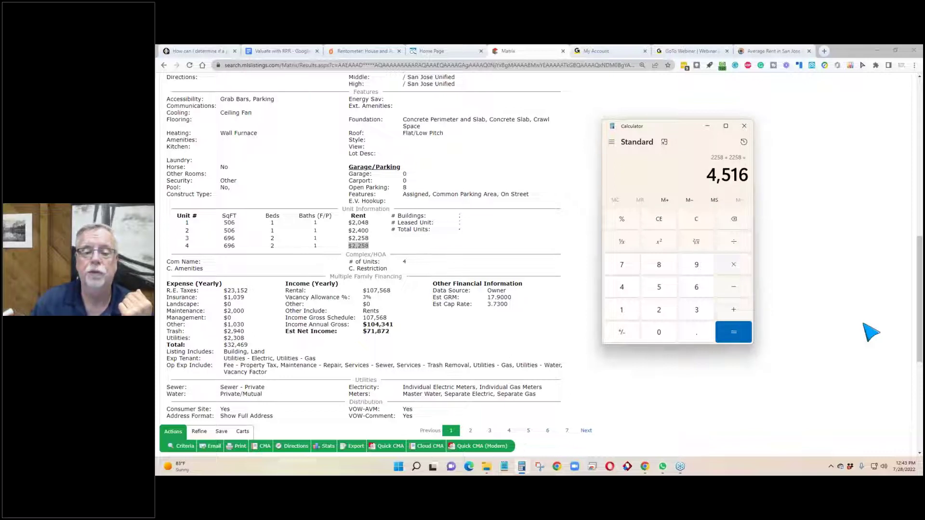
{"action": "type", "text": "2400 "}
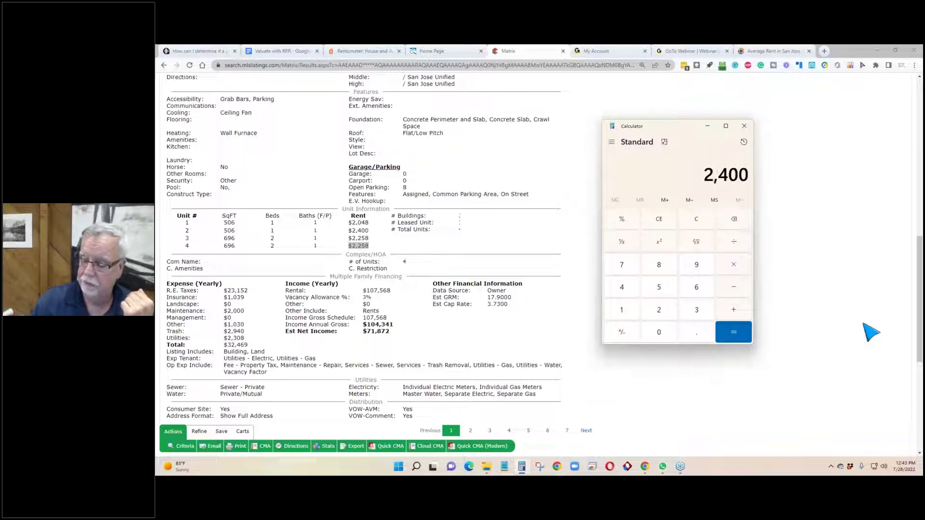
{"action": "type", "text": "+ "}
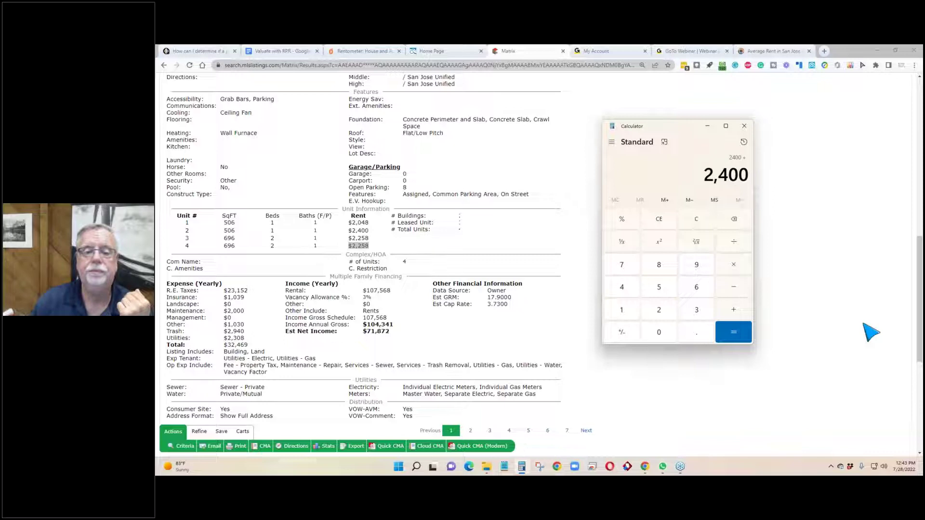
{"action": "type", "text": "2,048"}
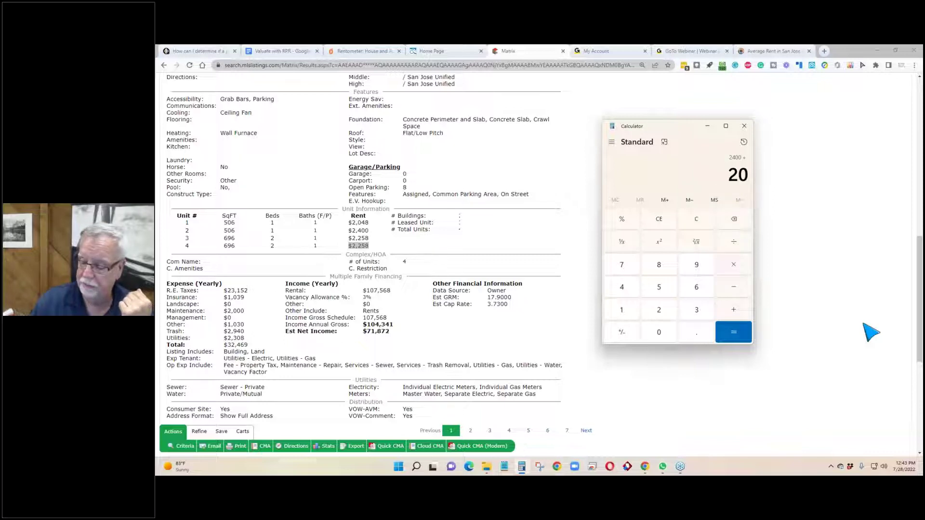
{"action": "key", "text": "Return"}
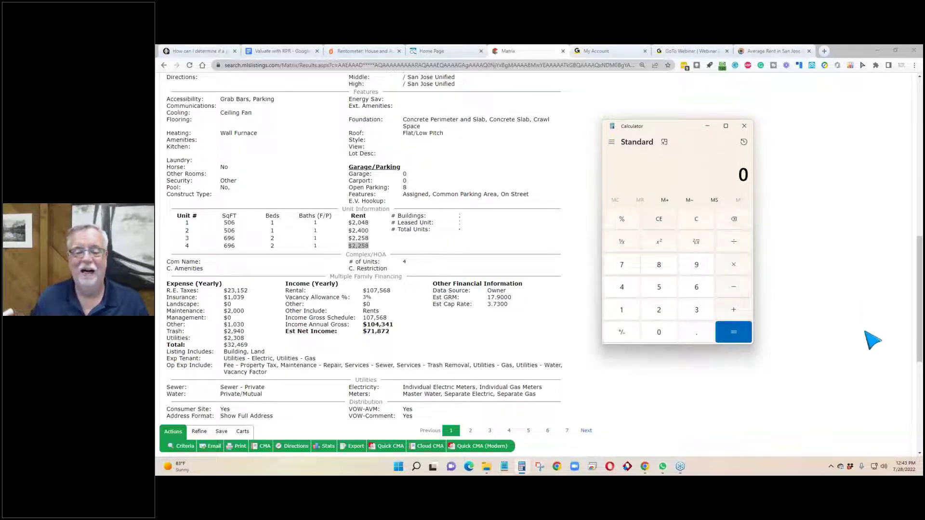
Step: Add the four unit rents 2,258, 2,258, 2,400 and 2,048 into a running total of 8,964
{"action": "type", "text": "2258"}
{"action": "key", "text": "plus"}
{"action": "type", "text": "2258"}
{"action": "key", "text": "plus"}
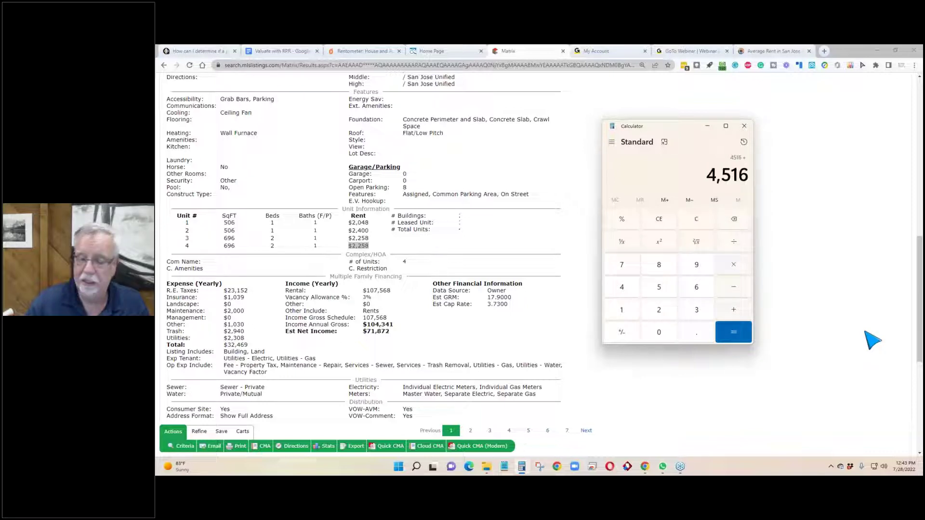
{"action": "type", "text": "2,400"}
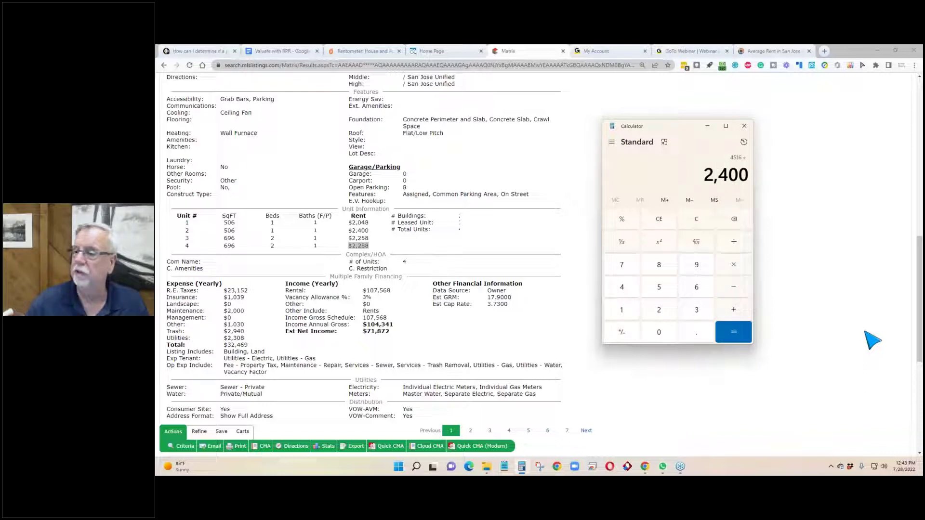
{"action": "key", "text": "plus"}
{"action": "type", "text": "2,04"}
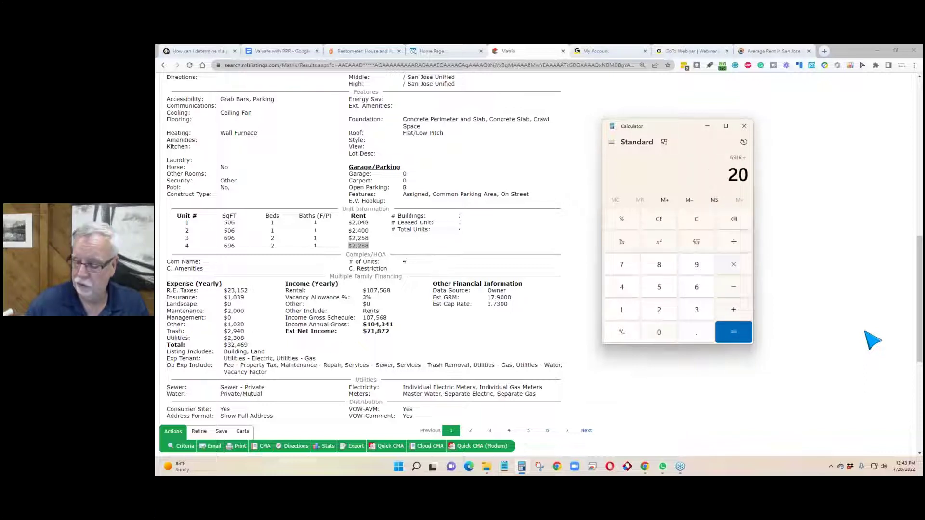
{"action": "type", "text": "8"}
{"action": "key", "text": "plus"}
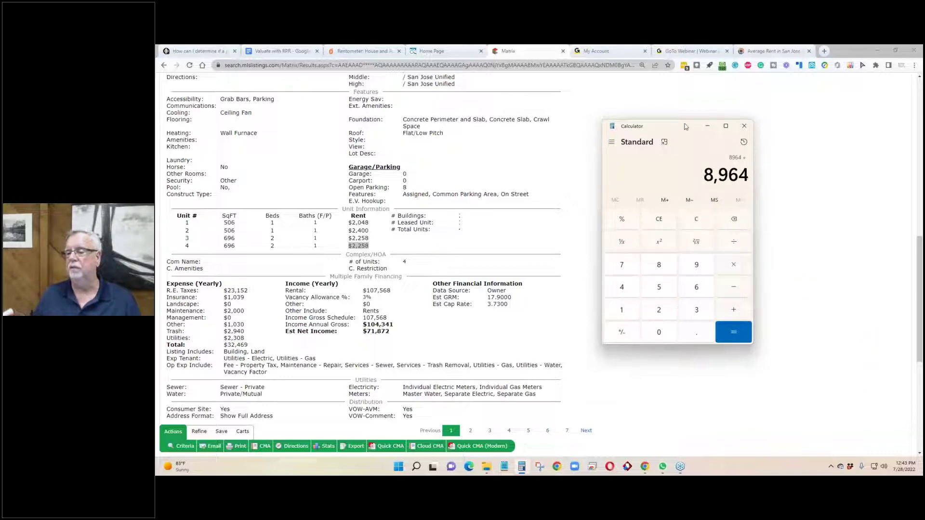
{"action": "left_click_drag", "start_coordinate": [686, 126], "coordinate": [729, 97]}
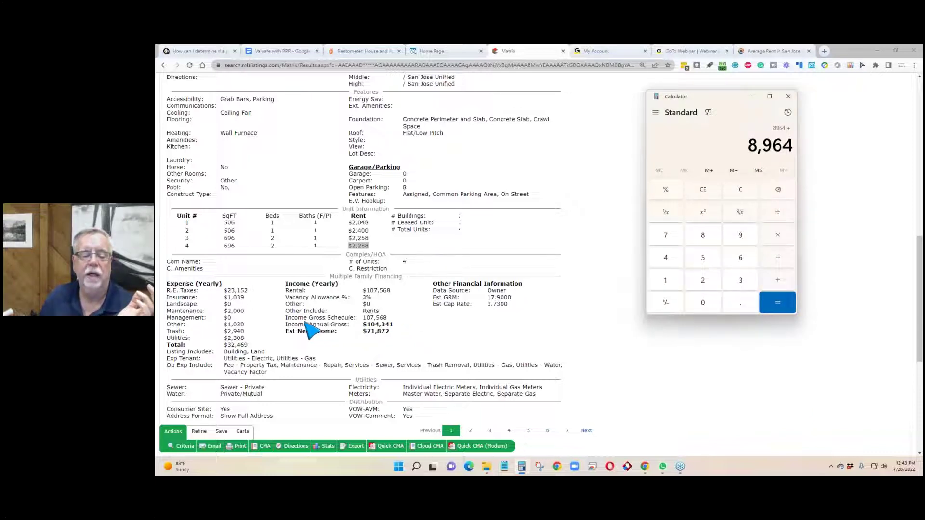
Step: Highlight the $107,568 yearly rental income and the 3% vacancy allowance, then return to Calculator
{"action": "left_click_drag", "start_coordinate": [393, 318], "coordinate": [286, 319]}
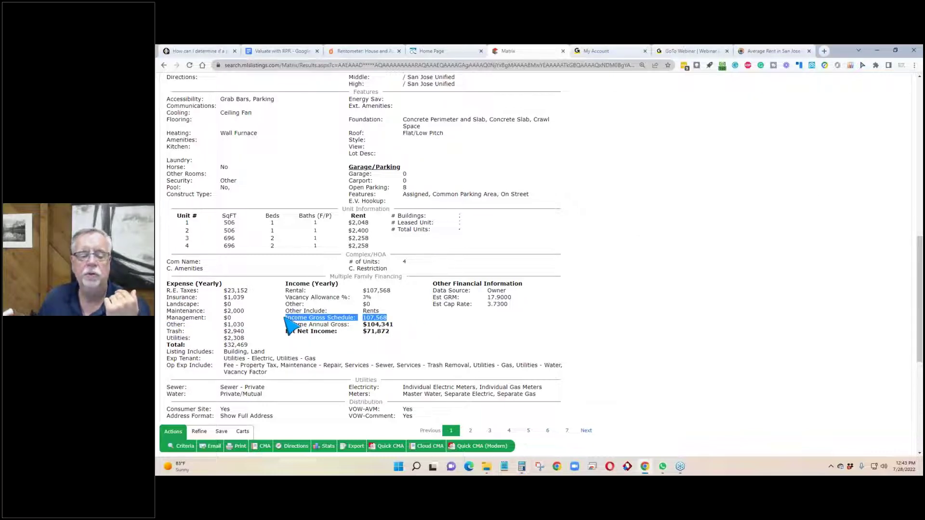
{"action": "left_click_drag", "start_coordinate": [402, 291], "coordinate": [364, 292]}
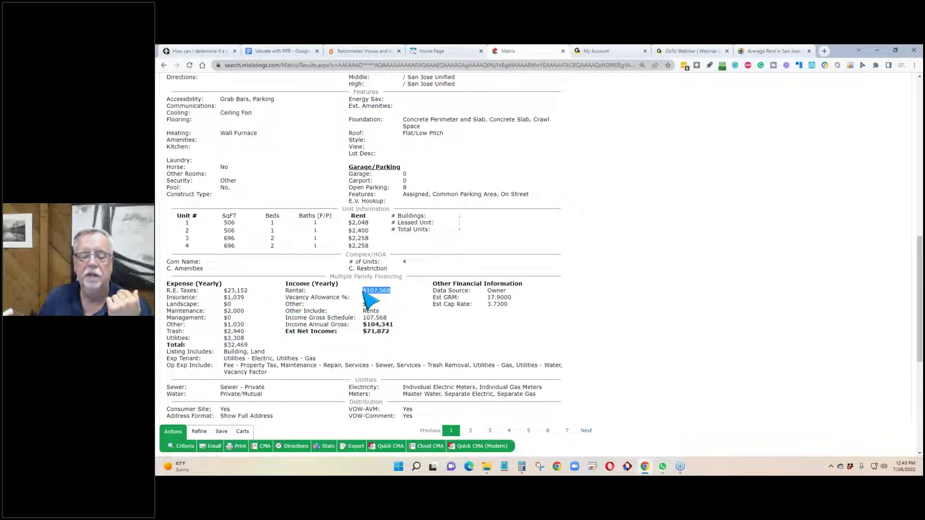
{"action": "left_click", "coordinate": [673, 283]}
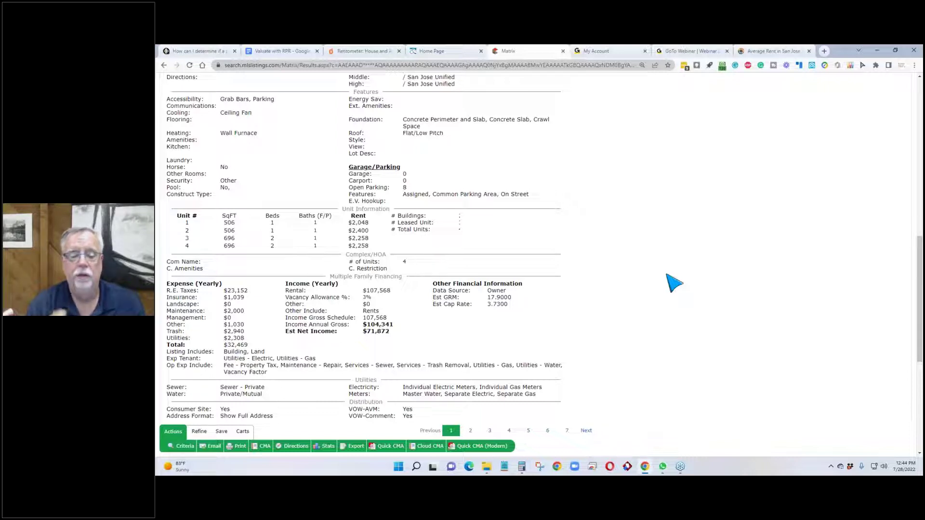
{"action": "double_click", "coordinate": [367, 298]}
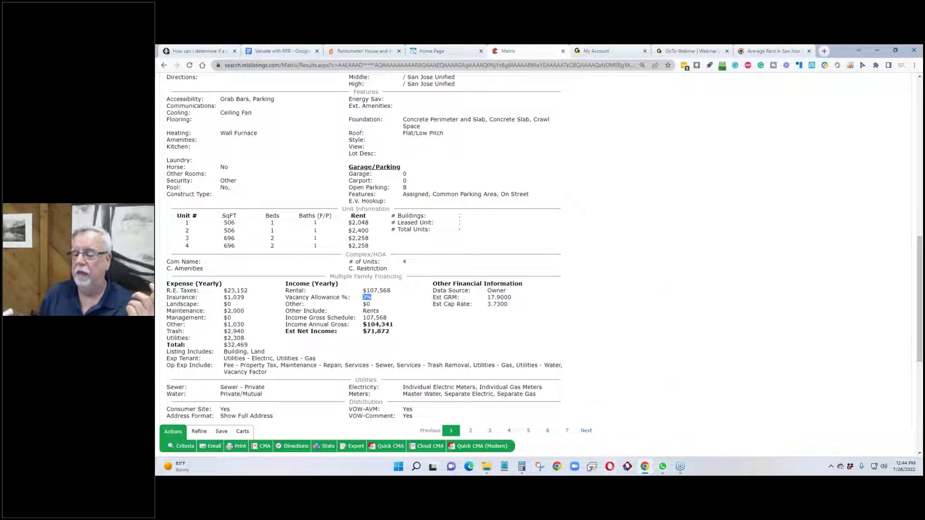
{"action": "left_click", "coordinate": [521, 467]}
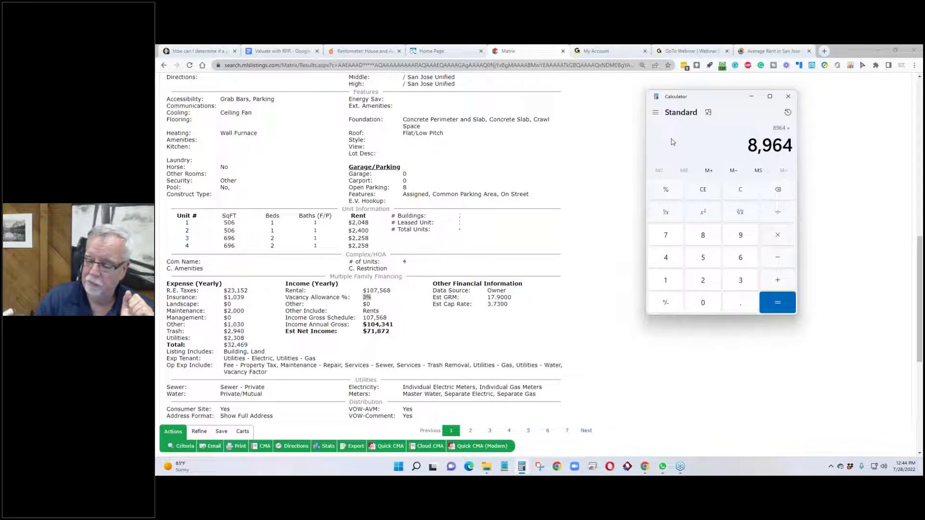
Step: Multiply 8,964 by 11 for 98,604, then highlight the listing's Vacancy Allowance row
{"action": "type", "text": "11"}
{"action": "key", "text": "Return"}
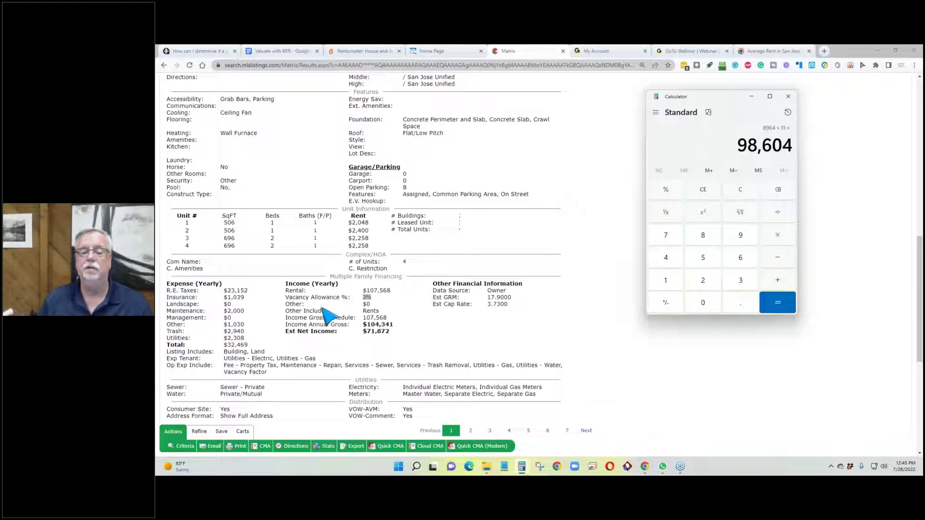
{"action": "key", "text": "alt+Tab"}
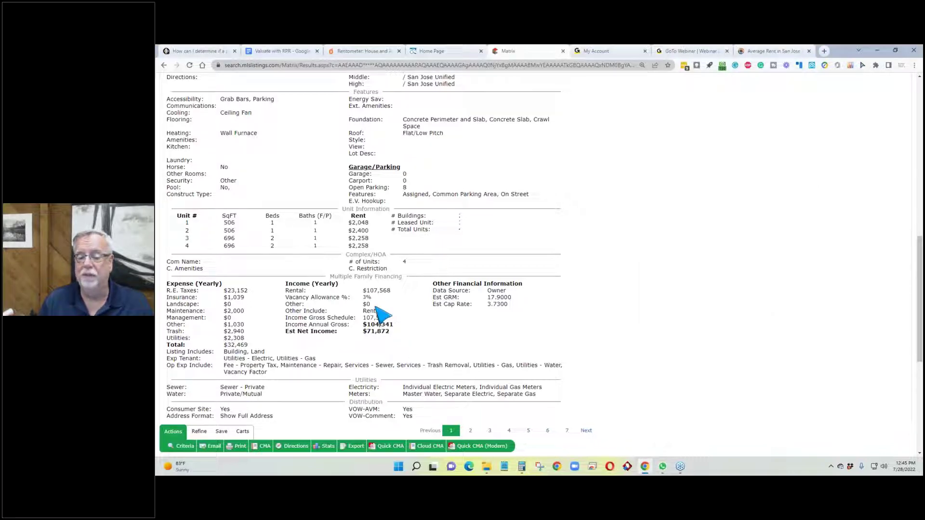
{"action": "left_click_drag", "start_coordinate": [343, 297], "coordinate": [288, 303]}
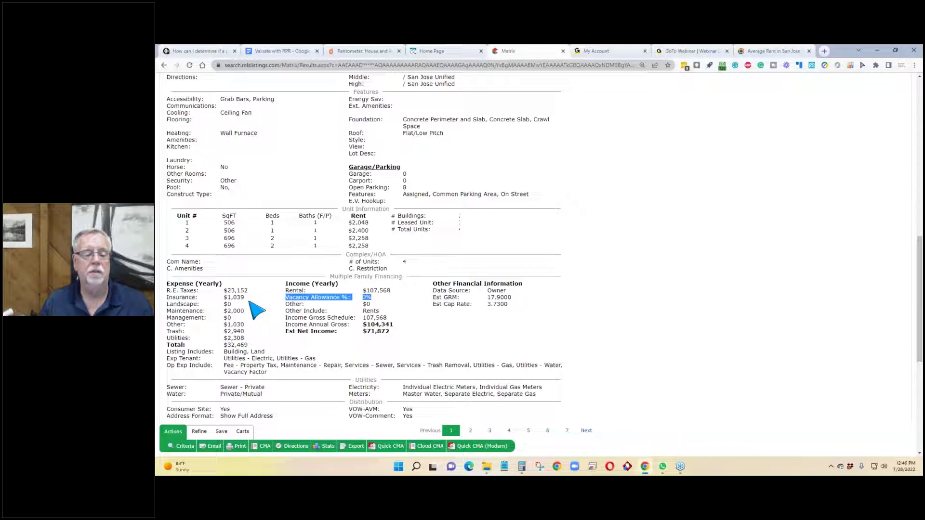
Step: Scroll down to Contact Information and back up to the $1,925,000 list price and remarks
{"action": "scroll", "coordinate": [254, 289], "scroll_direction": "down", "scroll_amount": 1}
{"action": "left_click", "coordinate": [259, 265]}
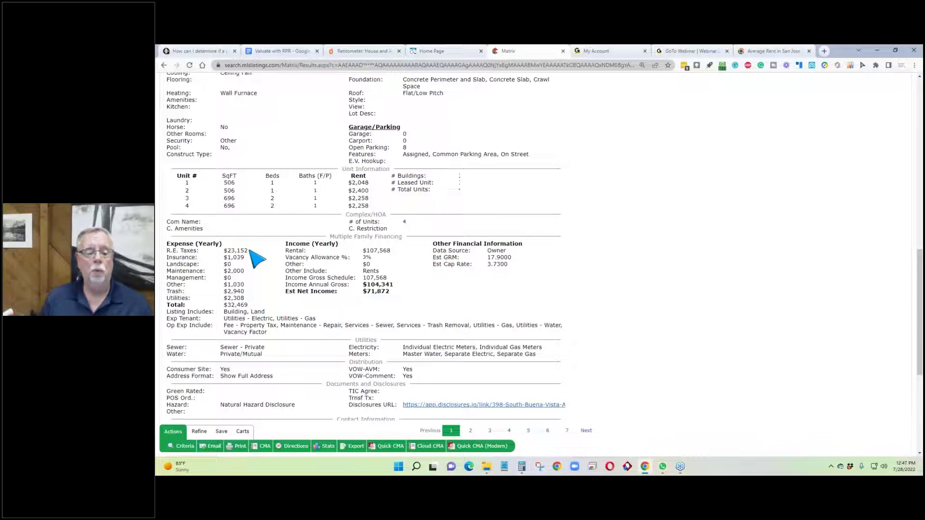
{"action": "scroll", "coordinate": [239, 312], "scroll_direction": "down", "scroll_amount": 3}
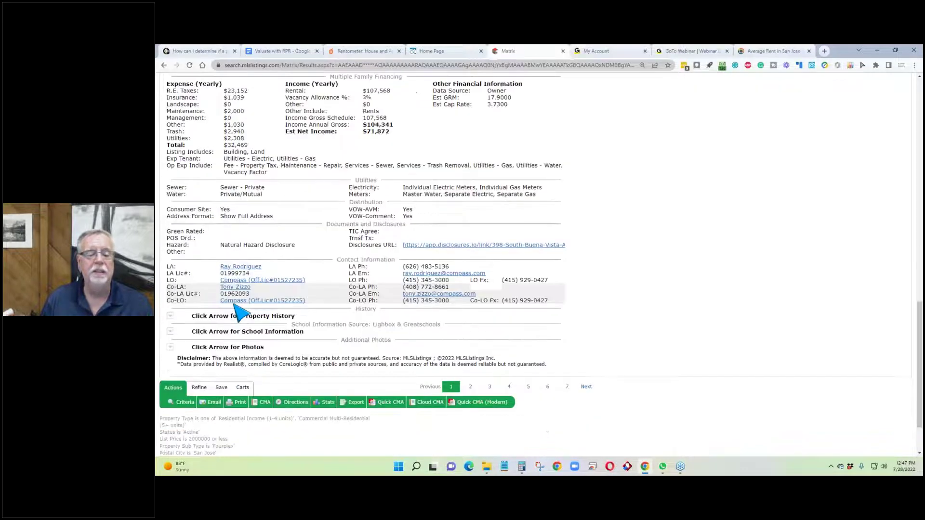
{"action": "scroll", "coordinate": [238, 311], "scroll_direction": "up", "scroll_amount": 3}
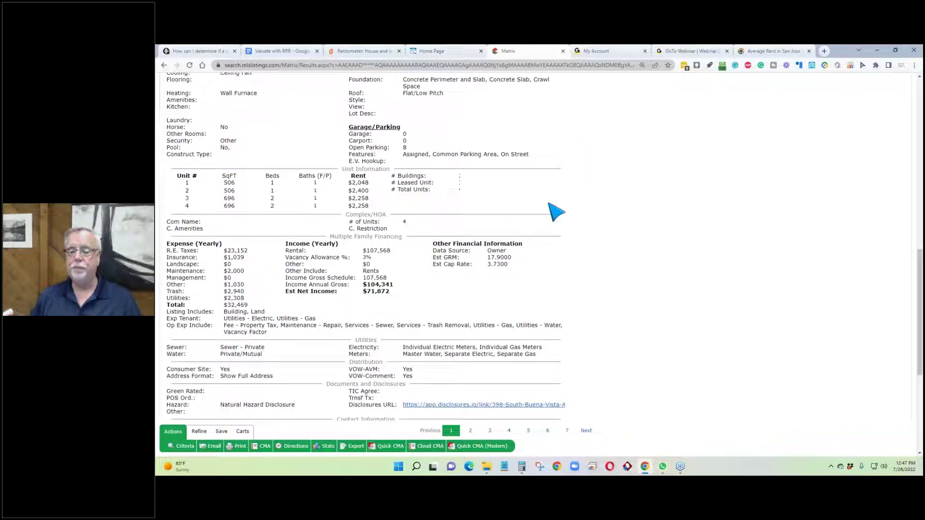
{"action": "scroll", "coordinate": [554, 209], "scroll_direction": "up", "scroll_amount": 3}
{"action": "scroll", "coordinate": [554, 209], "scroll_direction": "up", "scroll_amount": 2}
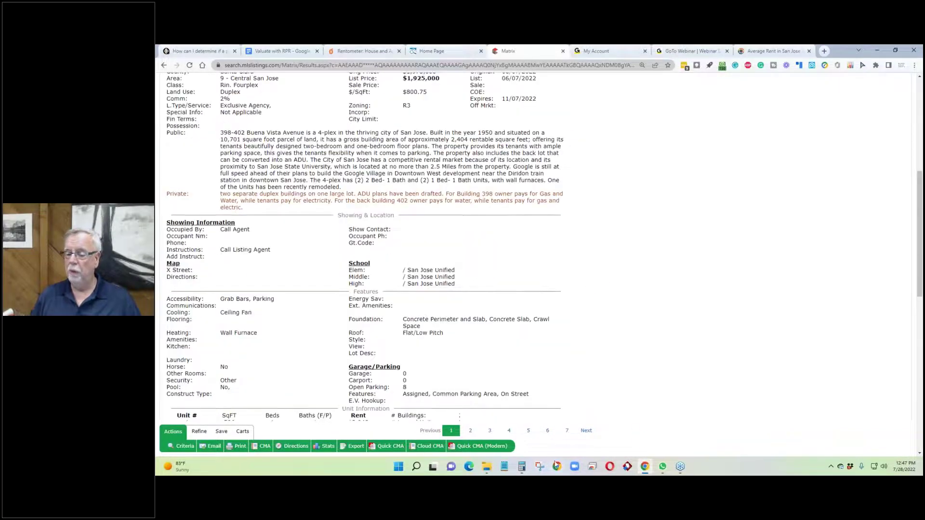
Step: Copy the 98,604 result from Calculator into a new Notepad note
{"action": "left_click", "coordinate": [503, 465]}
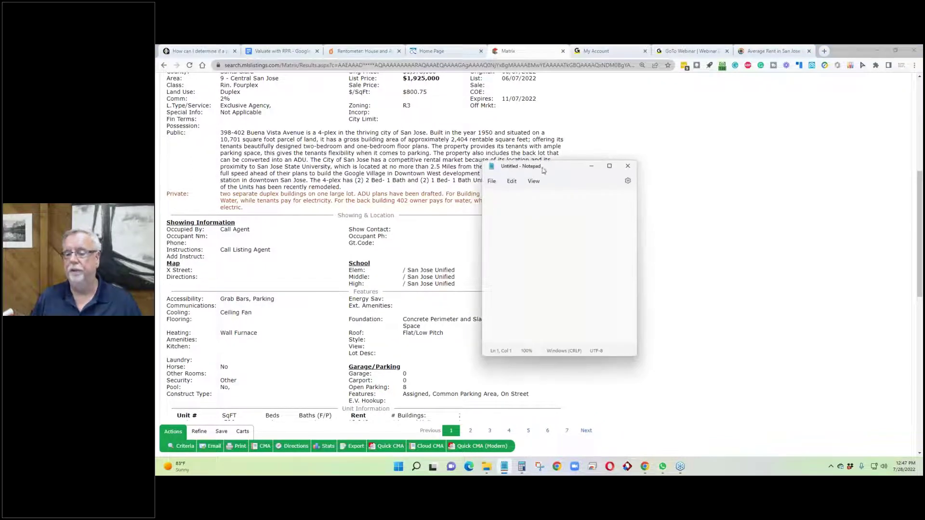
{"action": "left_click_drag", "start_coordinate": [552, 171], "coordinate": [705, 126]}
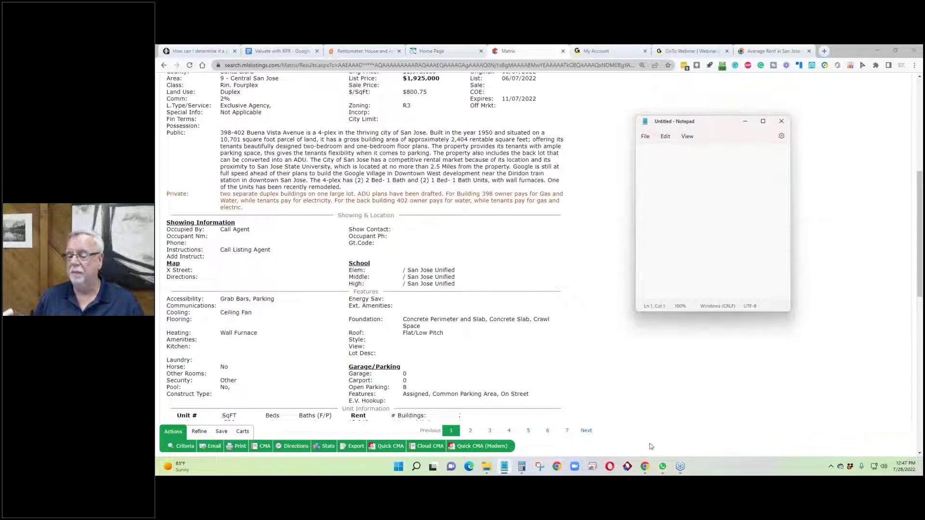
{"action": "left_click", "coordinate": [503, 468]}
{"action": "left_click", "coordinate": [504, 467]}
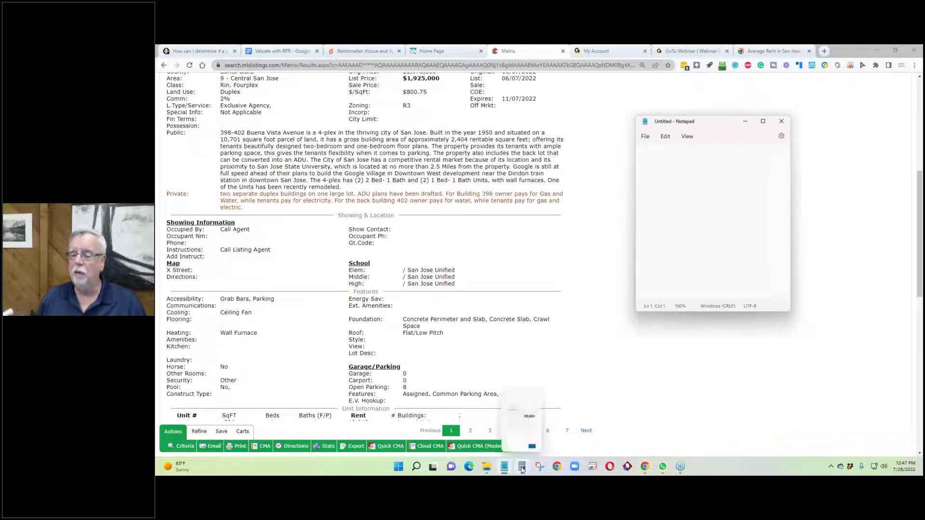
{"action": "left_click", "coordinate": [521, 467]}
{"action": "left_click_drag", "start_coordinate": [738, 145], "coordinate": [790, 148]}
{"action": "key", "text": "ctrl+c"}
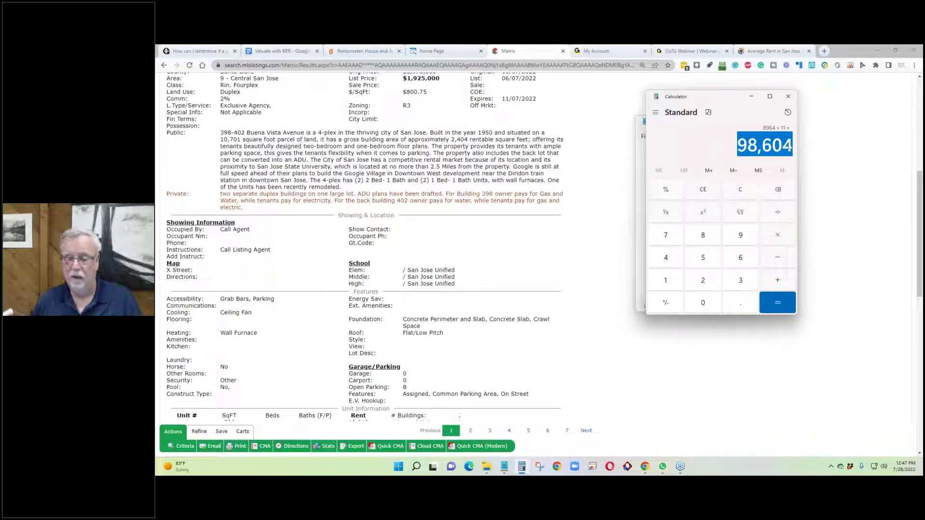
{"action": "left_click", "coordinate": [754, 99]}
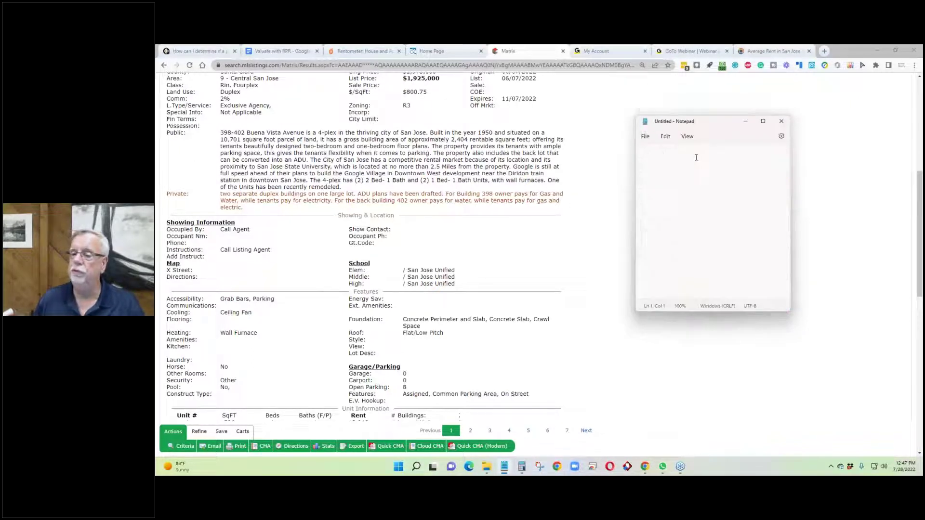
{"action": "key", "text": "ctrl+v"}
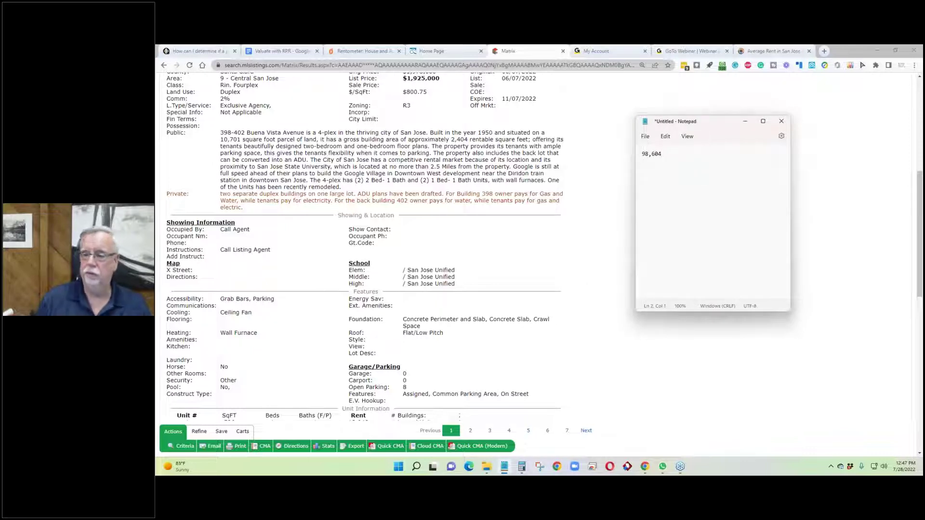
Step: Label the pasted figure so the note reads '98,604 gross'
{"action": "left_click", "coordinate": [686, 157]}
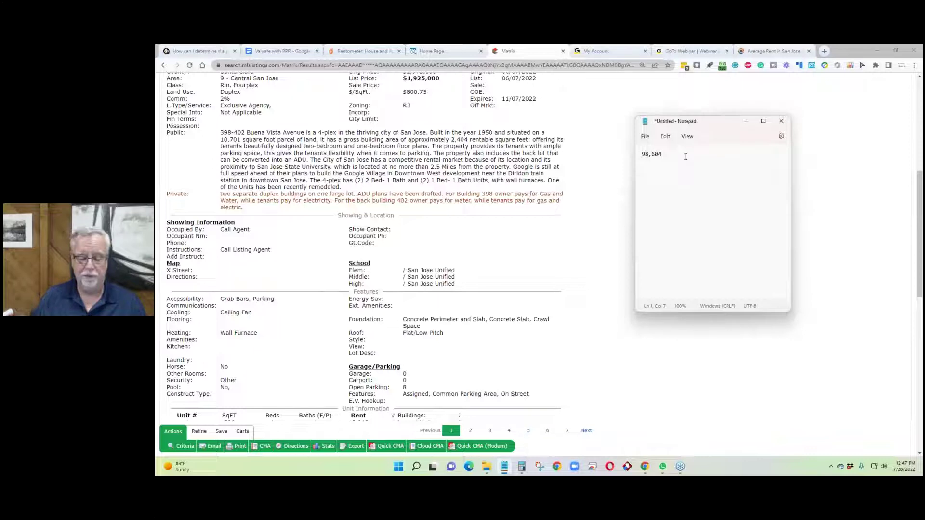
{"action": "type", "text": "g "}
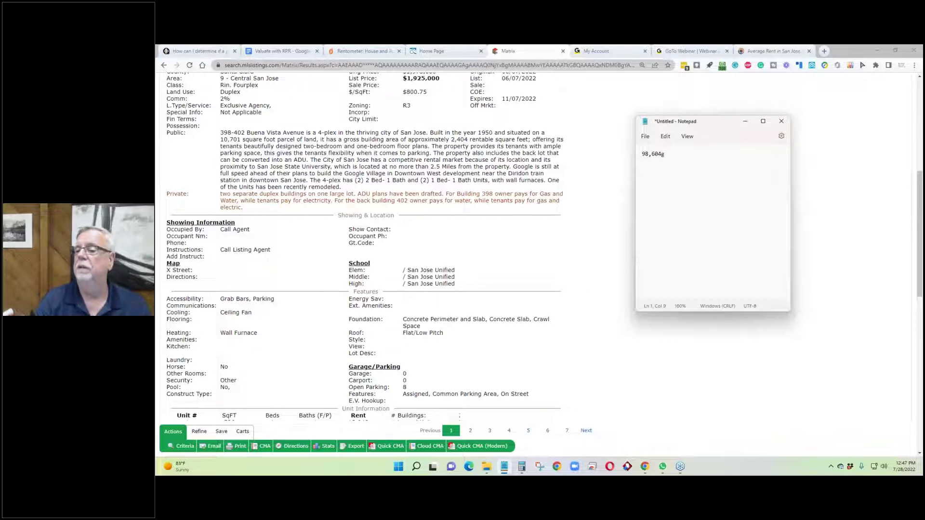
{"action": "key", "text": "BackSpace"}
{"action": "key", "text": "BackSpace"}
{"action": "type", "text": " gr"}
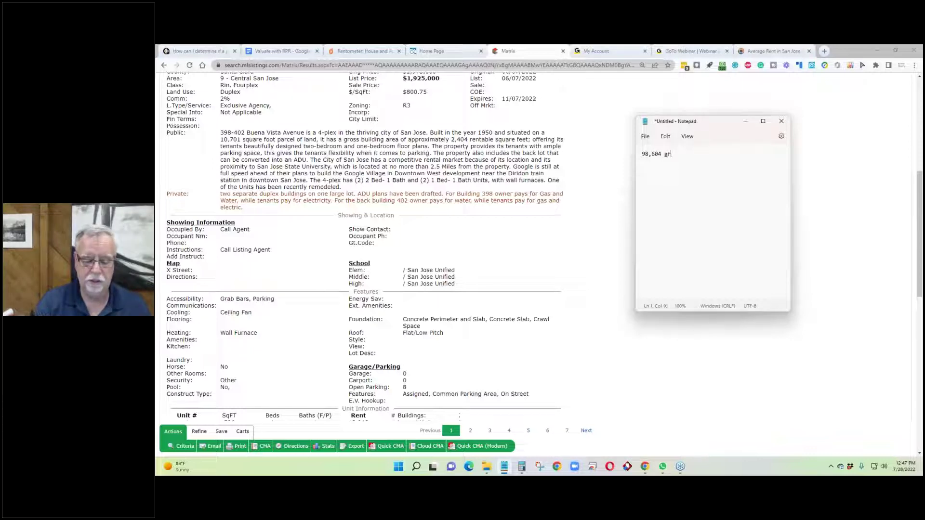
{"action": "type", "text": "oss"}
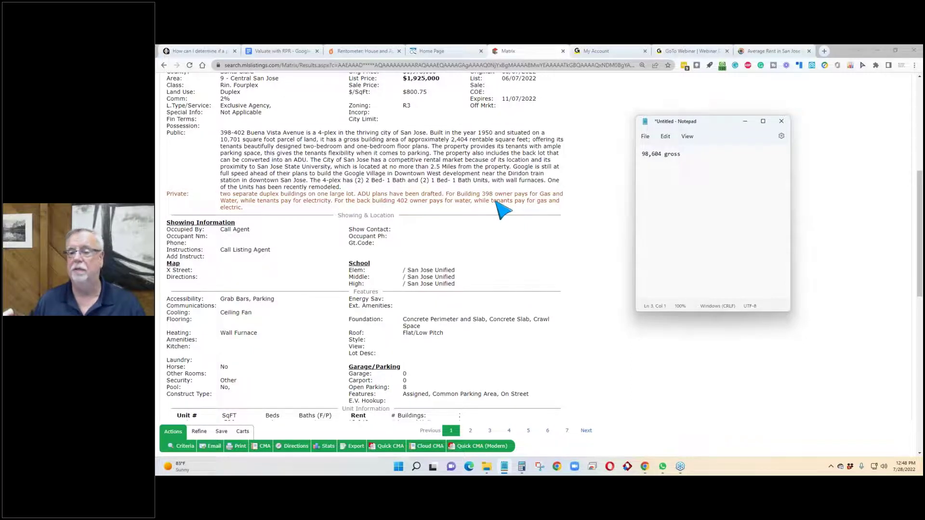
{"action": "scroll", "coordinate": [501, 208], "scroll_direction": "up", "scroll_amount": 5}
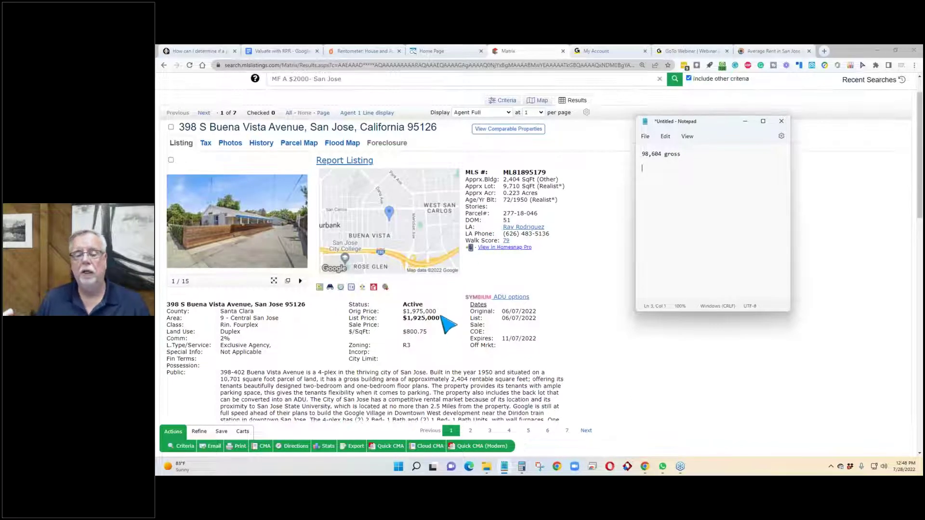
Step: Add an '8964 monthly gross' line to the rent notes and reselect the $1,925,000 list price
{"action": "left_click", "coordinate": [439, 319]}
{"action": "left_click_drag", "start_coordinate": [440, 319], "coordinate": [345, 320]}
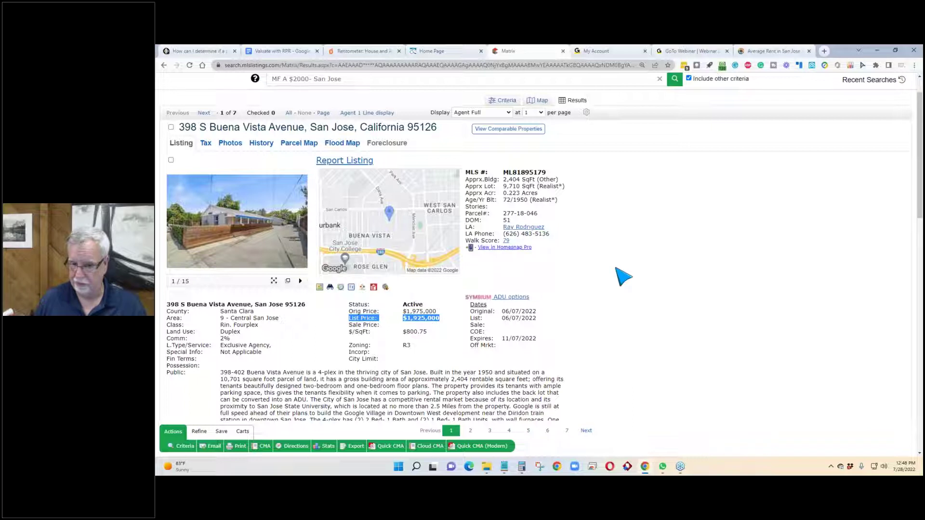
{"action": "scroll", "coordinate": [624, 277], "scroll_direction": "down", "scroll_amount": 2}
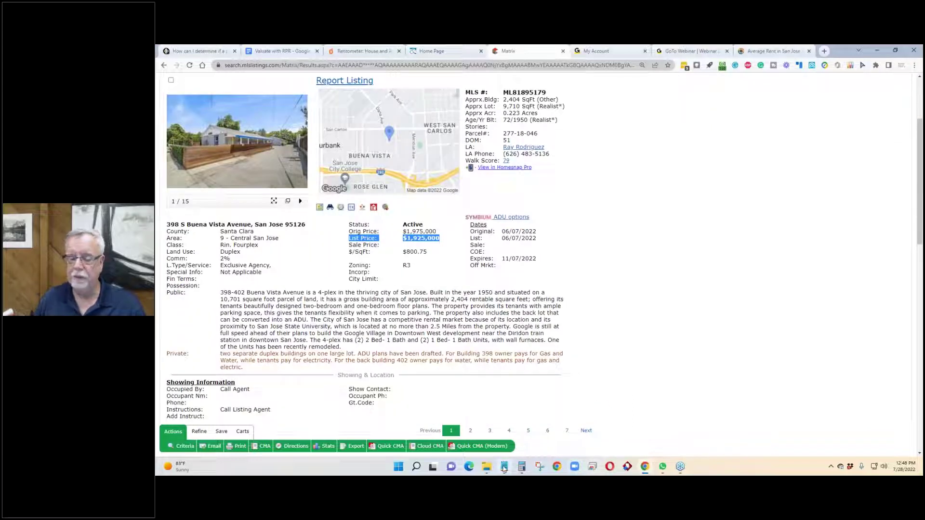
{"action": "left_click", "coordinate": [520, 467]}
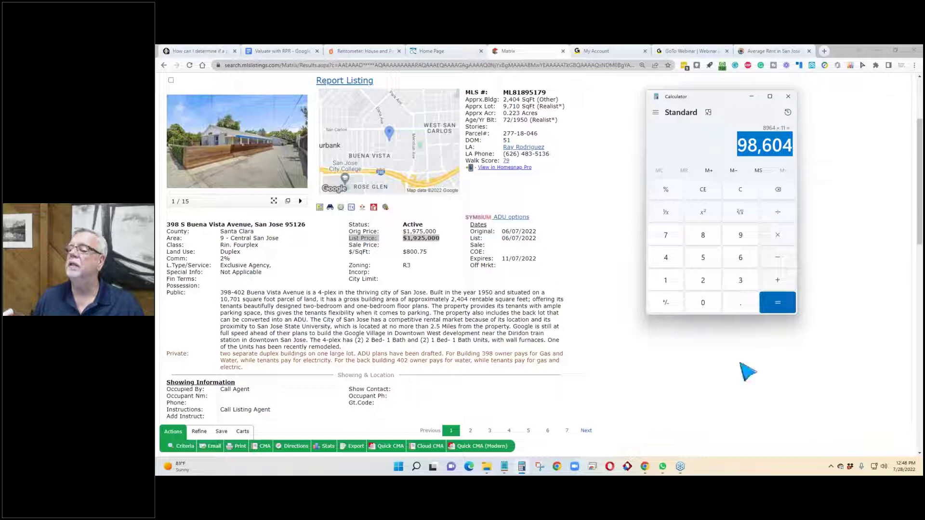
{"action": "left_click", "coordinate": [505, 466]}
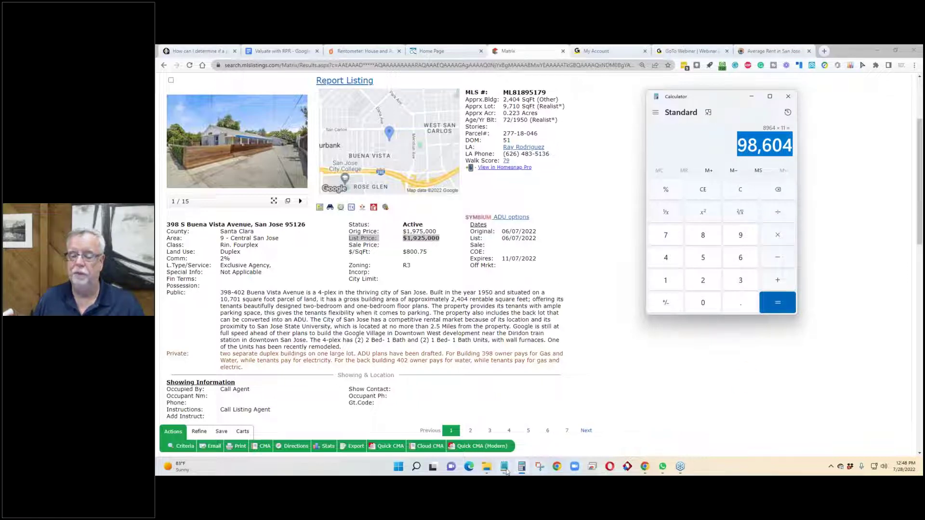
{"action": "type", "text": "8"}
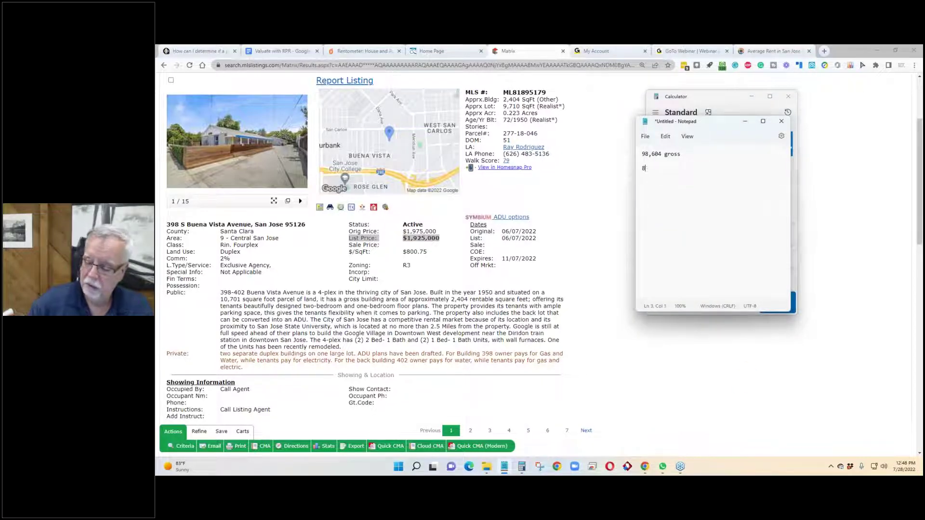
{"action": "type", "text": "964"}
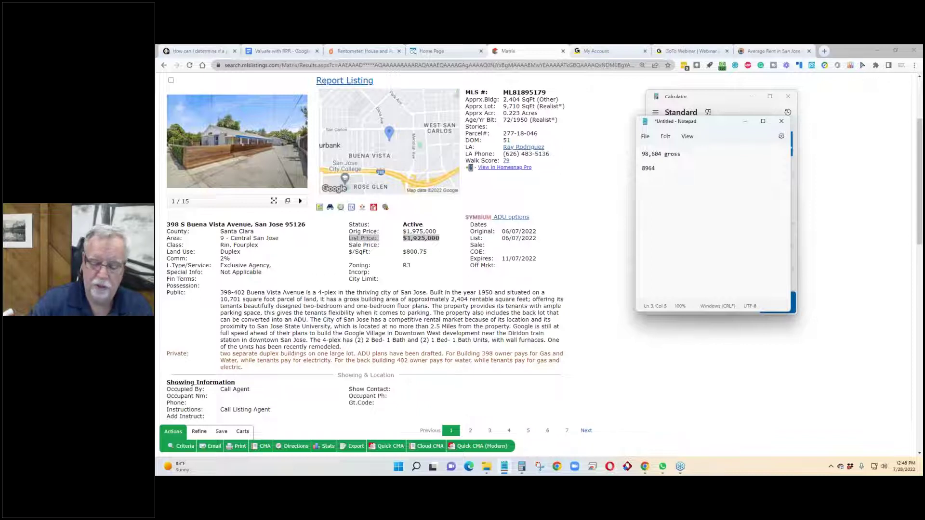
{"action": "type", "text": "monthl"}
{"action": "type", "text": "y gro"}
{"action": "type", "text": "oss"}
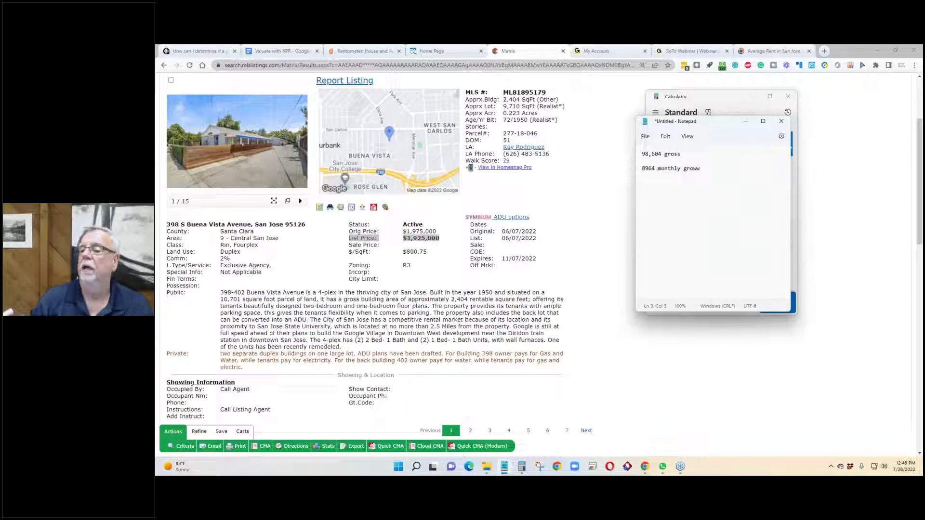
{"action": "left_click", "coordinate": [642, 364]}
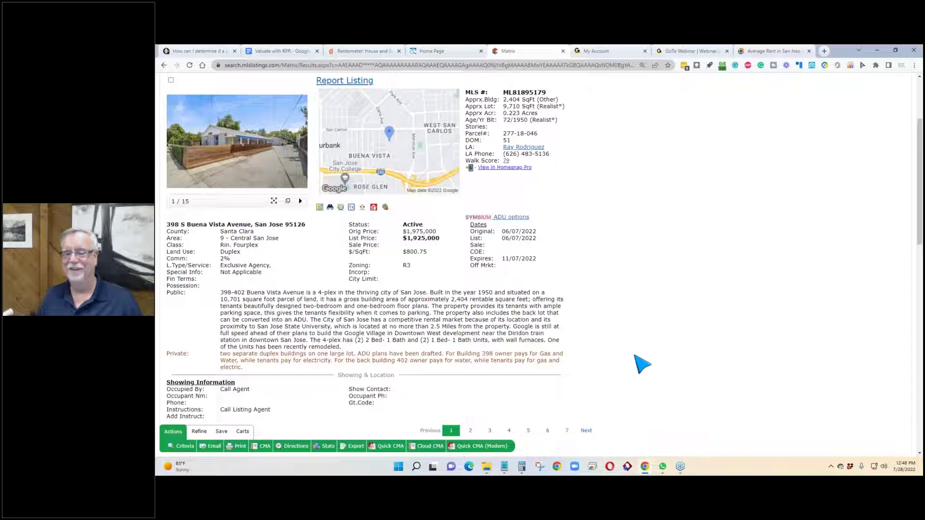
{"action": "left_click_drag", "start_coordinate": [440, 239], "coordinate": [403, 239]}
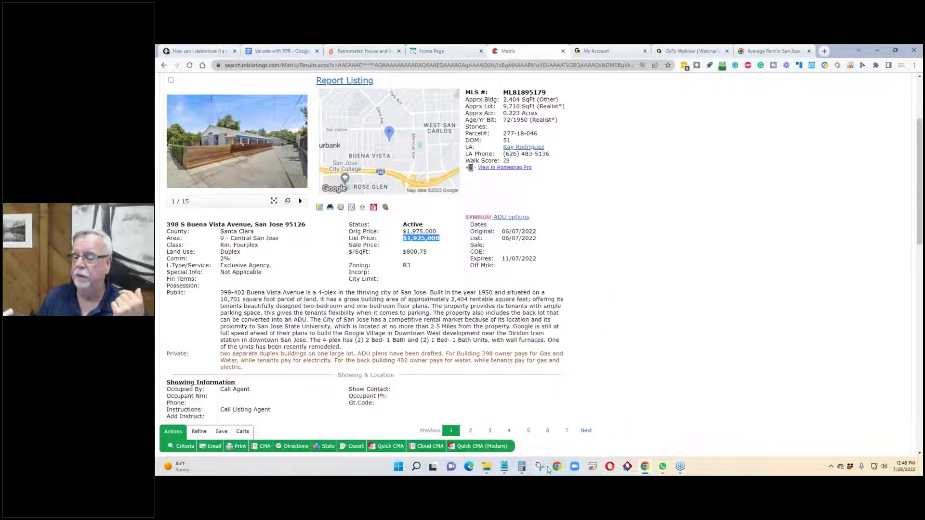
Step: Calculate 1,925,000 × .1 in Calculator, giving 192,500
{"action": "left_click", "coordinate": [521, 467]}
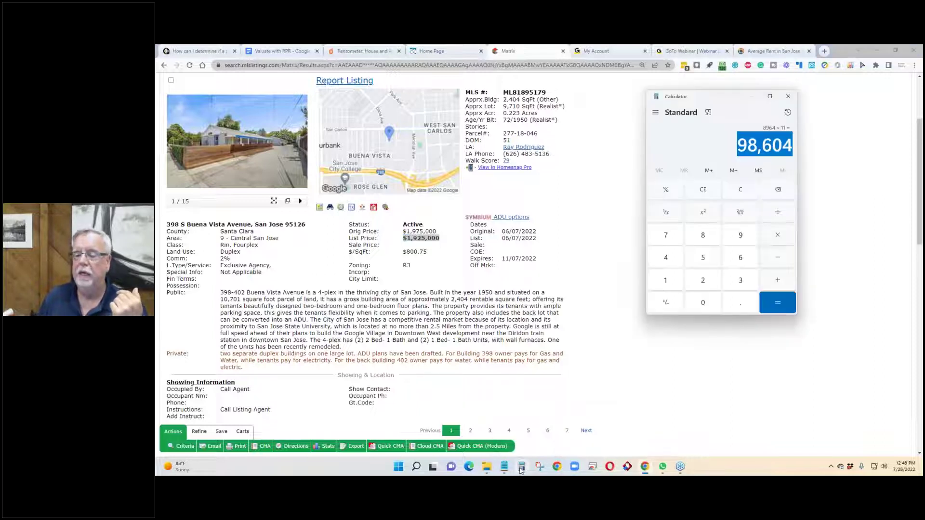
{"action": "left_click", "coordinate": [621, 350]}
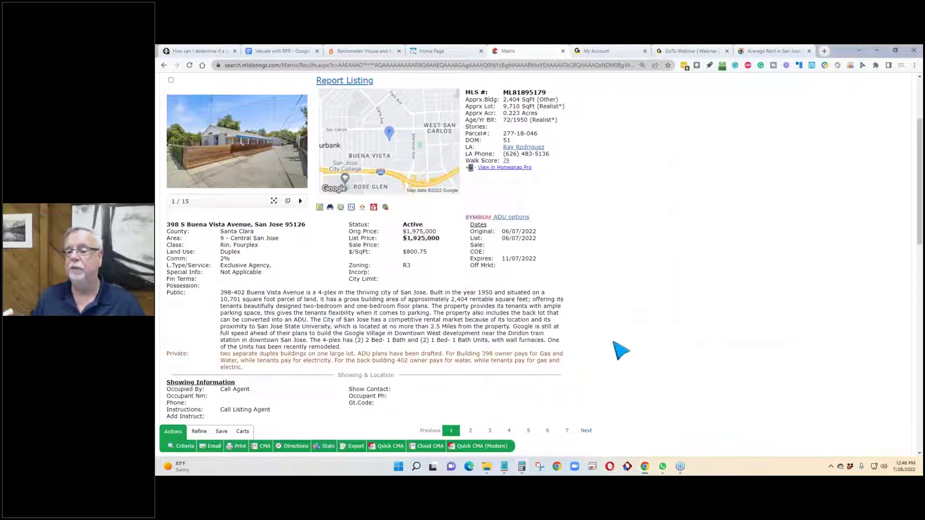
{"action": "left_click", "coordinate": [521, 469]}
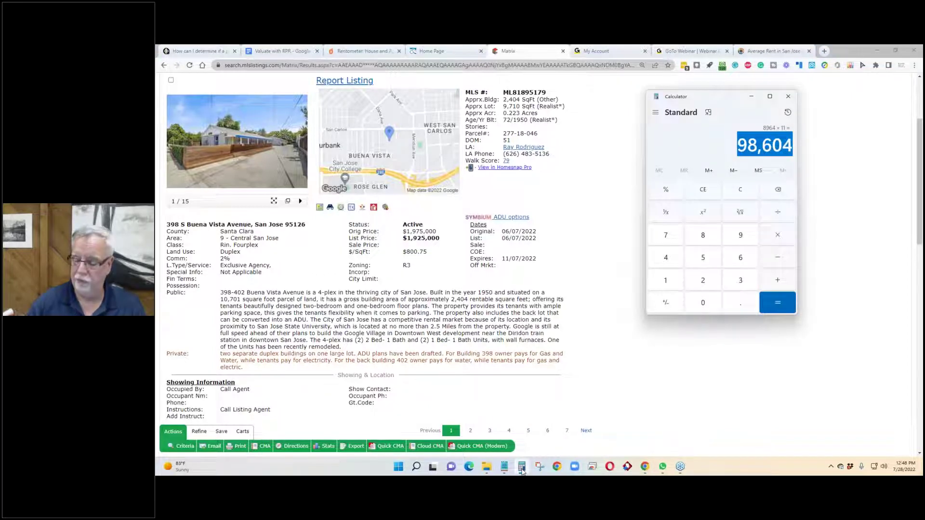
{"action": "type", "text": "1,925,000"}
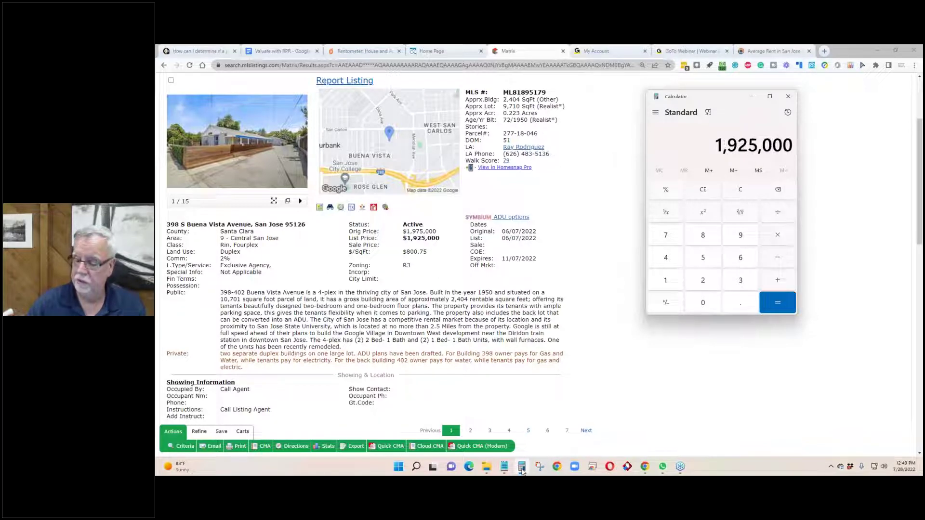
{"action": "key", "text": "slash"}
{"action": "type", "text": ".1"}
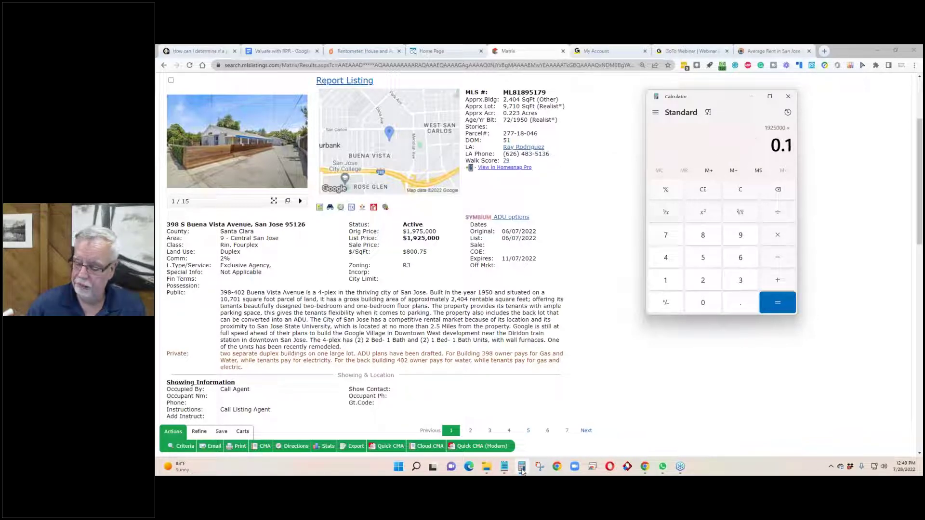
{"action": "key", "text": "Return"}
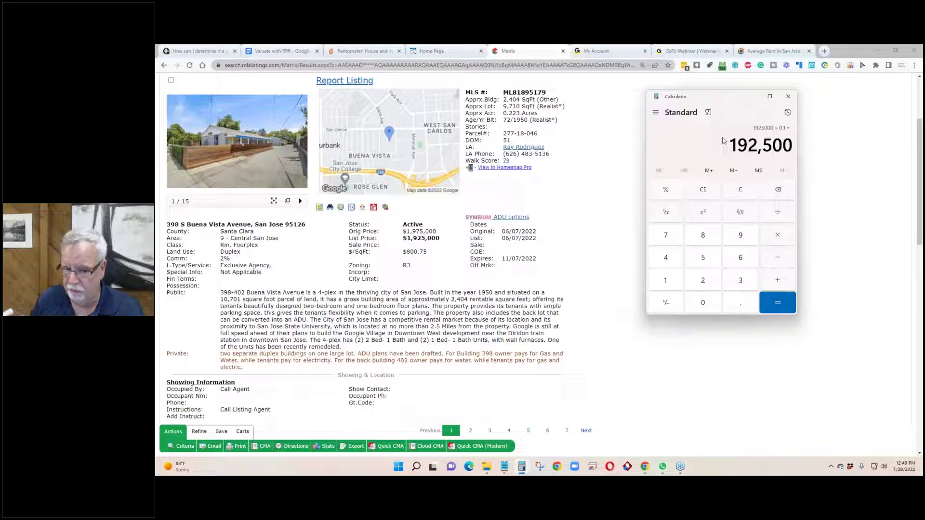
{"action": "scroll", "coordinate": [551, 236], "scroll_direction": "down", "scroll_amount": 6}
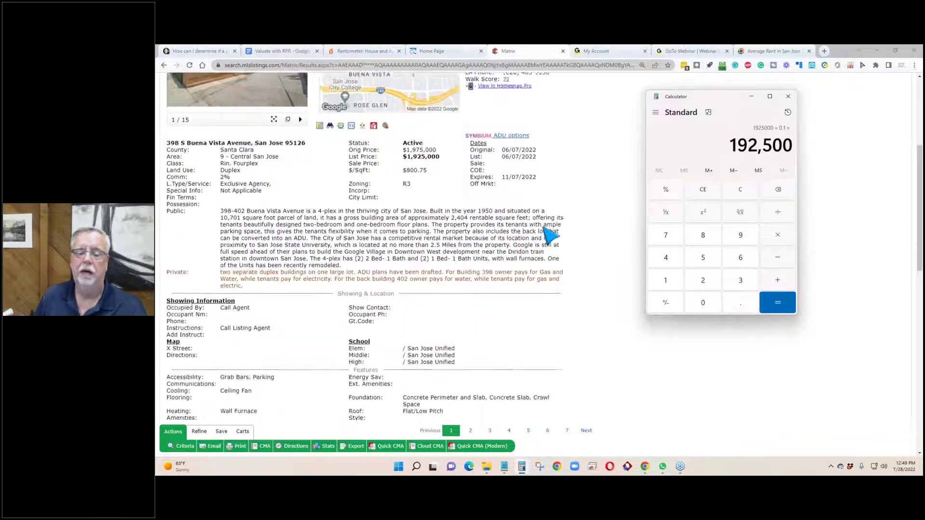
{"action": "scroll", "coordinate": [550, 236], "scroll_direction": "down", "scroll_amount": 2}
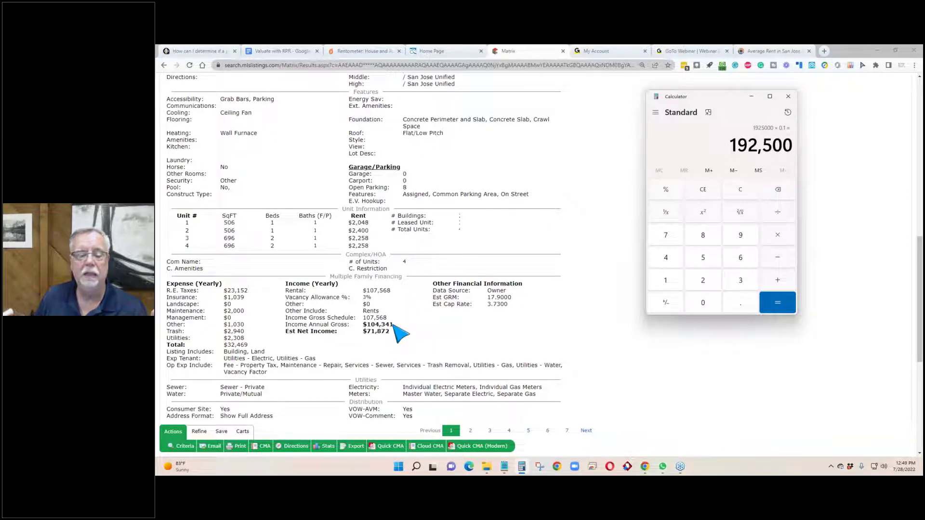
Step: Highlight the $104,341 annual gross income and bring the Notepad rent notes forward
{"action": "left_click_drag", "start_coordinate": [394, 325], "coordinate": [365, 326]}
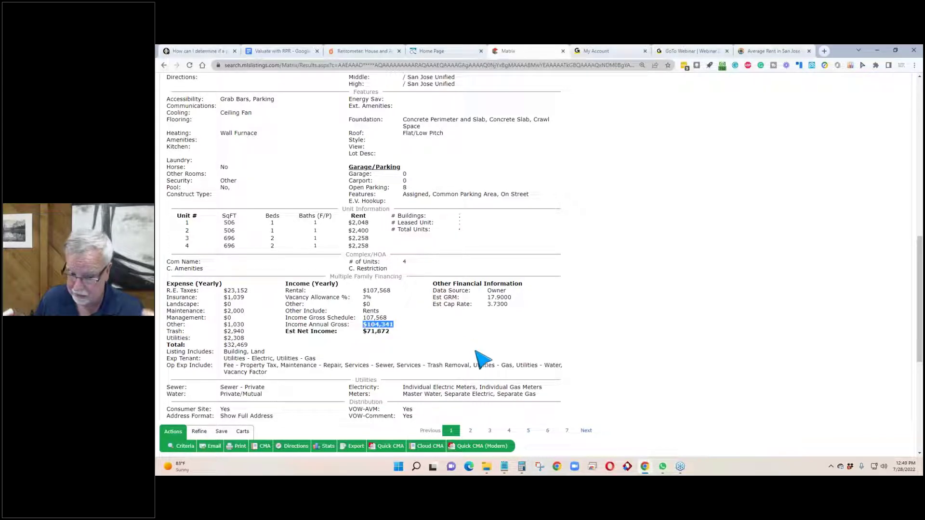
{"action": "left_click", "coordinate": [504, 466]}
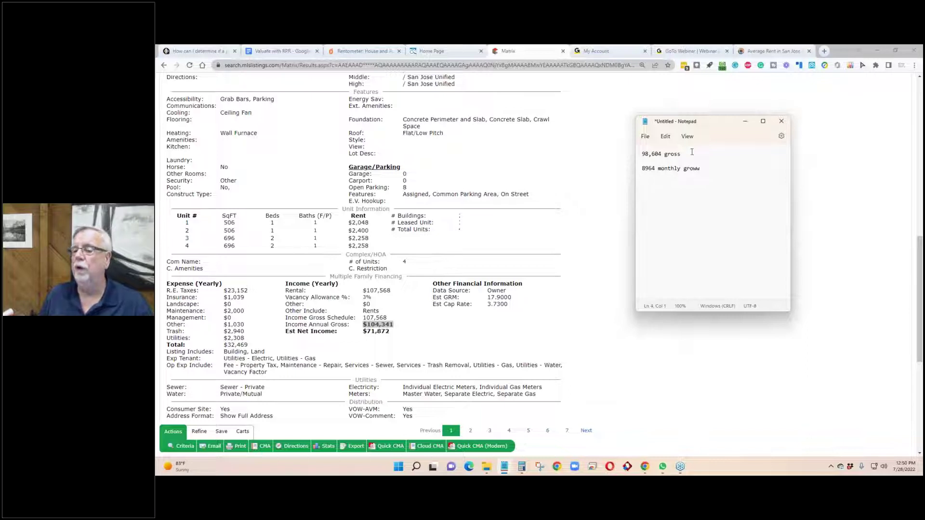
Step: Compute 1925000*.01 = 19,250 in Calculator and place it beside the rent notes
{"action": "left_click_drag", "start_coordinate": [688, 152], "coordinate": [643, 156]}
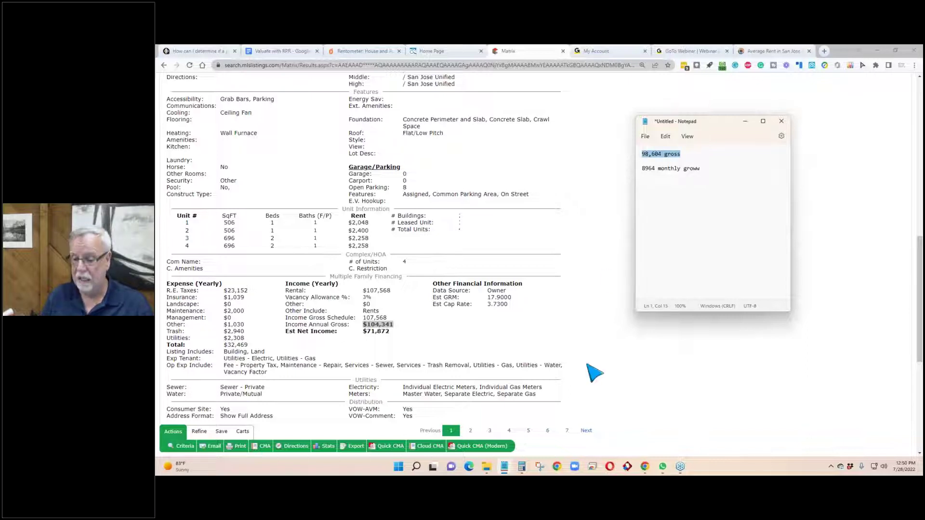
{"action": "left_click", "coordinate": [522, 468]}
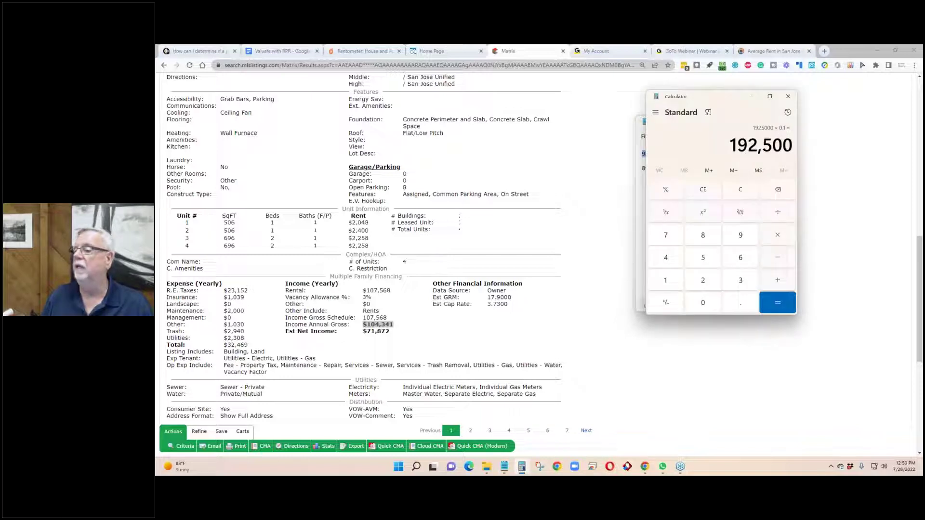
{"action": "left_click_drag", "start_coordinate": [718, 99], "coordinate": [713, 185]}
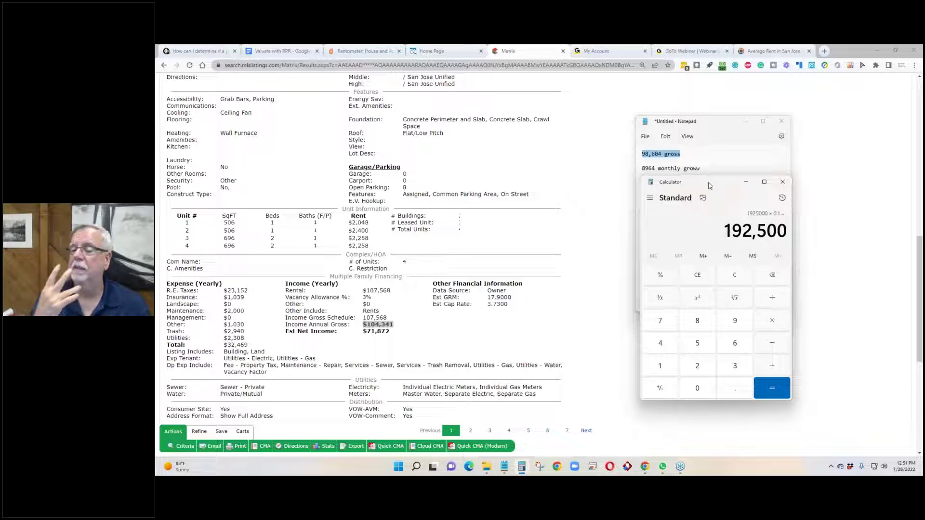
{"action": "left_click_drag", "start_coordinate": [710, 186], "coordinate": [688, 121]}
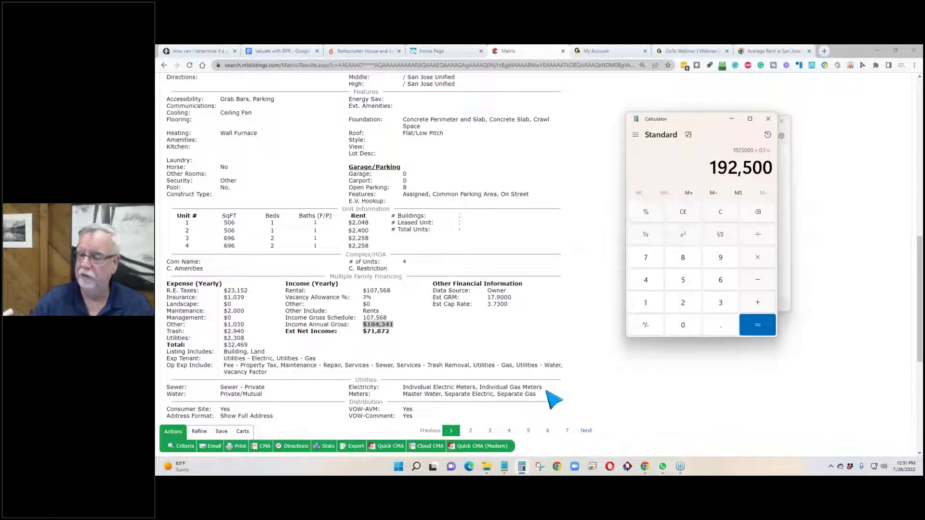
{"action": "type", "text": "1"}
{"action": "type", "text": "925"}
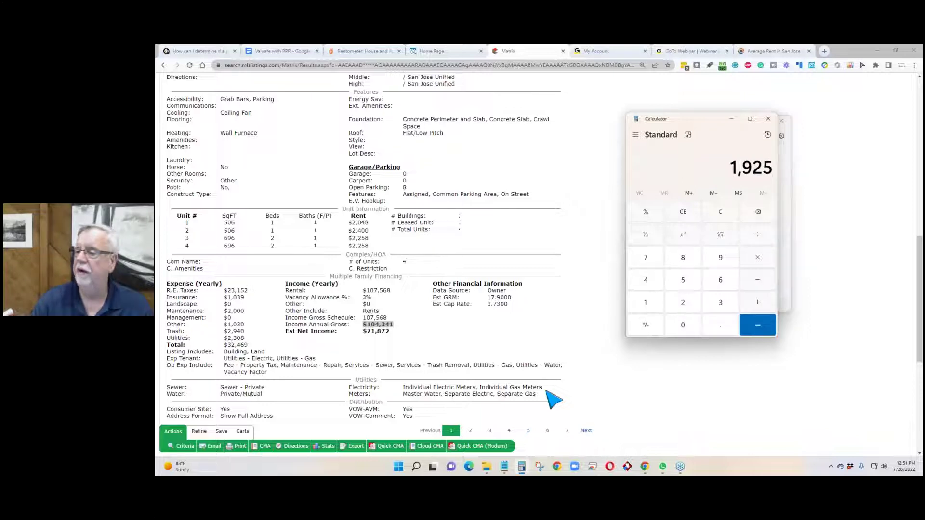
{"action": "type", "text": "000"}
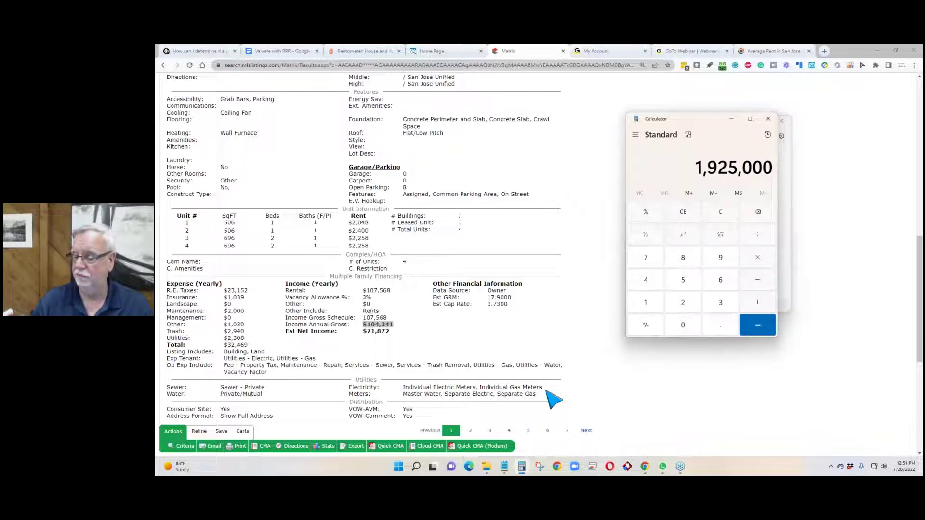
{"action": "type", "text": "*.01"}
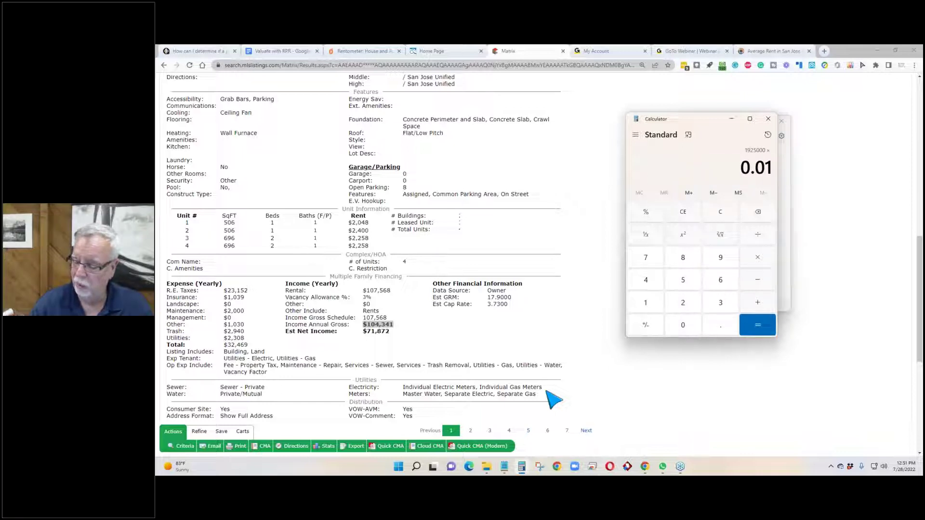
{"action": "key", "text": "Return"}
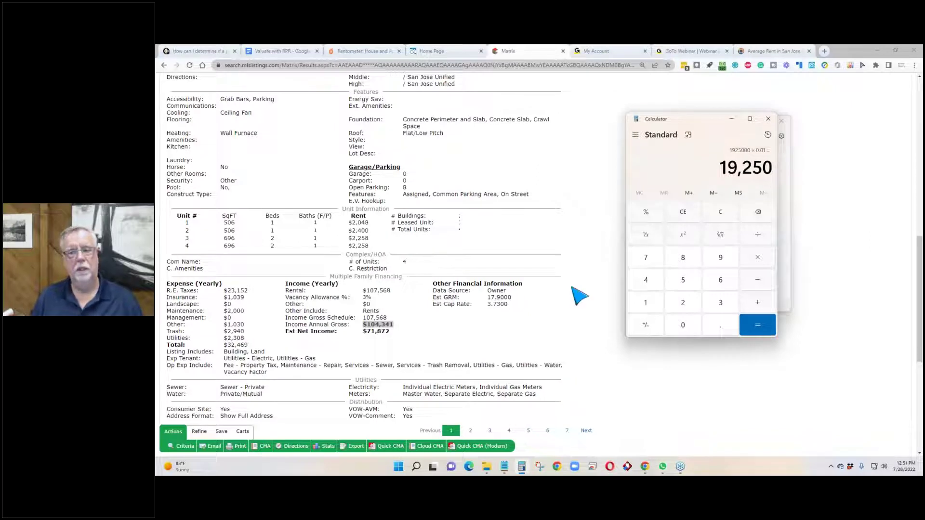
{"action": "left_click_drag", "start_coordinate": [689, 120], "coordinate": [707, 196]}
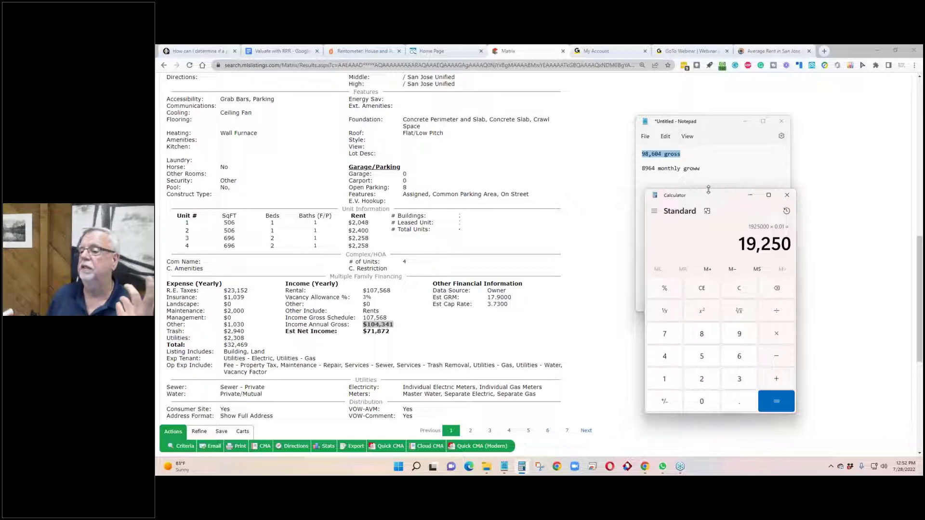
{"action": "left_click_drag", "start_coordinate": [709, 196], "coordinate": [787, 124]}
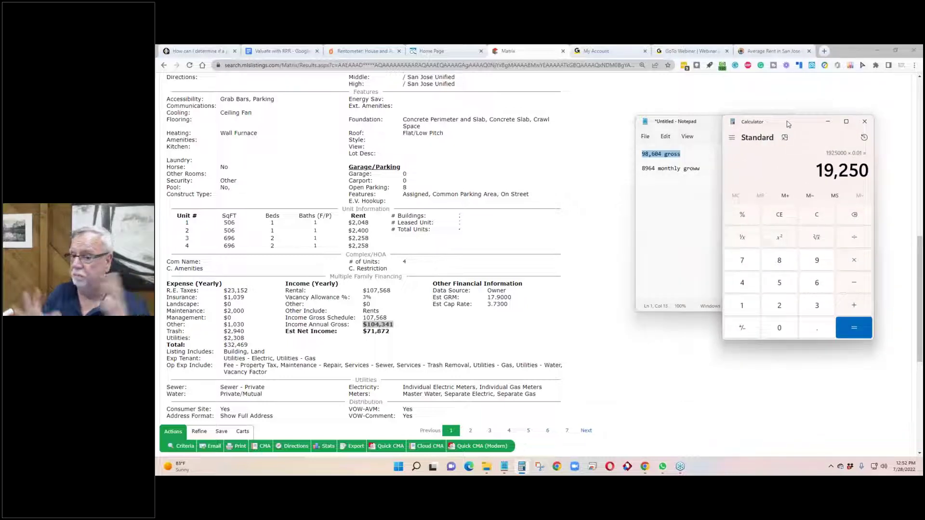
Step: Scroll to the Expense (Yearly) block and highlight the $1,039 insurance value
{"action": "left_click", "coordinate": [572, 243]}
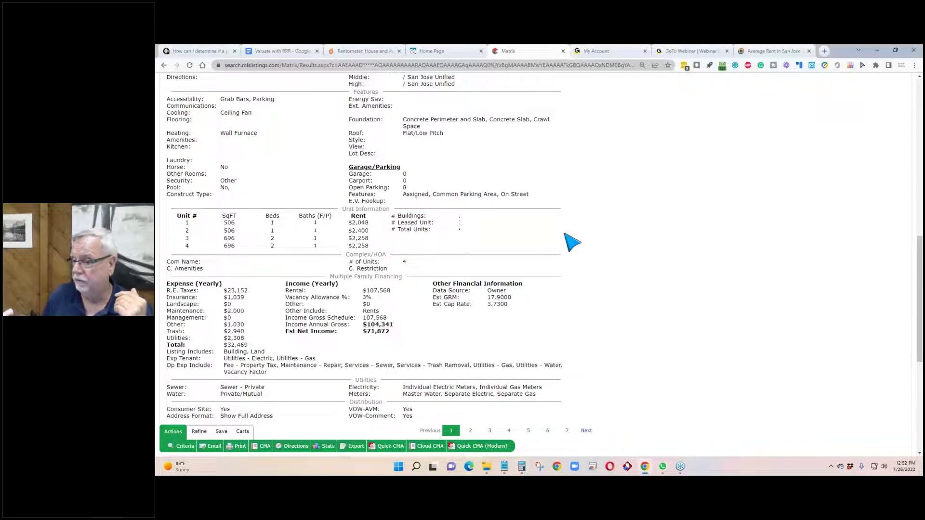
{"action": "scroll", "coordinate": [298, 211], "scroll_direction": "down", "scroll_amount": 1}
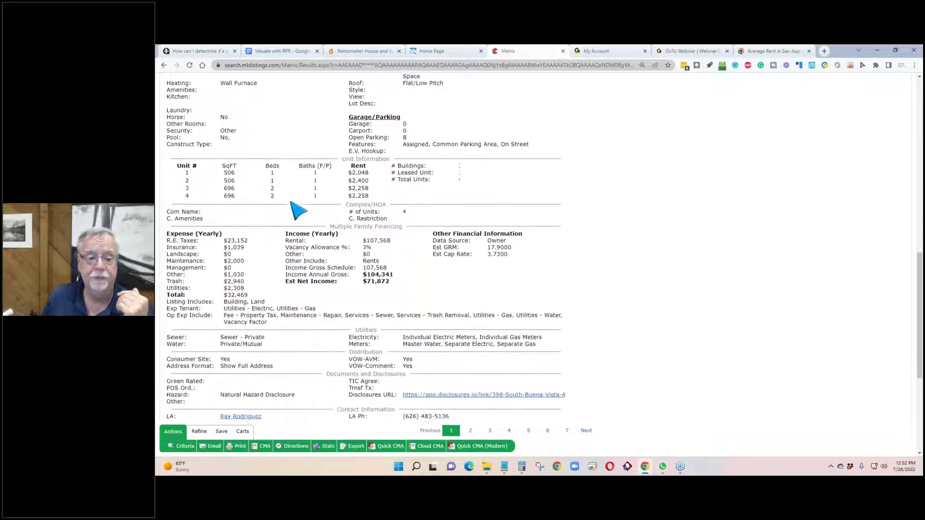
{"action": "scroll", "coordinate": [298, 211], "scroll_direction": "down", "scroll_amount": 1}
{"action": "left_click_drag", "start_coordinate": [245, 218], "coordinate": [223, 218]}
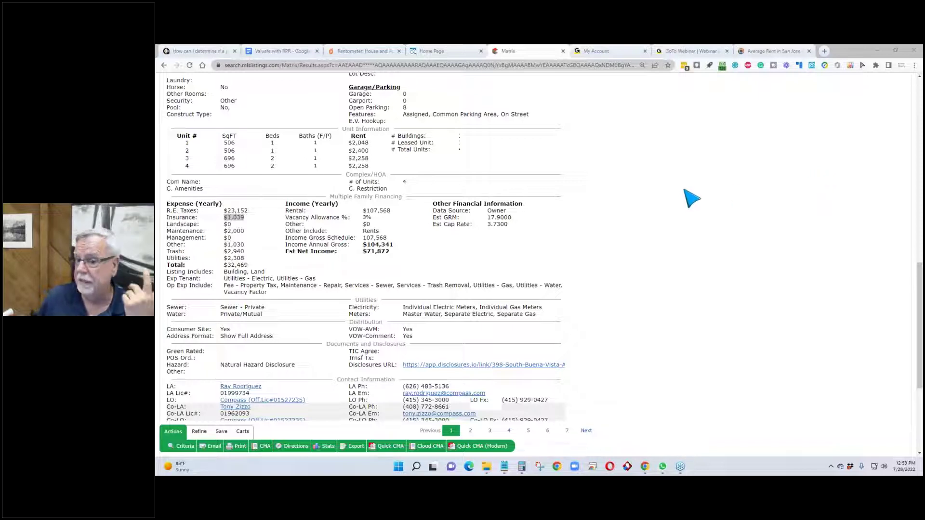
{"action": "scroll", "coordinate": [692, 198], "scroll_direction": "down", "scroll_amount": 3}
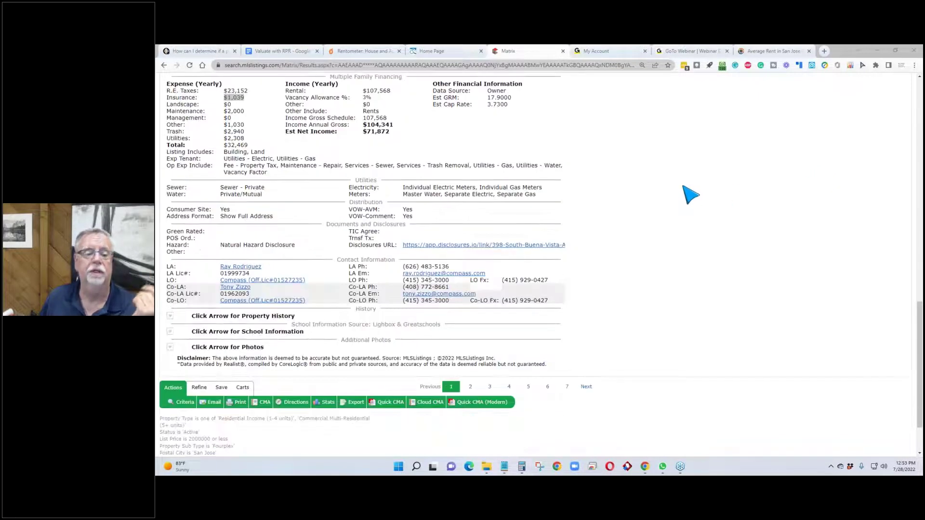
{"action": "scroll", "coordinate": [691, 195], "scroll_direction": "up", "scroll_amount": 8}
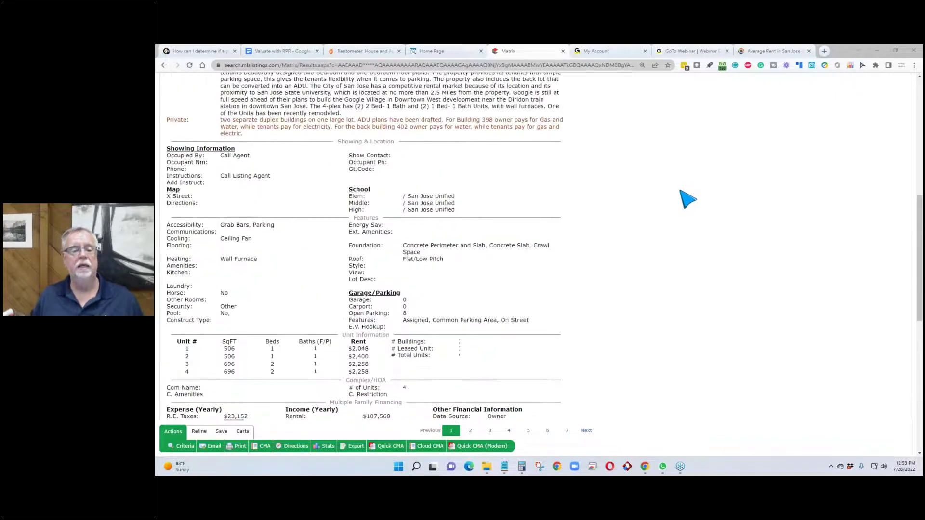
{"action": "scroll", "coordinate": [687, 199], "scroll_direction": "up", "scroll_amount": 5}
{"action": "scroll", "coordinate": [688, 200], "scroll_direction": "down", "scroll_amount": 3}
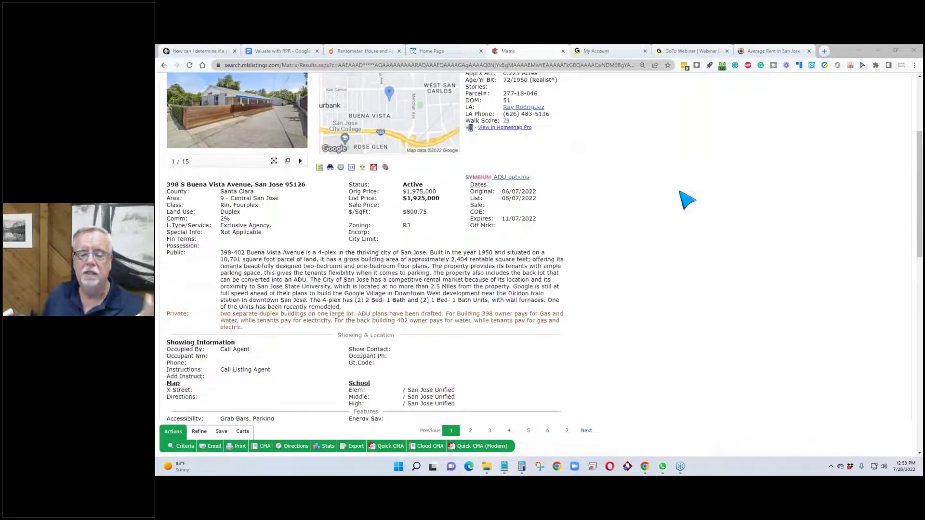
{"action": "scroll", "coordinate": [687, 200], "scroll_direction": "down", "scroll_amount": 1}
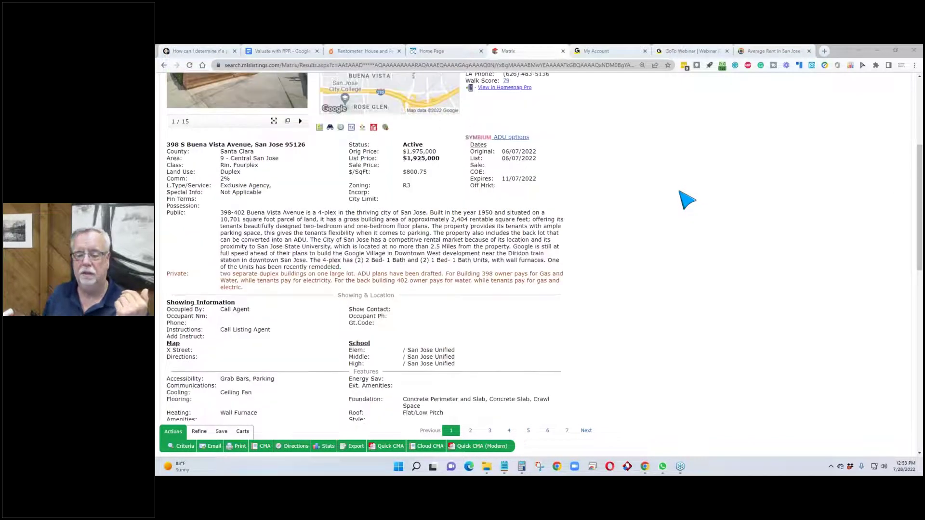
{"action": "scroll", "coordinate": [687, 200], "scroll_direction": "down", "scroll_amount": 5}
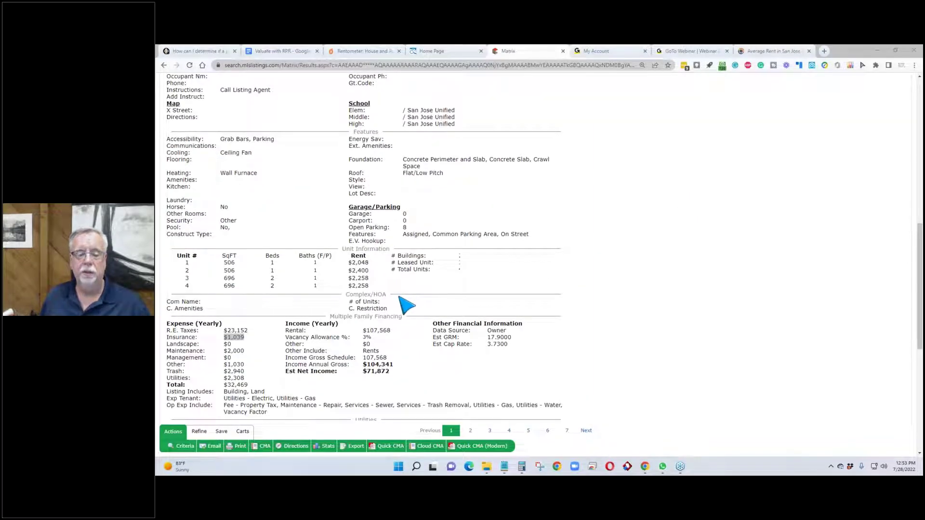
{"action": "scroll", "coordinate": [400, 282], "scroll_direction": "up", "scroll_amount": 15}
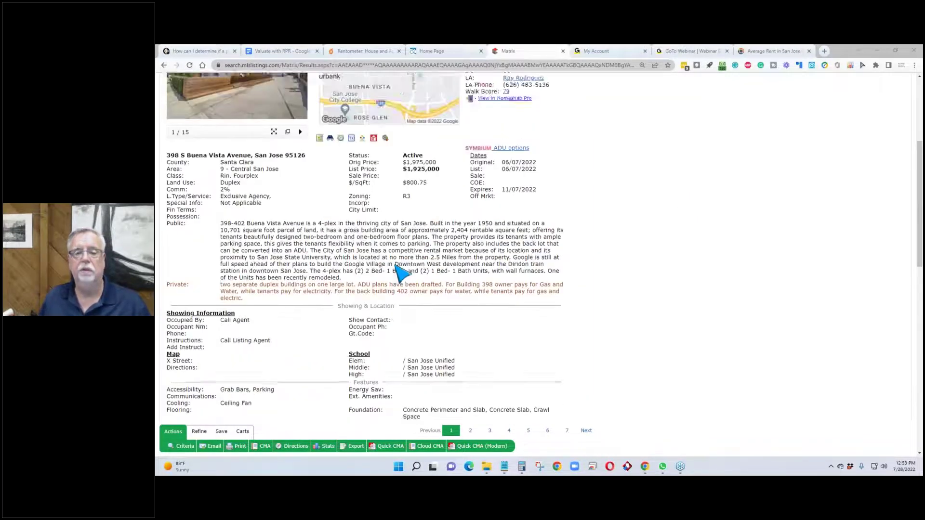
{"action": "scroll", "coordinate": [632, 270], "scroll_direction": "down", "scroll_amount": 2}
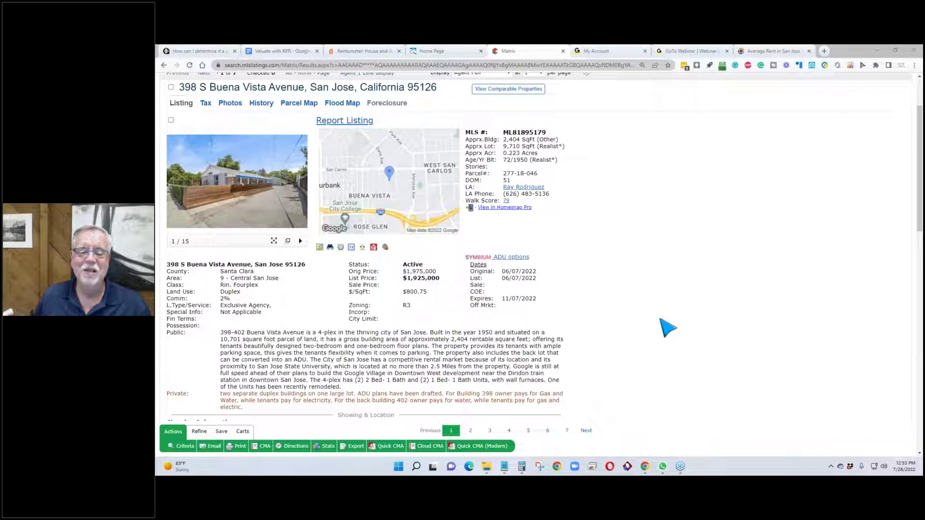
{"action": "scroll", "coordinate": [640, 308], "scroll_direction": "down", "scroll_amount": 1}
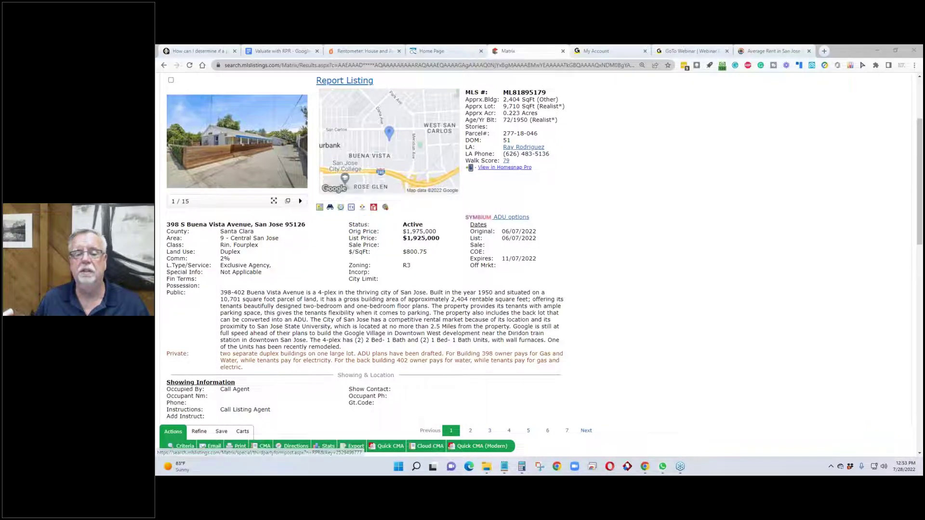
{"action": "left_click", "coordinate": [362, 207]}
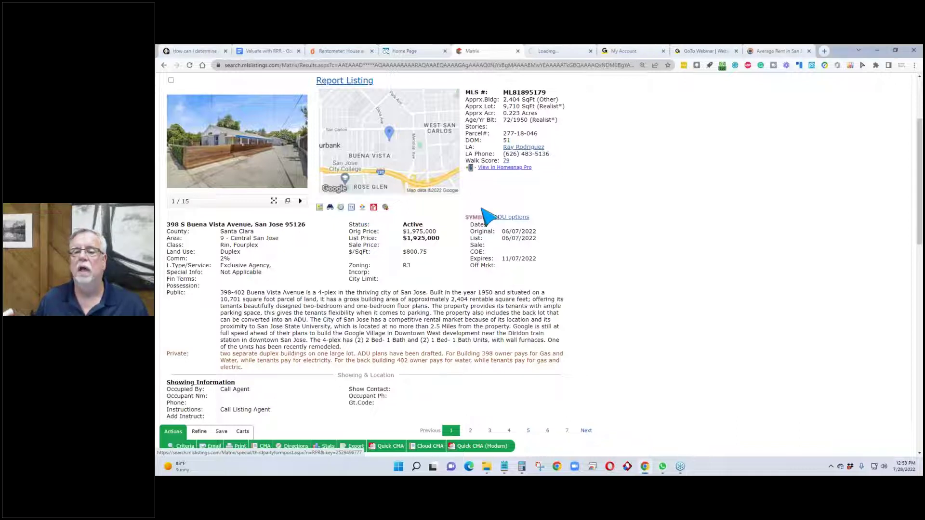
{"action": "left_click", "coordinate": [564, 52]}
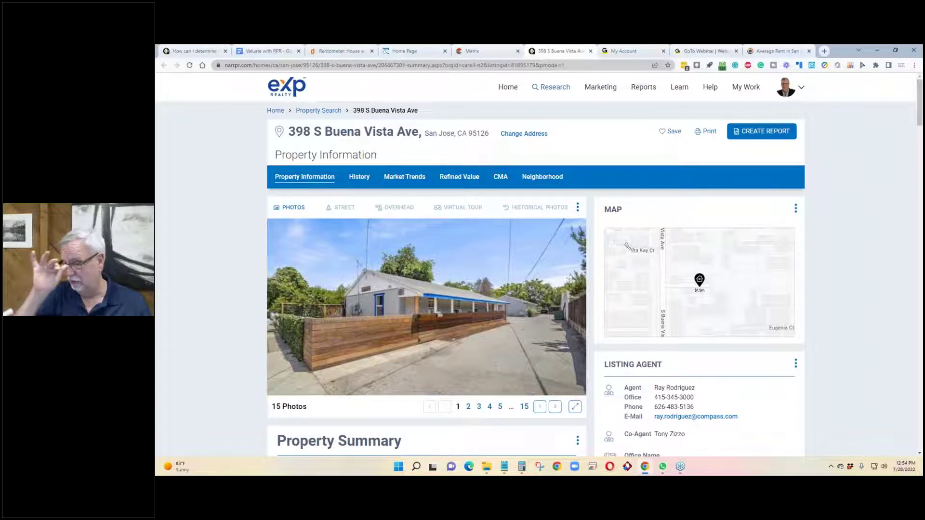
{"action": "left_click", "coordinate": [497, 51]}
{"action": "scroll", "coordinate": [343, 228], "scroll_direction": "down", "scroll_amount": 7}
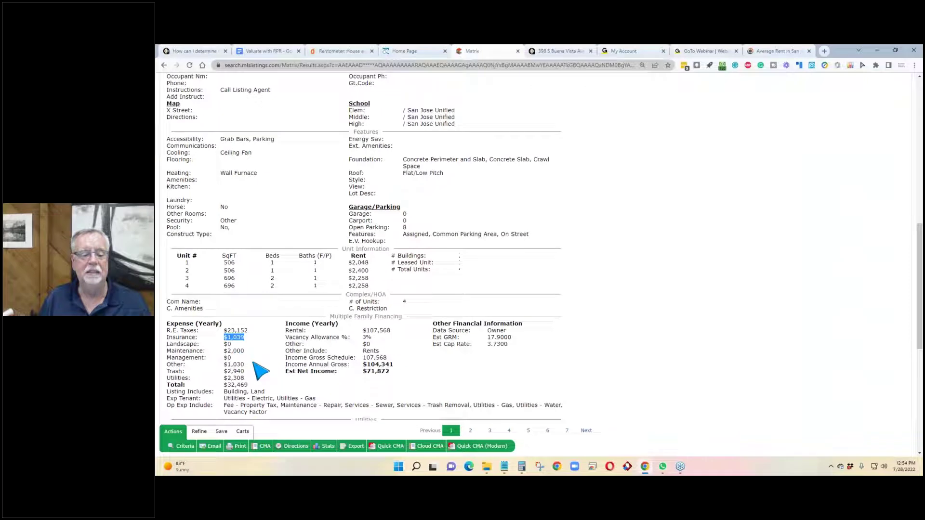
{"action": "scroll", "coordinate": [356, 330], "scroll_direction": "down", "scroll_amount": 2}
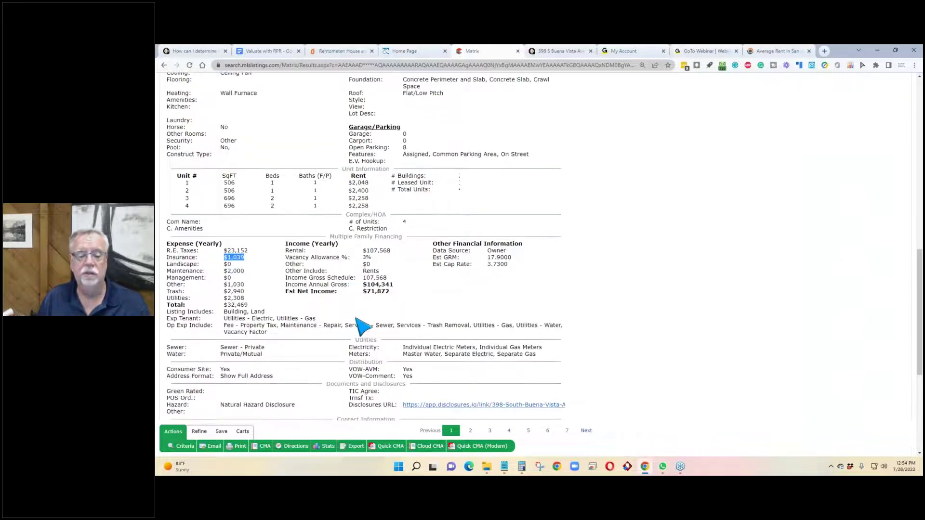
{"action": "scroll", "coordinate": [363, 324], "scroll_direction": "up", "scroll_amount": 2}
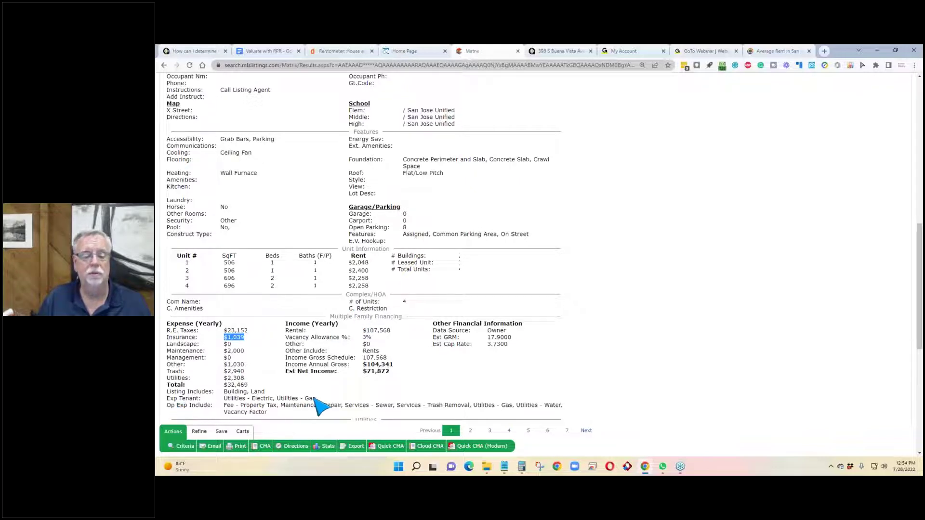
{"action": "left_click_drag", "start_coordinate": [318, 399], "coordinate": [227, 400]}
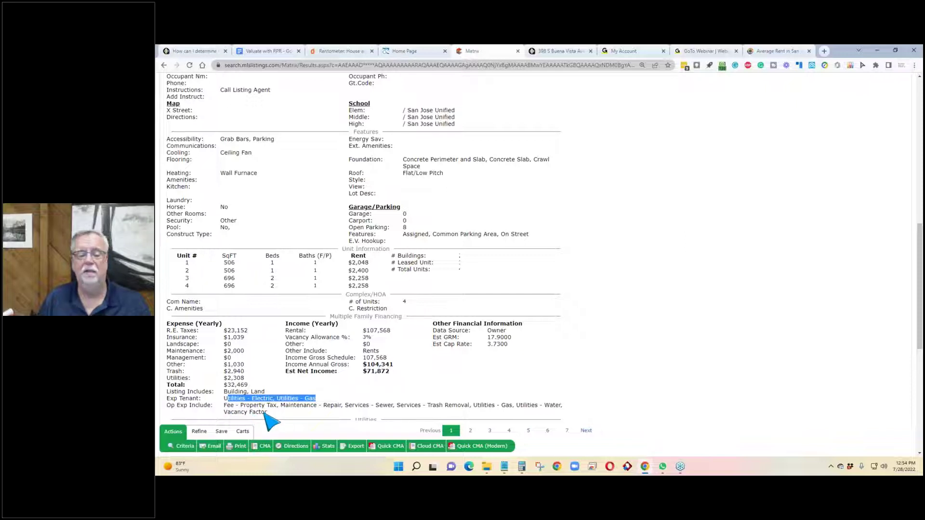
{"action": "left_click", "coordinate": [266, 413]}
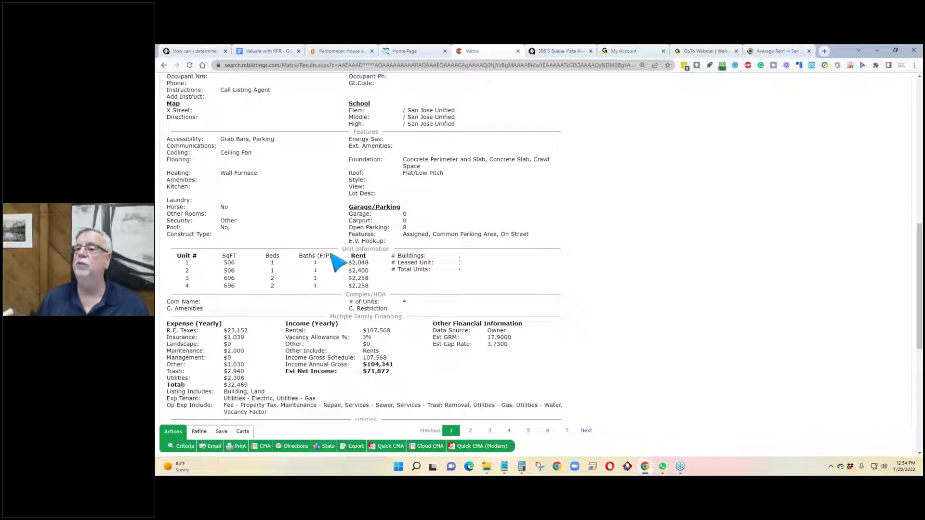
Step: On the RPR page, review each unit's beds and rent, including Unit 4
{"action": "left_click", "coordinate": [561, 52]}
{"action": "scroll", "coordinate": [257, 234], "scroll_direction": "down", "scroll_amount": 1}
{"action": "scroll", "coordinate": [256, 236], "scroll_direction": "down", "scroll_amount": 8}
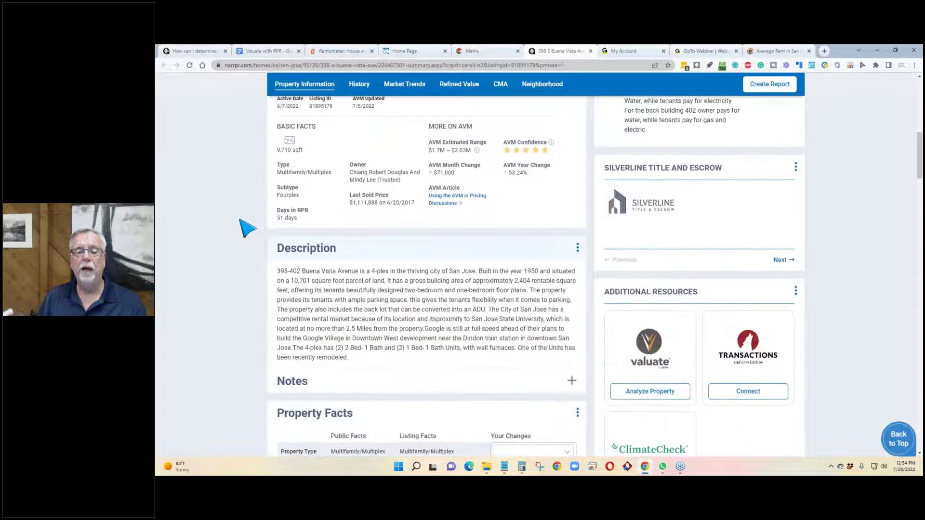
{"action": "scroll", "coordinate": [246, 227], "scroll_direction": "down", "scroll_amount": 8}
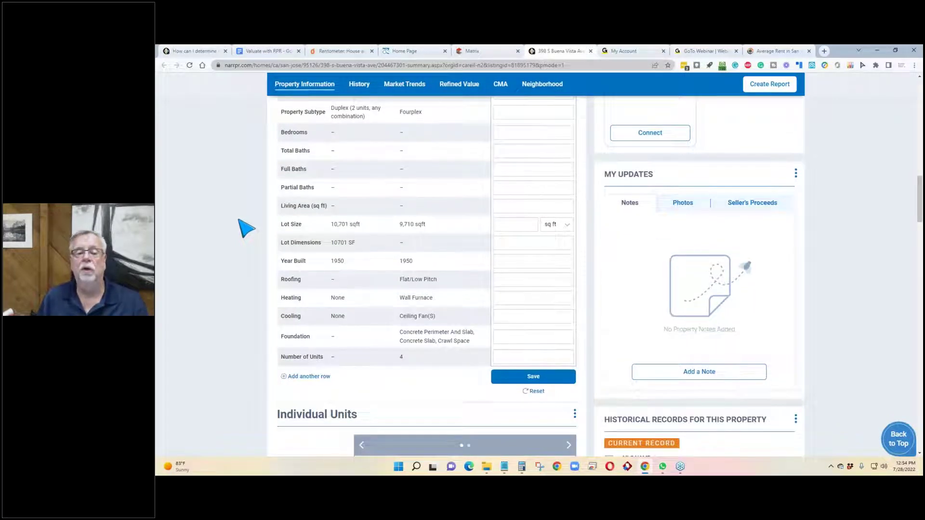
{"action": "scroll", "coordinate": [246, 228], "scroll_direction": "up", "scroll_amount": 2}
{"action": "scroll", "coordinate": [246, 228], "scroll_direction": "down", "scroll_amount": 7}
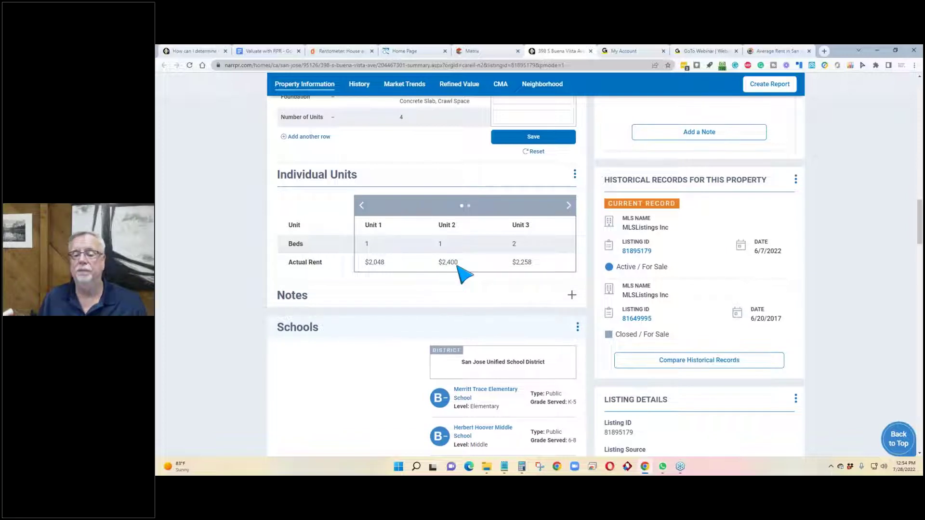
{"action": "left_click", "coordinate": [569, 208]}
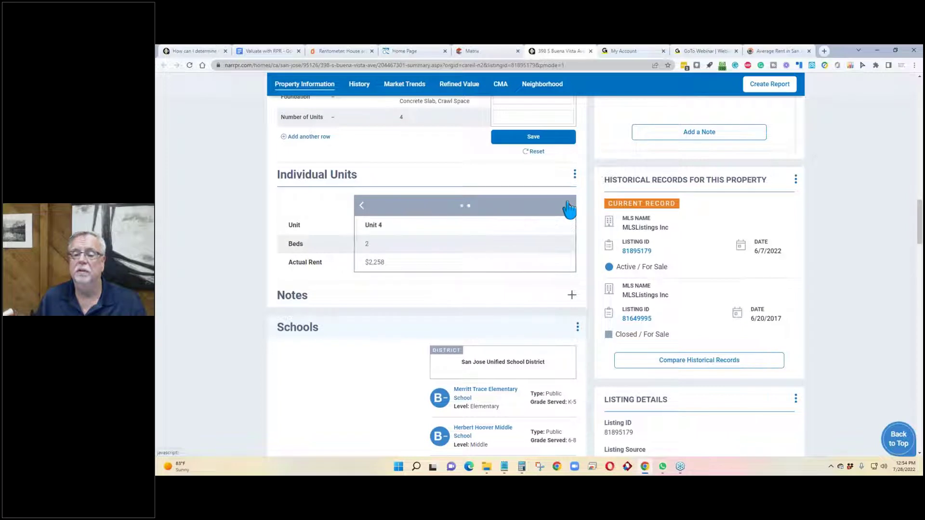
{"action": "left_click", "coordinate": [362, 207]}
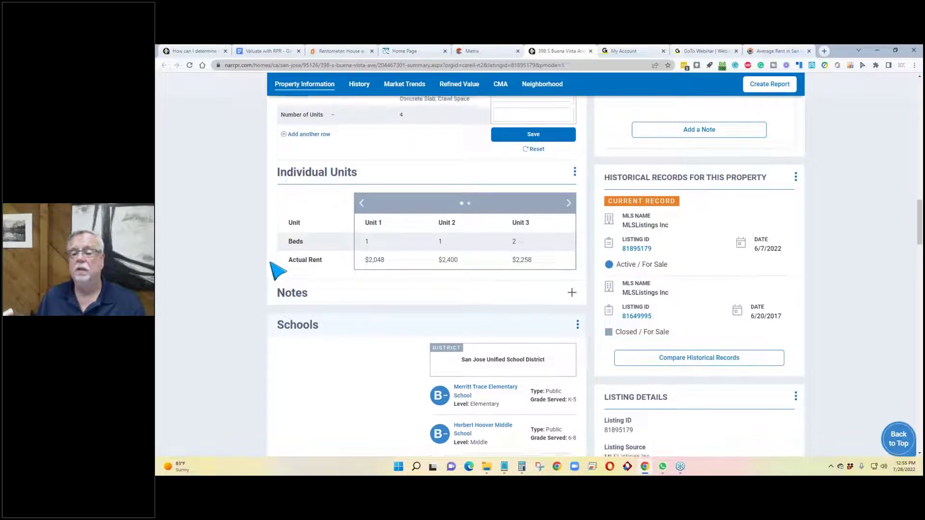
Step: Select the $15,006 total tax amount under Tax Information
{"action": "scroll", "coordinate": [278, 271], "scroll_direction": "down", "scroll_amount": 3}
{"action": "scroll", "coordinate": [278, 271], "scroll_direction": "down", "scroll_amount": 9}
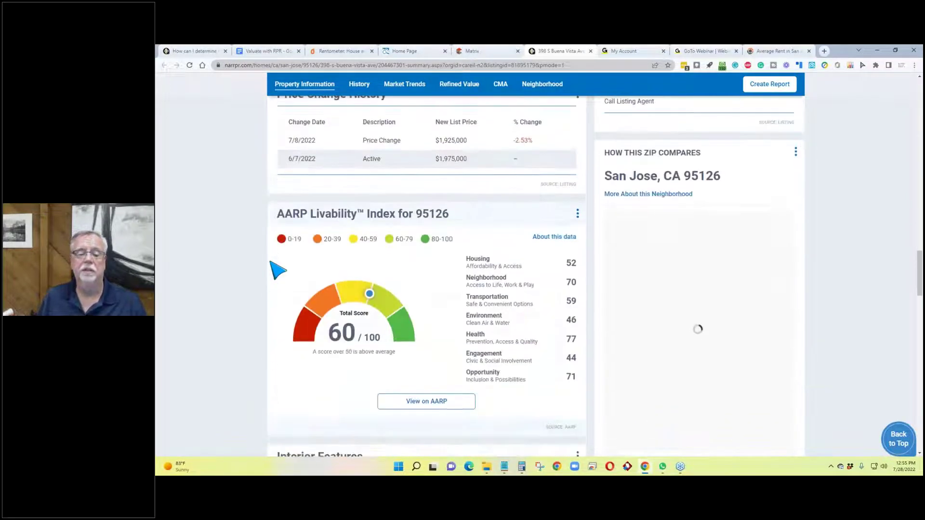
{"action": "scroll", "coordinate": [278, 271], "scroll_direction": "down", "scroll_amount": 7}
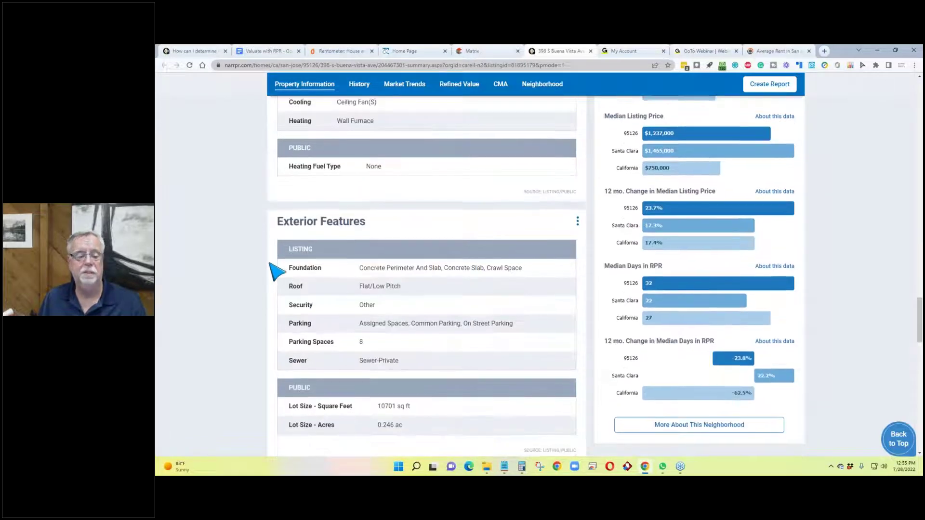
{"action": "scroll", "coordinate": [278, 272], "scroll_direction": "down", "scroll_amount": 6}
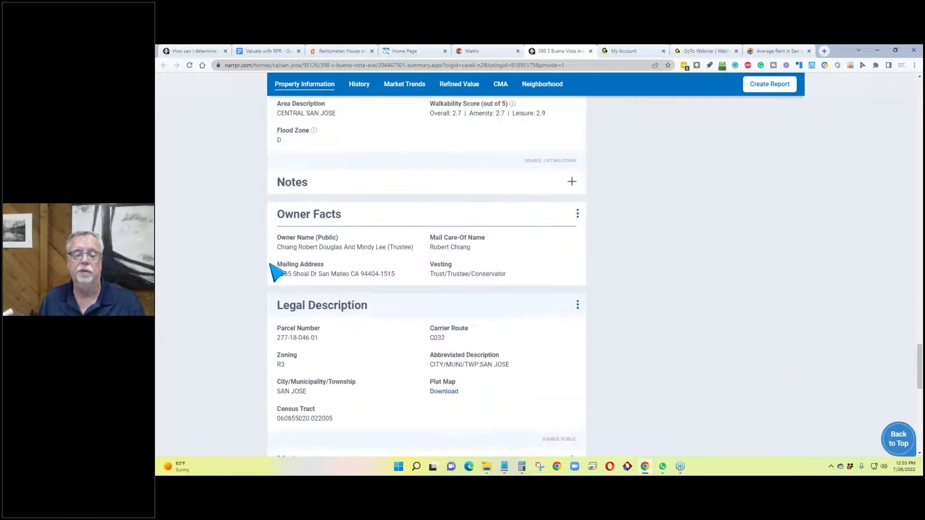
{"action": "scroll", "coordinate": [278, 272], "scroll_direction": "down", "scroll_amount": 6}
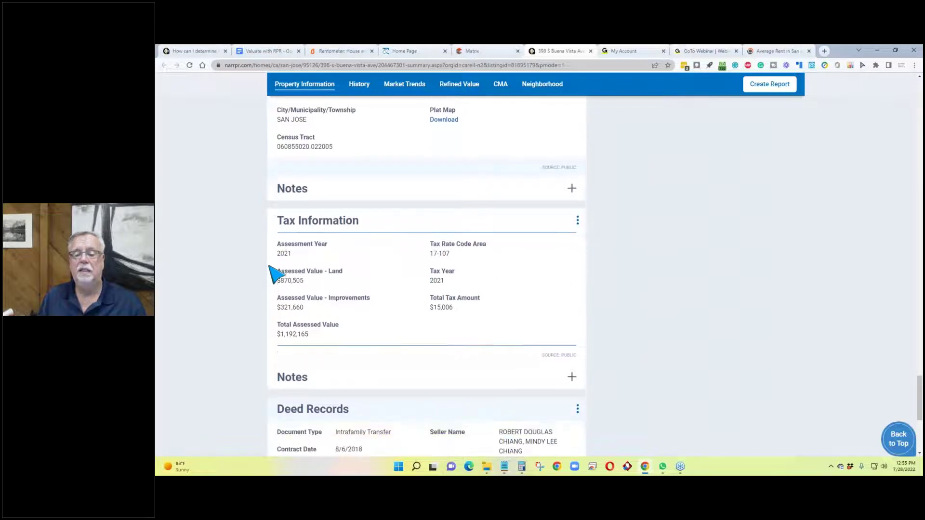
{"action": "left_click_drag", "start_coordinate": [453, 301], "coordinate": [430, 301]}
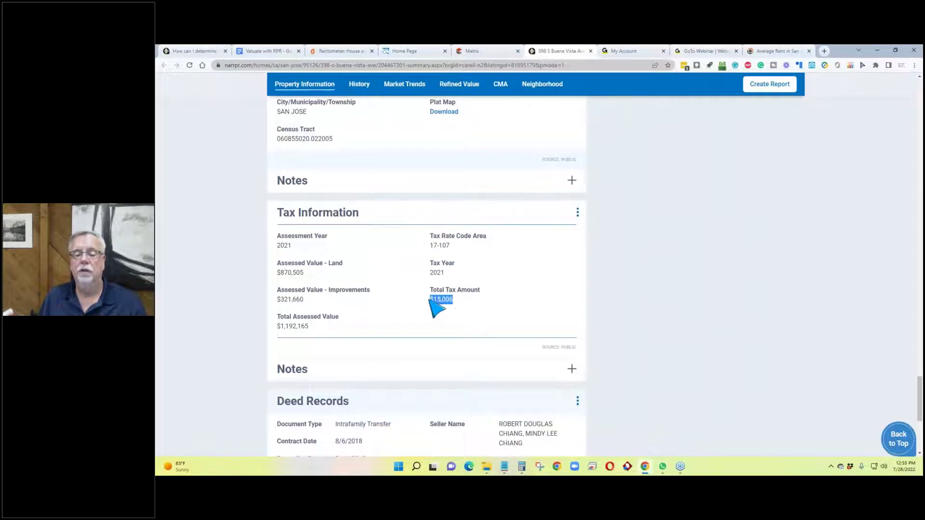
{"action": "scroll", "coordinate": [249, 284], "scroll_direction": "up", "scroll_amount": 3}
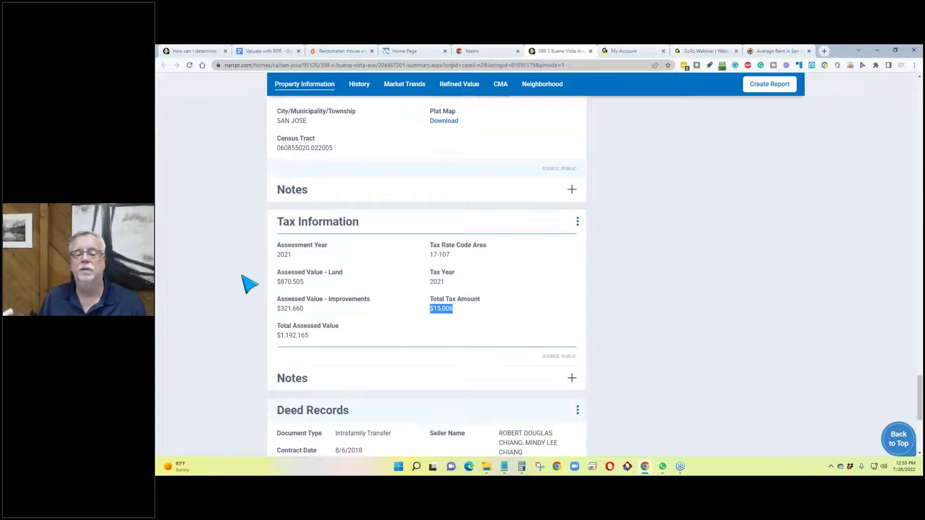
{"action": "scroll", "coordinate": [249, 284], "scroll_direction": "up", "scroll_amount": 10}
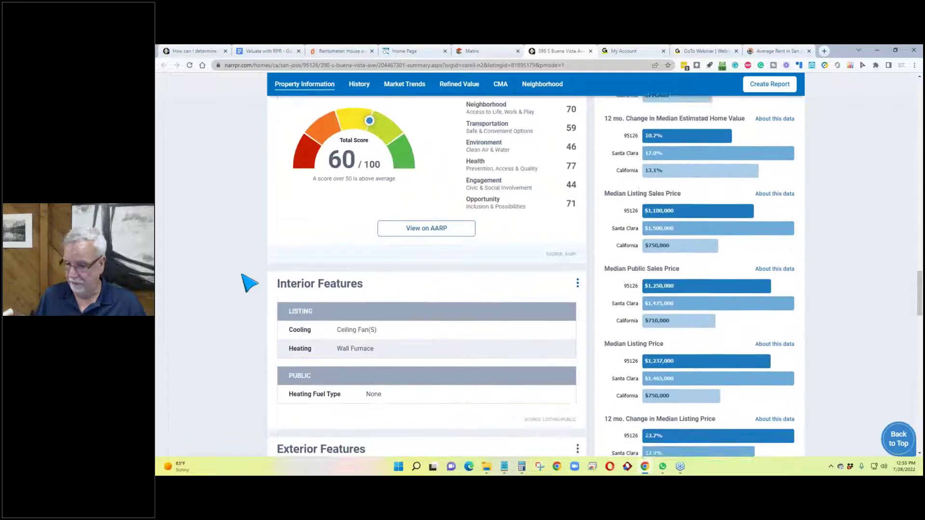
Step: Compute 1925000*.0125 = 24,062.5 in Calculator as the 1.25% tax estimate, then minimize it
{"action": "mouse_move", "coordinate": [523, 469]}
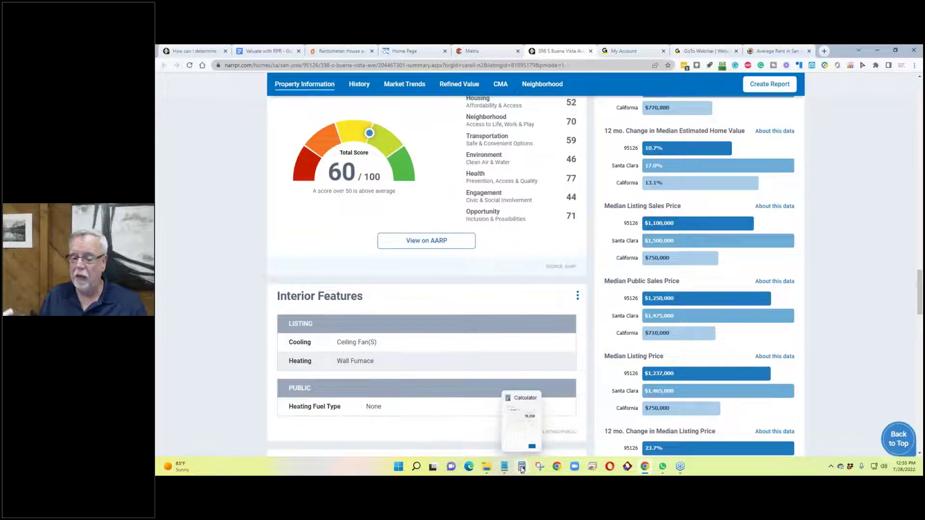
{"action": "left_click", "coordinate": [523, 468]}
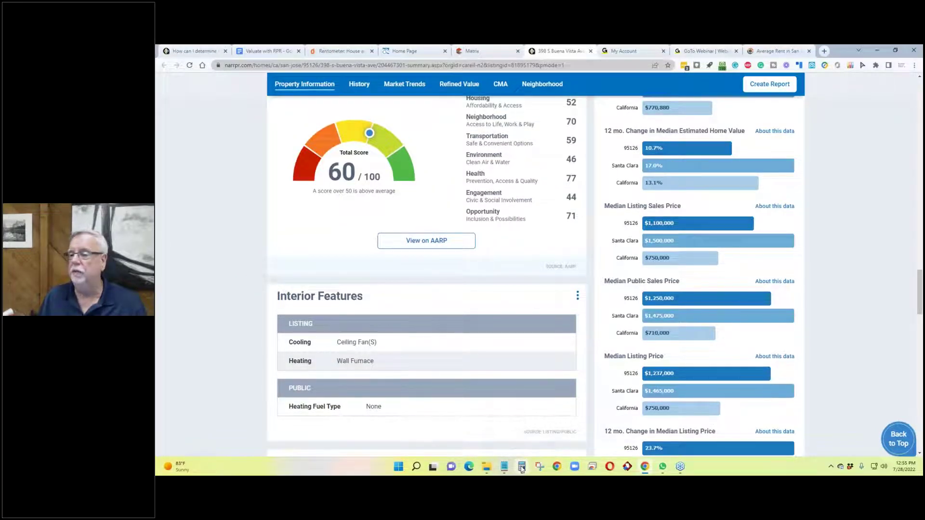
{"action": "type", "text": "1"}
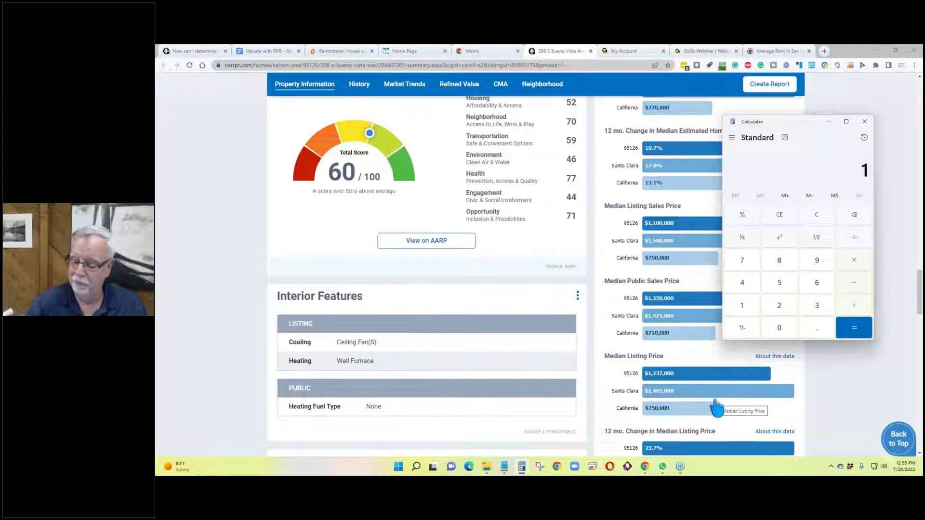
{"action": "type", "text": "92500000"}
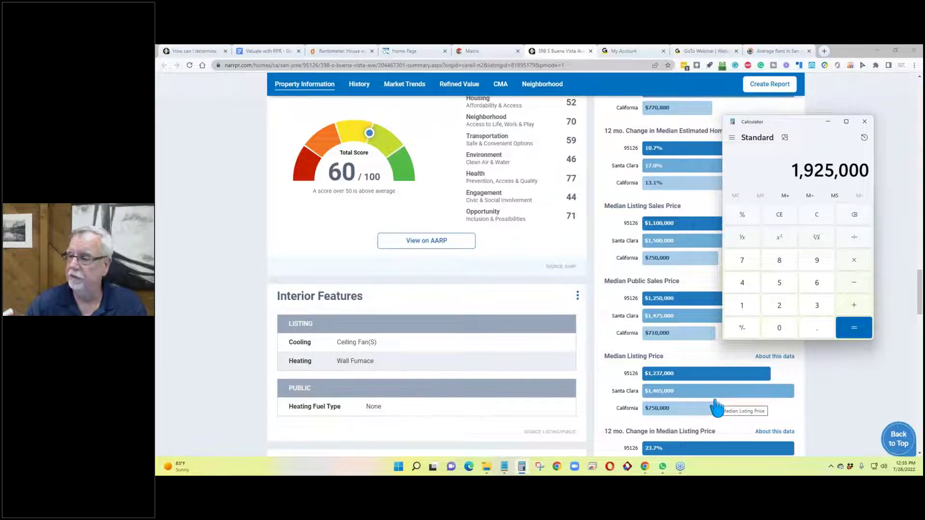
{"action": "type", "text": "*.01"}
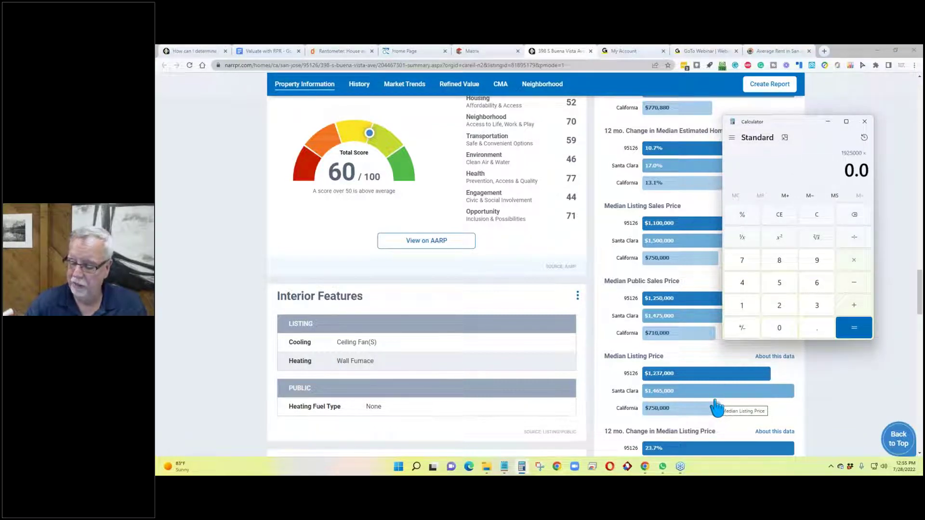
{"action": "type", "text": "25"}
{"action": "key", "text": "Return"}
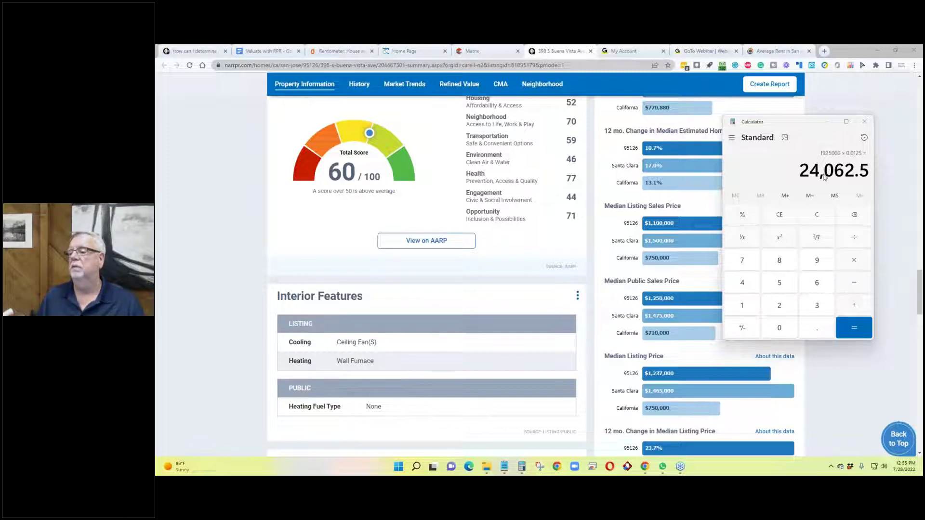
{"action": "scroll", "coordinate": [251, 241], "scroll_direction": "up", "scroll_amount": 10}
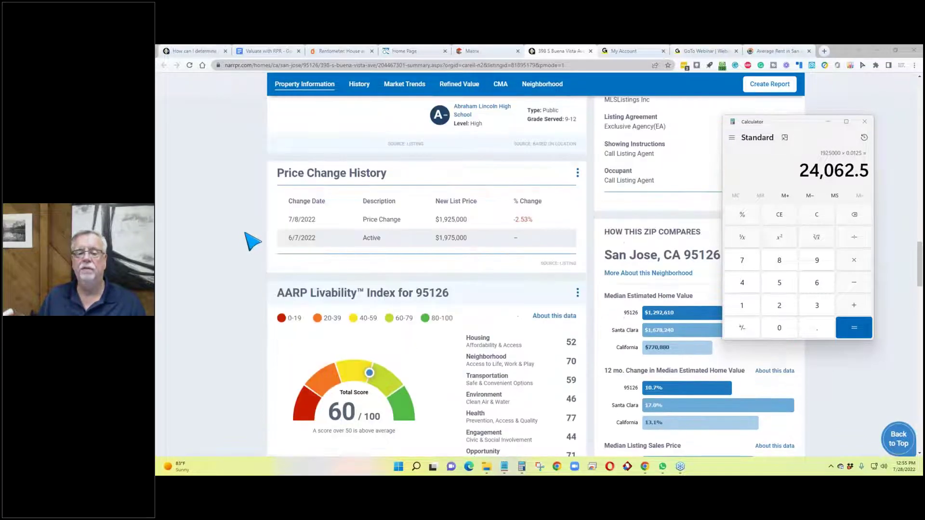
{"action": "scroll", "coordinate": [252, 242], "scroll_direction": "up", "scroll_amount": 15}
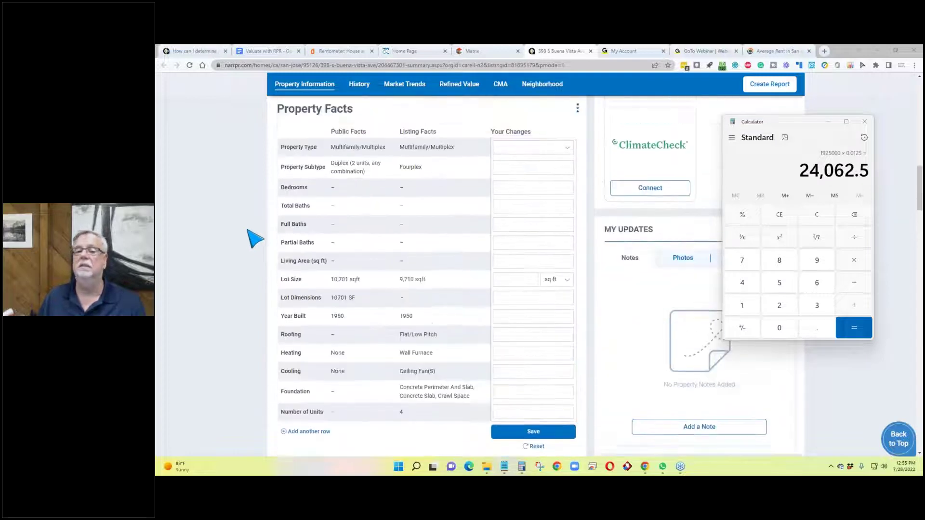
{"action": "scroll", "coordinate": [254, 235], "scroll_direction": "up", "scroll_amount": 5}
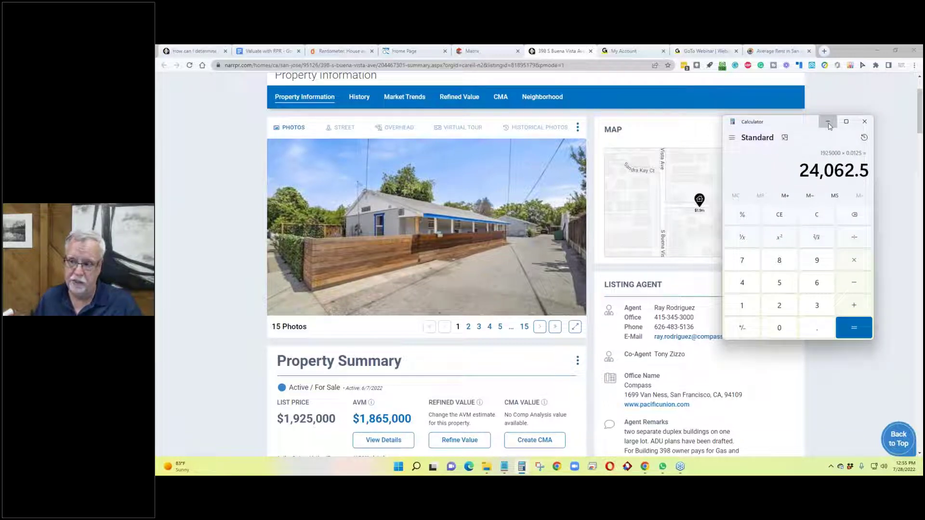
{"action": "left_click", "coordinate": [828, 124]}
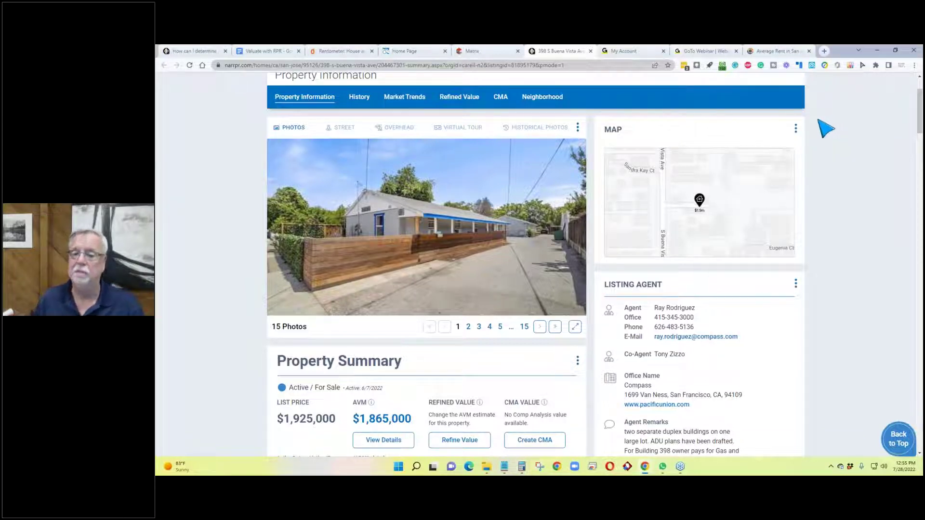
{"action": "scroll", "coordinate": [333, 175], "scroll_direction": "up", "scroll_amount": 2}
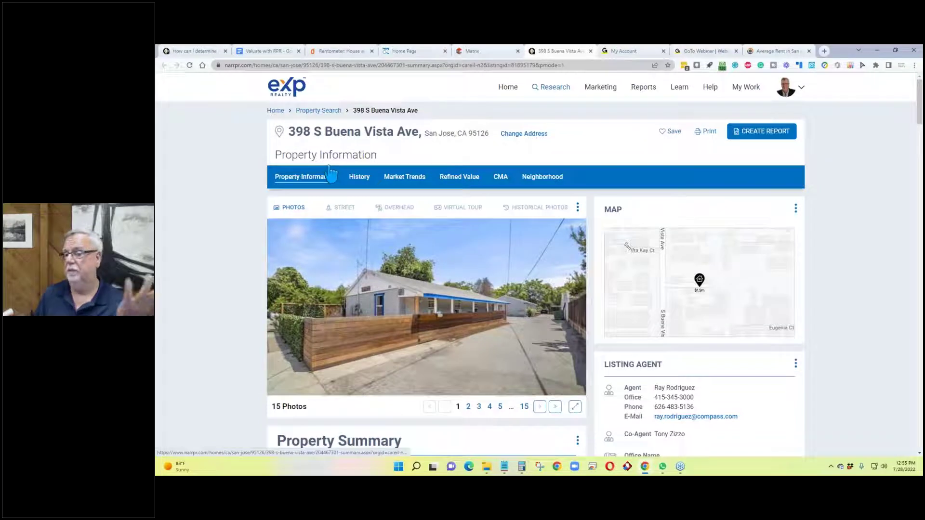
{"action": "left_click", "coordinate": [489, 52]}
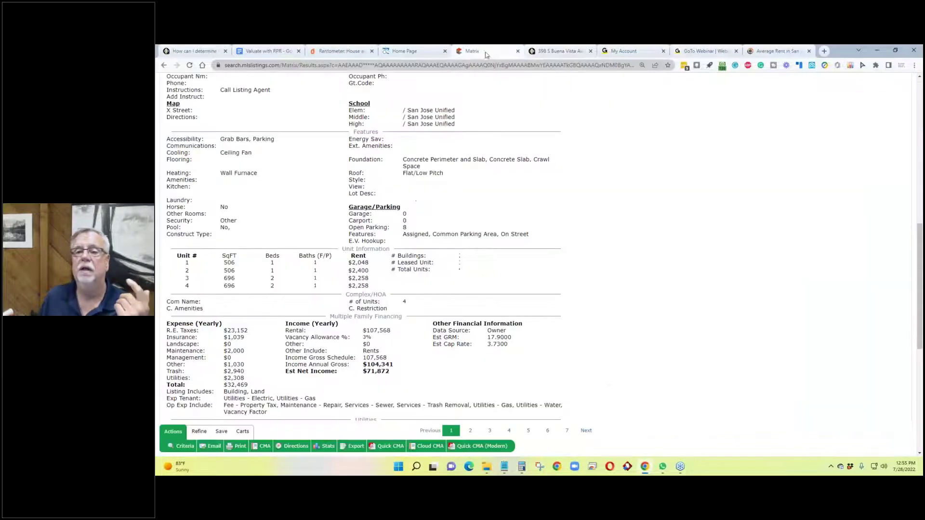
{"action": "scroll", "coordinate": [274, 233], "scroll_direction": "up", "scroll_amount": 5}
{"action": "left_click_drag", "start_coordinate": [308, 305], "coordinate": [168, 308]}
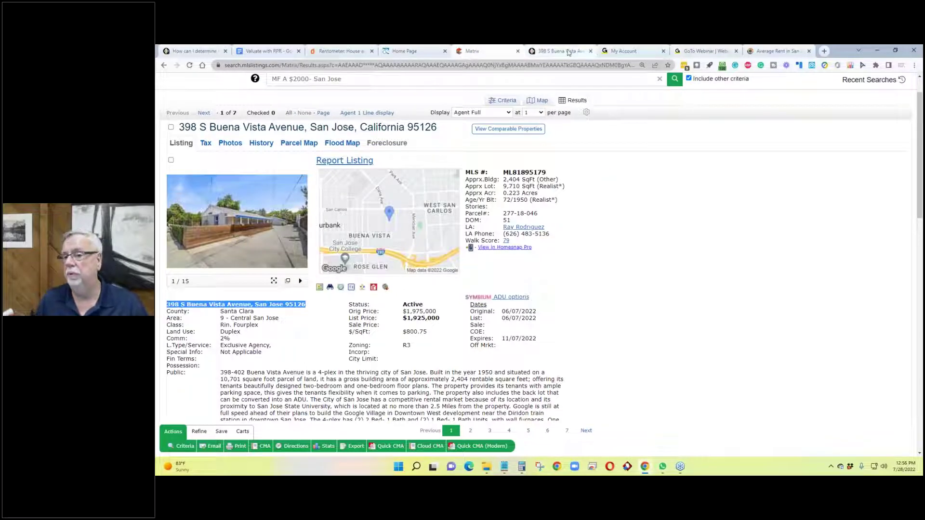
{"action": "left_click", "coordinate": [585, 48]}
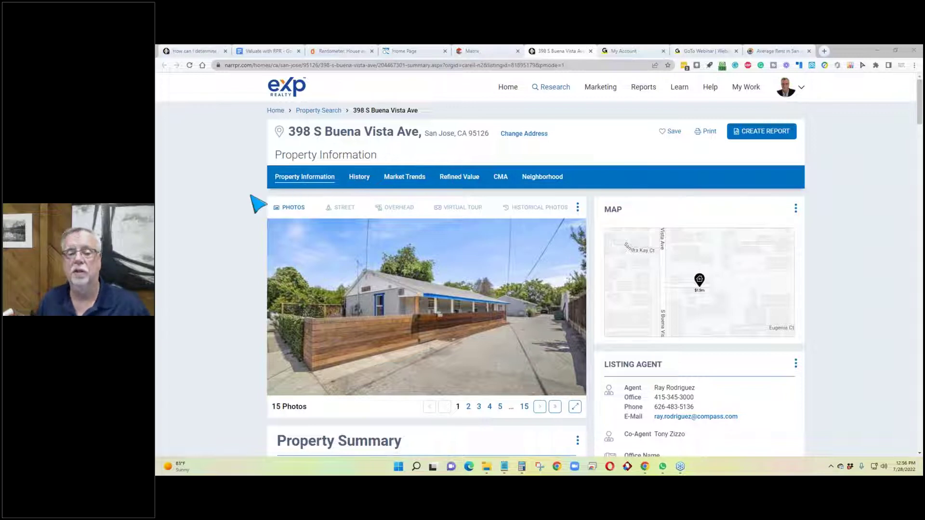
Step: Compare RPR's $1,925,000 list price and $1,865,000 AVM against the 24,062.5 Calculator result
{"action": "scroll", "coordinate": [250, 247], "scroll_direction": "down", "scroll_amount": 3}
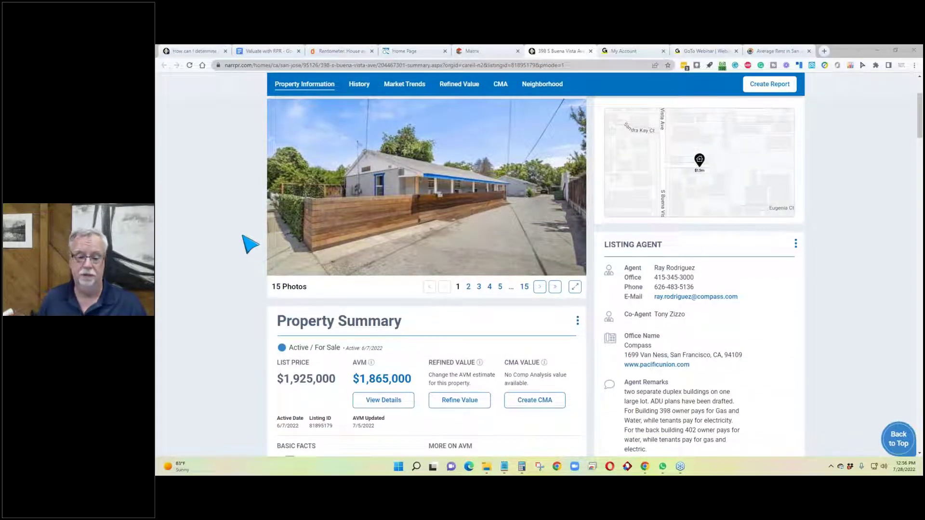
{"action": "scroll", "coordinate": [250, 245], "scroll_direction": "up", "scroll_amount": 3}
{"action": "scroll", "coordinate": [250, 245], "scroll_direction": "down", "scroll_amount": 5}
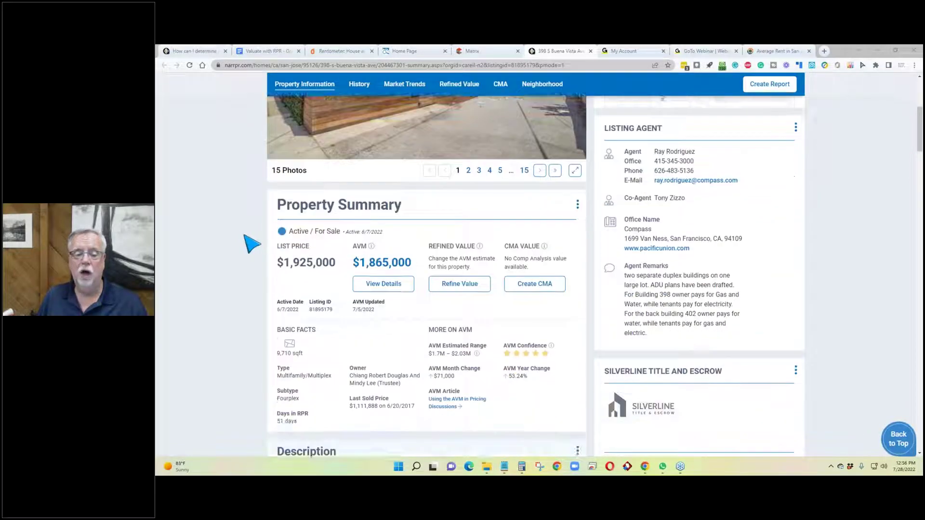
{"action": "scroll", "coordinate": [250, 245], "scroll_direction": "down", "scroll_amount": 2}
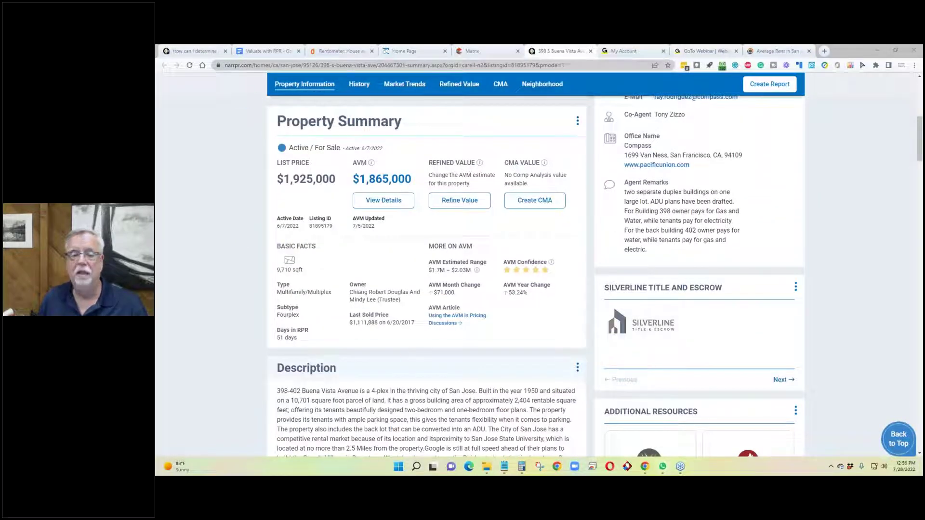
{"action": "left_click", "coordinate": [522, 467]}
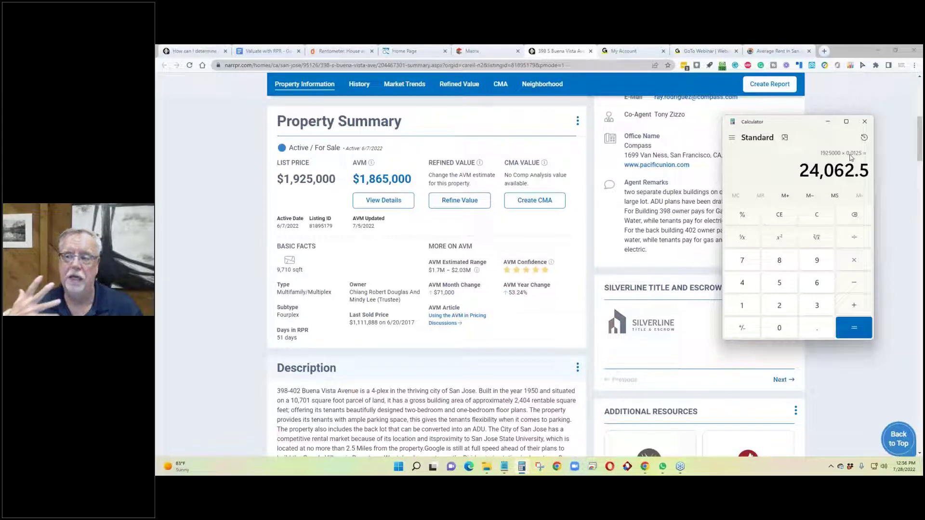
{"action": "left_click", "coordinate": [474, 51]}
Step: Select the listing's $23,152 yearly real-estate taxes and compare them with the Calculator estimate
{"action": "scroll", "coordinate": [331, 232], "scroll_direction": "down", "scroll_amount": 6}
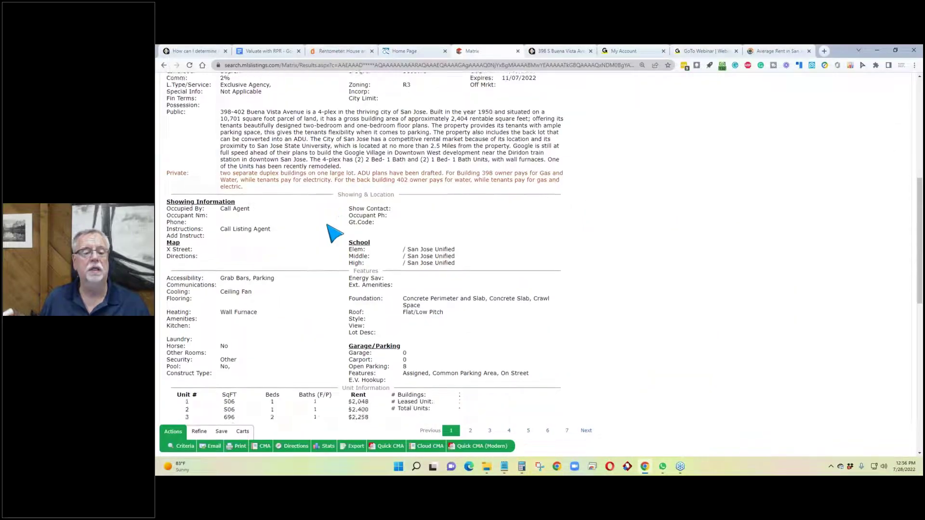
{"action": "left_click_drag", "start_coordinate": [261, 261], "coordinate": [225, 251]}
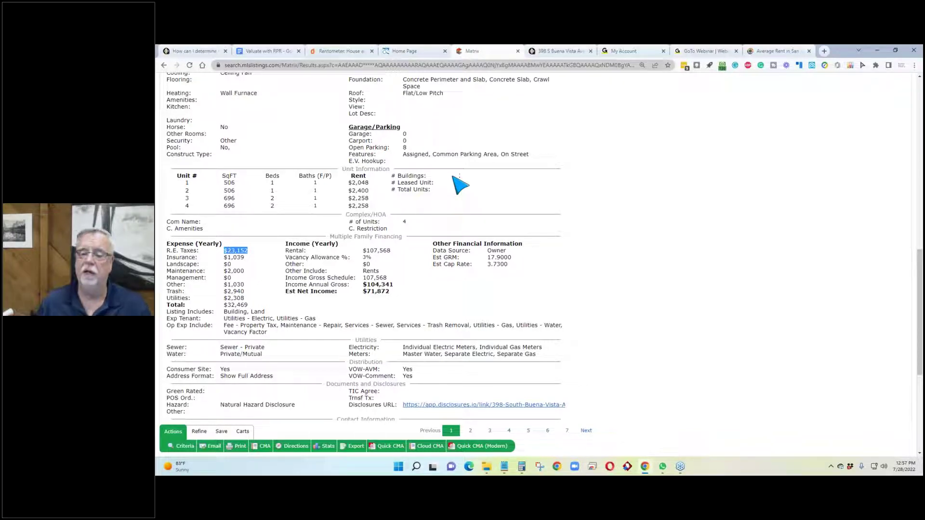
{"action": "left_click", "coordinate": [522, 468]}
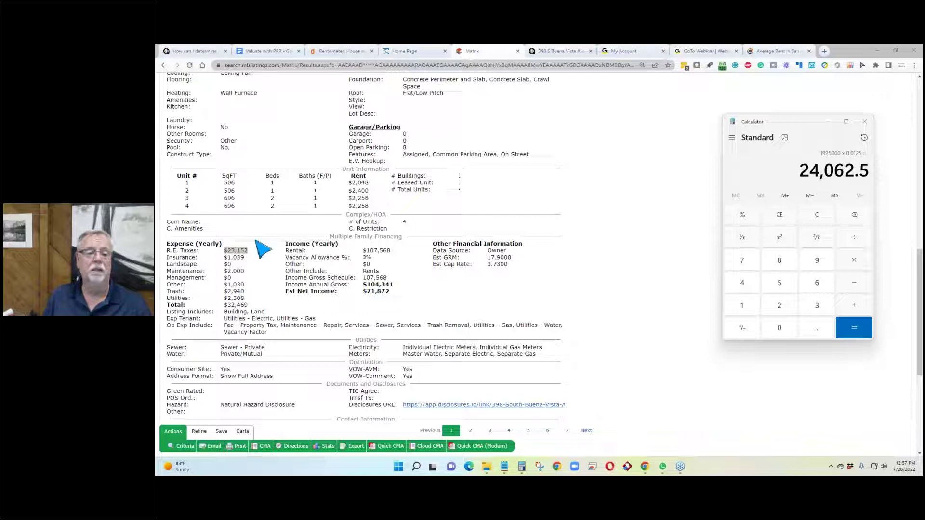
{"action": "left_click", "coordinate": [252, 256]}
{"action": "left_click", "coordinate": [249, 252]}
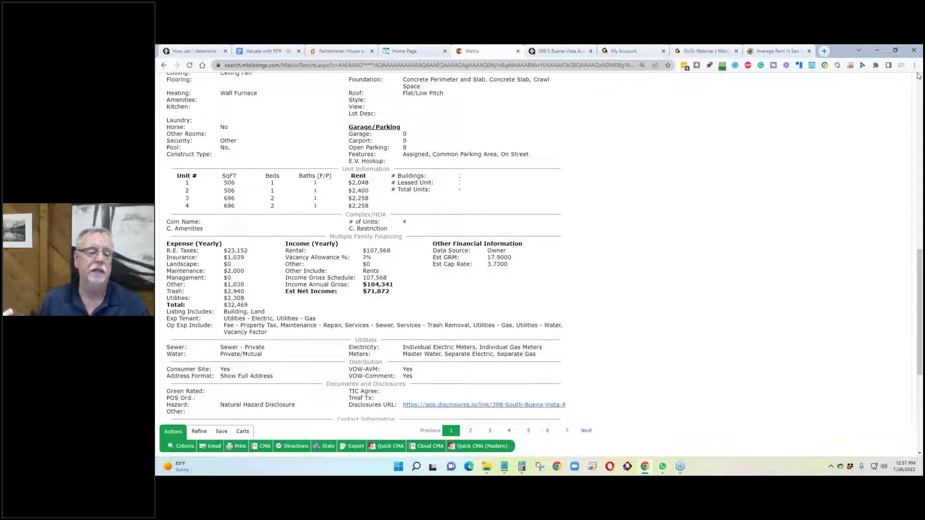
{"action": "left_click_drag", "start_coordinate": [252, 252], "coordinate": [223, 250]}
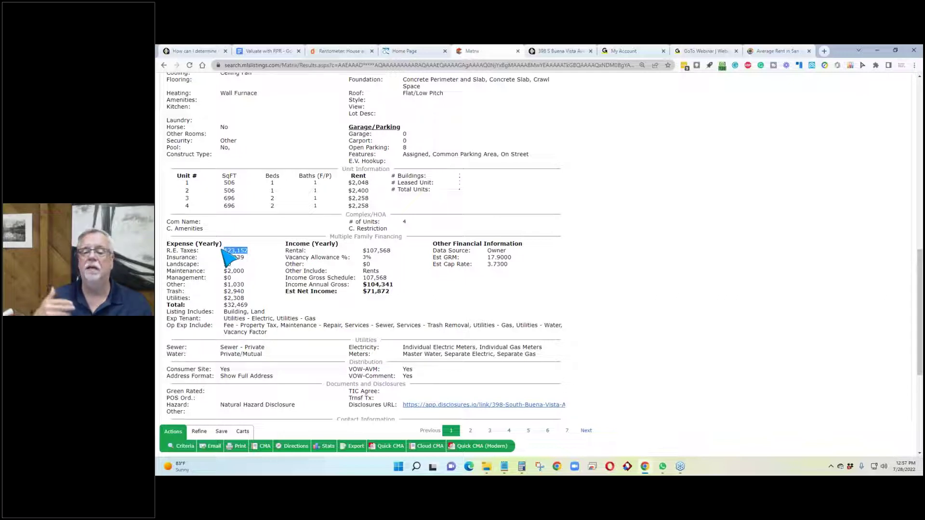
Step: Highlight the $15,006 total tax amount in RPR's Tax Information
{"action": "left_click", "coordinate": [557, 53]}
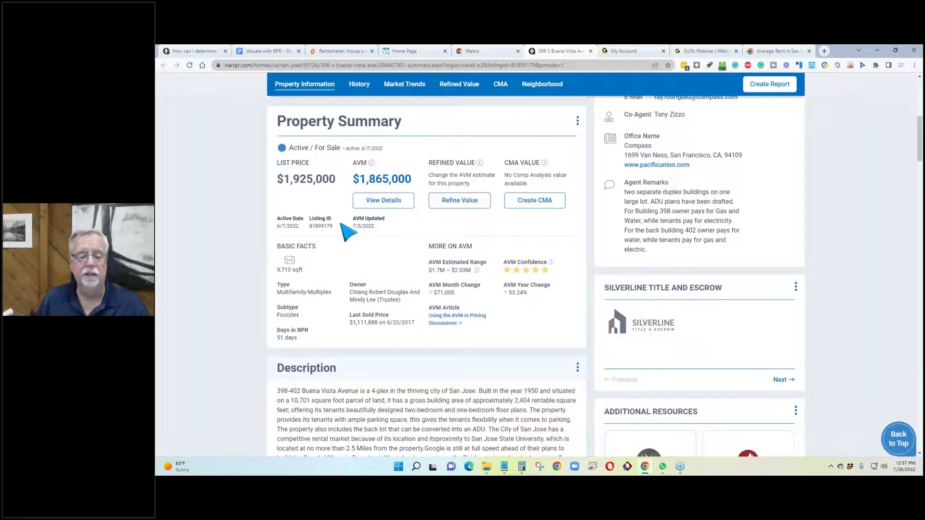
{"action": "scroll", "coordinate": [343, 232], "scroll_direction": "down", "scroll_amount": 2}
{"action": "scroll", "coordinate": [371, 265], "scroll_direction": "down", "scroll_amount": 20}
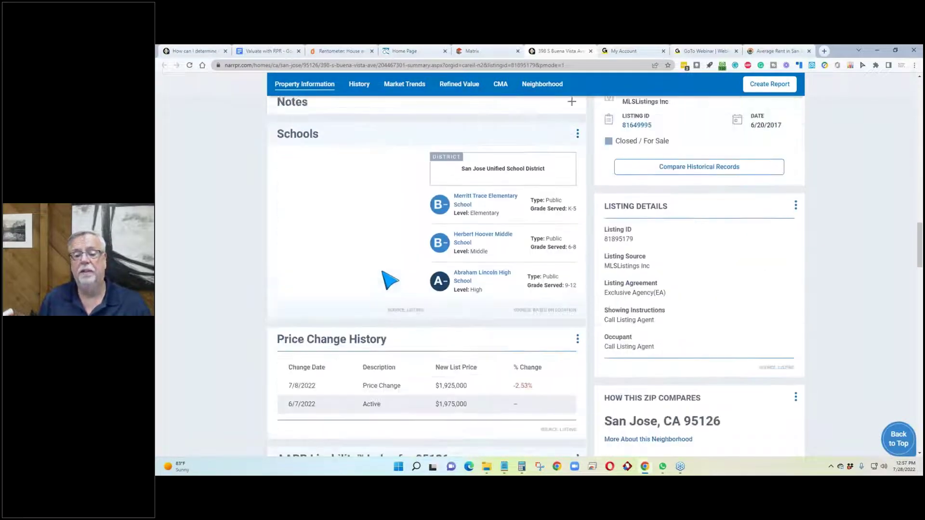
{"action": "scroll", "coordinate": [386, 280], "scroll_direction": "down", "scroll_amount": 15}
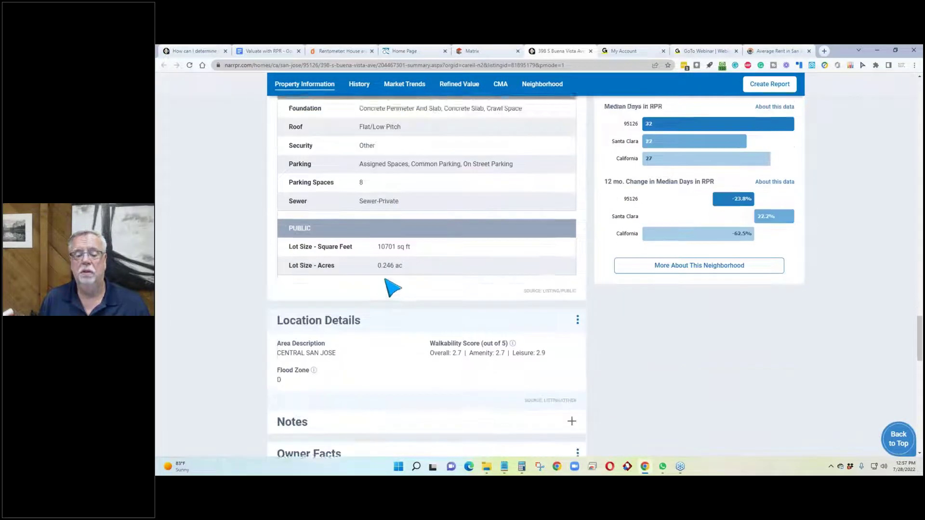
{"action": "scroll", "coordinate": [391, 288], "scroll_direction": "down", "scroll_amount": 10}
{"action": "scroll", "coordinate": [388, 289], "scroll_direction": "up", "scroll_amount": 3}
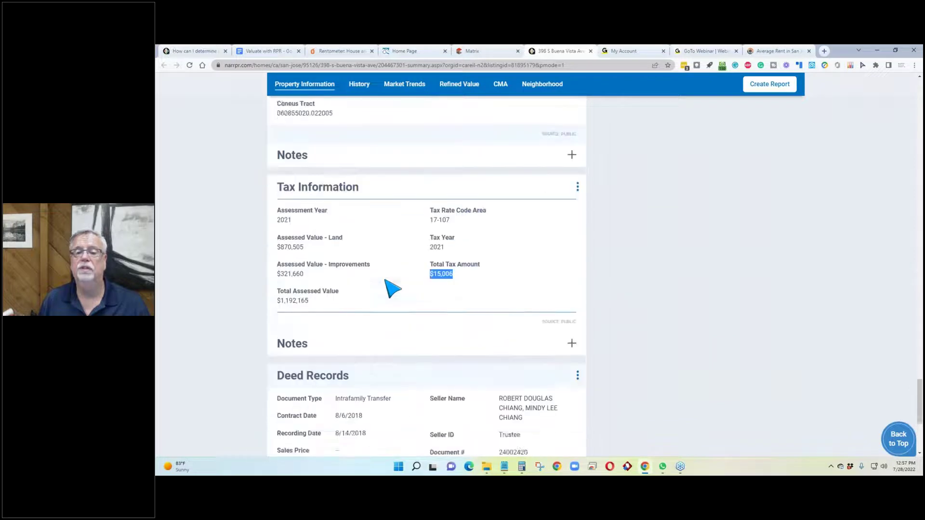
{"action": "left_click", "coordinate": [470, 296]}
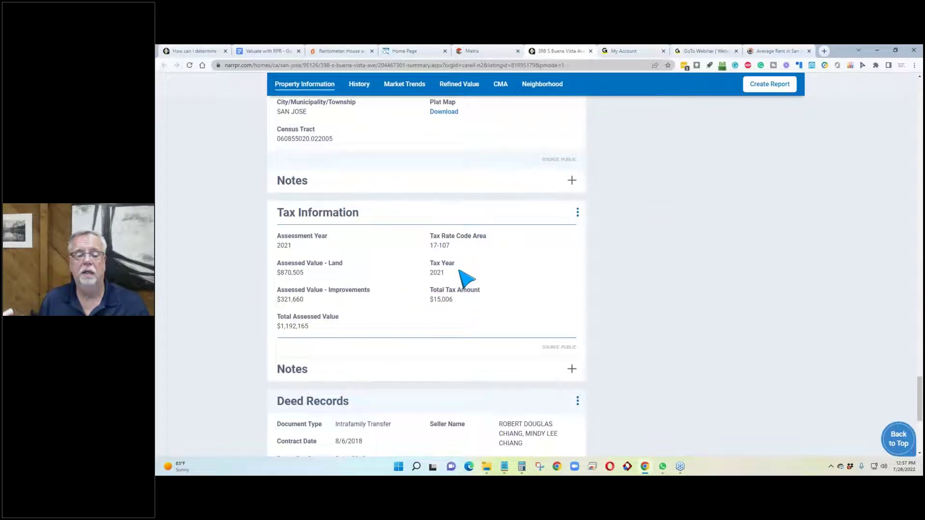
{"action": "left_click_drag", "start_coordinate": [455, 302], "coordinate": [431, 304]}
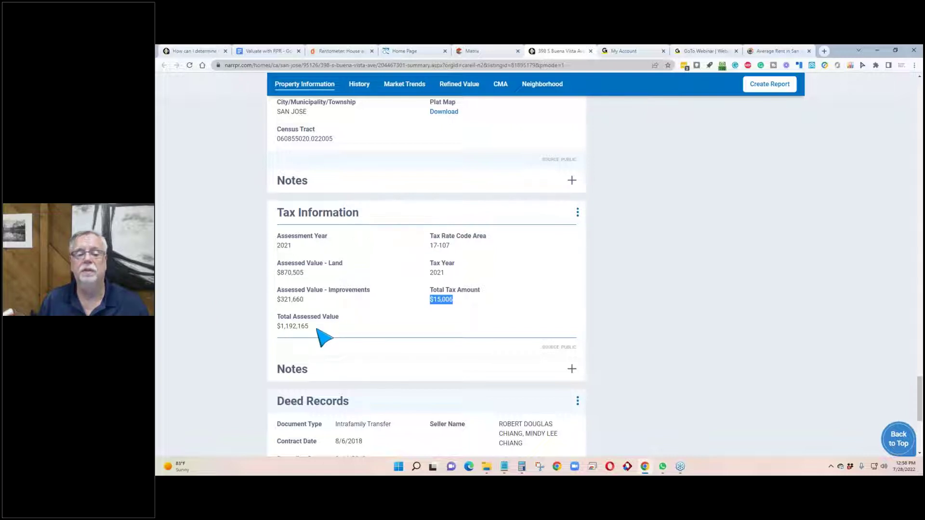
Step: Scroll back up to the Description and Additional Resources panel
{"action": "scroll", "coordinate": [451, 227], "scroll_direction": "up", "scroll_amount": 5}
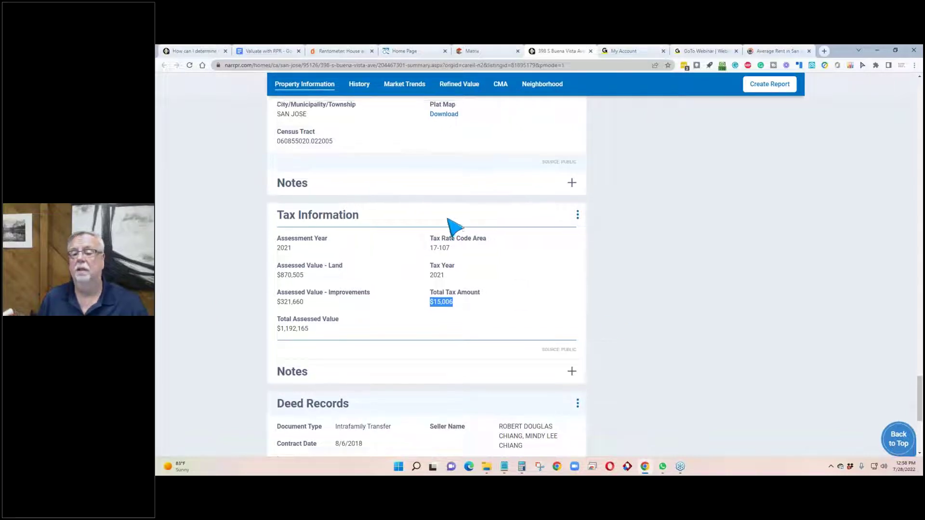
{"action": "scroll", "coordinate": [409, 206], "scroll_direction": "up", "scroll_amount": 15}
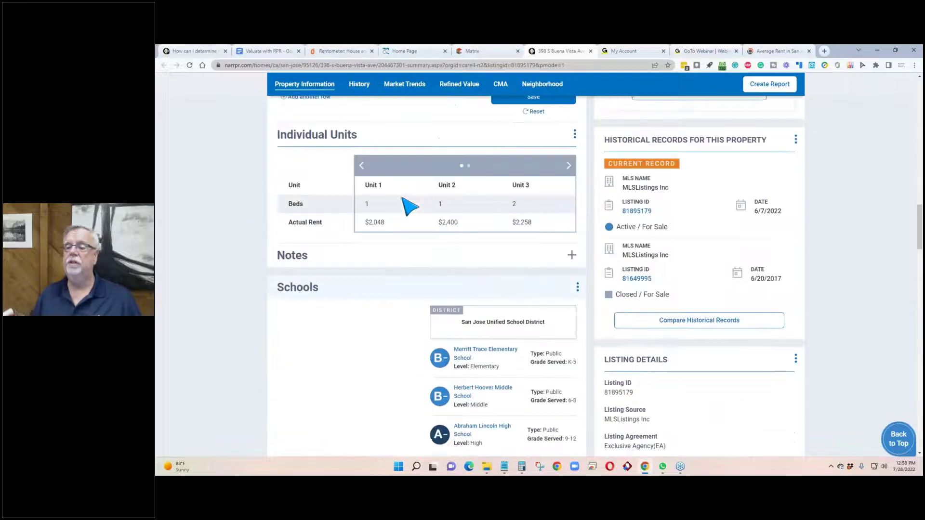
{"action": "scroll", "coordinate": [408, 206], "scroll_direction": "up", "scroll_amount": 9}
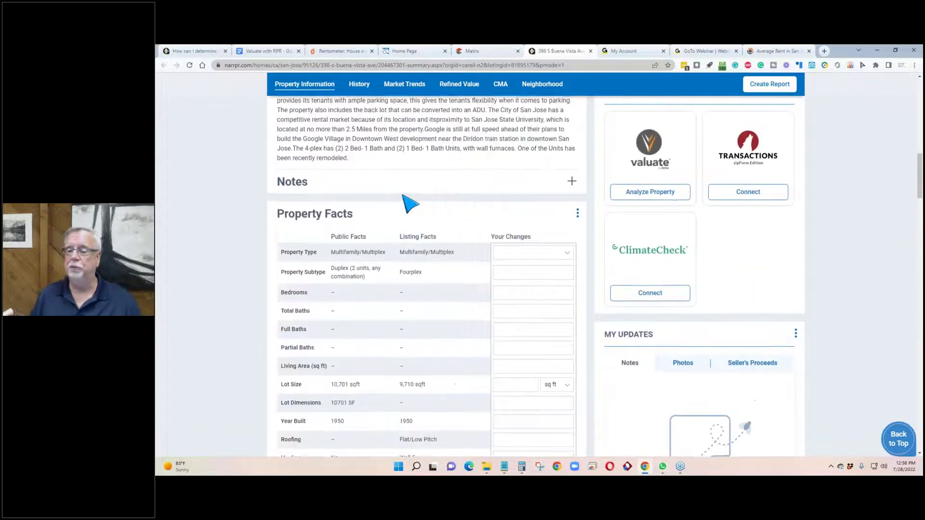
{"action": "scroll", "coordinate": [409, 202], "scroll_direction": "up", "scroll_amount": 9}
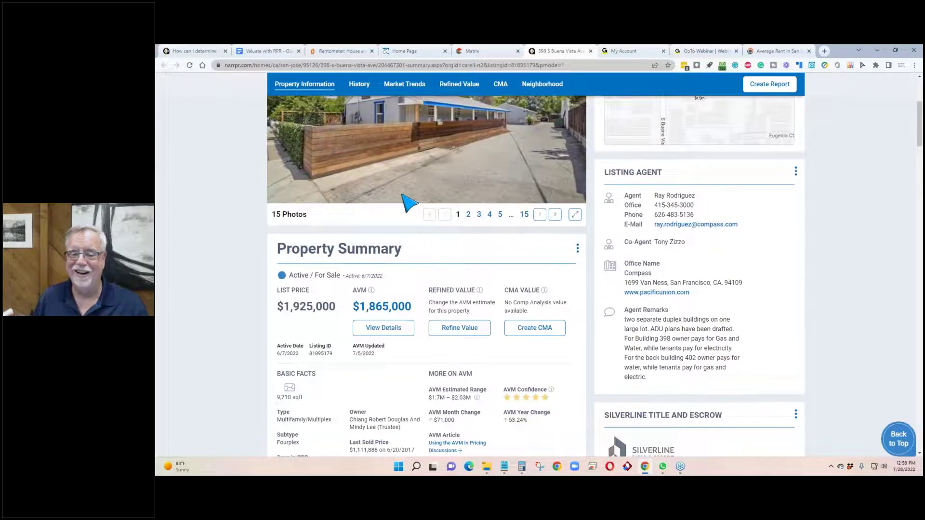
{"action": "scroll", "coordinate": [408, 204], "scroll_direction": "down", "scroll_amount": 5}
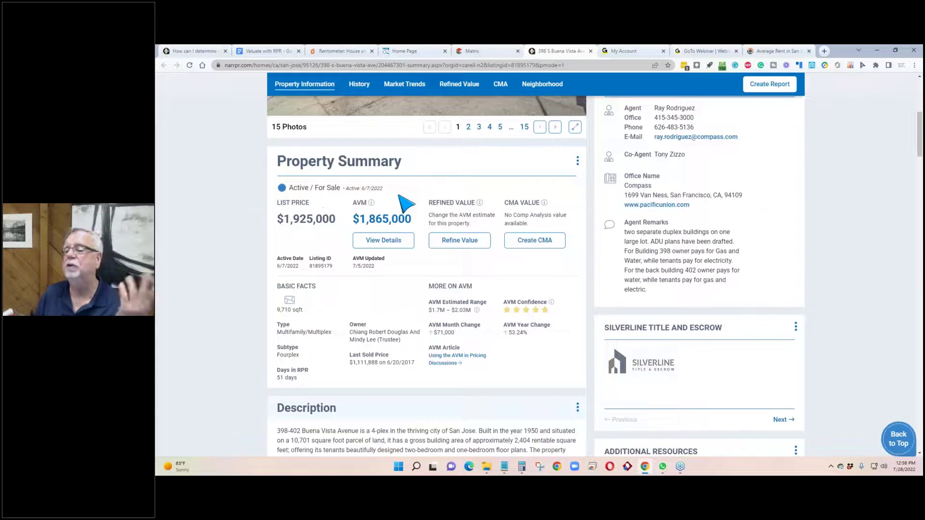
{"action": "scroll", "coordinate": [407, 205], "scroll_direction": "down", "scroll_amount": 3}
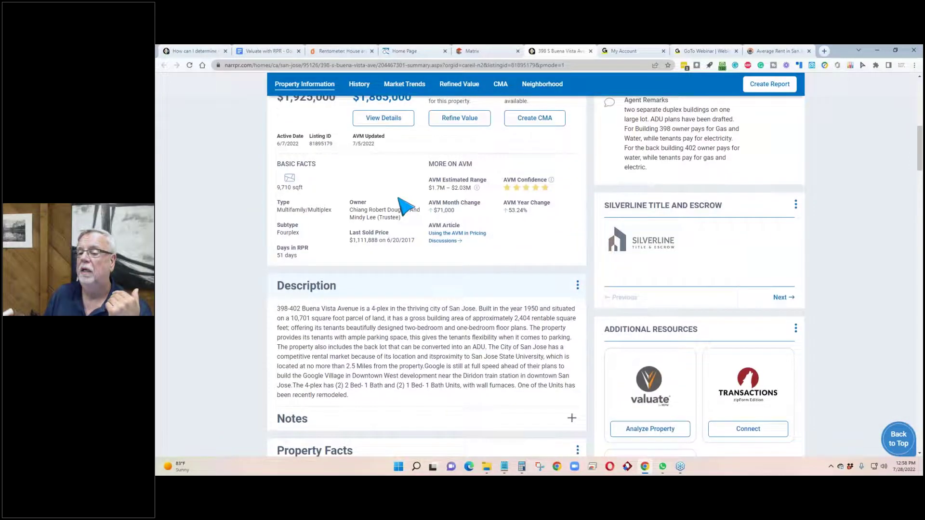
{"action": "scroll", "coordinate": [376, 200], "scroll_direction": "down", "scroll_amount": 5}
{"action": "scroll", "coordinate": [182, 226], "scroll_direction": "up", "scroll_amount": 3}
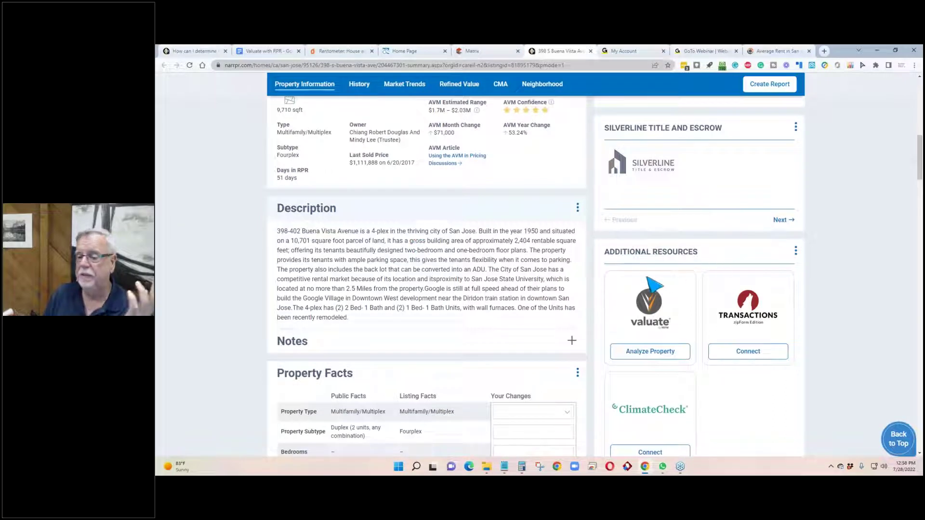
{"action": "scroll", "coordinate": [636, 280], "scroll_direction": "down", "scroll_amount": 1}
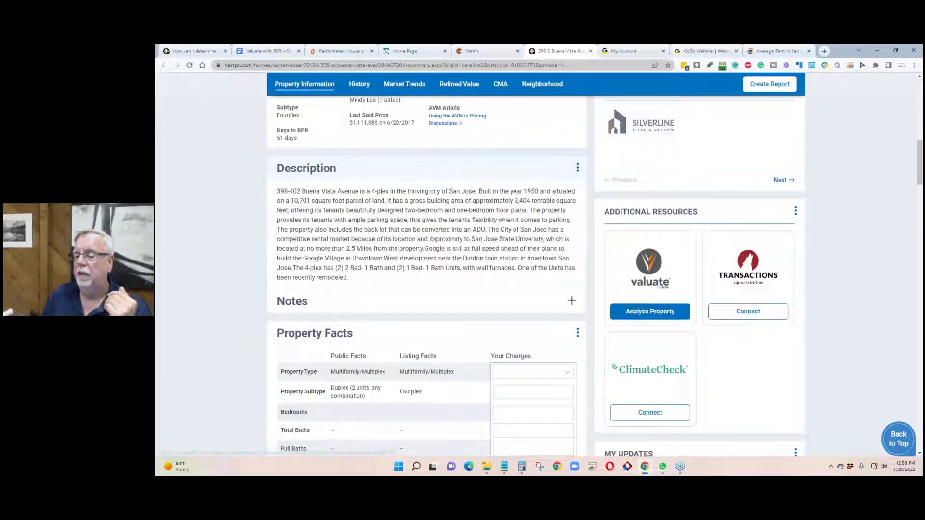
Step: Start a Valuate analysis via Analyze Property and continue through the popup
{"action": "left_click", "coordinate": [650, 314]}
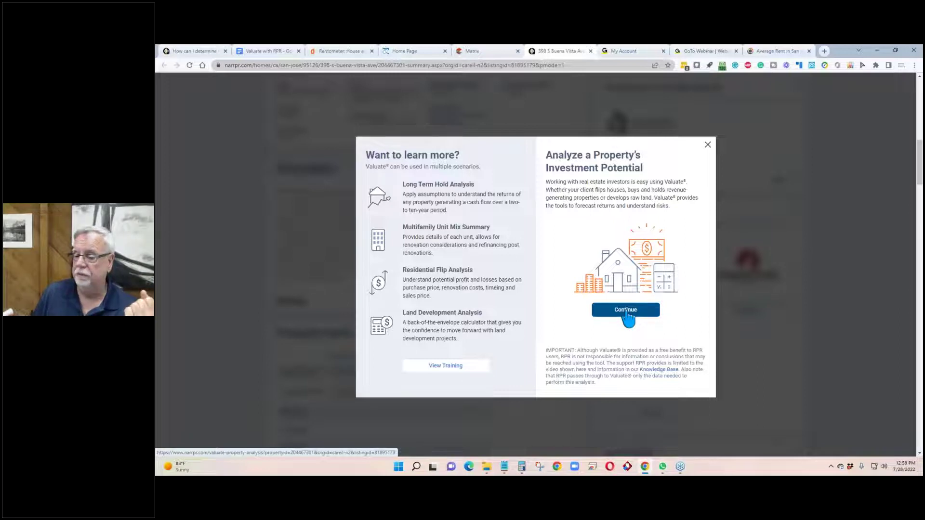
{"action": "left_click", "coordinate": [627, 312]}
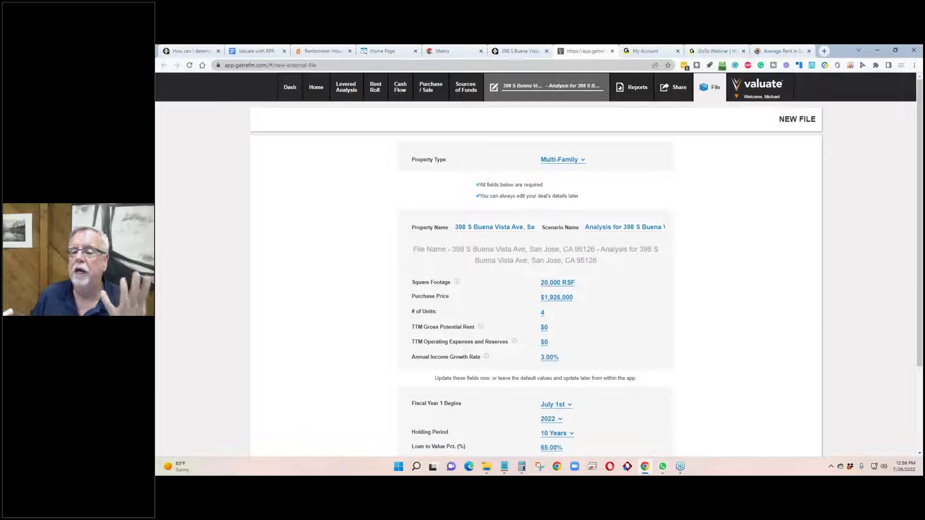
Step: Keep Multi-Family as property type and rename the scenario to 'Analysis for' plus the client's initials
{"action": "left_click", "coordinate": [584, 161]}
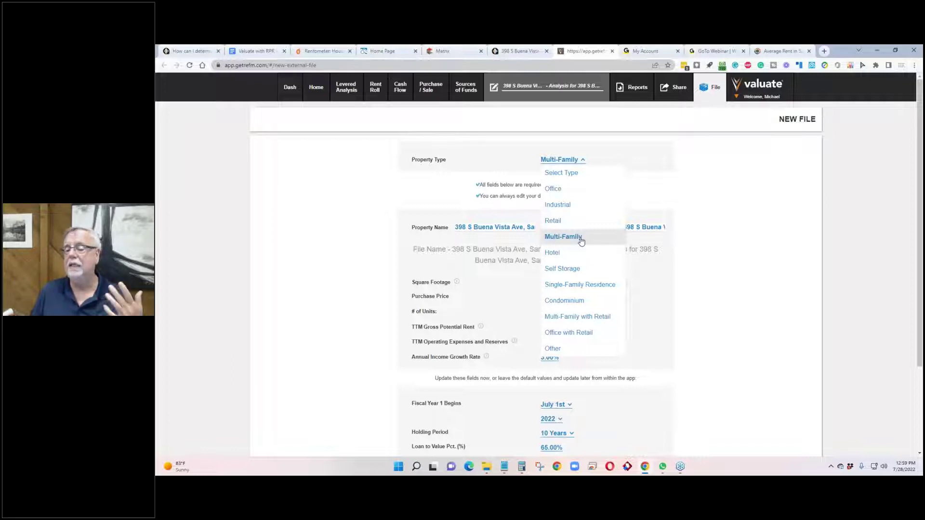
{"action": "left_click", "coordinate": [582, 238]}
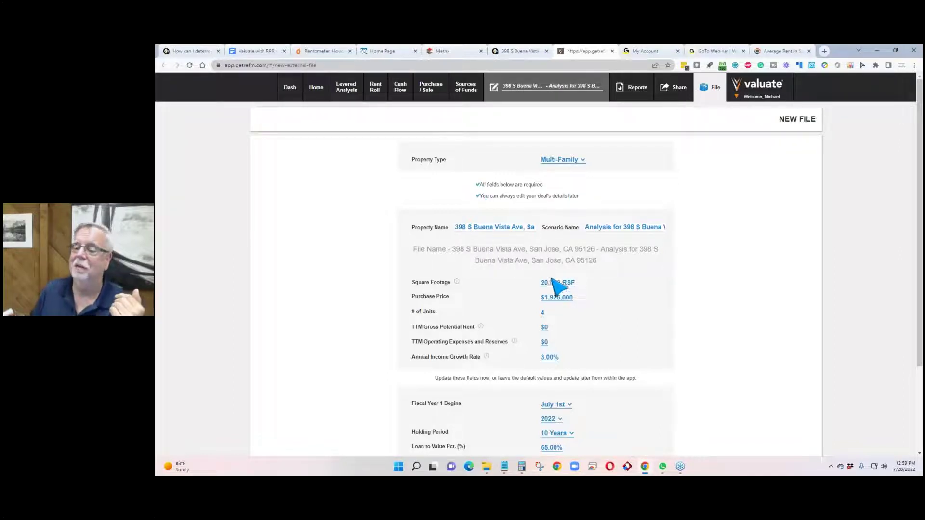
{"action": "left_click", "coordinate": [601, 227]}
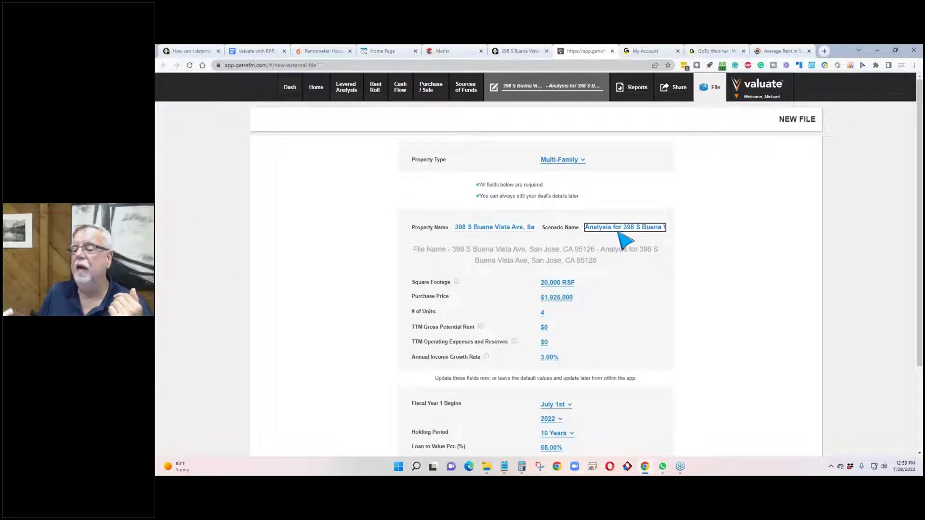
{"action": "left_click_drag", "start_coordinate": [614, 228], "coordinate": [725, 232]}
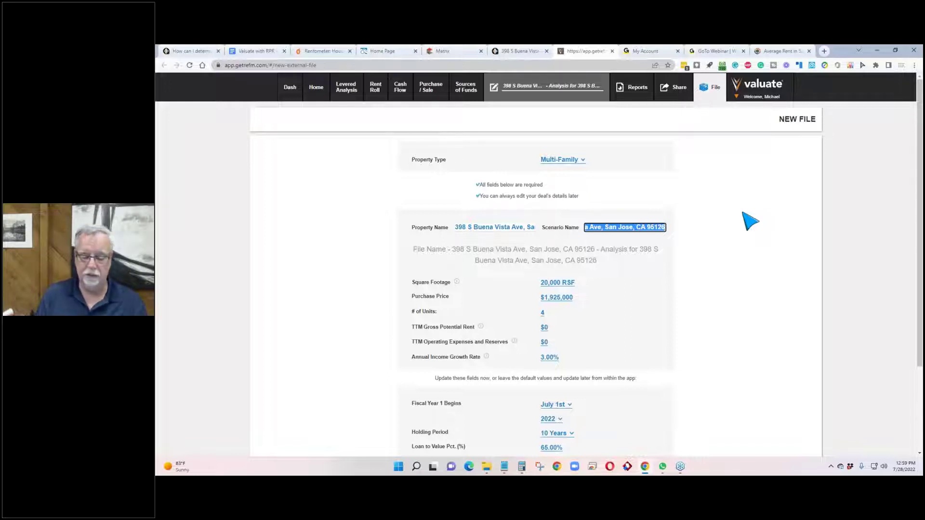
{"action": "type", "text": "Analysis for MJD"}
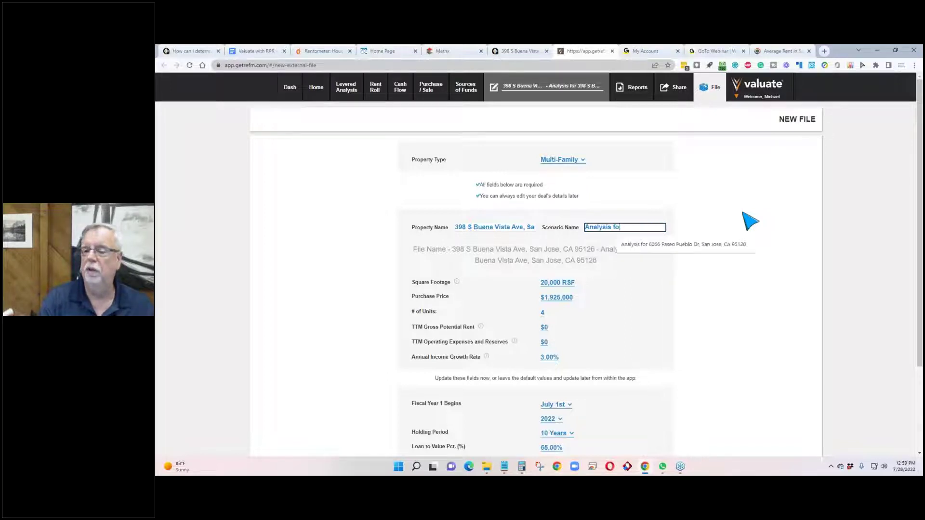
{"action": "left_click", "coordinate": [746, 220]}
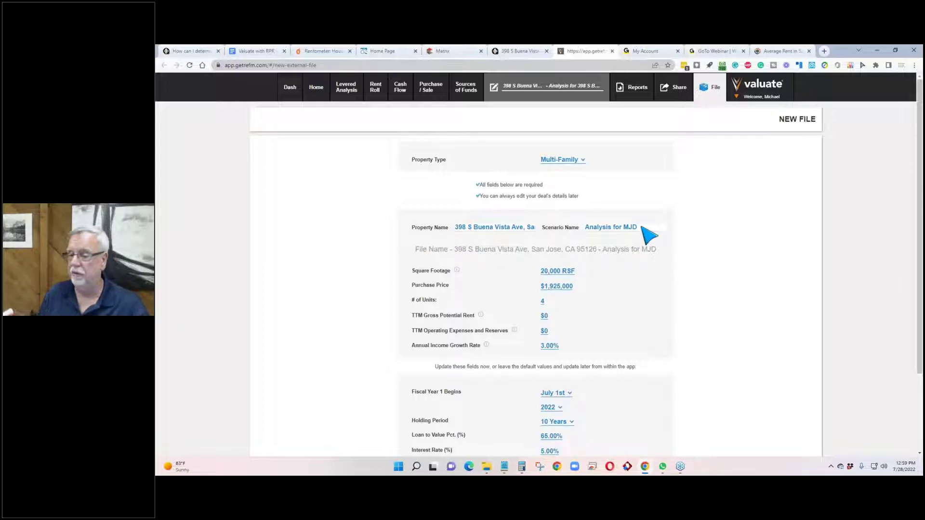
{"action": "left_click", "coordinate": [643, 228]}
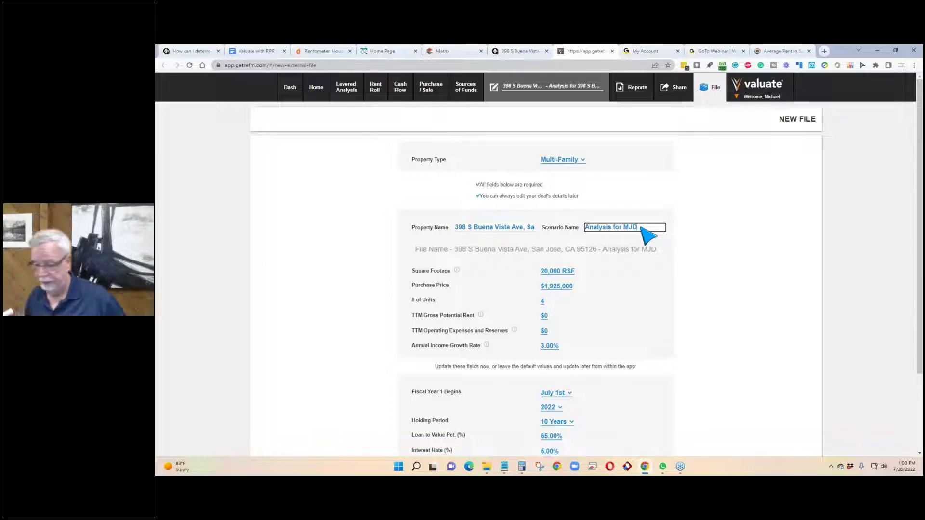
Step: Bring up the Notepad note showing the 98,604 gross rent
{"action": "scroll", "coordinate": [631, 317], "scroll_direction": "down", "scroll_amount": 2}
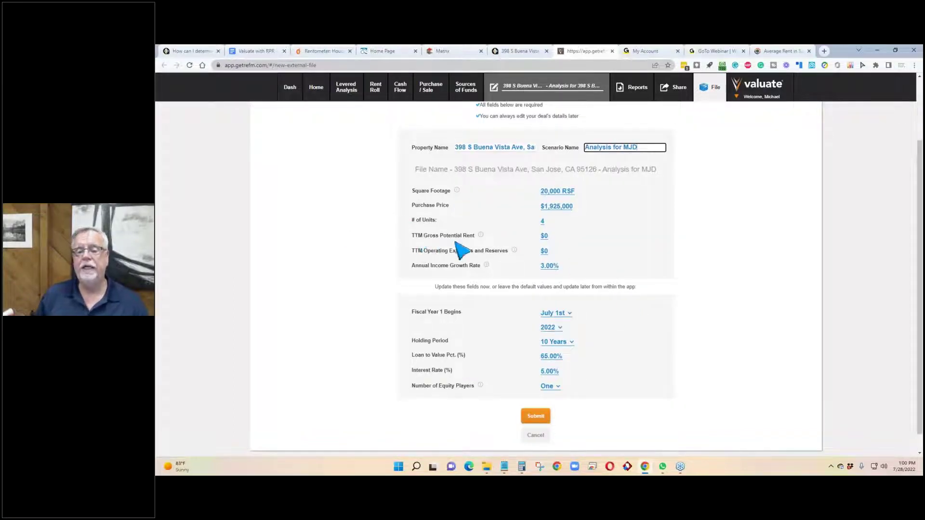
{"action": "mouse_move", "coordinate": [481, 236]}
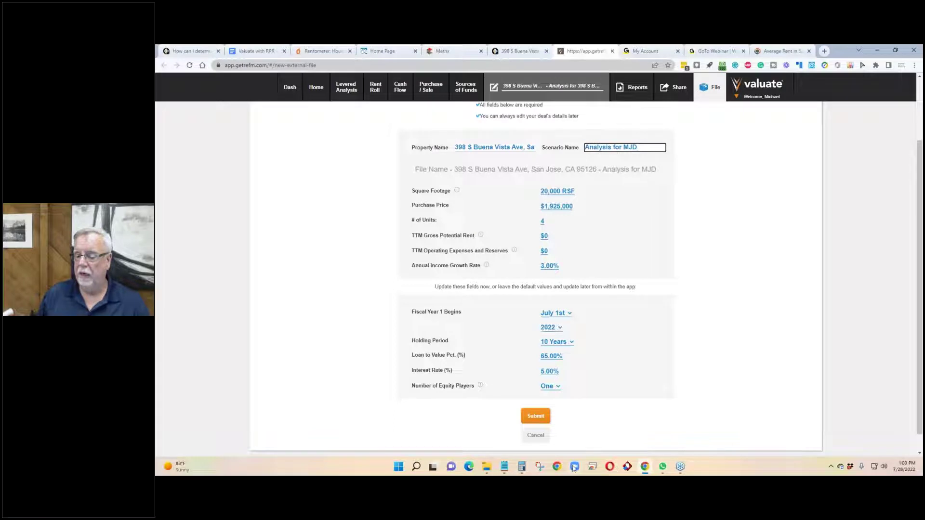
{"action": "left_click", "coordinate": [505, 467]}
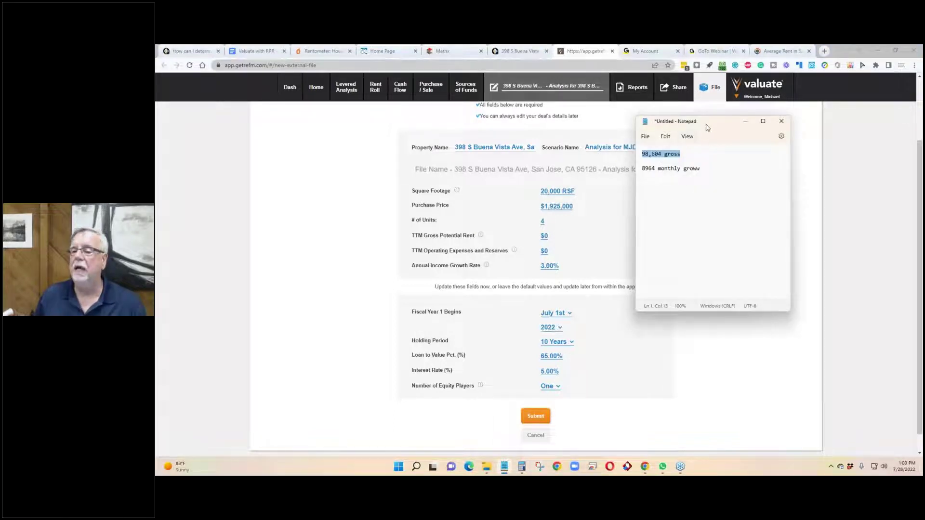
{"action": "left_click_drag", "start_coordinate": [708, 127], "coordinate": [801, 178]}
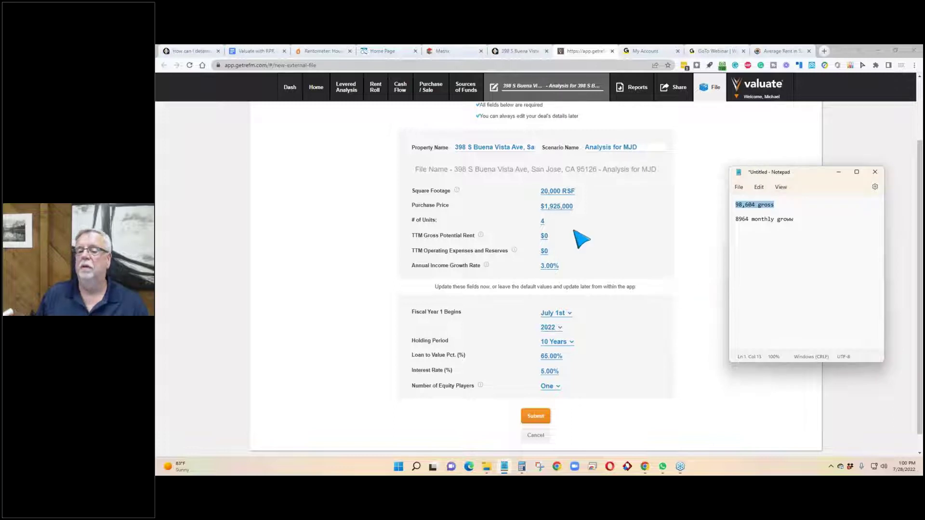
{"action": "left_click", "coordinate": [544, 236]}
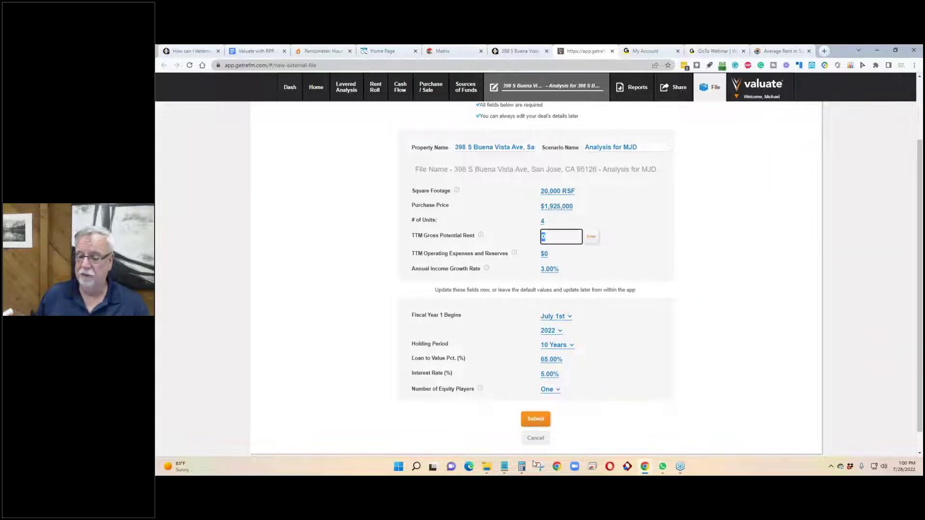
{"action": "left_click", "coordinate": [503, 467]}
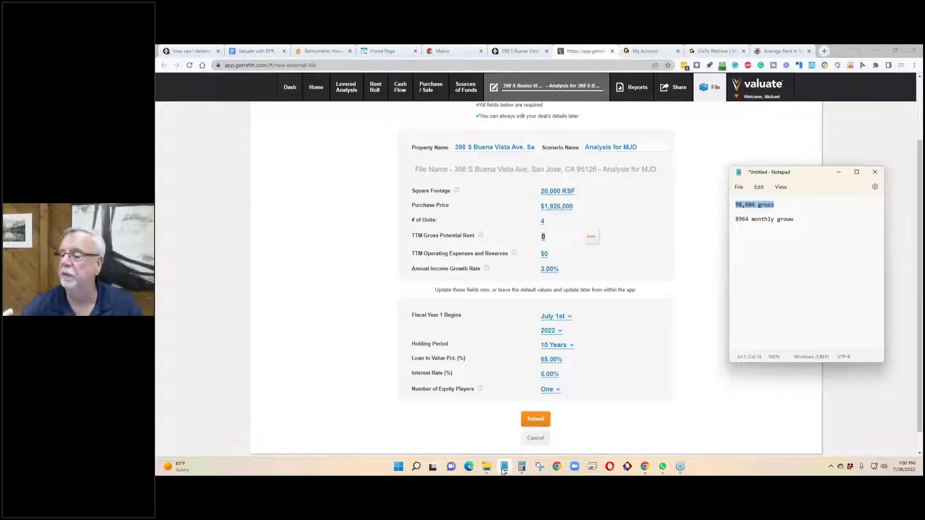
{"action": "type", "text": "98"}
{"action": "key", "text": "ctrl+z"}
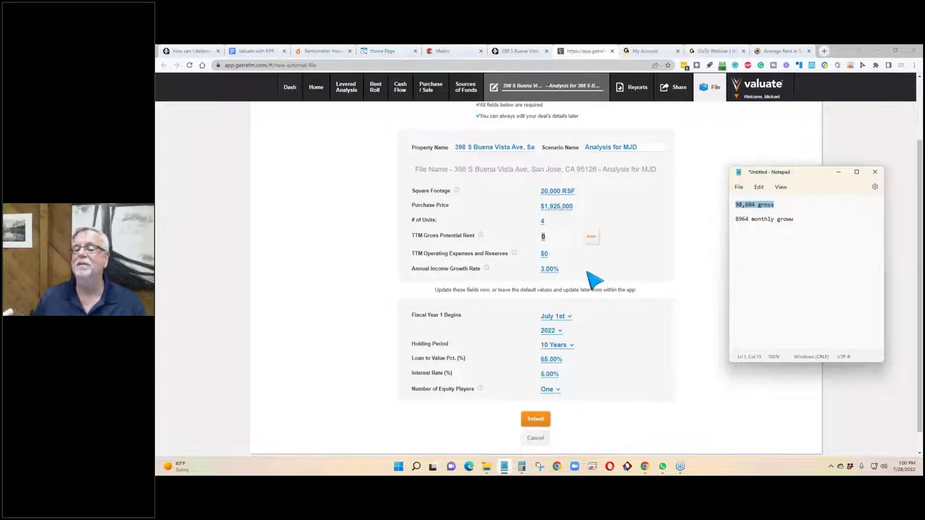
{"action": "left_click", "coordinate": [559, 241]}
{"action": "key", "text": "BackSpace"}
{"action": "type", "text": "98"}
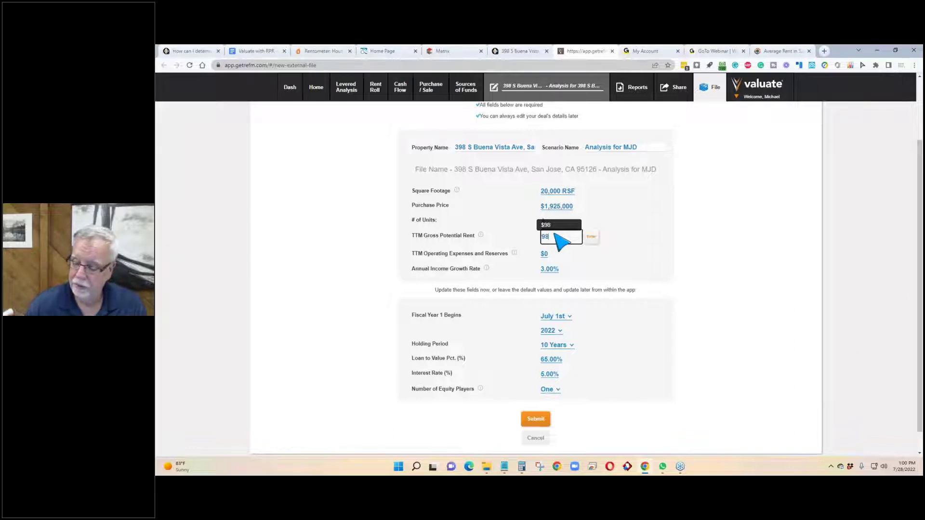
{"action": "type", "text": ",604"}
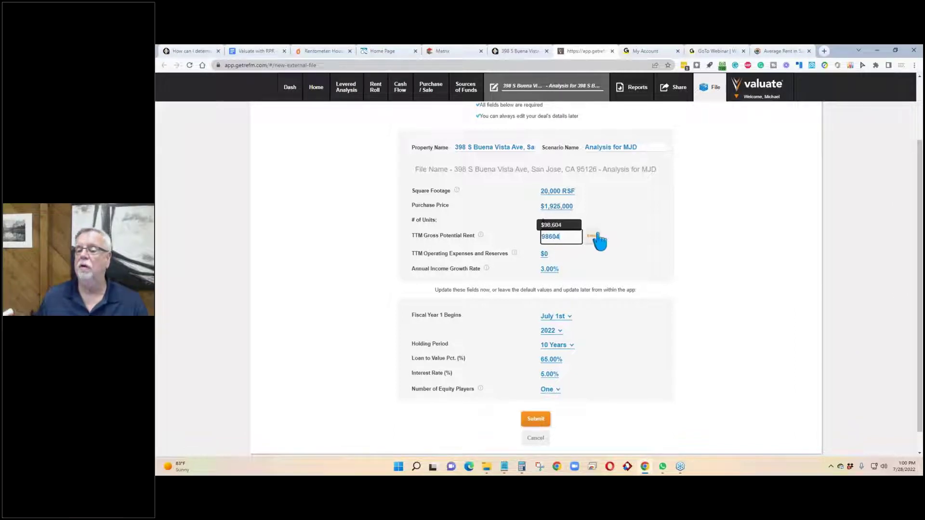
{"action": "left_click", "coordinate": [593, 237]}
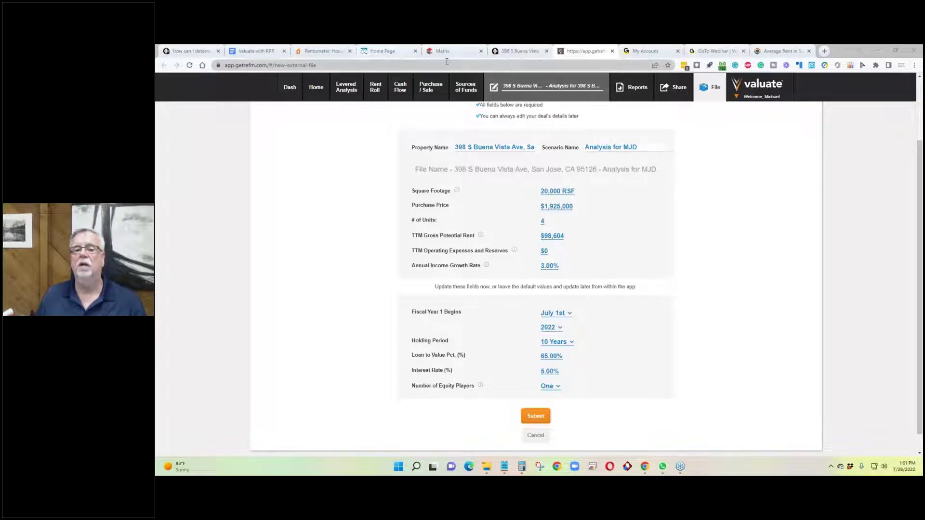
{"action": "left_click", "coordinate": [515, 53]}
{"action": "scroll", "coordinate": [362, 227], "scroll_direction": "up", "scroll_amount": 8}
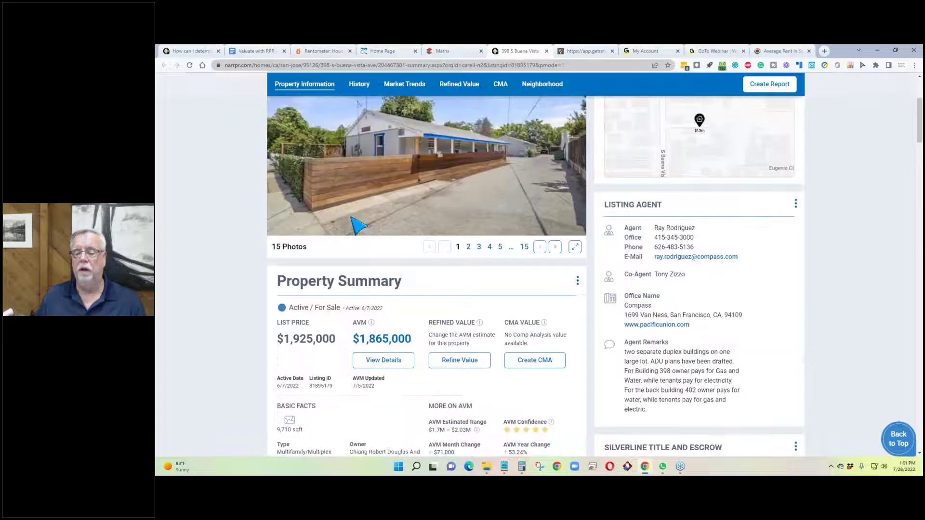
{"action": "scroll", "coordinate": [359, 225], "scroll_direction": "down", "scroll_amount": 1}
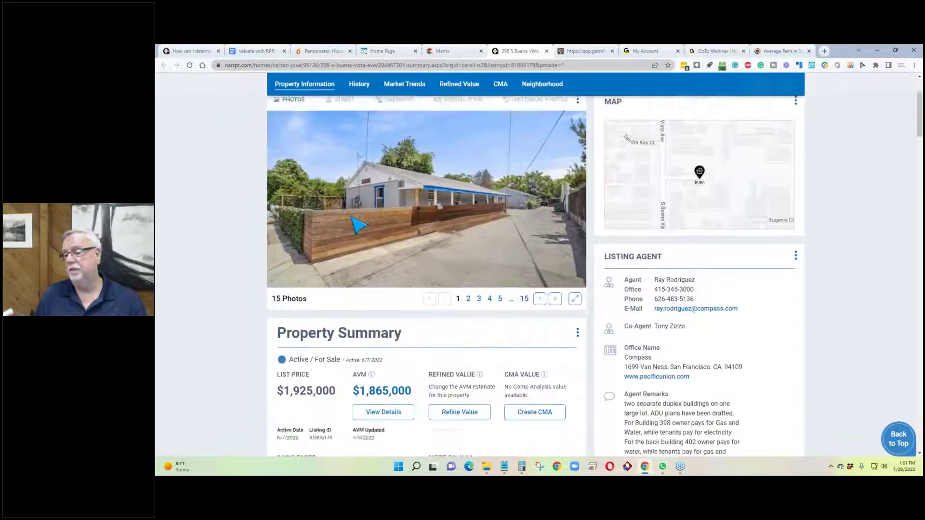
{"action": "scroll", "coordinate": [359, 225], "scroll_direction": "down", "scroll_amount": 2}
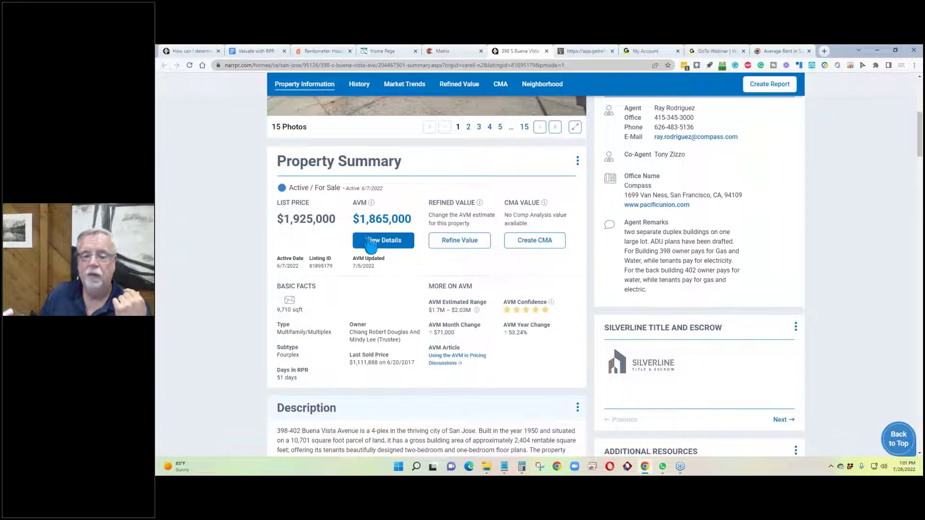
Step: Review the AVM comparables, including the $2,000,000 recent sale and two off-market properties
{"action": "left_click", "coordinate": [383, 241]}
{"action": "scroll", "coordinate": [457, 209], "scroll_direction": "down", "scroll_amount": 3}
{"action": "scroll", "coordinate": [456, 209], "scroll_direction": "down", "scroll_amount": 3}
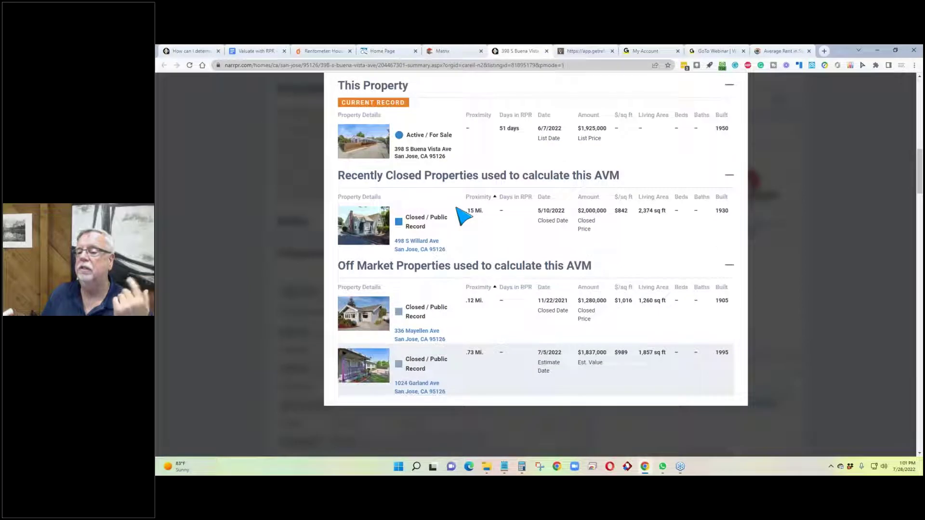
{"action": "scroll", "coordinate": [462, 216], "scroll_direction": "up", "scroll_amount": 1}
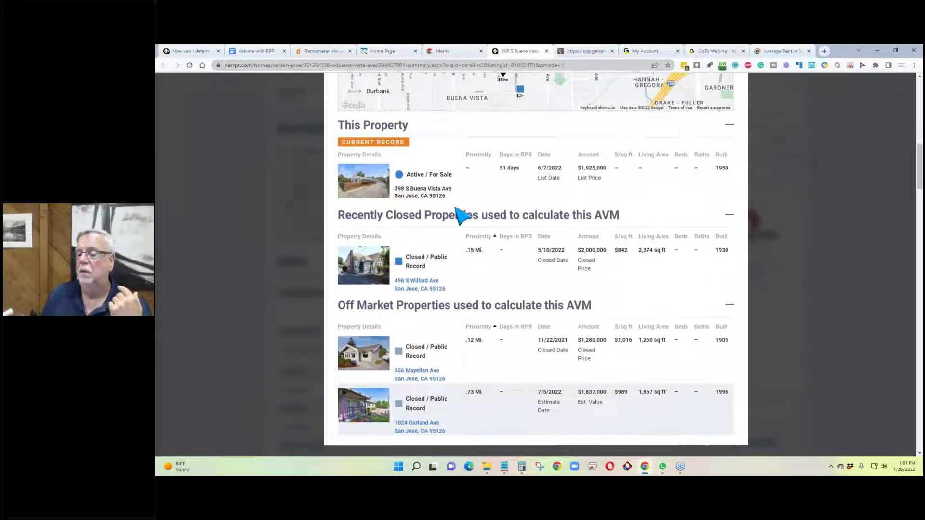
{"action": "scroll", "coordinate": [462, 216], "scroll_direction": "down", "scroll_amount": 2}
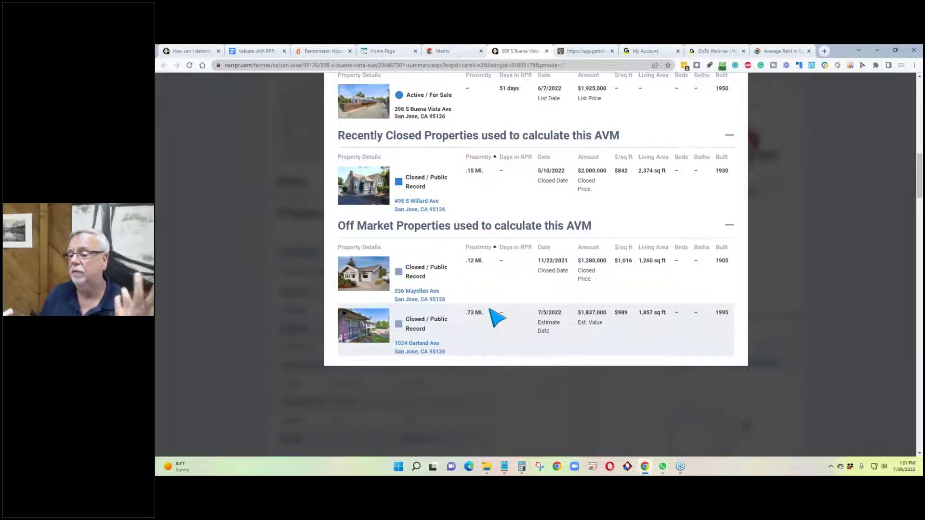
{"action": "scroll", "coordinate": [506, 292], "scroll_direction": "down", "scroll_amount": 2}
{"action": "scroll", "coordinate": [506, 292], "scroll_direction": "up", "scroll_amount": 10}
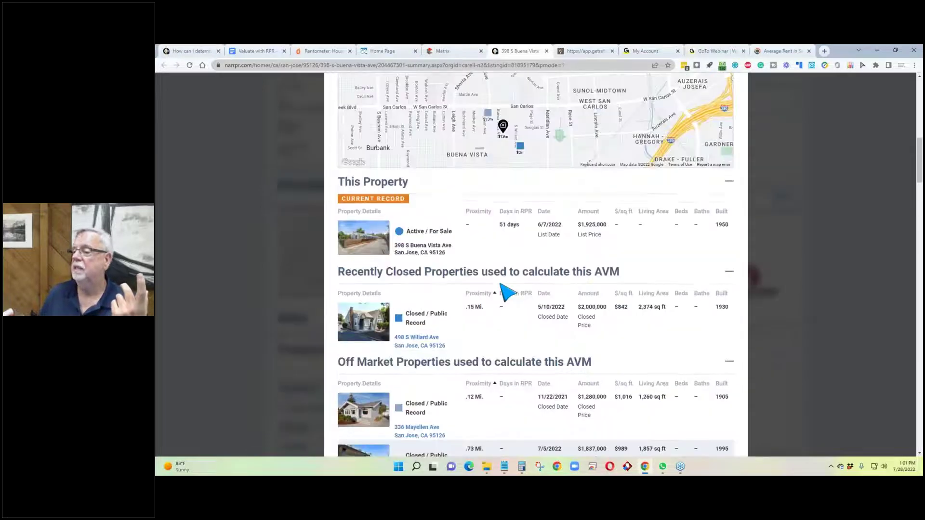
Step: Close the AVM details and return to the Valuate form showing $98,604 gross rent
{"action": "left_click", "coordinate": [732, 275]}
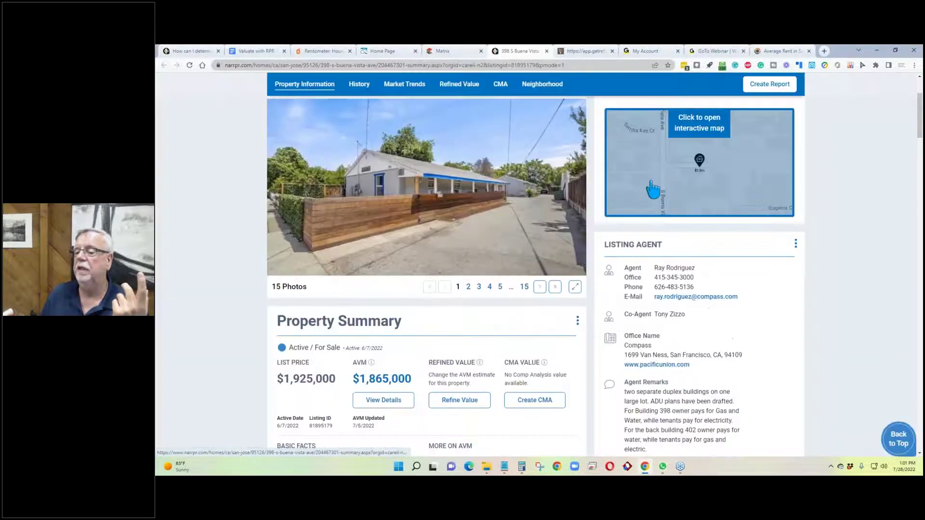
{"action": "left_click", "coordinate": [585, 50]}
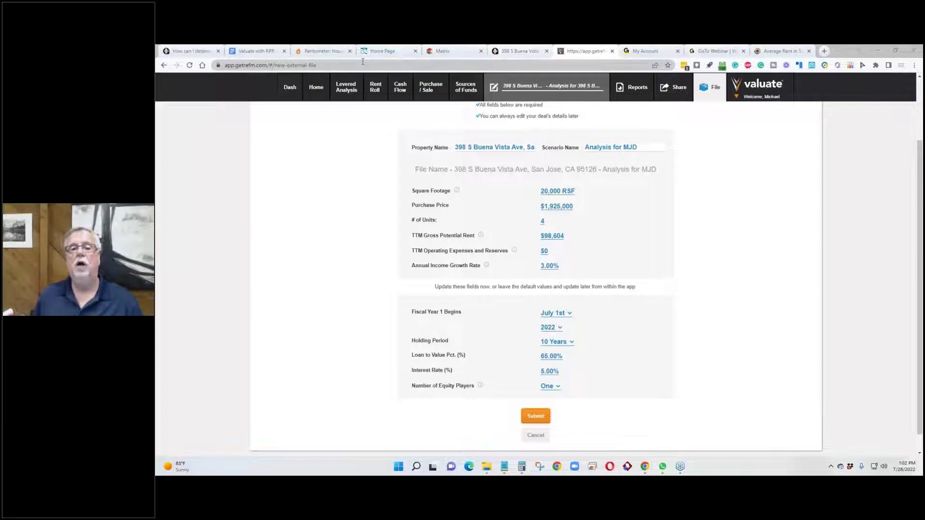
Step: In the Matrix fourplex report, select the yearly expenses from R.E. Taxes down to the $32,469 total
{"action": "left_click", "coordinate": [451, 50]}
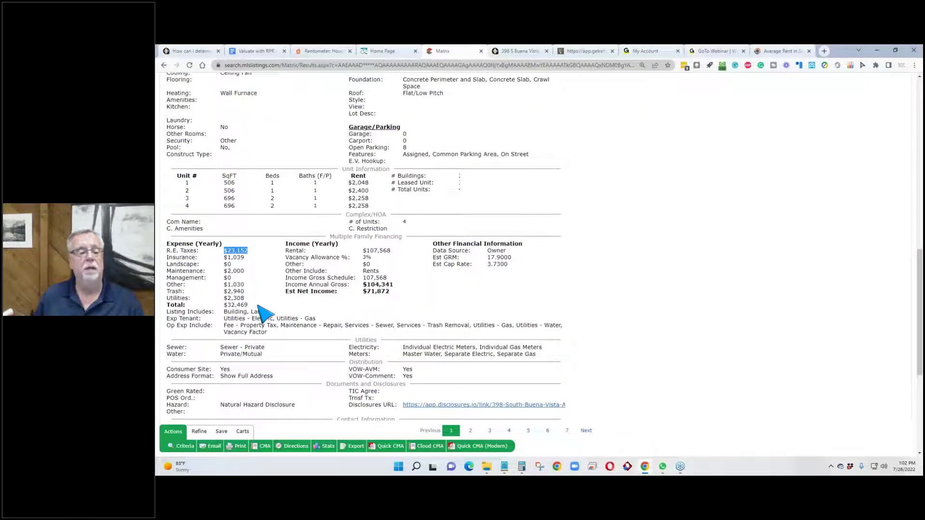
{"action": "left_click_drag", "start_coordinate": [249, 306], "coordinate": [225, 307]}
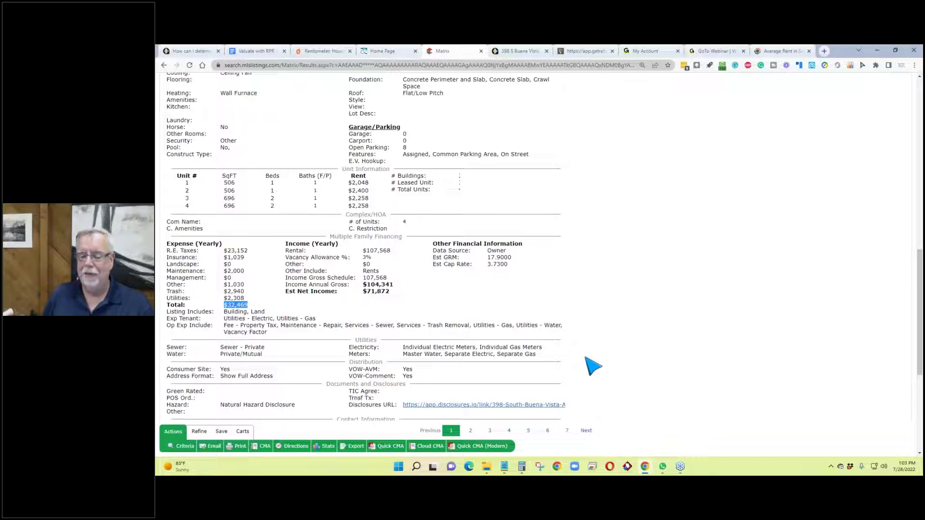
{"action": "mouse_move", "coordinate": [504, 467]}
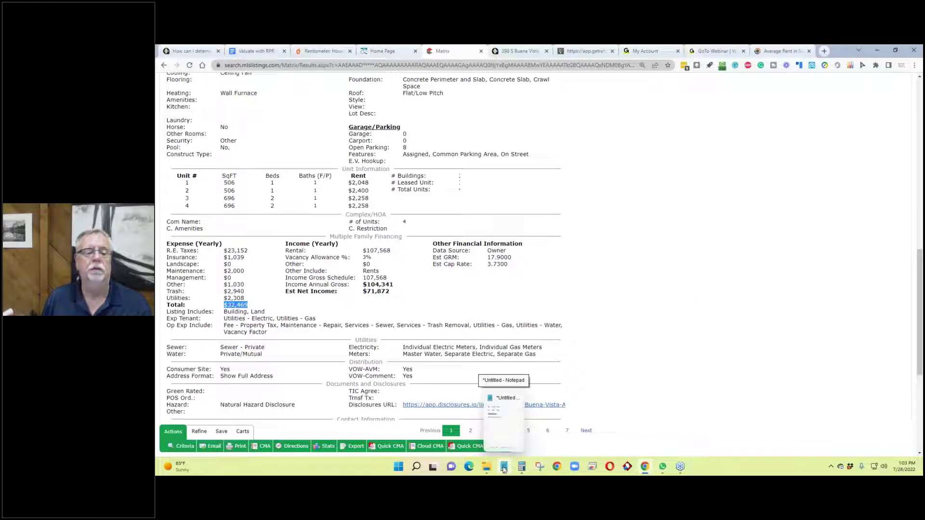
Step: Bring up the Calculator still holding 24,062.5 and move it left over the listing
{"action": "left_click", "coordinate": [521, 376]}
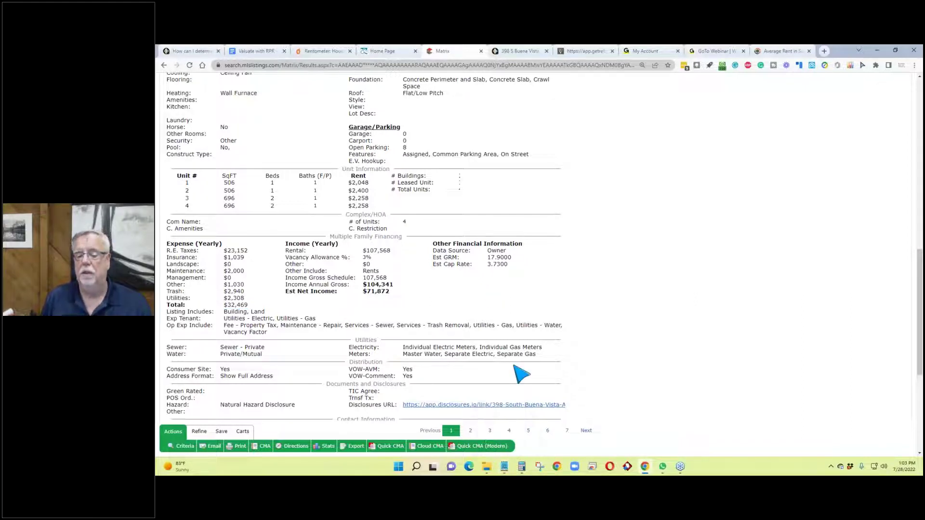
{"action": "left_click", "coordinate": [521, 466]}
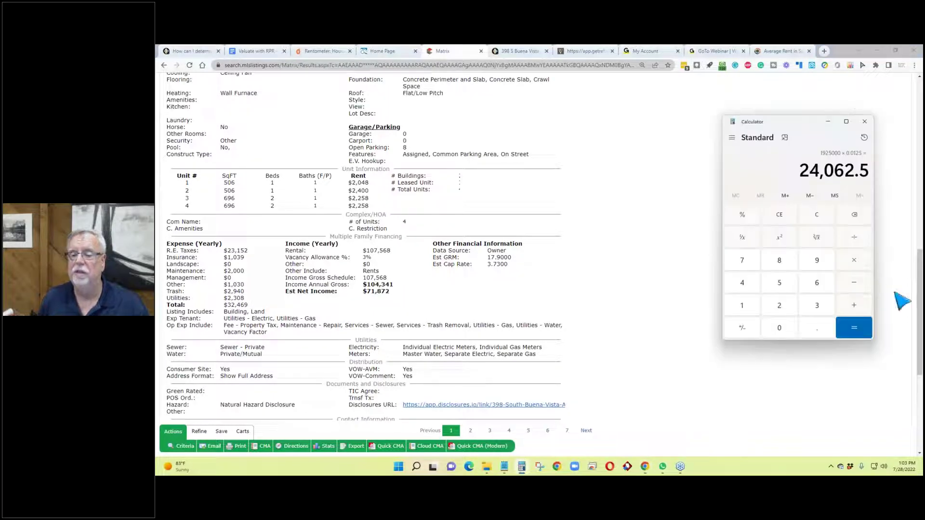
{"action": "left_click", "coordinate": [406, 292]}
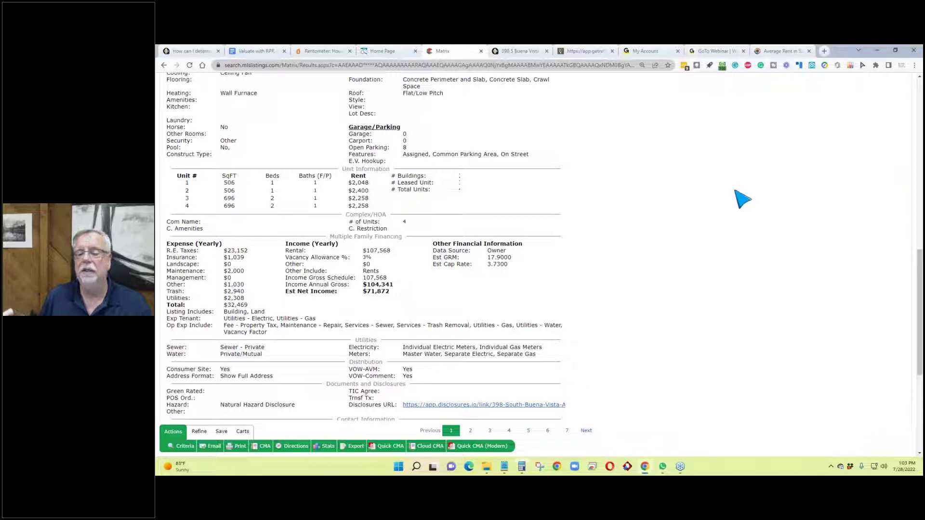
{"action": "left_click", "coordinate": [522, 466]}
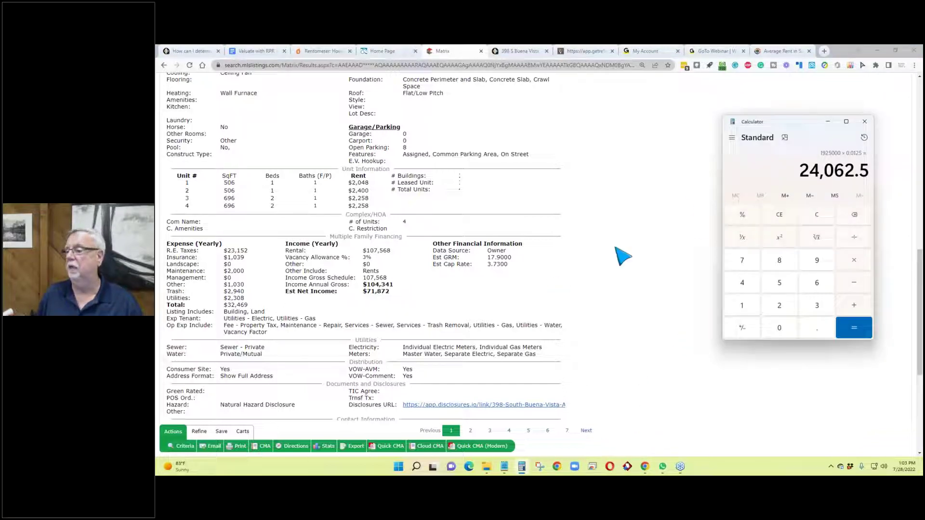
{"action": "left_click_drag", "start_coordinate": [761, 122], "coordinate": [614, 162]}
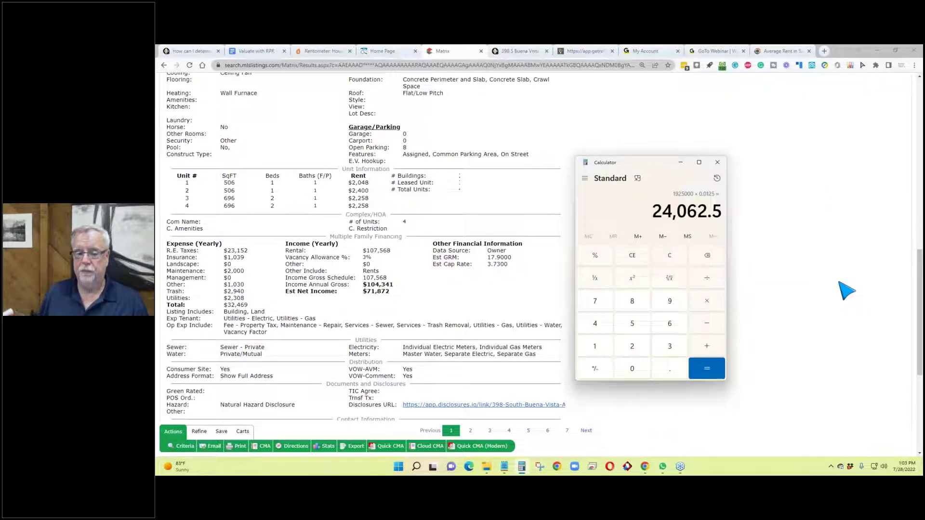
Step: Show the Calculator history beside the Notepad note of 98,604 gross and 8964 monthly
{"action": "left_click", "coordinate": [717, 178]}
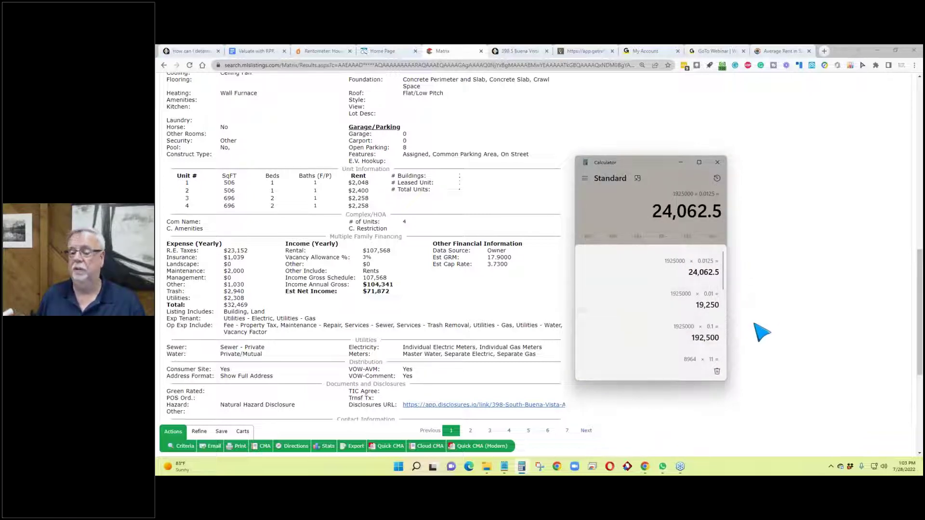
{"action": "left_click", "coordinate": [504, 467]}
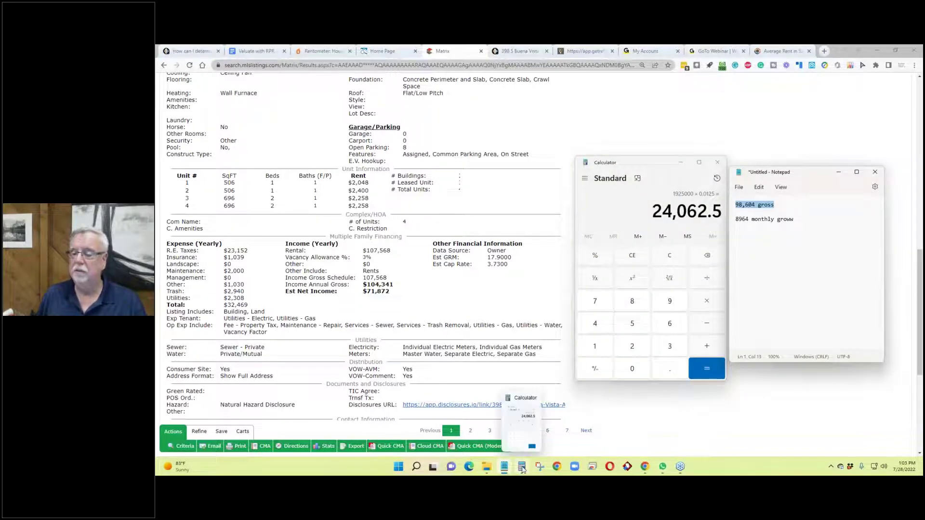
{"action": "left_click", "coordinate": [522, 468]}
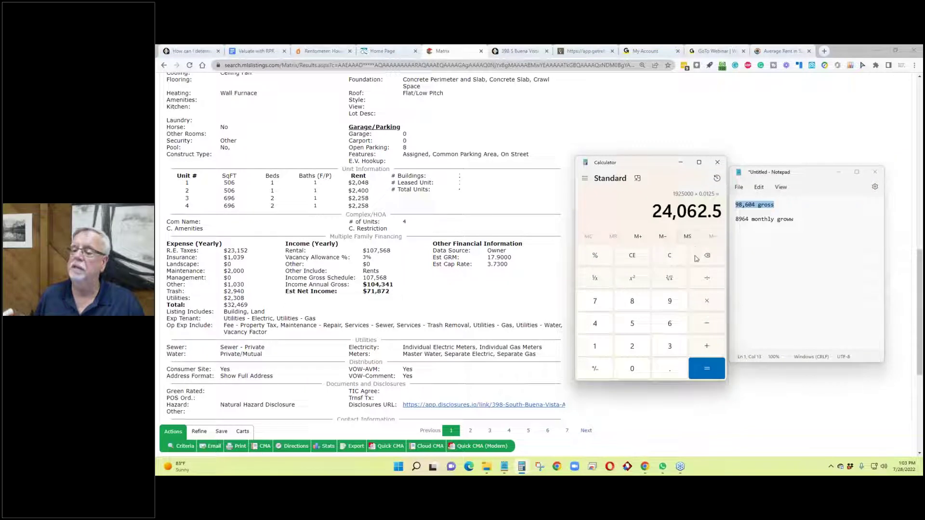
Step: Clear the Calculator and divide 98,604 by 11 to get 8,964
{"action": "left_click", "coordinate": [633, 259]}
{"action": "type", "text": "98"}
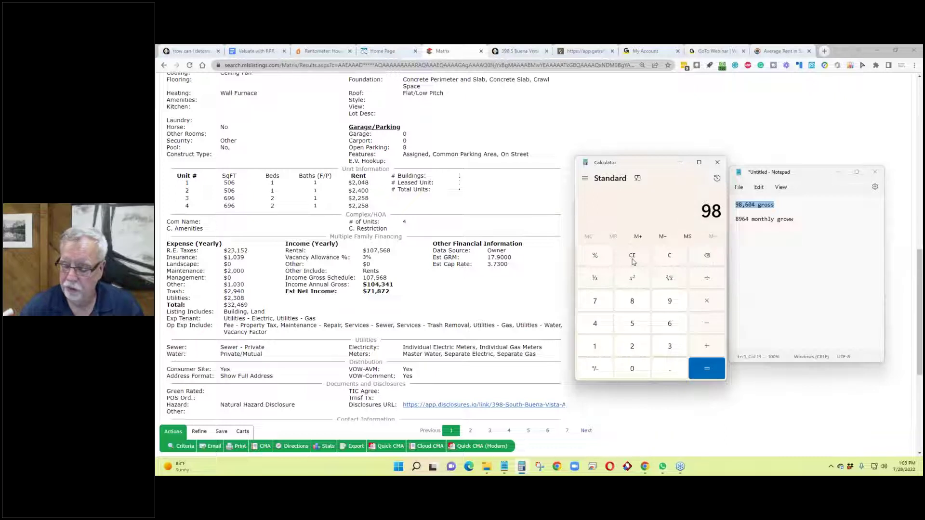
{"action": "type", "text": ",604"}
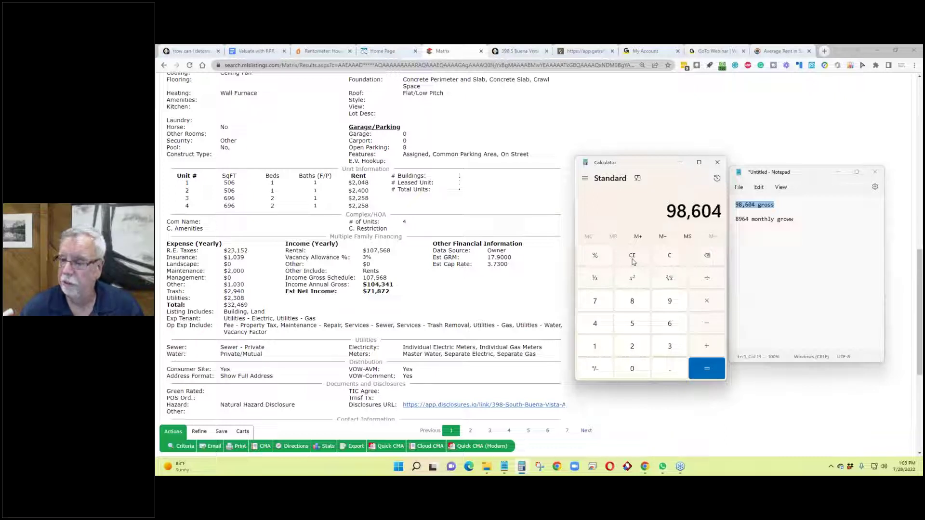
{"action": "key", "text": "slash"}
{"action": "type", "text": "11"}
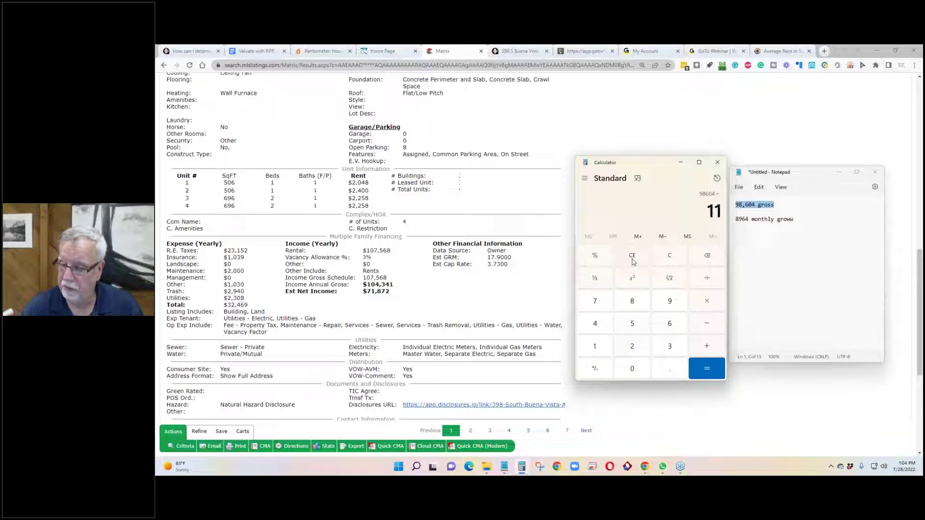
{"action": "key", "text": "Return"}
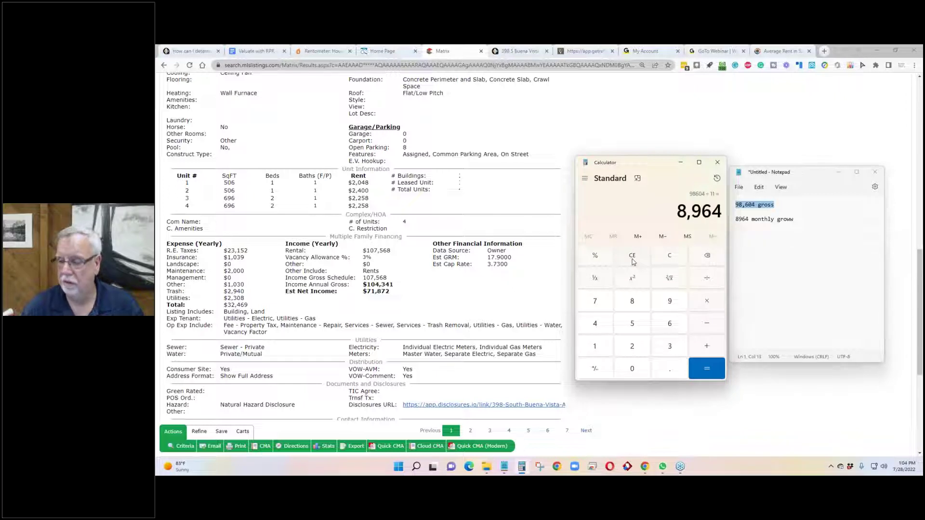
Step: Multiply 8,964 by 12 for 107,568, then take 10% of it for 10,756.8
{"action": "key", "text": "asterisk"}
{"action": "type", "text": "12"}
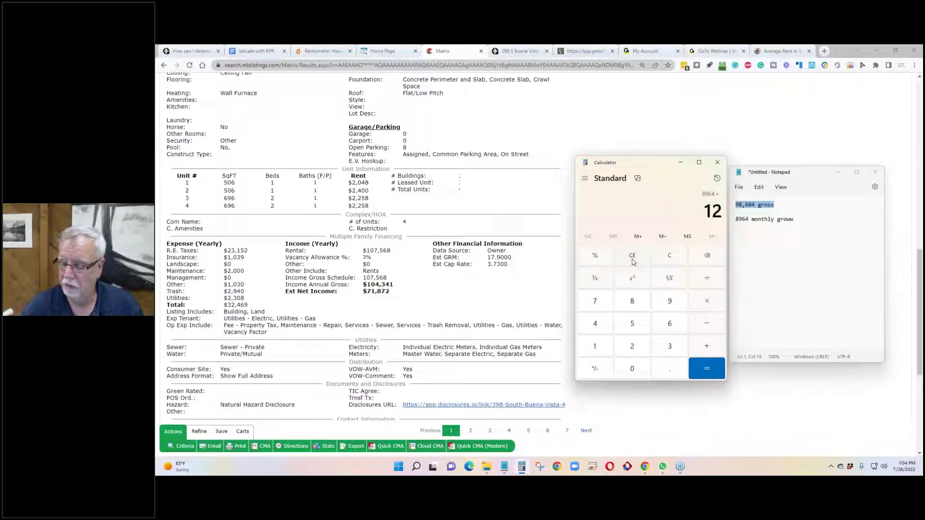
{"action": "key", "text": "Return"}
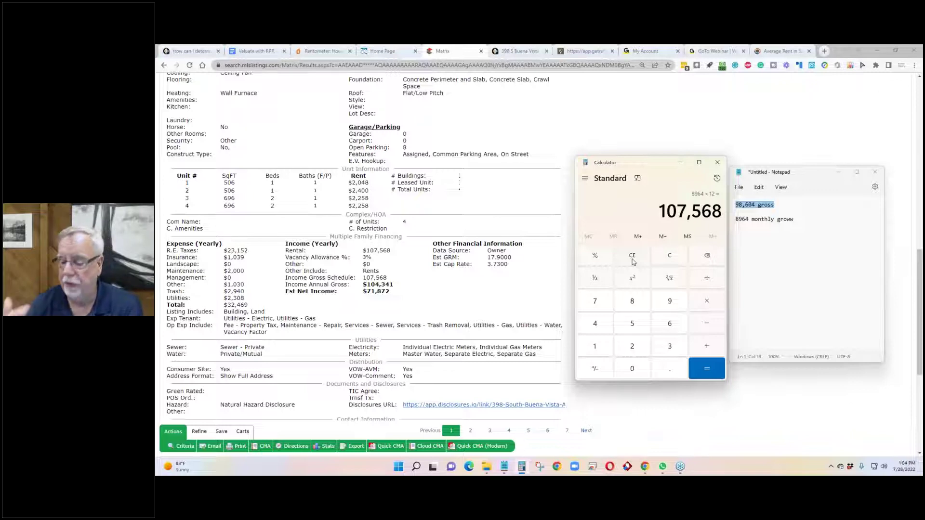
{"action": "key", "text": "asterisk"}
{"action": "type", "text": "0.10"}
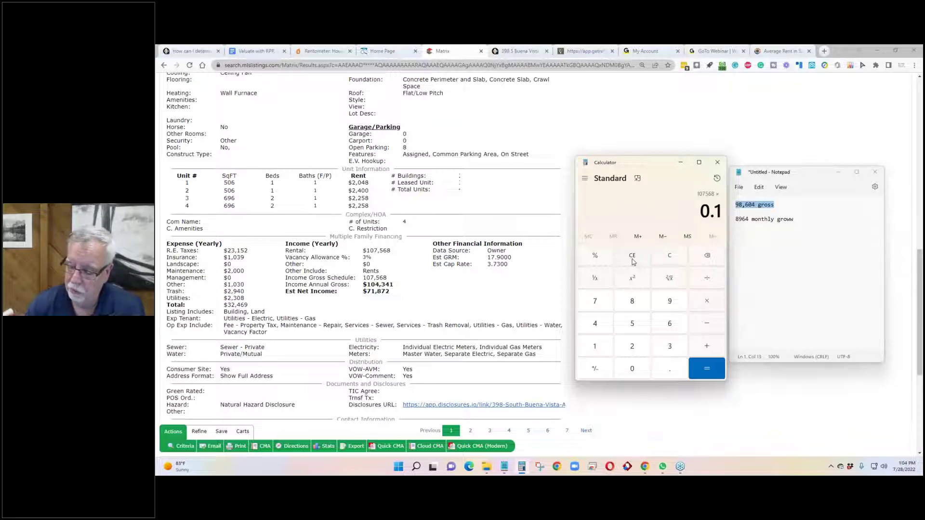
{"action": "key", "text": "Return"}
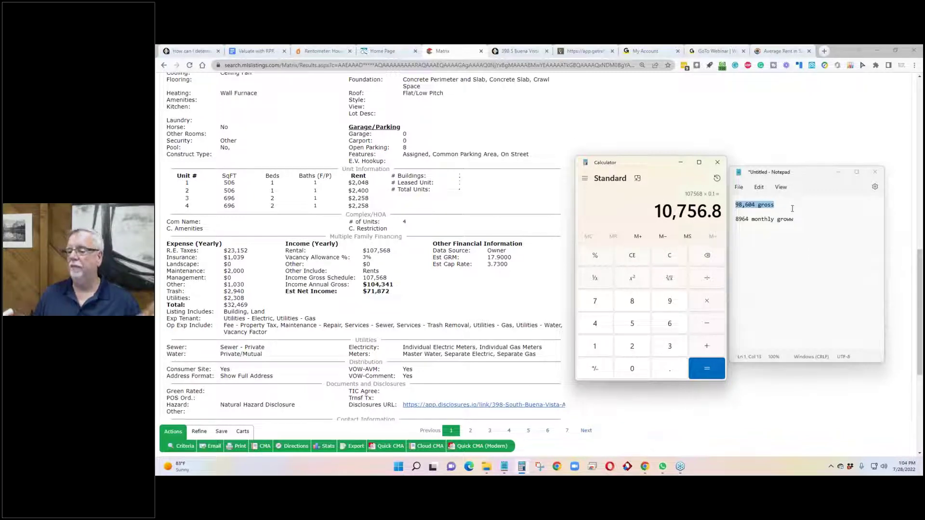
{"action": "left_click", "coordinate": [791, 209]}
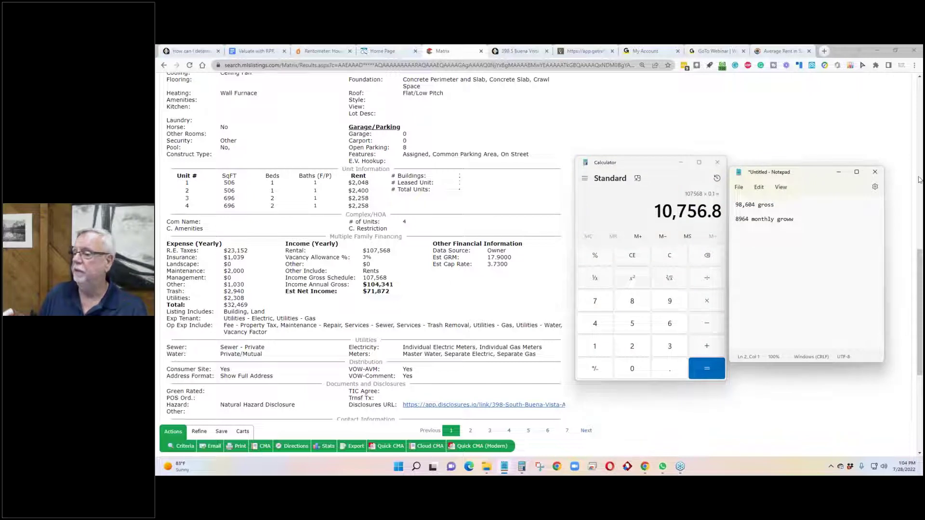
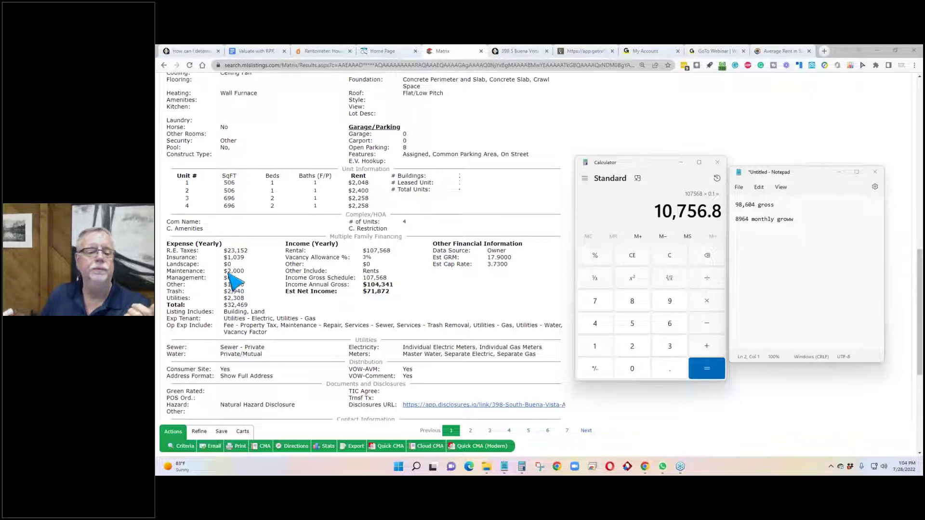
Step: Bring the listing page forward and check its annual gross and gross schedule income figures
{"action": "left_click", "coordinate": [310, 301]}
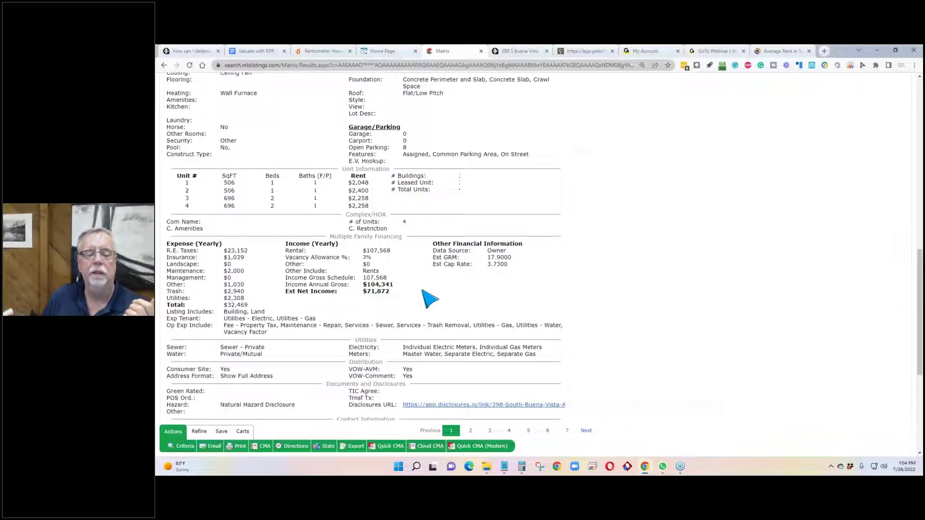
{"action": "left_click_drag", "start_coordinate": [394, 285], "coordinate": [287, 285]}
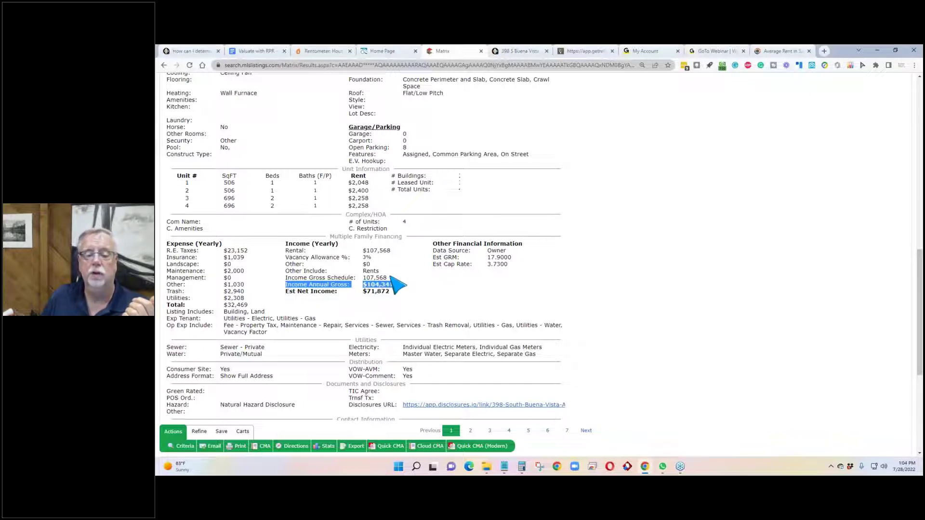
{"action": "left_click_drag", "start_coordinate": [389, 278], "coordinate": [286, 278]}
{"action": "left_click", "coordinate": [331, 304]}
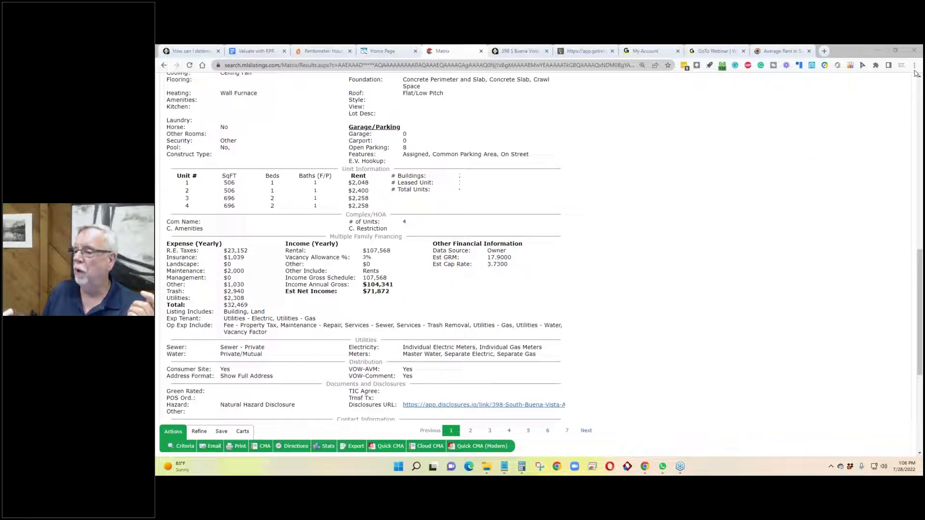
{"action": "left_click", "coordinate": [585, 51]}
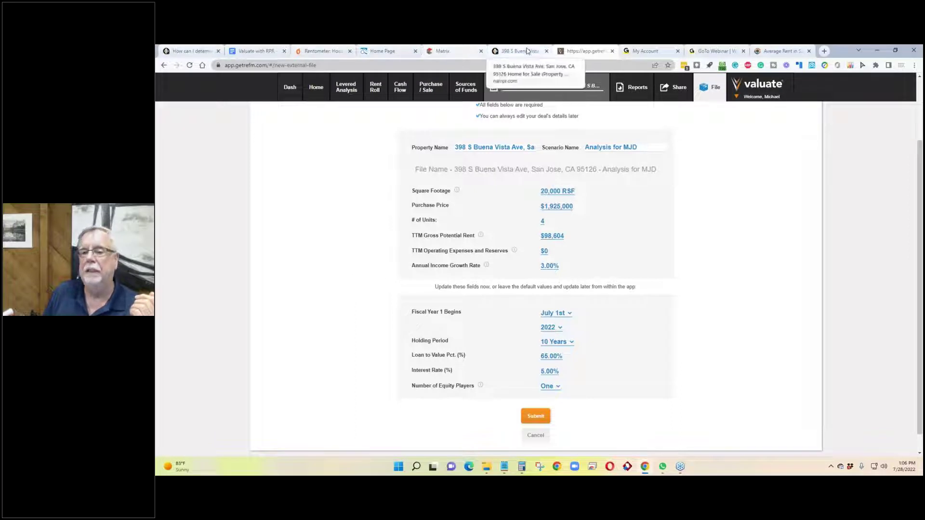
{"action": "left_click", "coordinate": [527, 51]}
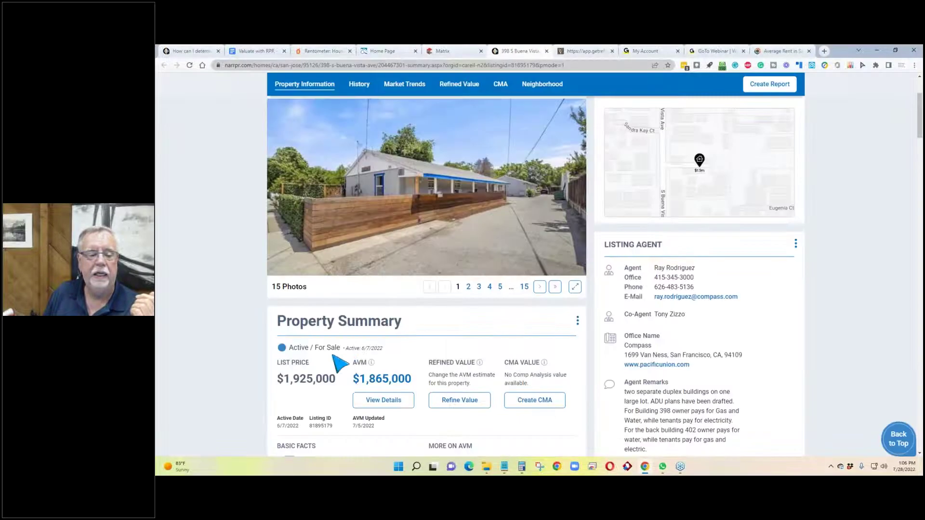
{"action": "left_click", "coordinate": [466, 53]}
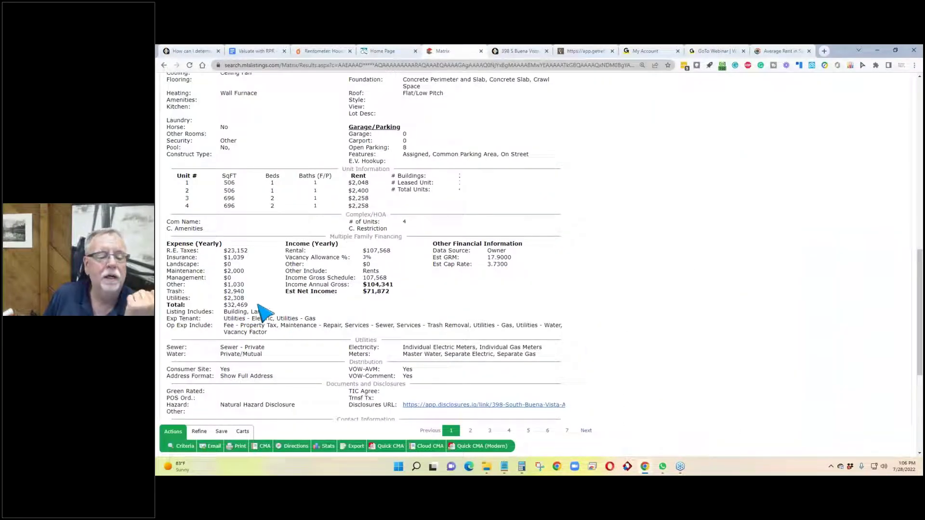
{"action": "left_click_drag", "start_coordinate": [167, 311], "coordinate": [247, 305]}
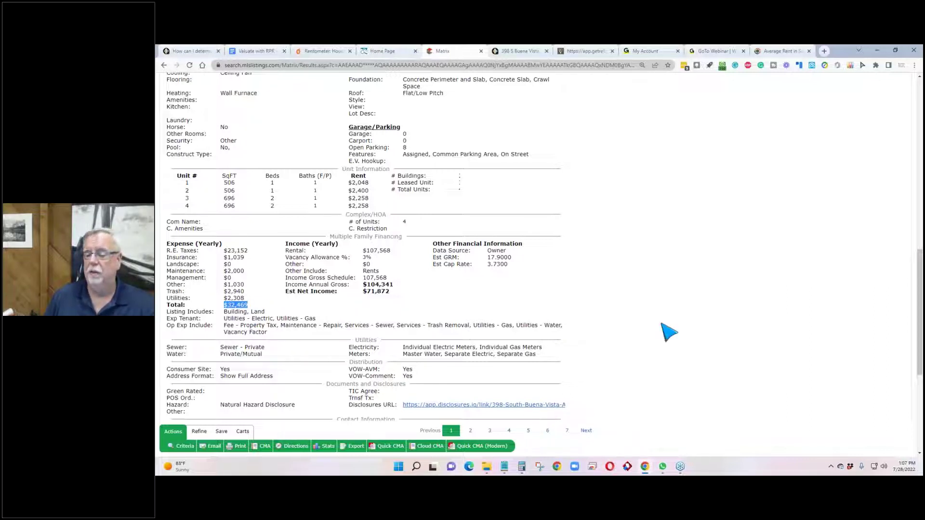
Step: Enter 45000 as the TTM operating expenses and reserves on the Valuate deal form
{"action": "left_click", "coordinate": [585, 52]}
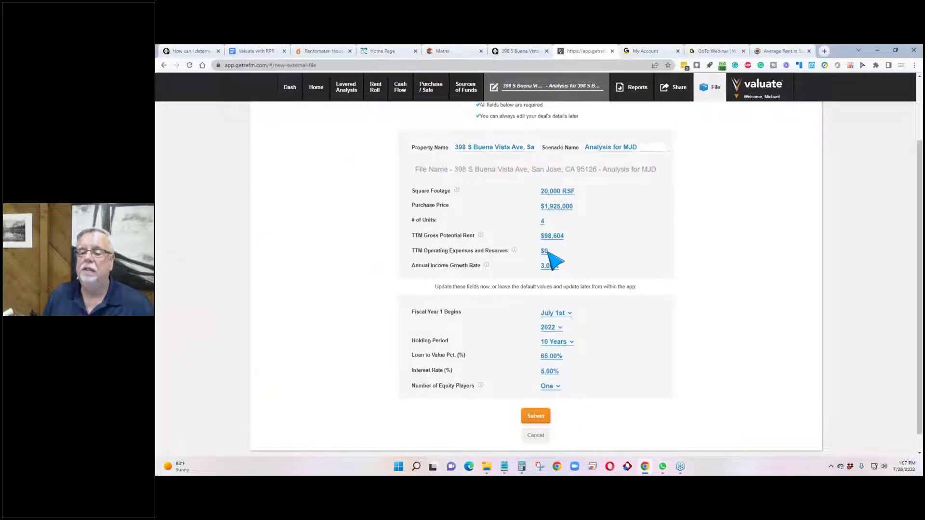
{"action": "left_click", "coordinate": [548, 253]}
{"action": "type", "text": "45000"}
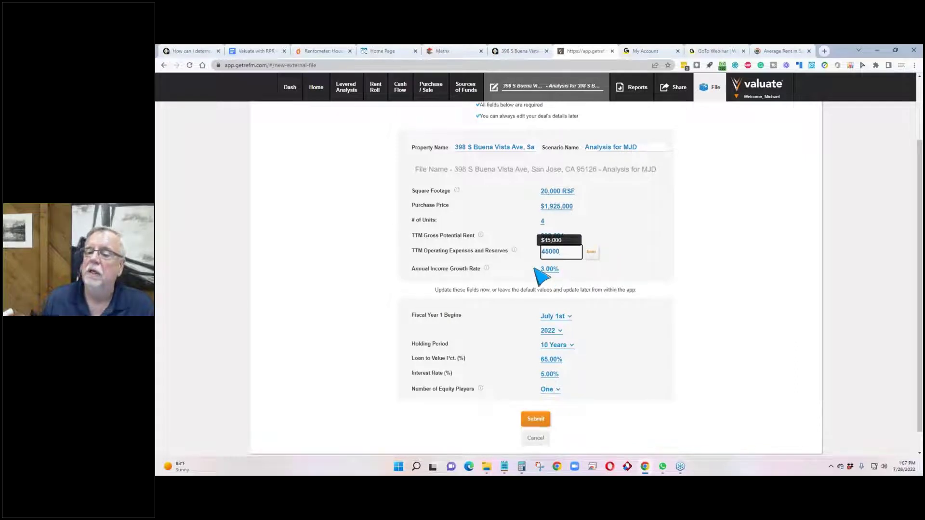
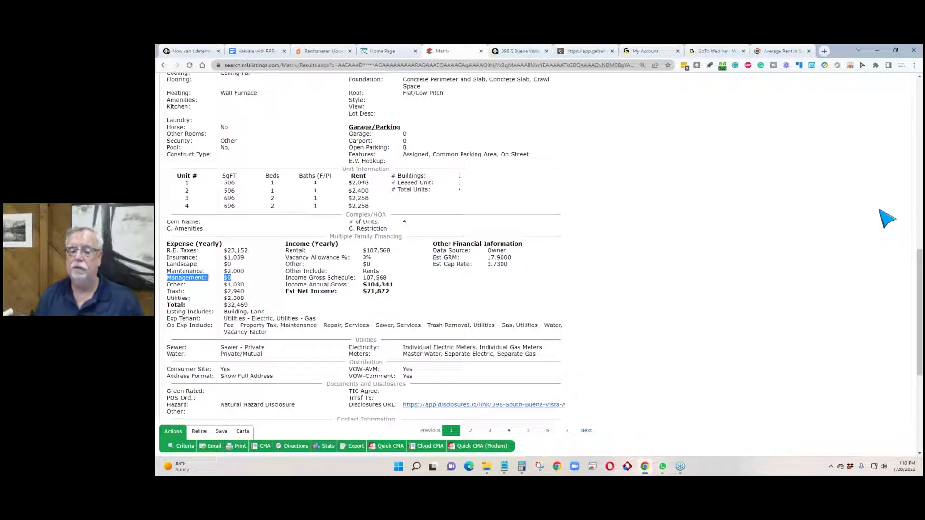
Step: Enter $45,000 as the TTM operating expenses and reserves on the Valuate deal form
{"action": "left_click", "coordinate": [591, 51]}
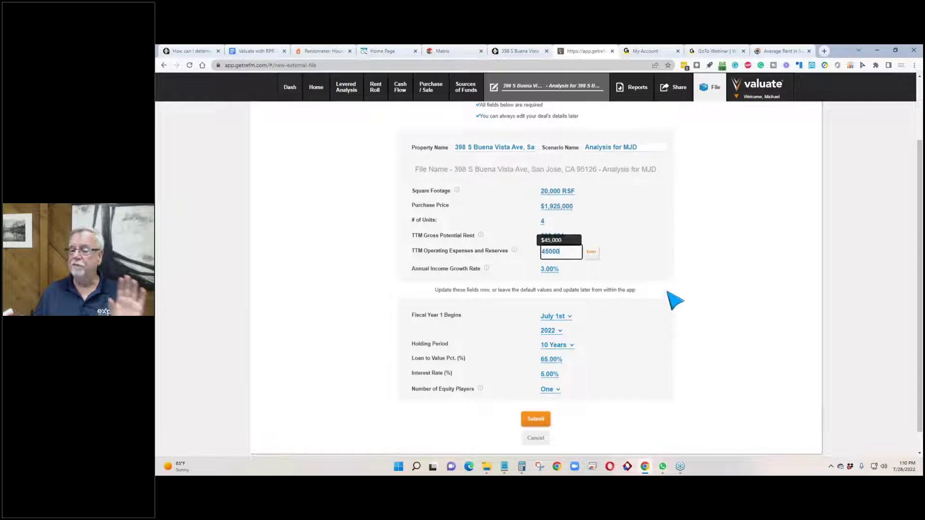
{"action": "left_click", "coordinate": [635, 247]}
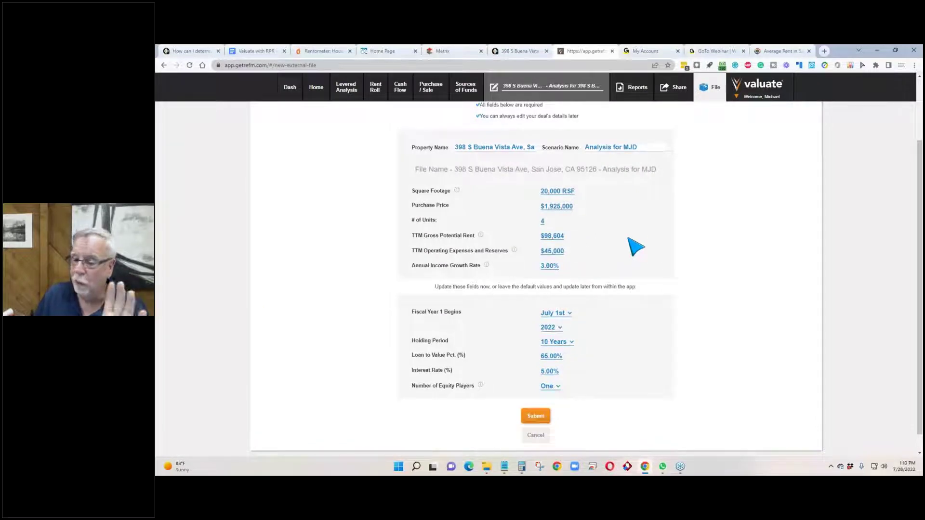
{"action": "scroll", "coordinate": [599, 246], "scroll_direction": "up", "scroll_amount": 1}
{"action": "scroll", "coordinate": [598, 245], "scroll_direction": "up", "scroll_amount": 1}
{"action": "scroll", "coordinate": [599, 247], "scroll_direction": "down", "scroll_amount": 1}
{"action": "scroll", "coordinate": [600, 248], "scroll_direction": "up", "scroll_amount": 1}
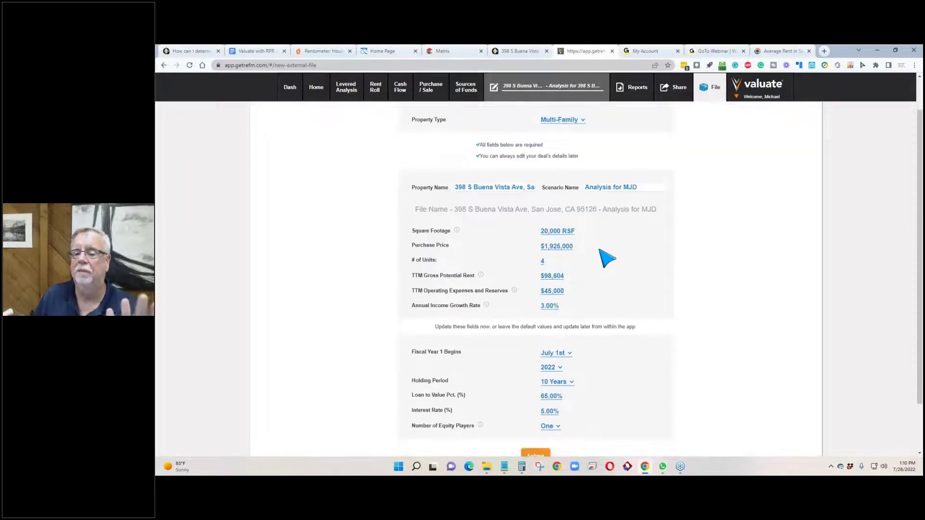
{"action": "scroll", "coordinate": [600, 249], "scroll_direction": "down", "scroll_amount": 2}
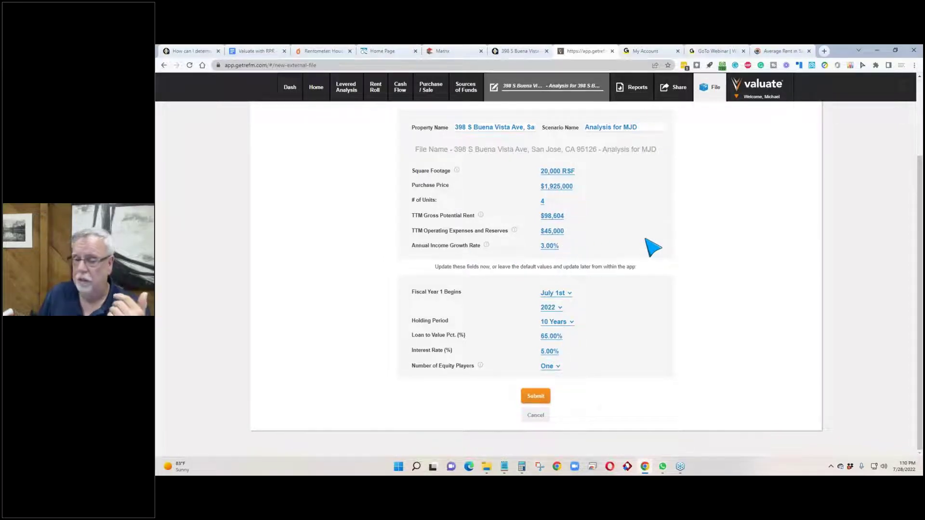
{"action": "left_click", "coordinate": [785, 52]}
{"action": "scroll", "coordinate": [768, 178], "scroll_direction": "up", "scroll_amount": 5}
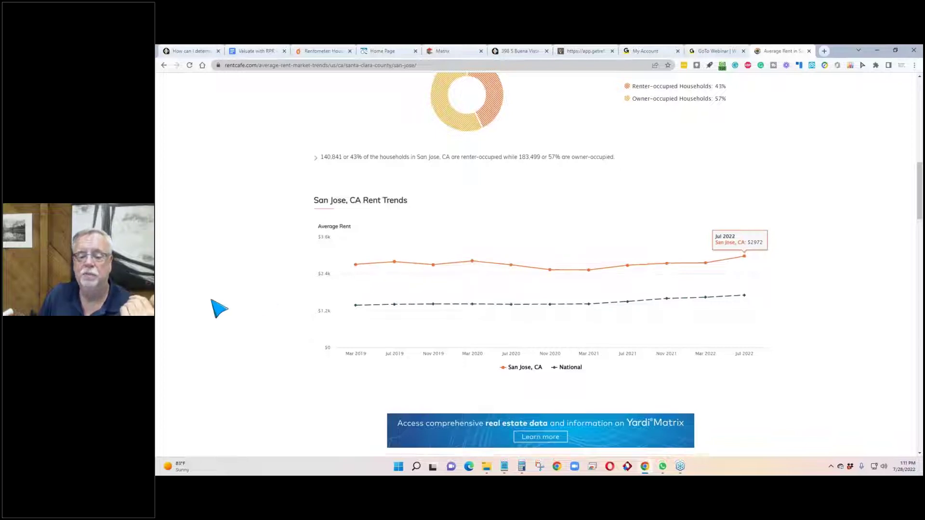
{"action": "scroll", "coordinate": [219, 308], "scroll_direction": "down", "scroll_amount": 3}
{"action": "scroll", "coordinate": [219, 309], "scroll_direction": "up", "scroll_amount": 10}
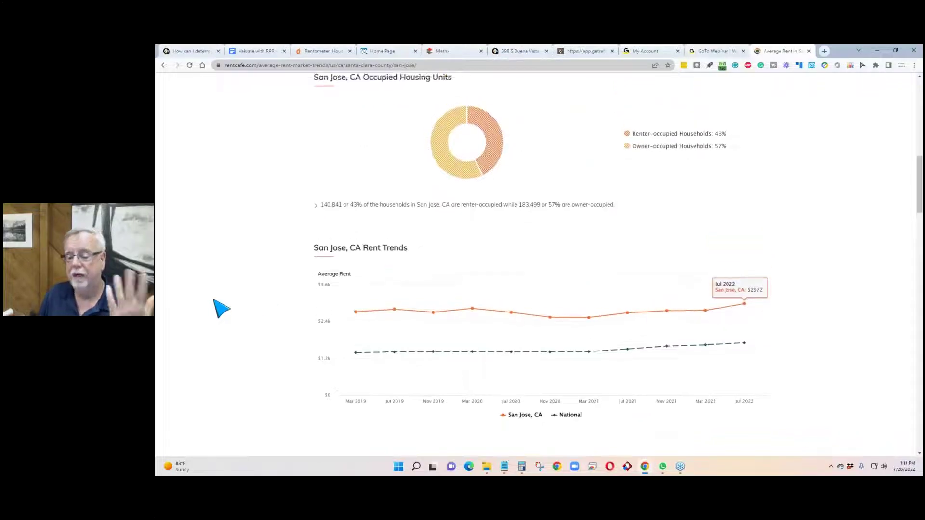
{"action": "scroll", "coordinate": [219, 308], "scroll_direction": "up", "scroll_amount": 5}
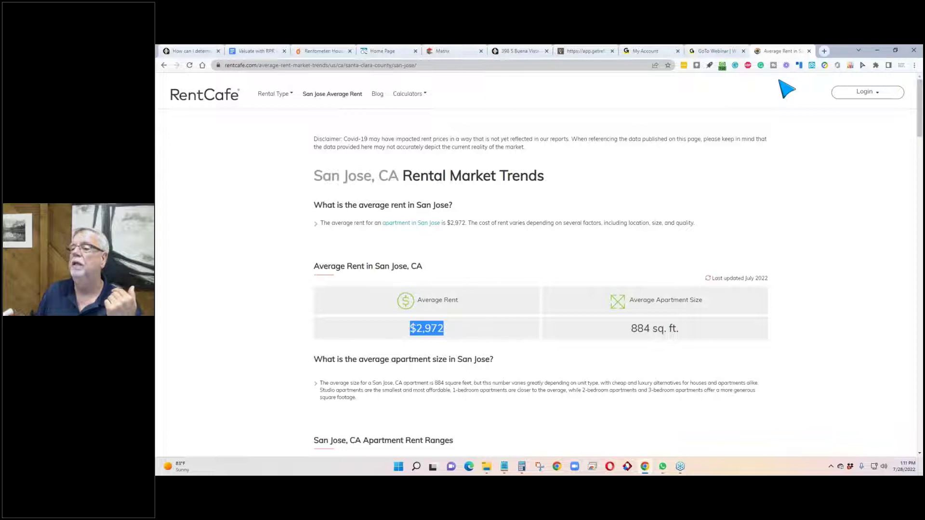
{"action": "left_click", "coordinate": [588, 51]}
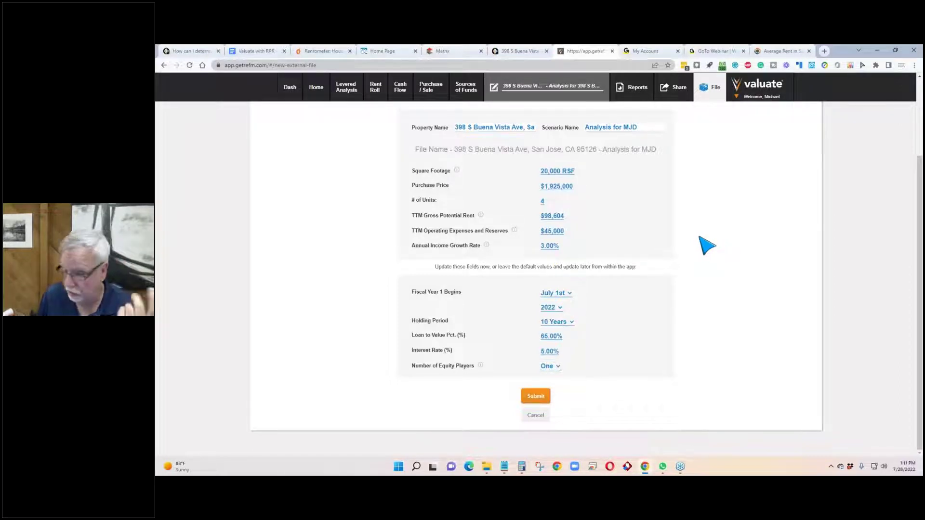
Step: Change the annual income growth rate on the setup form to 5.00%
{"action": "left_click", "coordinate": [550, 246]}
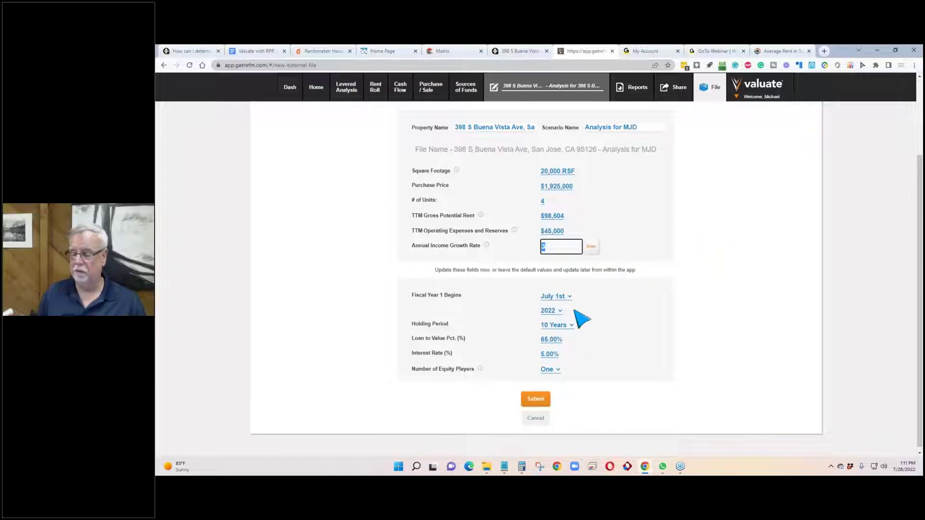
{"action": "type", "text": "5"}
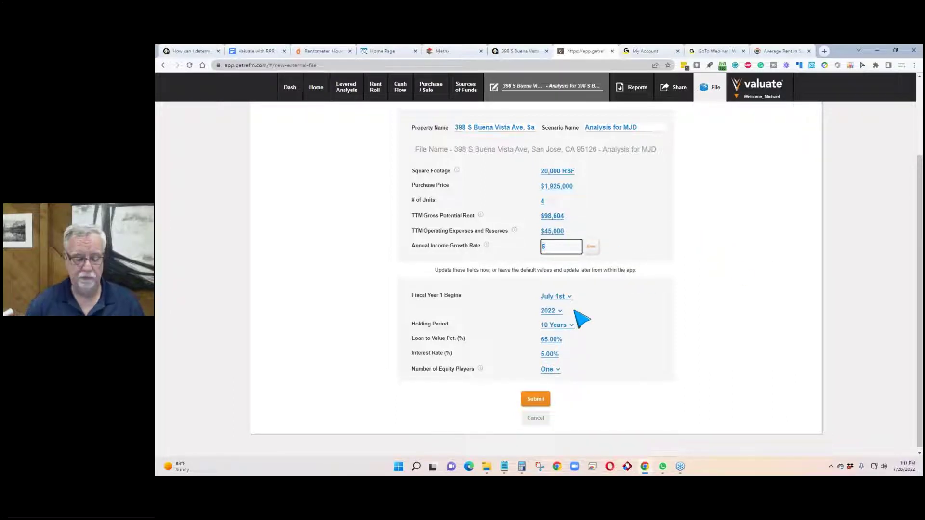
{"action": "key", "text": "Return"}
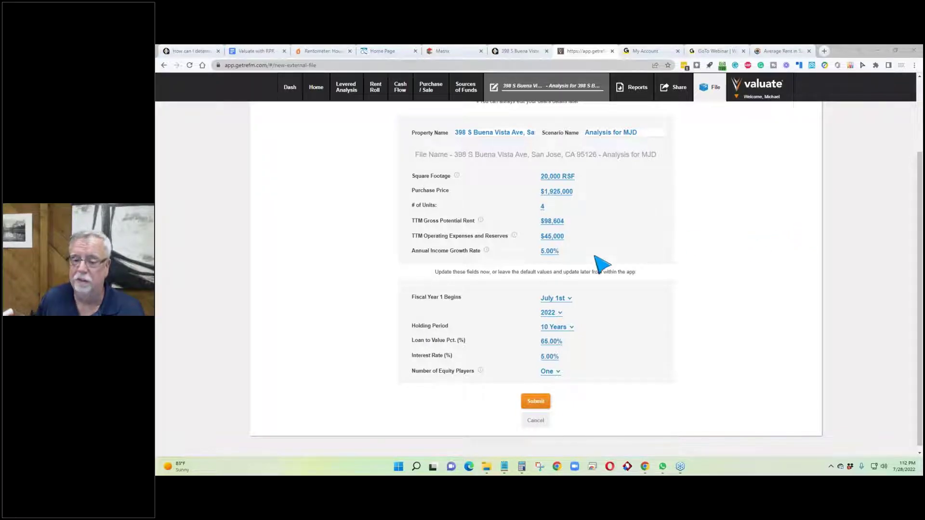
{"action": "scroll", "coordinate": [638, 270], "scroll_direction": "down", "scroll_amount": 1}
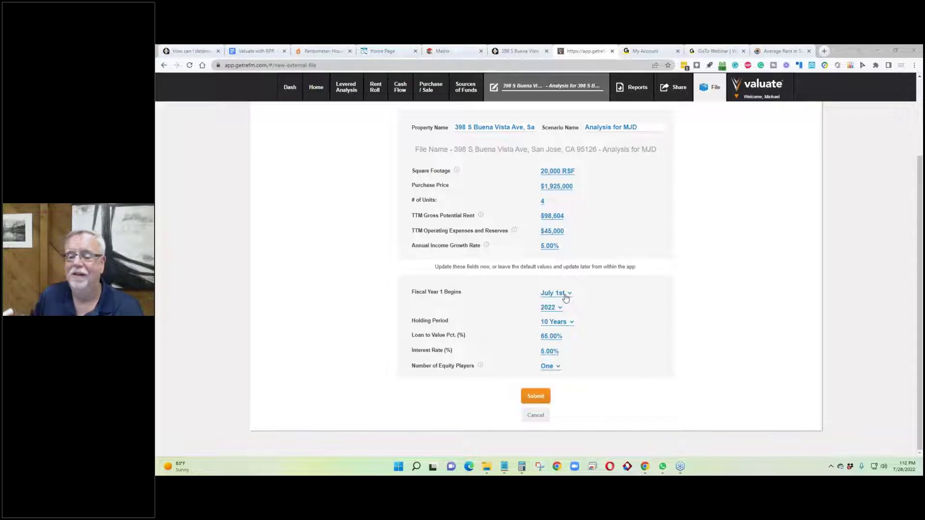
Step: Set fiscal year 1 to begin on September 1st
{"action": "left_click", "coordinate": [567, 298]}
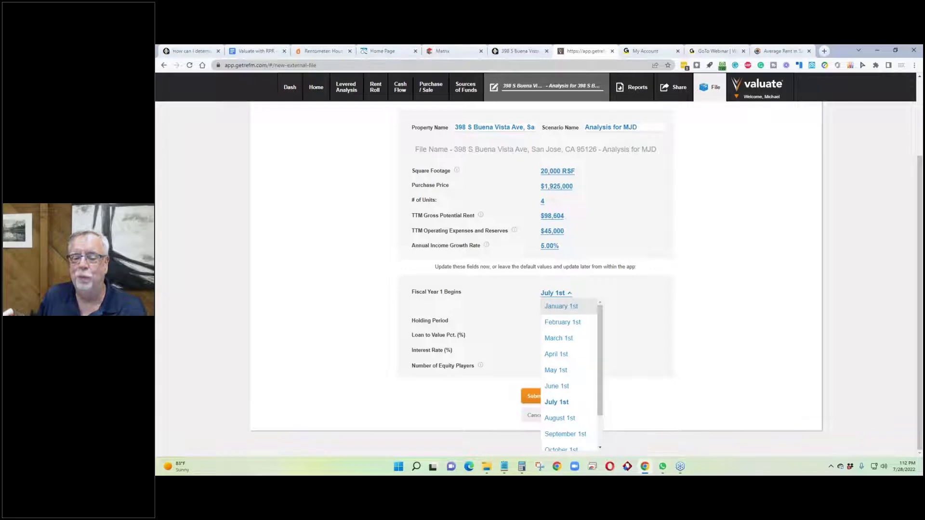
{"action": "left_click", "coordinate": [566, 295]}
{"action": "left_click", "coordinate": [566, 295]}
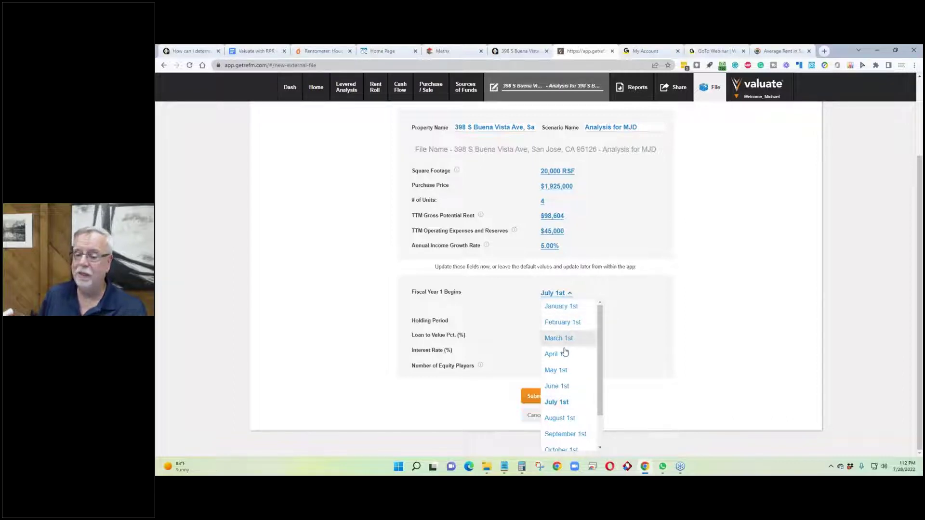
{"action": "left_click", "coordinate": [565, 435]}
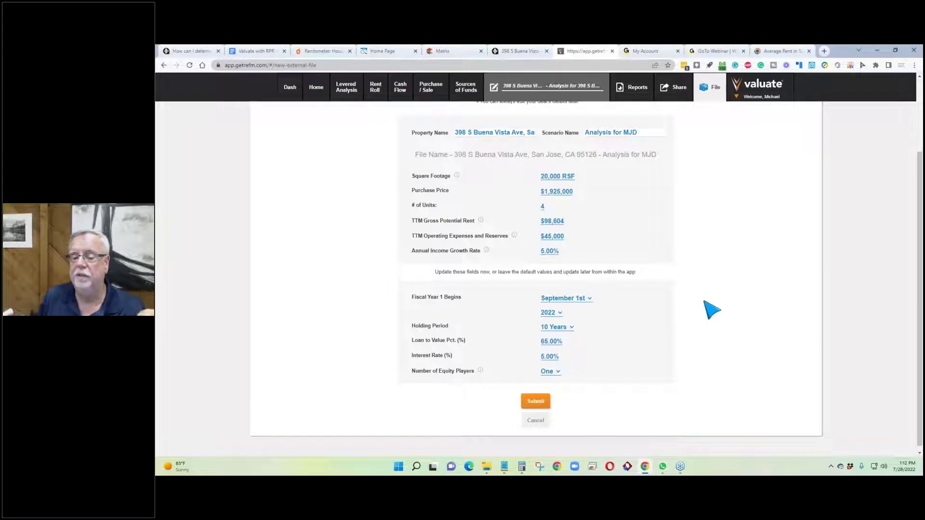
Step: Keep the holding period at 10 Years
{"action": "left_click", "coordinate": [564, 322]}
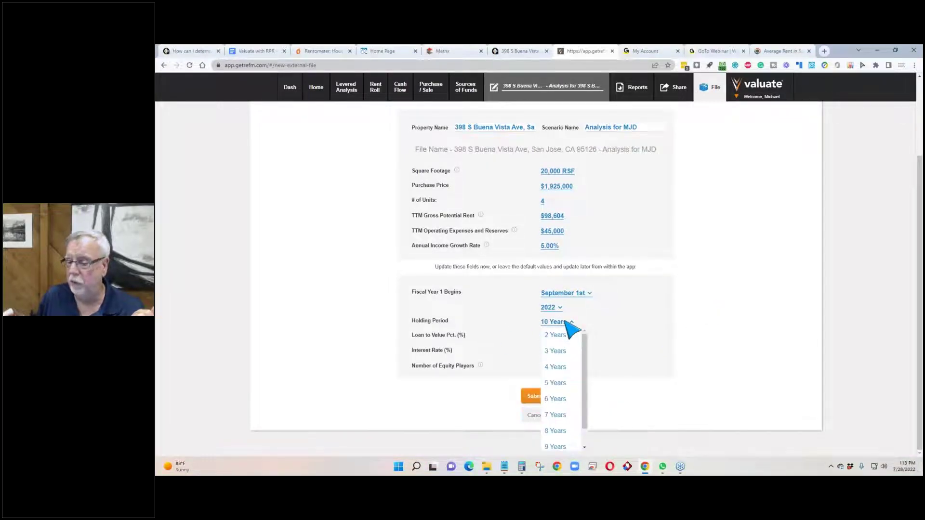
{"action": "scroll", "coordinate": [585, 411], "scroll_direction": "down", "scroll_amount": 1}
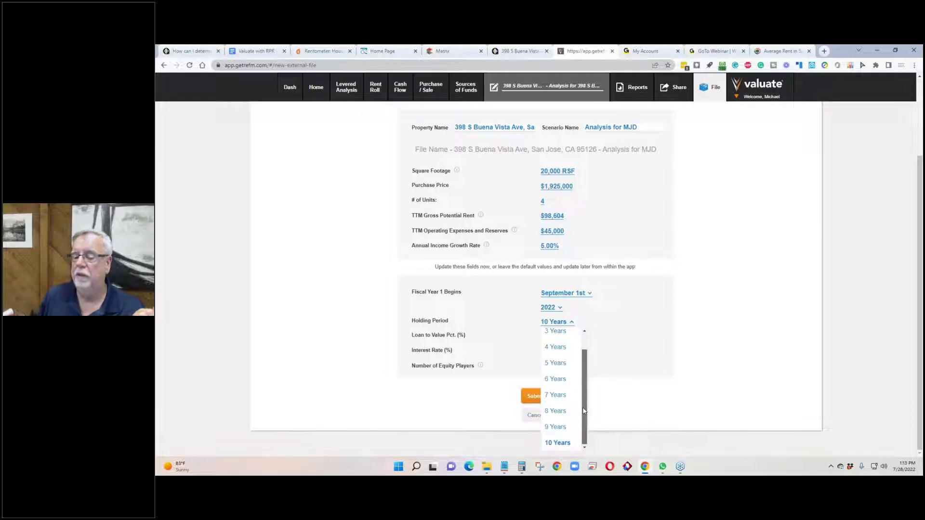
{"action": "scroll", "coordinate": [588, 369], "scroll_direction": "up", "scroll_amount": 1}
{"action": "scroll", "coordinate": [593, 356], "scroll_direction": "down", "scroll_amount": 1}
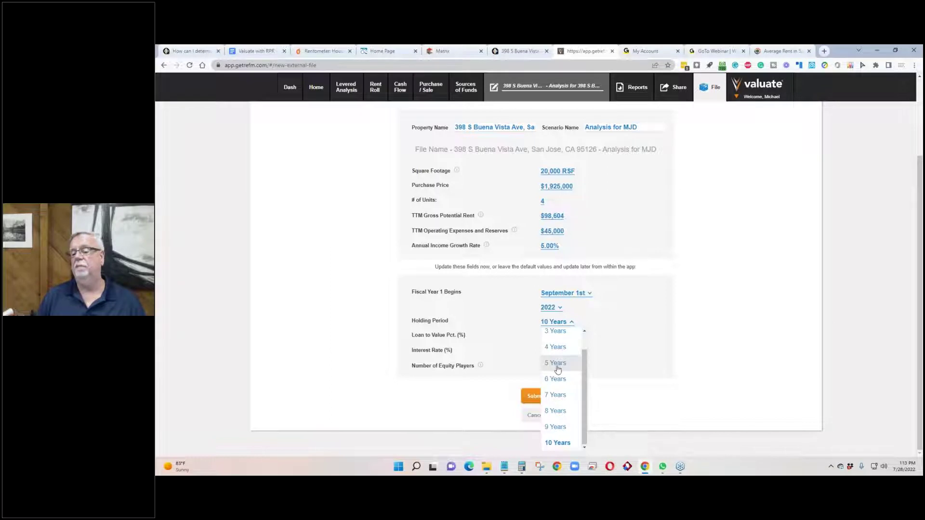
{"action": "left_click", "coordinate": [566, 444]}
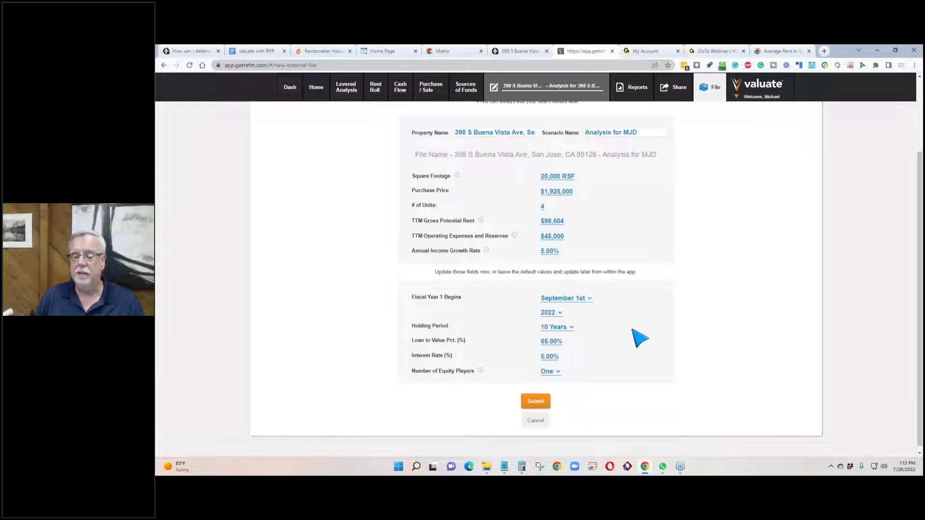
{"action": "left_click", "coordinate": [553, 342]}
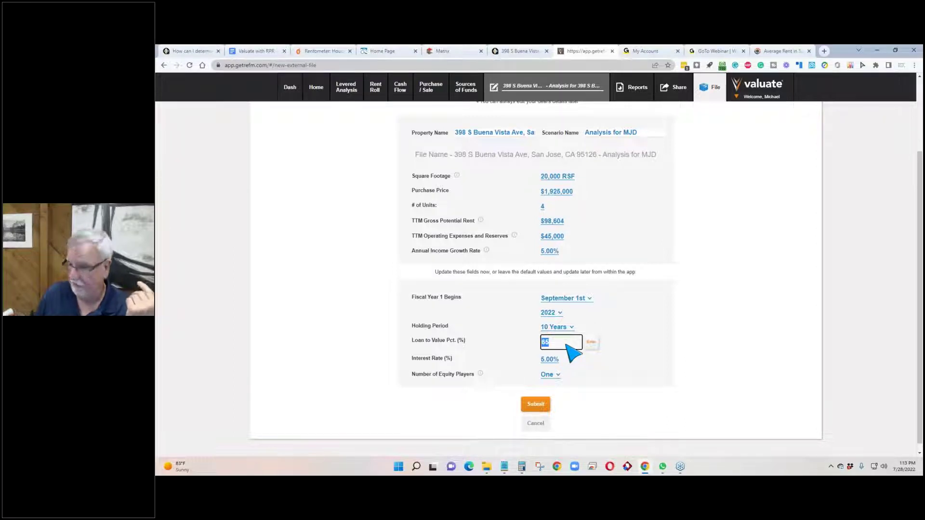
Step: Enter 70 as the loan-to-value percentage and 6 as the interest rate
{"action": "left_click", "coordinate": [567, 345]}
{"action": "double_click", "coordinate": [544, 343]}
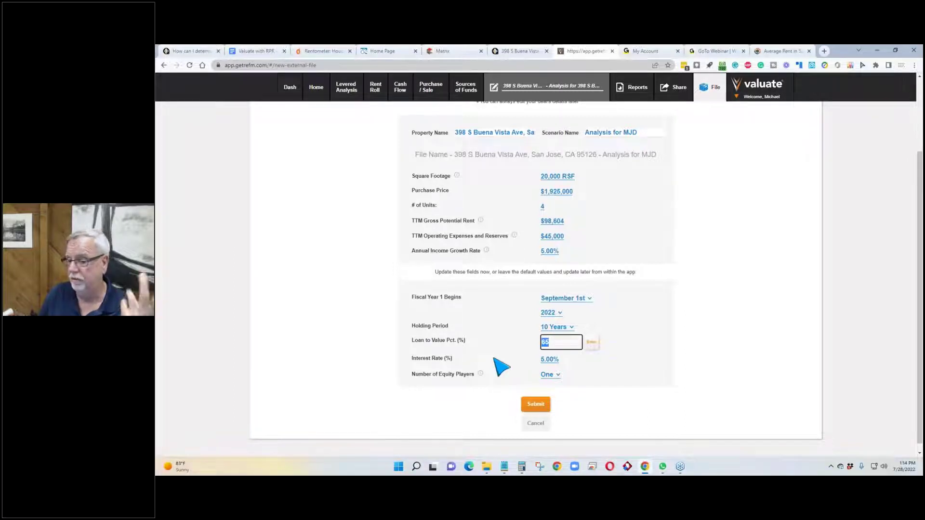
{"action": "key", "text": "Return"}
{"action": "left_click", "coordinate": [550, 361]}
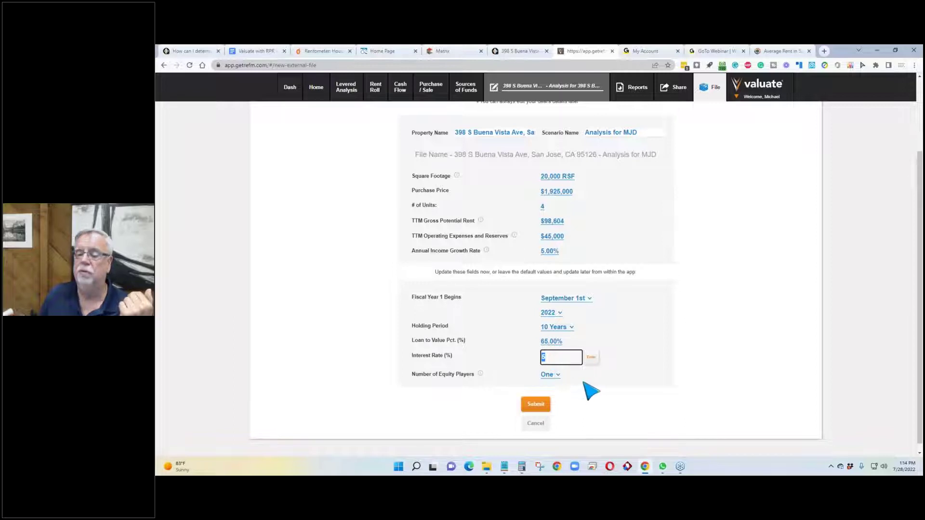
{"action": "key", "text": "Return"}
{"action": "left_click", "coordinate": [552, 342]}
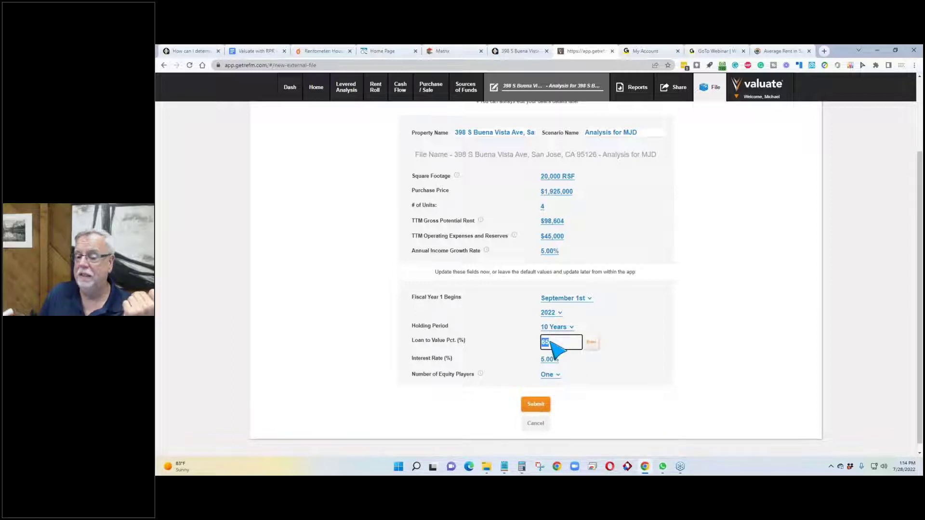
{"action": "type", "text": "70"}
{"action": "key", "text": "Tab"}
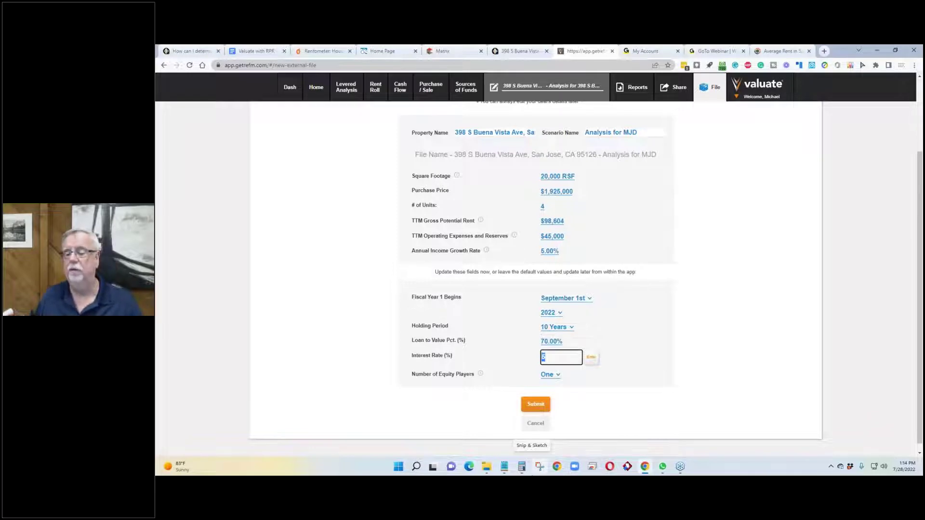
{"action": "type", "text": "6"}
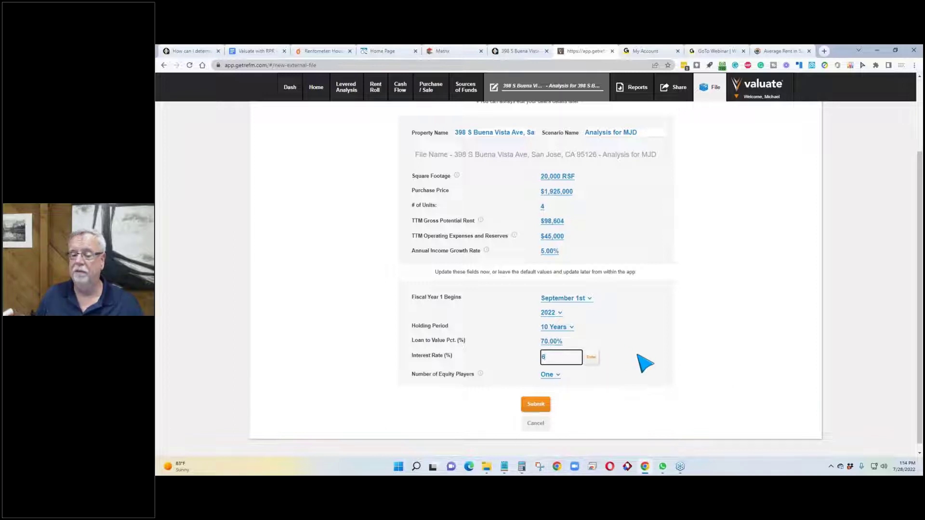
{"action": "key", "text": "Return"}
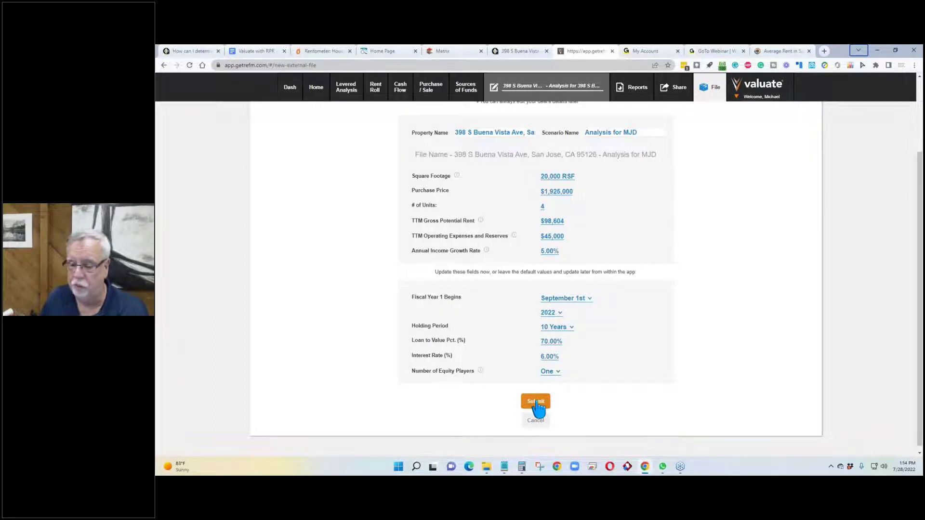
Step: Submit the deal details to build the analysis and expand its full warnings list
{"action": "left_click", "coordinate": [536, 402]}
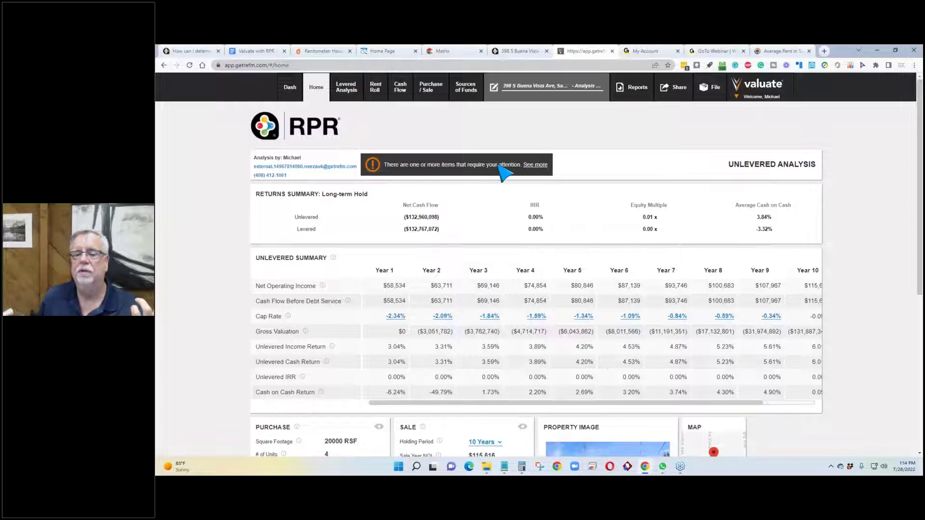
{"action": "left_click", "coordinate": [538, 165]}
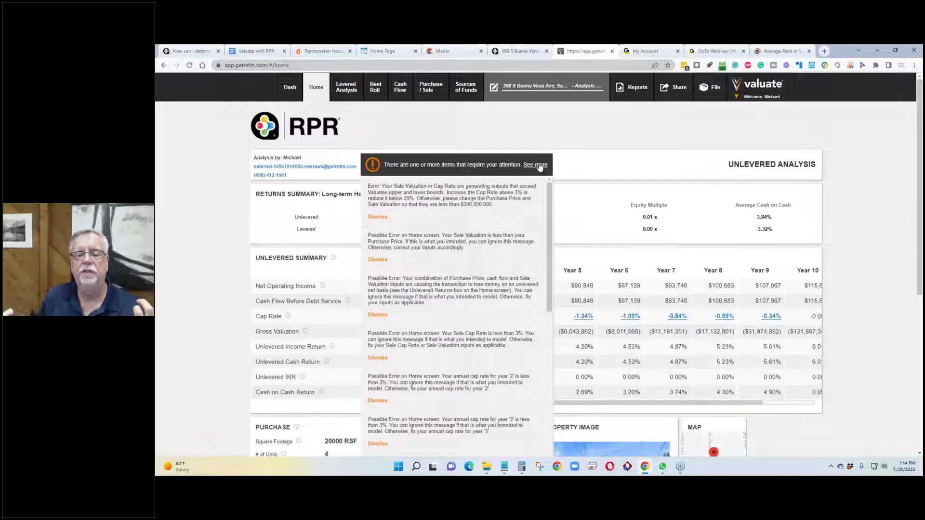
{"action": "left_click", "coordinate": [506, 231]}
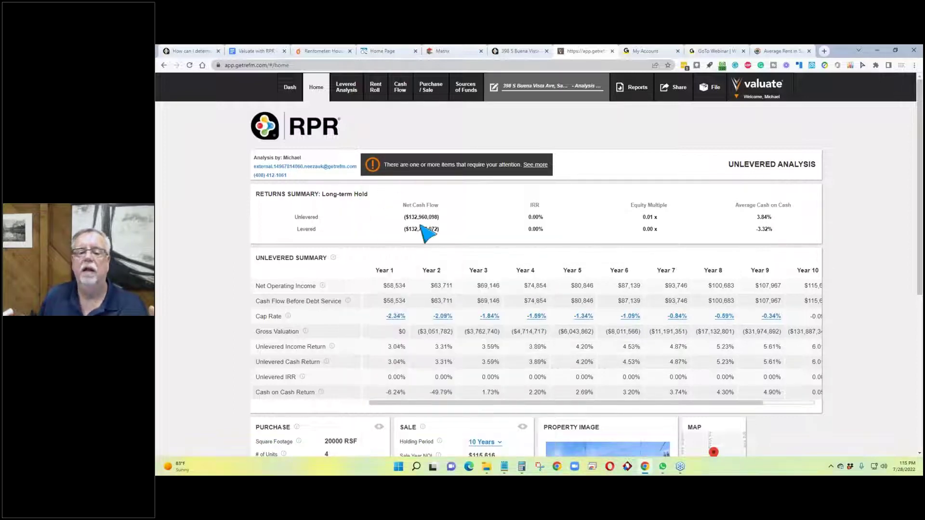
{"action": "left_click", "coordinate": [534, 166]}
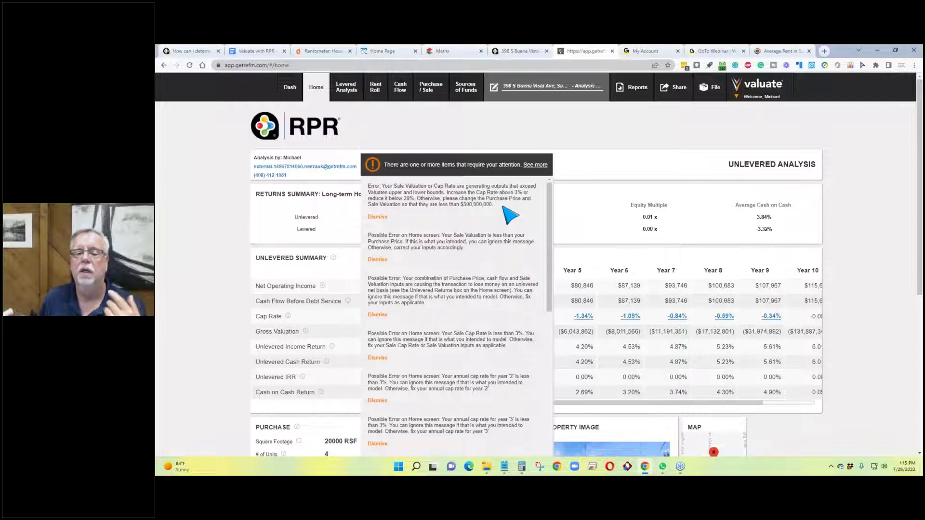
Step: Close the warnings and change occupancy under Purchase to 100%, giving a 3.04% Year 1 cap rate
{"action": "left_click", "coordinate": [587, 154]}
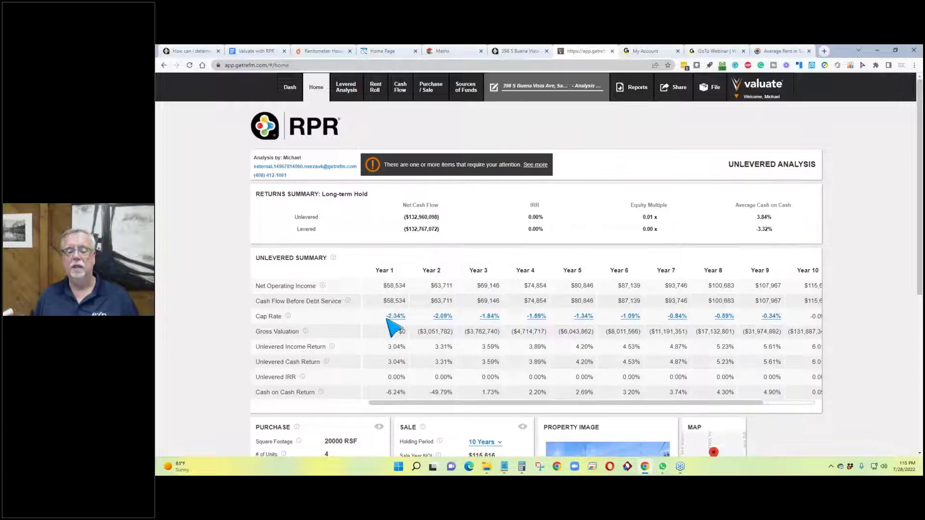
{"action": "scroll", "coordinate": [309, 304], "scroll_direction": "down", "scroll_amount": 2}
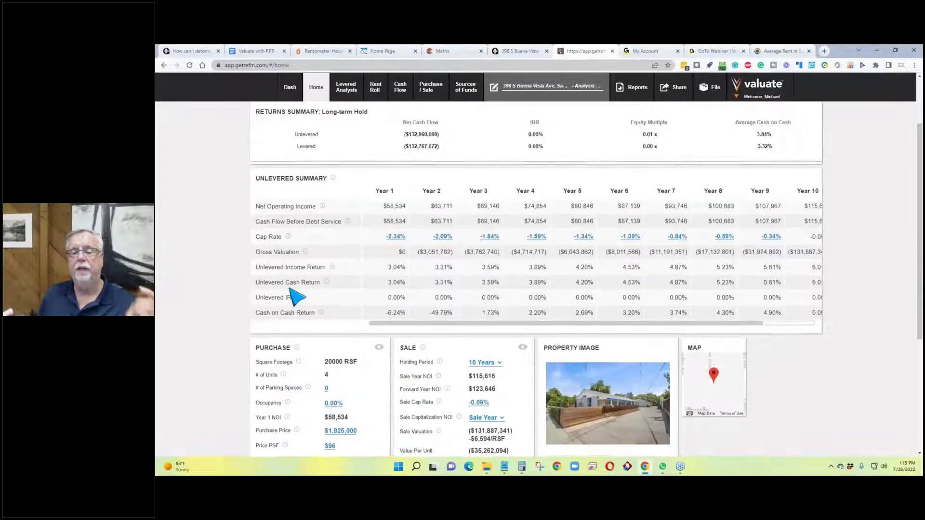
{"action": "scroll", "coordinate": [296, 298], "scroll_direction": "up", "scroll_amount": 2}
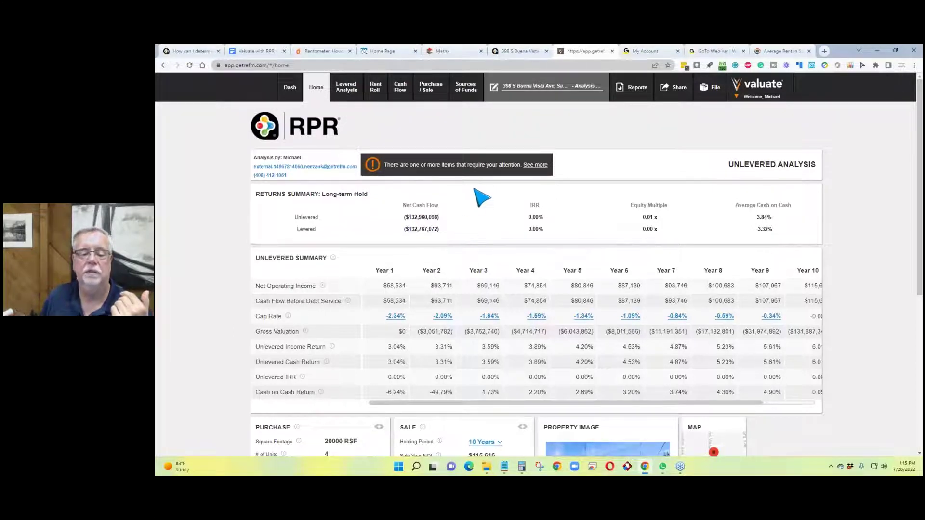
{"action": "scroll", "coordinate": [480, 198], "scroll_direction": "down", "scroll_amount": 2}
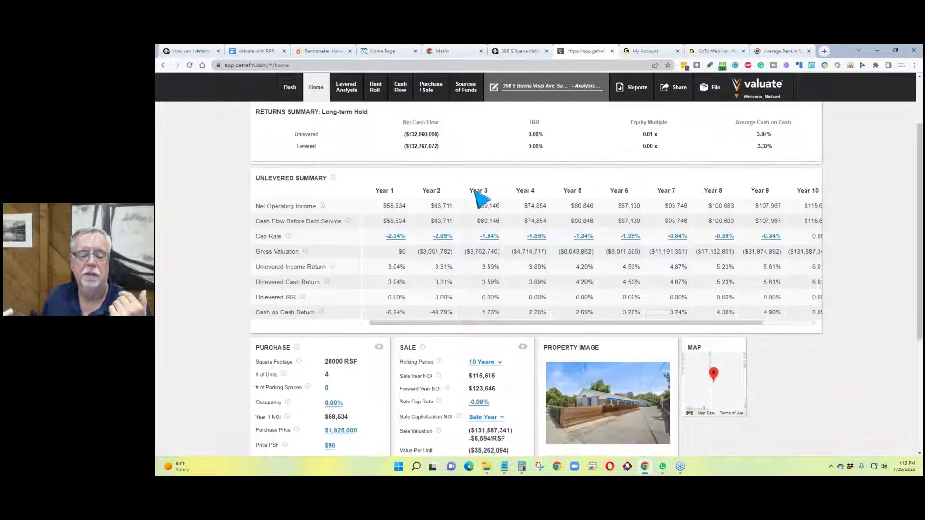
{"action": "scroll", "coordinate": [481, 198], "scroll_direction": "down", "scroll_amount": 1}
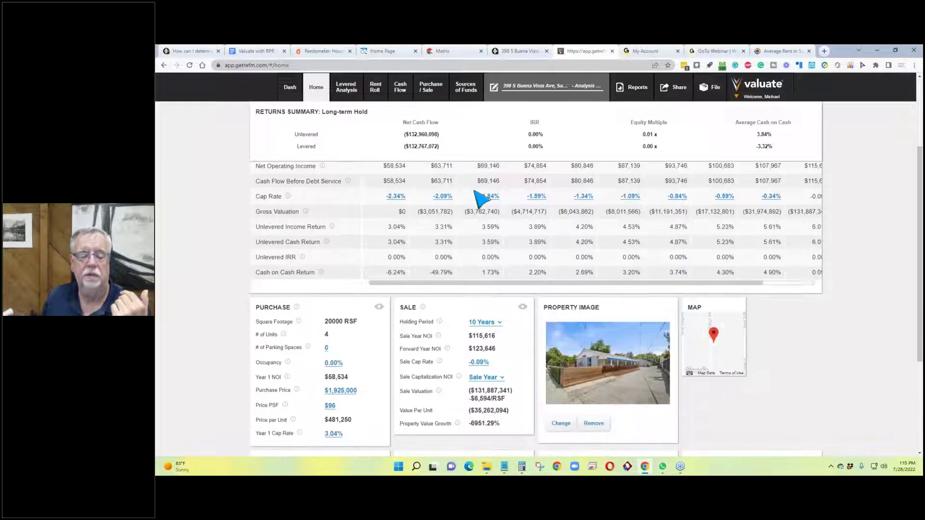
{"action": "left_click", "coordinate": [332, 364]}
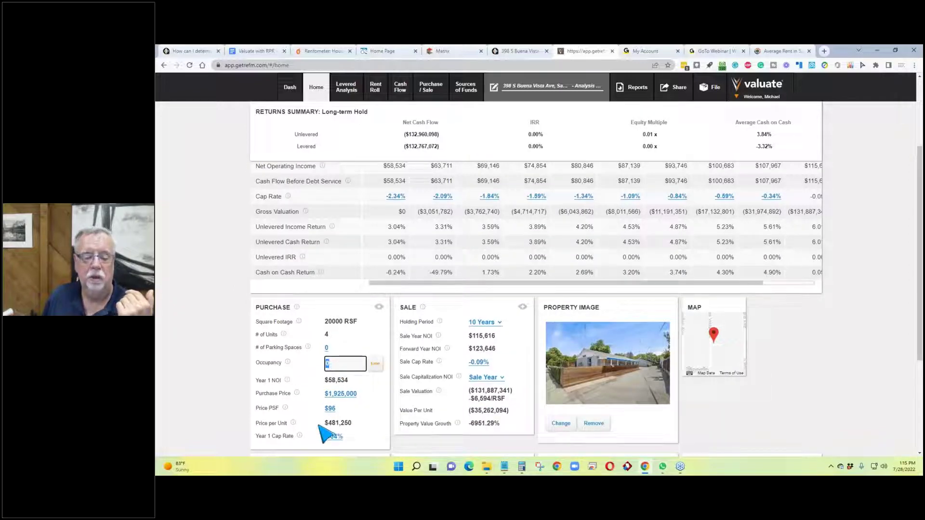
{"action": "type", "text": "100"}
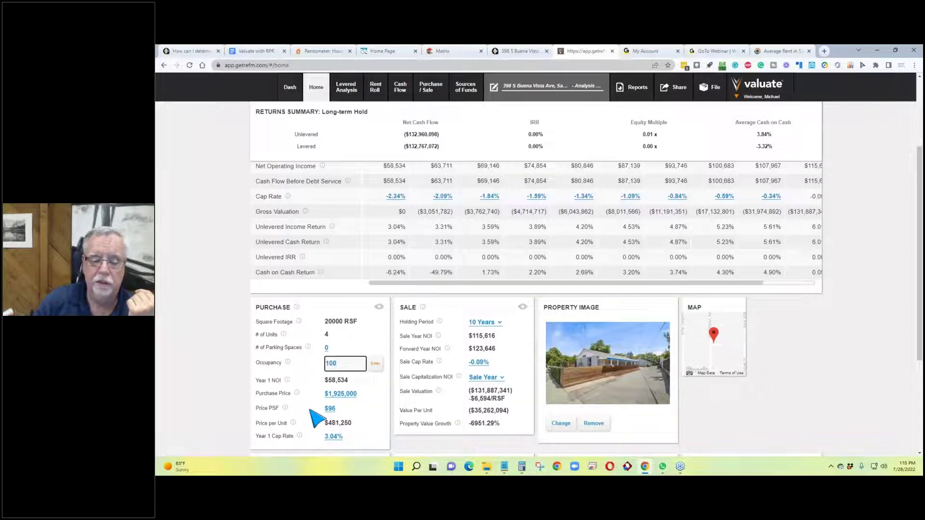
{"action": "left_click", "coordinate": [381, 364]}
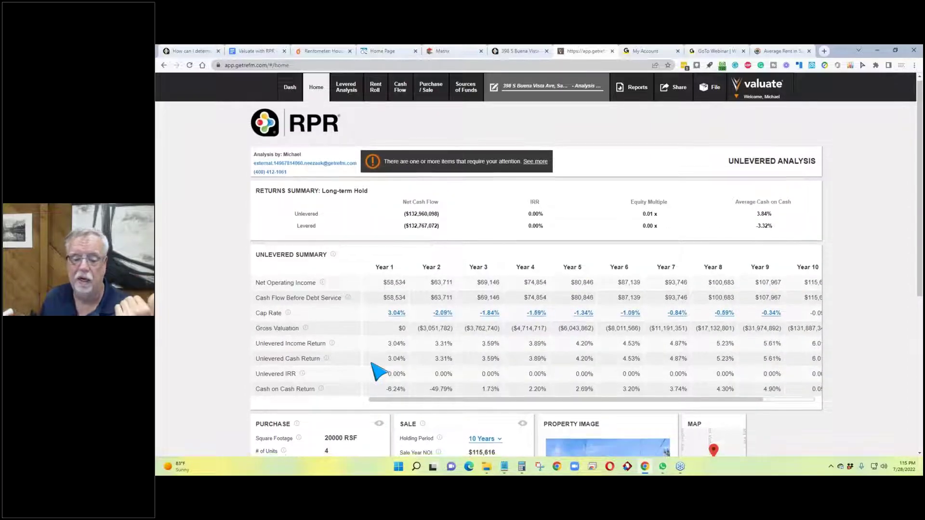
{"action": "scroll", "coordinate": [378, 370], "scroll_direction": "down", "scroll_amount": 3}
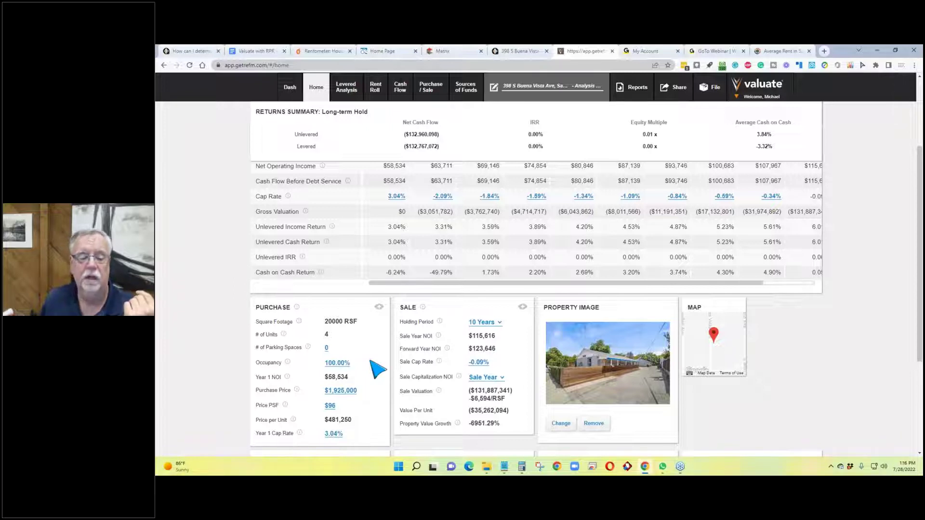
{"action": "scroll", "coordinate": [378, 370], "scroll_direction": "down", "scroll_amount": 1}
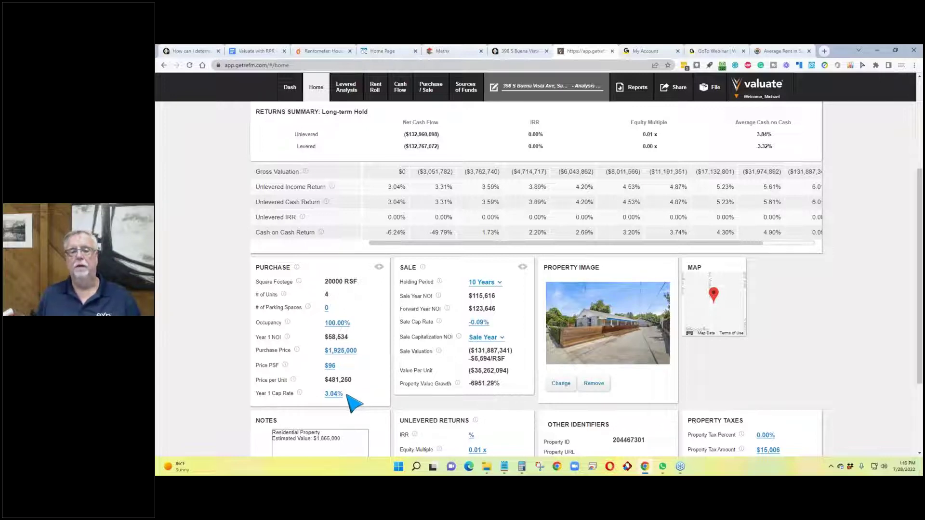
{"action": "left_click", "coordinate": [452, 50]}
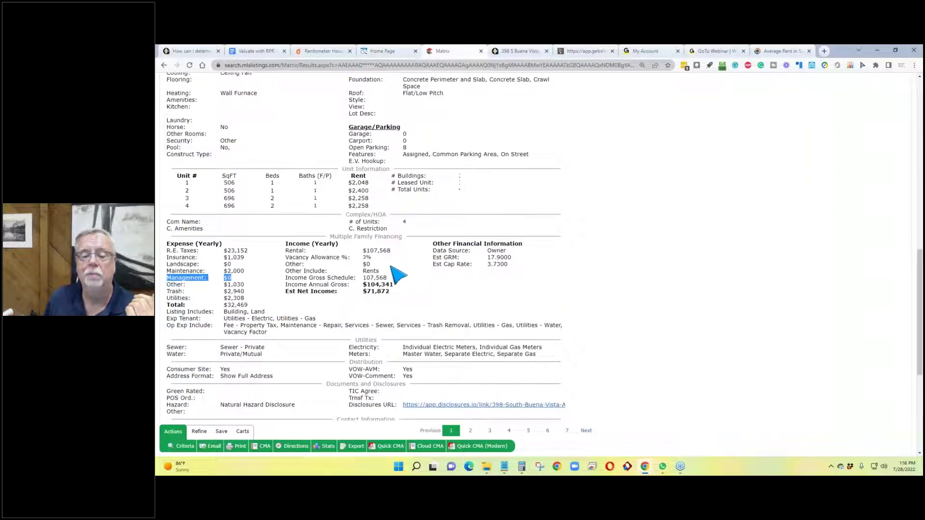
{"action": "left_click_drag", "start_coordinate": [520, 269], "coordinate": [433, 264]}
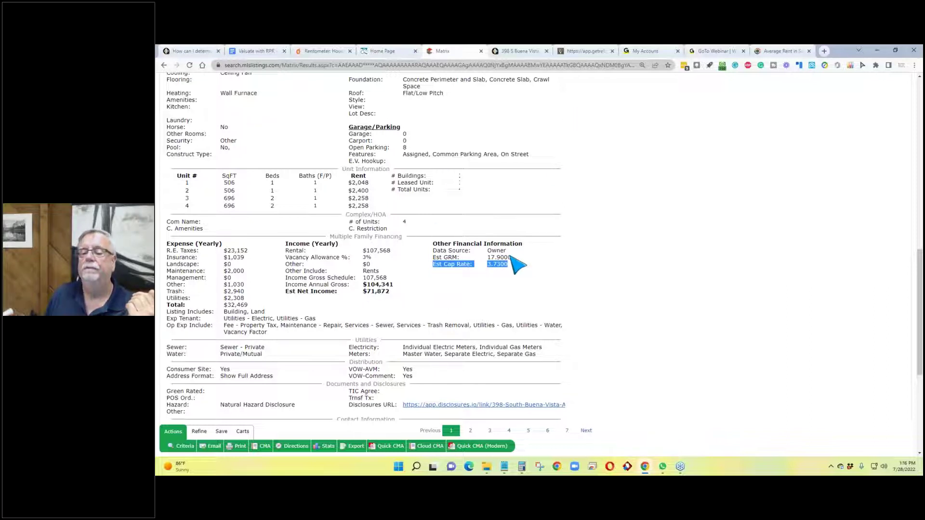
{"action": "left_click_drag", "start_coordinate": [513, 258], "coordinate": [487, 259]}
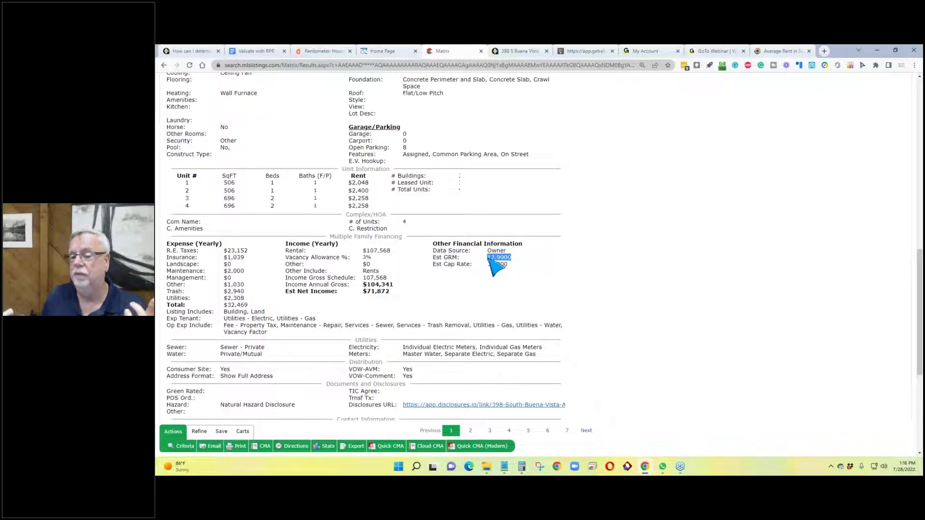
{"action": "left_click", "coordinate": [574, 51]}
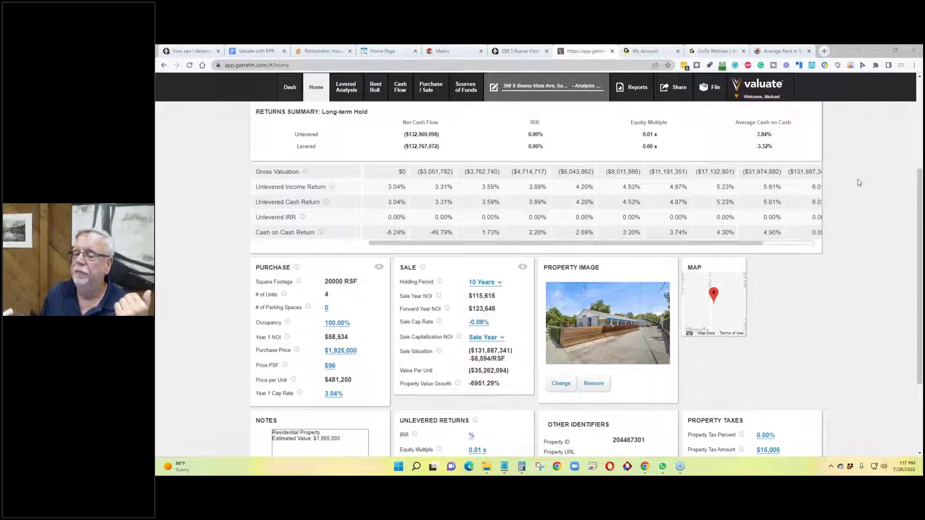
{"action": "scroll", "coordinate": [209, 253], "scroll_direction": "down", "scroll_amount": 2}
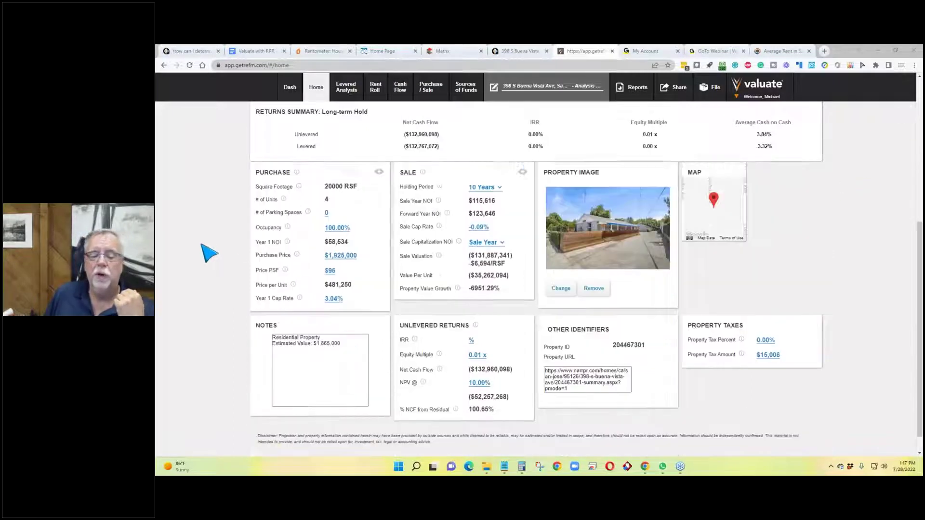
{"action": "scroll", "coordinate": [210, 253], "scroll_direction": "down", "scroll_amount": 1}
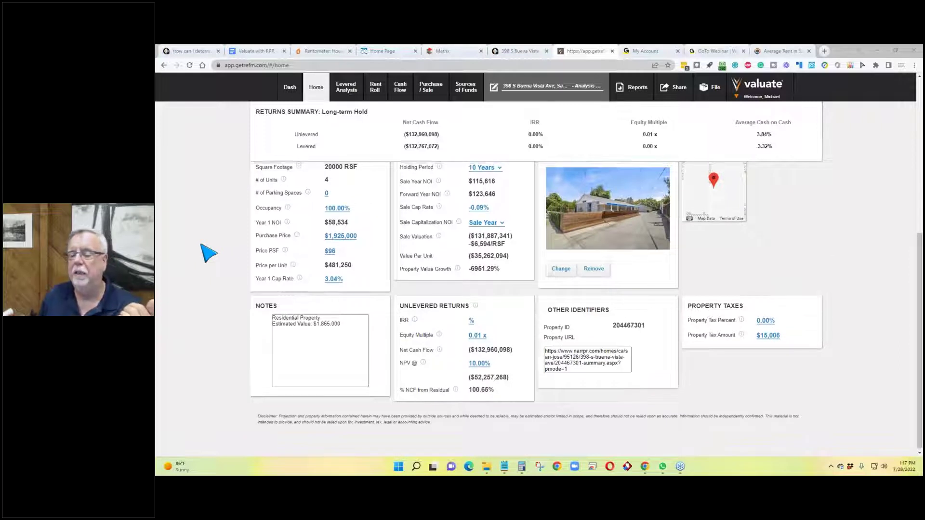
{"action": "scroll", "coordinate": [210, 253], "scroll_direction": "up", "scroll_amount": 3}
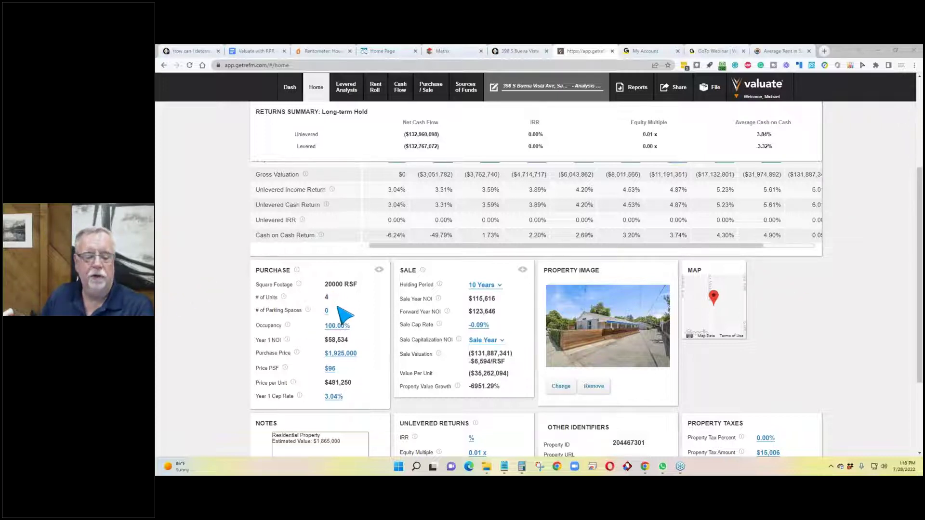
{"action": "scroll", "coordinate": [345, 316], "scroll_direction": "down", "scroll_amount": 2}
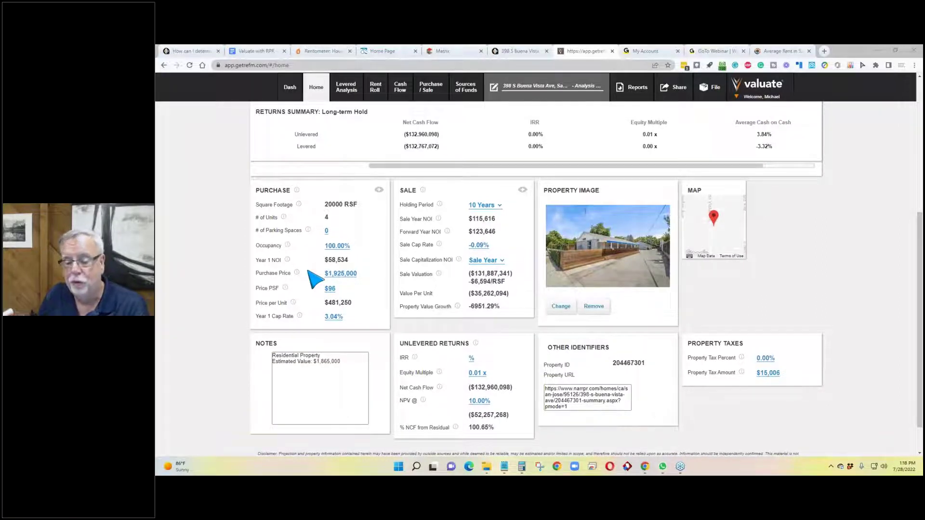
{"action": "scroll", "coordinate": [308, 269], "scroll_direction": "up", "scroll_amount": 6}
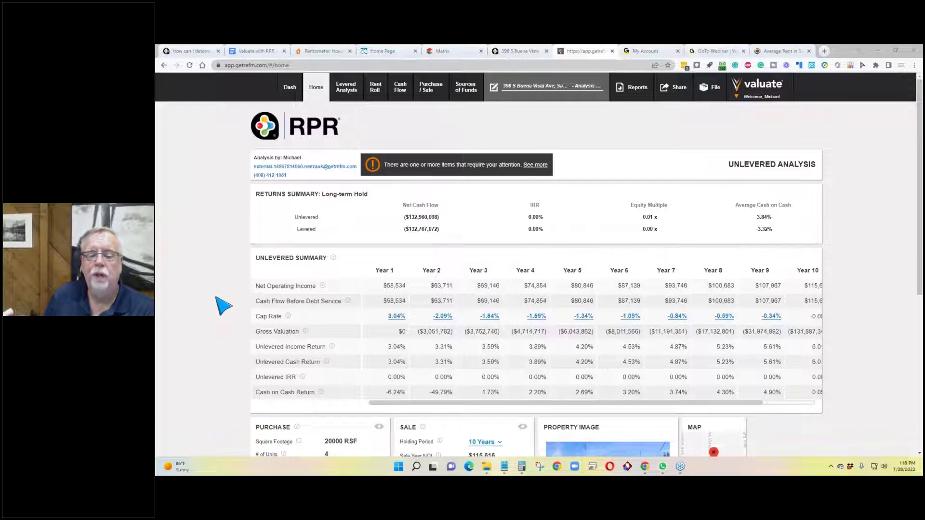
{"action": "scroll", "coordinate": [222, 306], "scroll_direction": "down", "scroll_amount": 1}
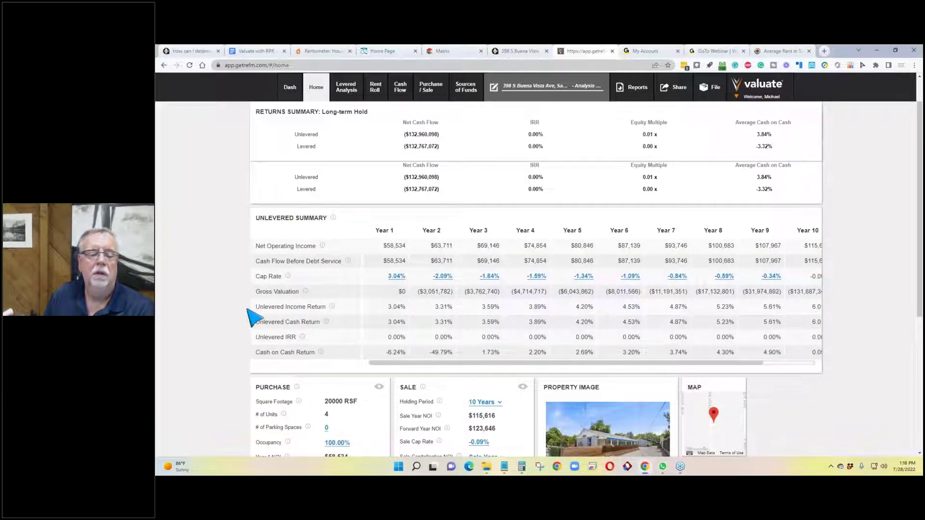
{"action": "scroll", "coordinate": [256, 314], "scroll_direction": "down", "scroll_amount": 2}
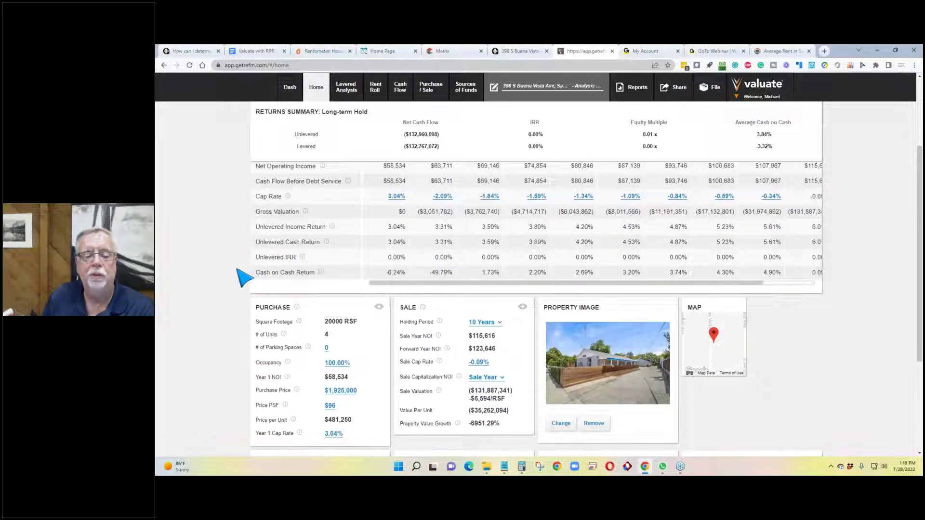
{"action": "scroll", "coordinate": [243, 277], "scroll_direction": "up", "scroll_amount": 3}
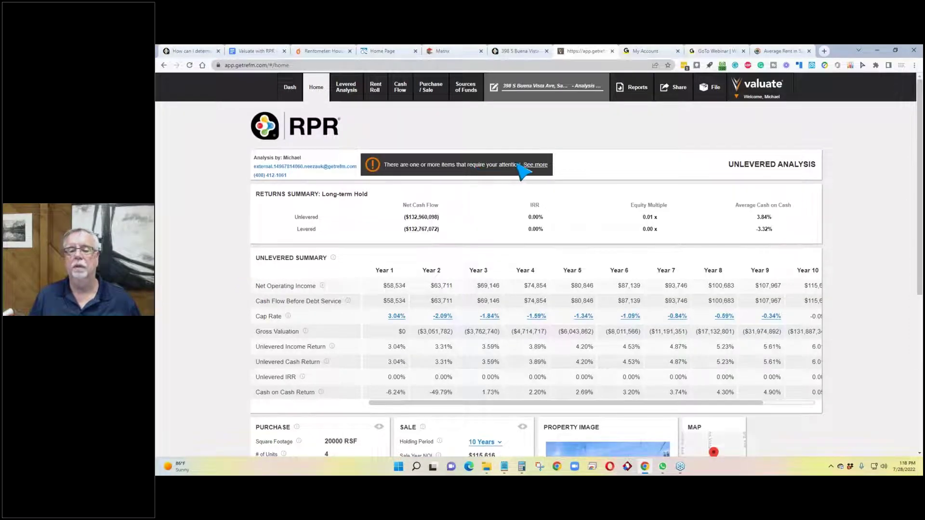
Step: Switch to the Levered Analysis view, showing 70% debt/30% equity and a 0.60x Year 1 DSCR
{"action": "left_click", "coordinate": [536, 166]}
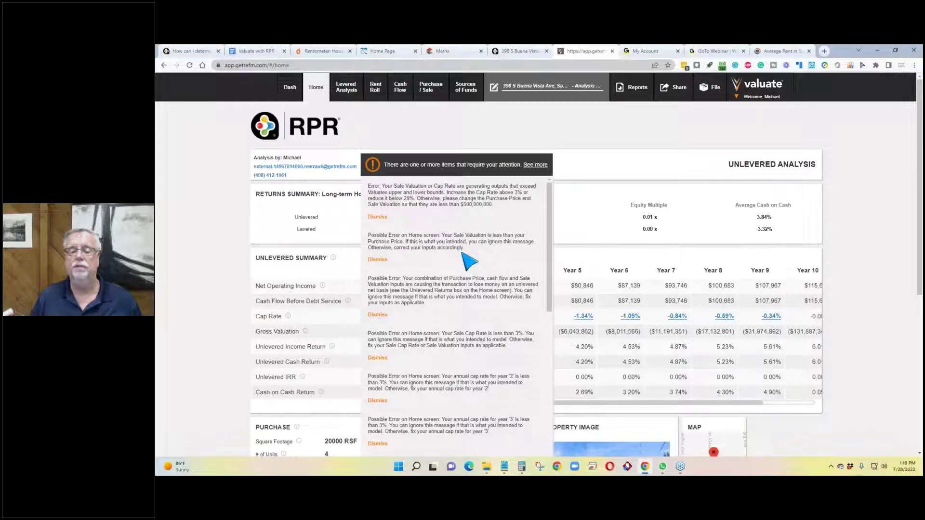
{"action": "left_click", "coordinate": [554, 171]}
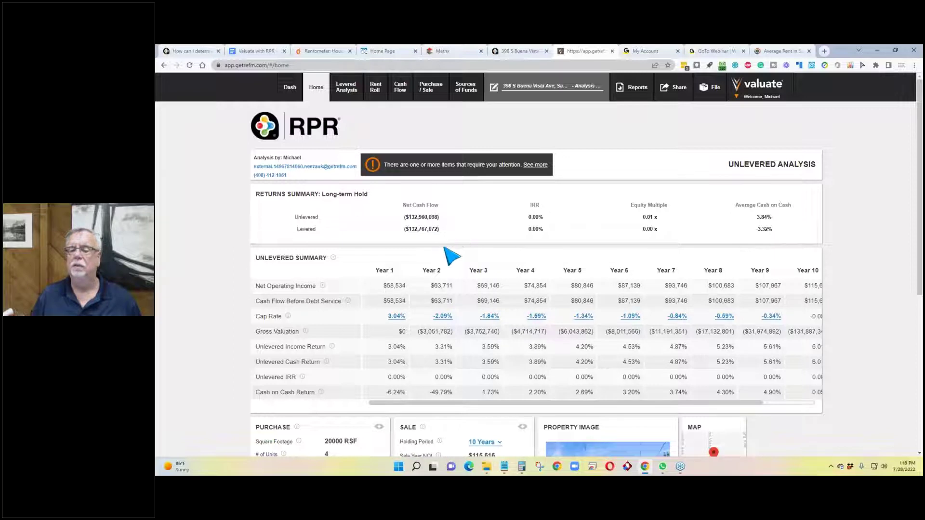
{"action": "left_click", "coordinate": [542, 169]}
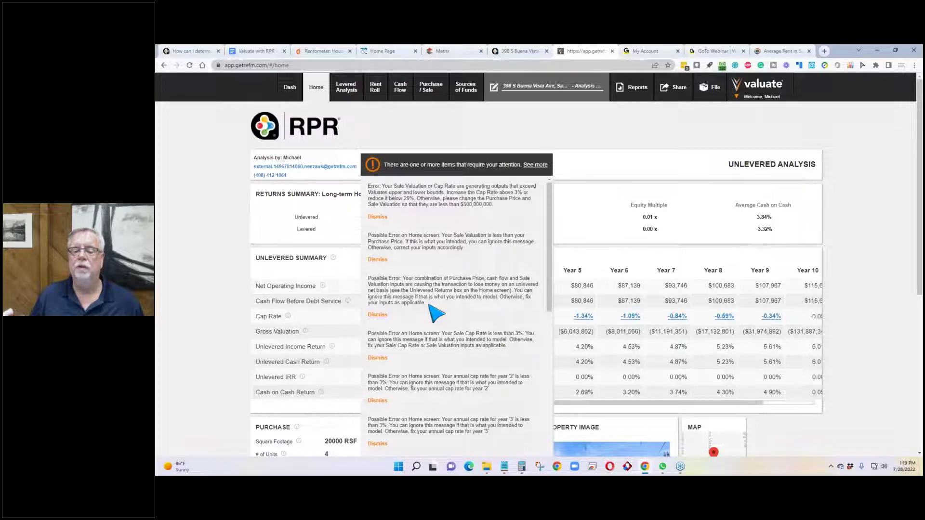
{"action": "left_click", "coordinate": [333, 311]}
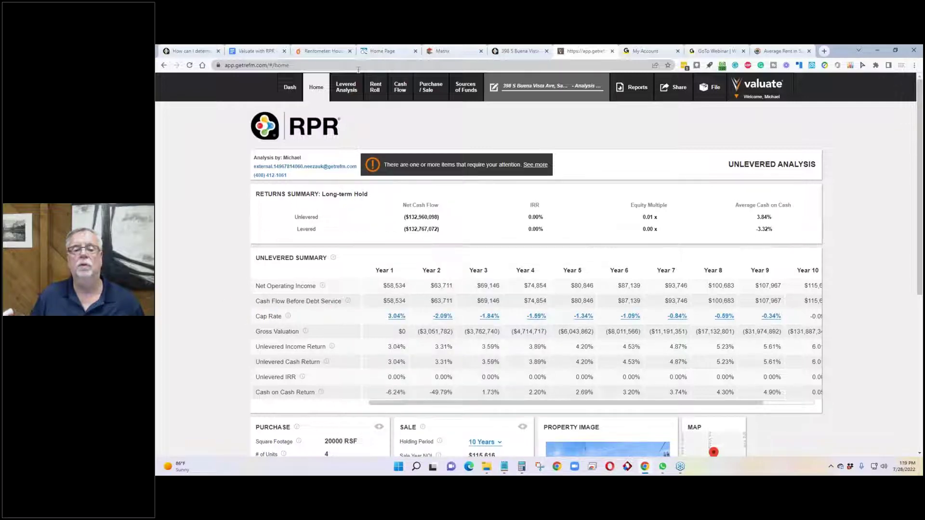
{"action": "left_click", "coordinate": [348, 92]}
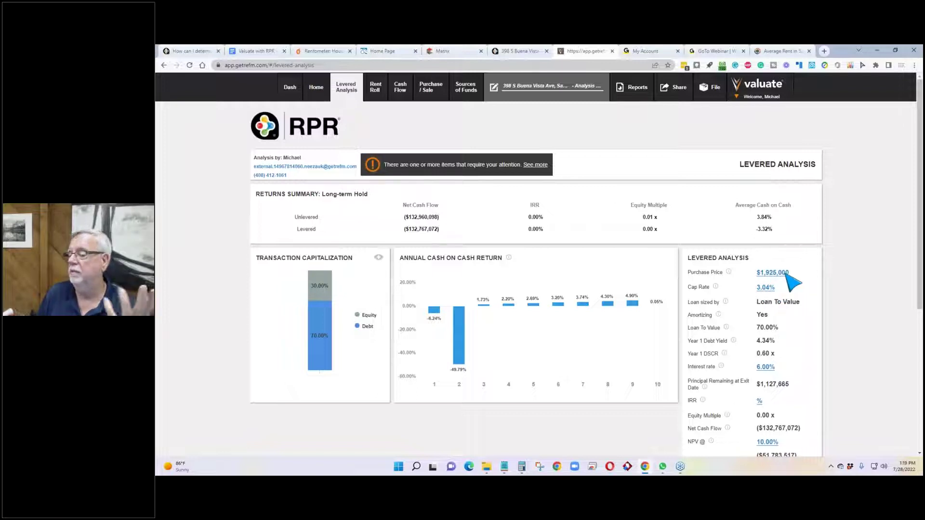
Step: Expand and scroll through the full list of analysis warnings
{"action": "scroll", "coordinate": [789, 276], "scroll_direction": "down", "scroll_amount": 2}
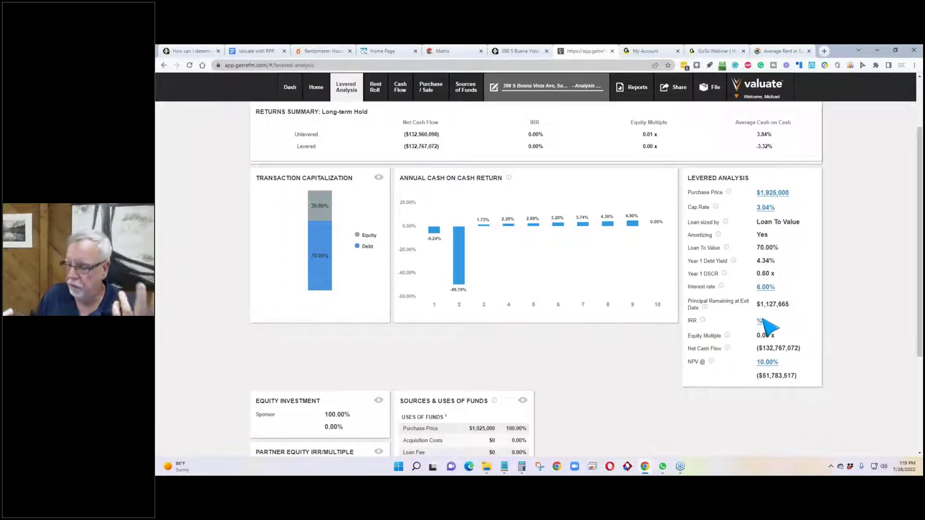
{"action": "scroll", "coordinate": [423, 308], "scroll_direction": "up", "scroll_amount": 2}
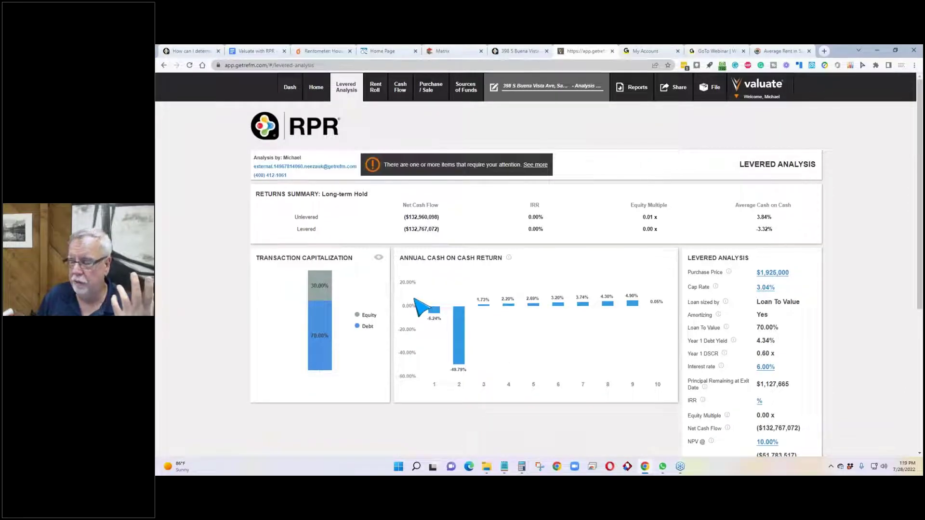
{"action": "left_click", "coordinate": [529, 165]}
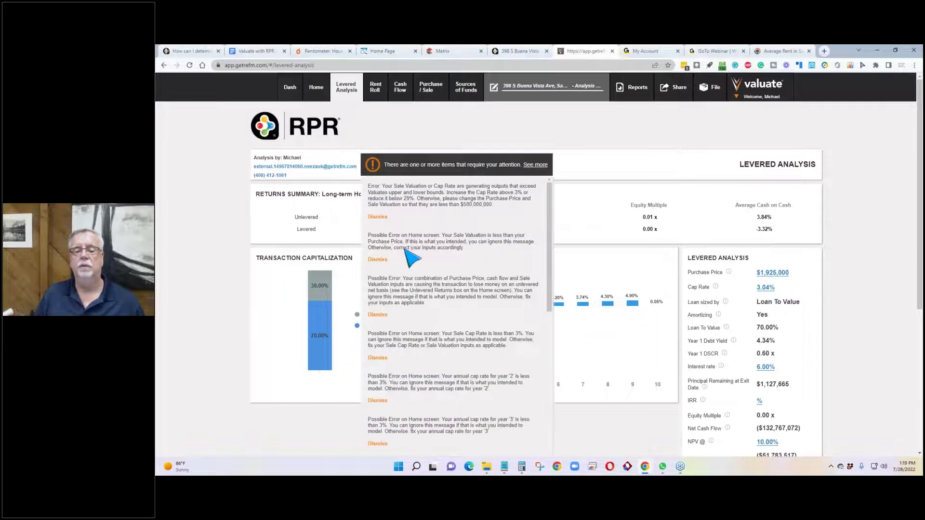
{"action": "scroll", "coordinate": [406, 215], "scroll_direction": "down", "scroll_amount": 5}
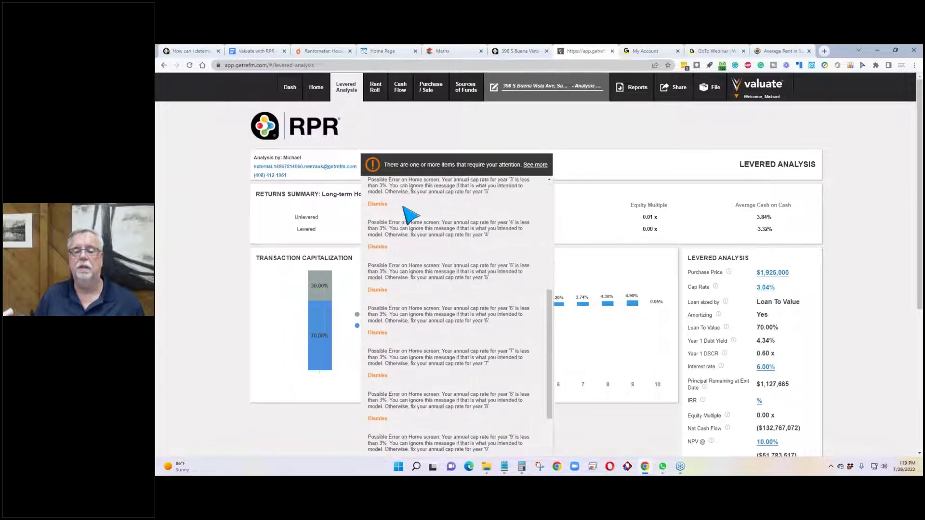
{"action": "scroll", "coordinate": [227, 240], "scroll_direction": "down", "scroll_amount": 4}
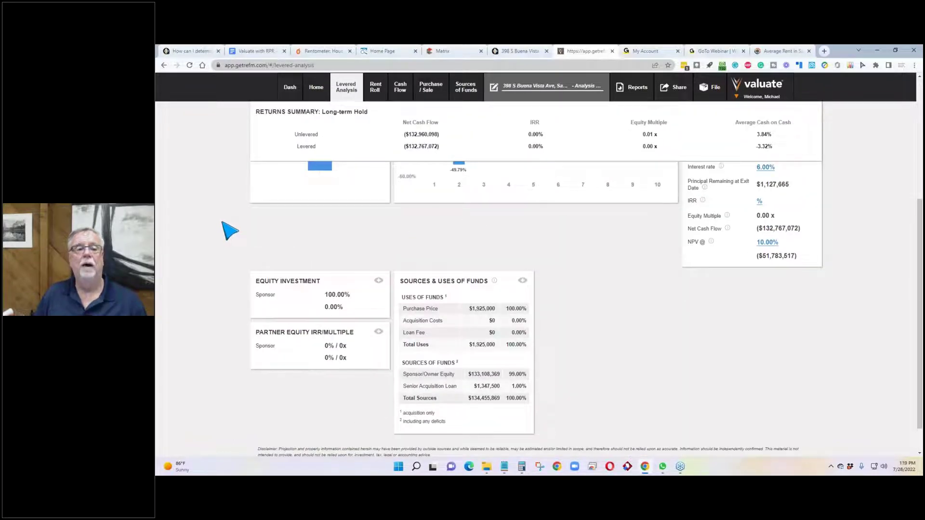
{"action": "scroll", "coordinate": [227, 231], "scroll_direction": "up", "scroll_amount": 5}
{"action": "left_click", "coordinate": [533, 50]}
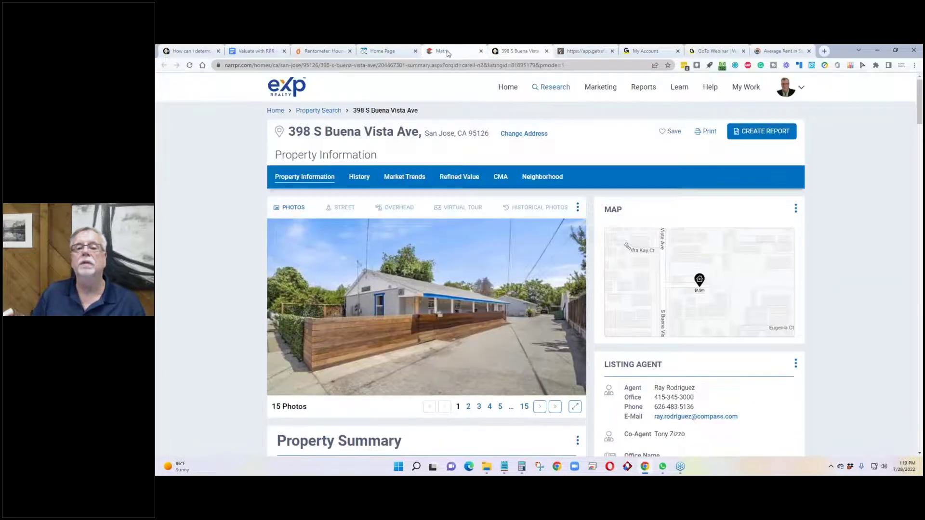
{"action": "left_click", "coordinate": [449, 51]}
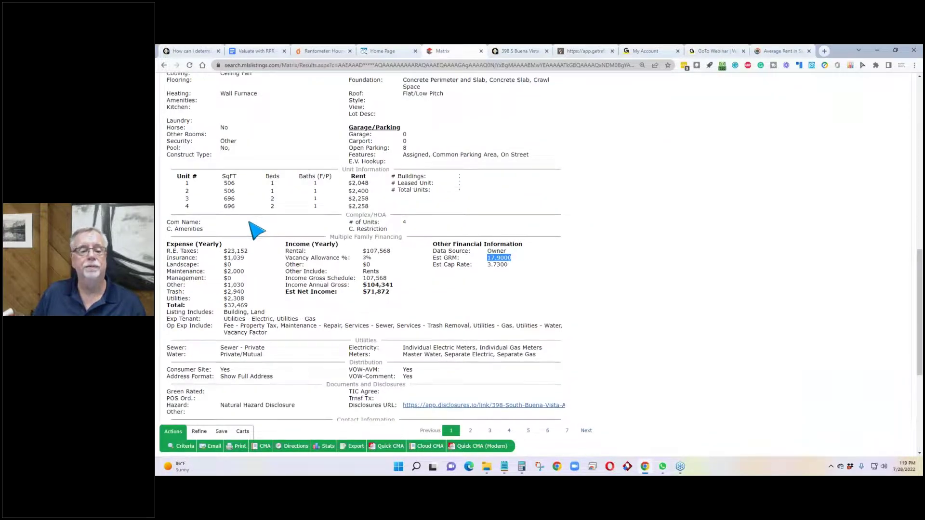
{"action": "scroll", "coordinate": [241, 219], "scroll_direction": "up", "scroll_amount": 10}
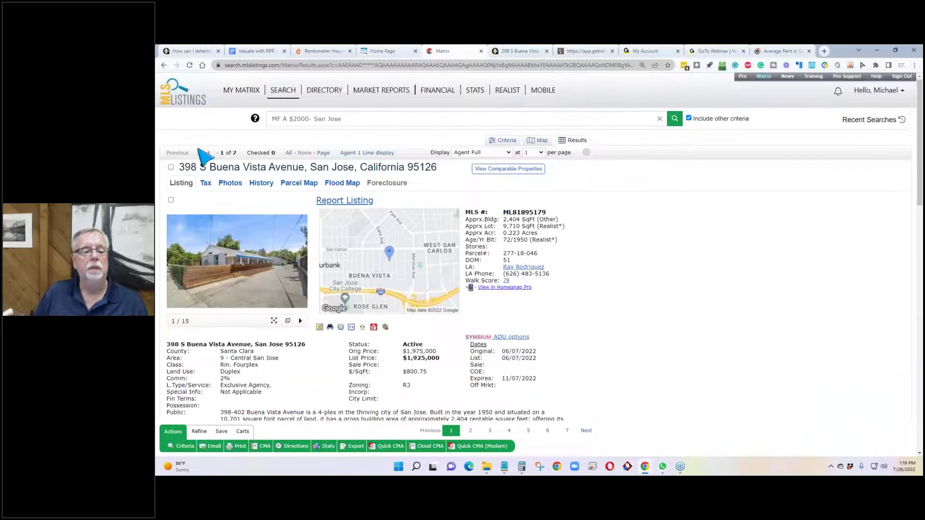
{"action": "left_click", "coordinate": [205, 154]}
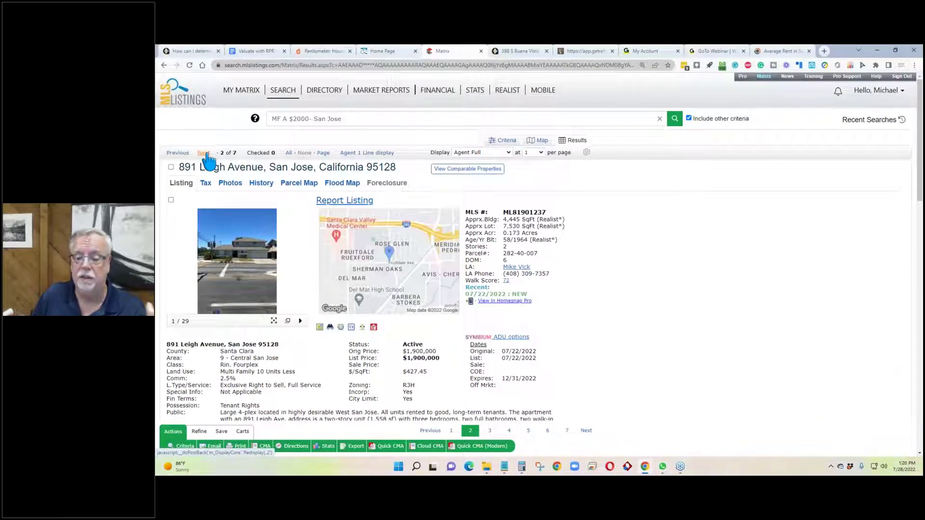
{"action": "scroll", "coordinate": [208, 161], "scroll_direction": "down", "scroll_amount": 5}
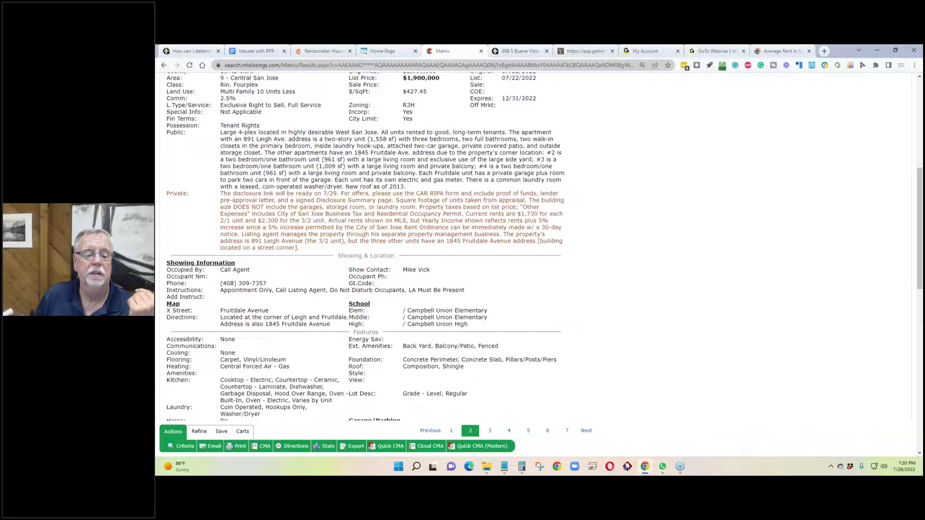
{"action": "scroll", "coordinate": [265, 276], "scroll_direction": "down", "scroll_amount": 5}
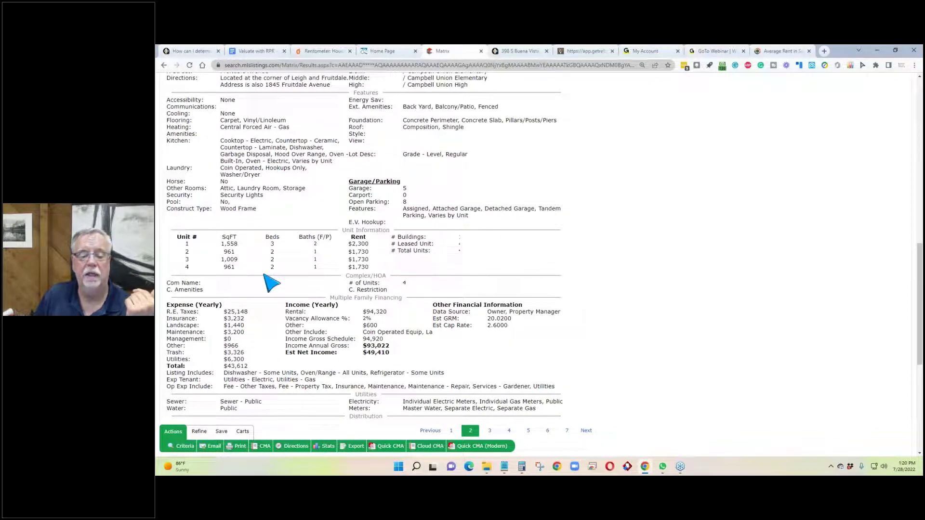
{"action": "scroll", "coordinate": [272, 284], "scroll_direction": "up", "scroll_amount": 1}
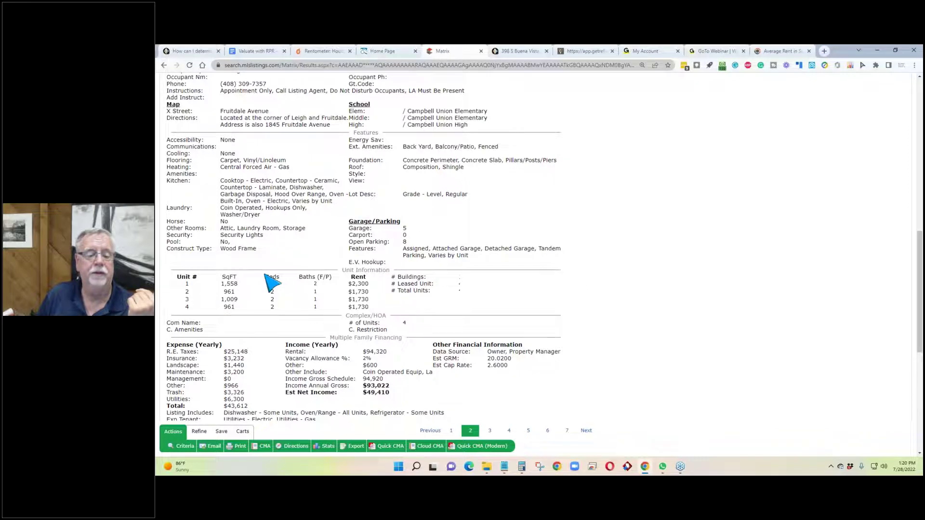
{"action": "scroll", "coordinate": [289, 272], "scroll_direction": "up", "scroll_amount": 10}
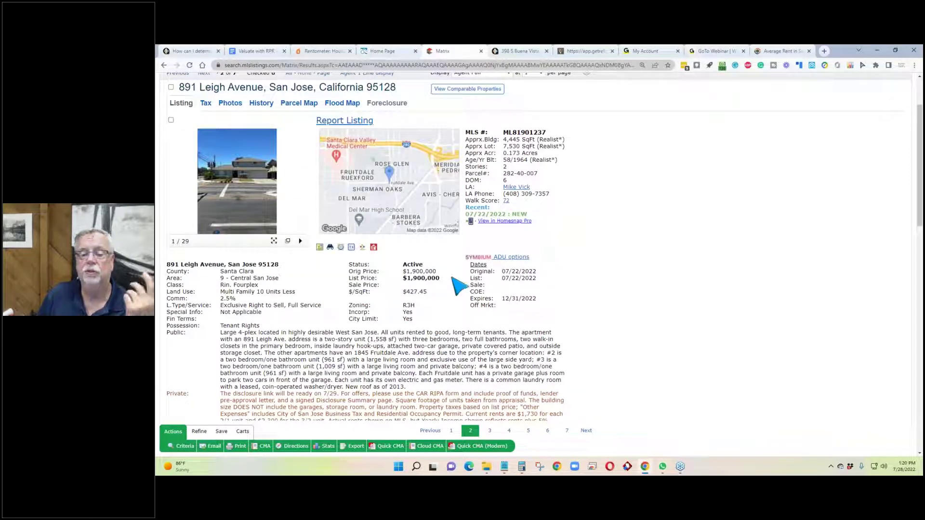
Step: Highlight the $1,900,000 list price and the $93,022 annual gross income
{"action": "left_click_drag", "start_coordinate": [453, 278], "coordinate": [371, 278]}
{"action": "scroll", "coordinate": [381, 294], "scroll_direction": "down", "scroll_amount": 12}
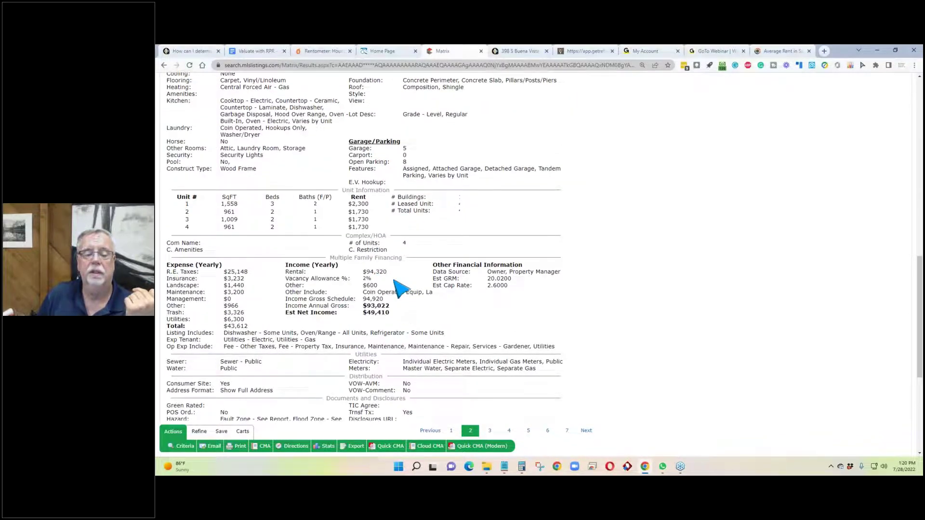
{"action": "left_click_drag", "start_coordinate": [390, 307], "coordinate": [362, 307]}
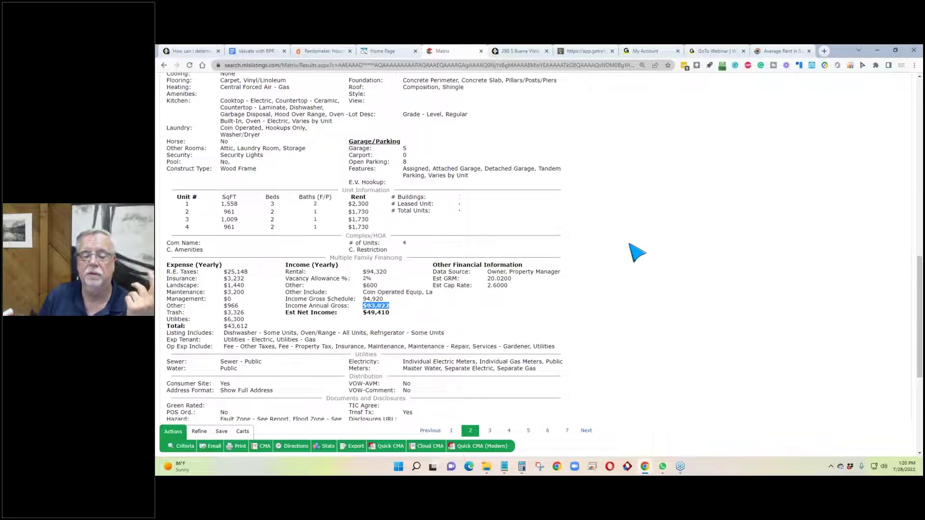
{"action": "left_click", "coordinate": [395, 317]}
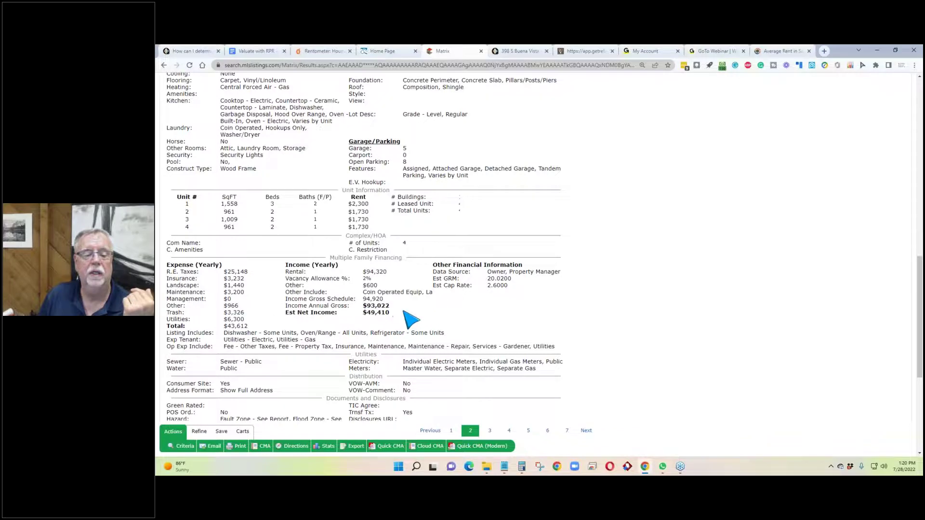
{"action": "scroll", "coordinate": [411, 319], "scroll_direction": "up", "scroll_amount": 6}
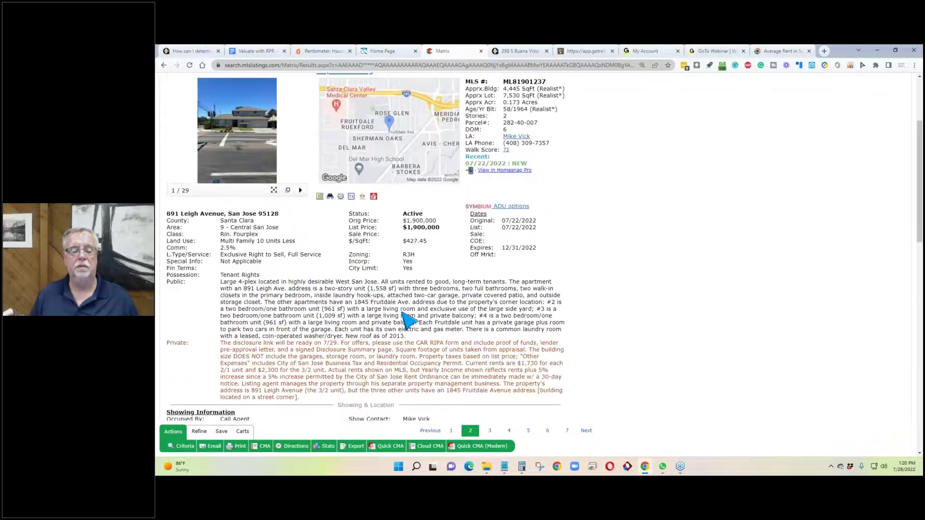
{"action": "scroll", "coordinate": [408, 319], "scroll_direction": "up", "scroll_amount": 1}
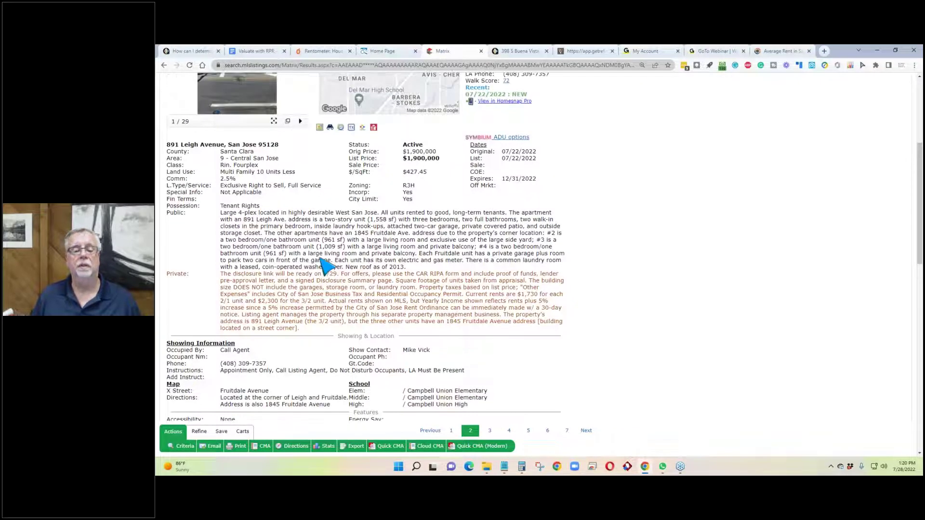
{"action": "scroll", "coordinate": [501, 241], "scroll_direction": "up", "scroll_amount": 5}
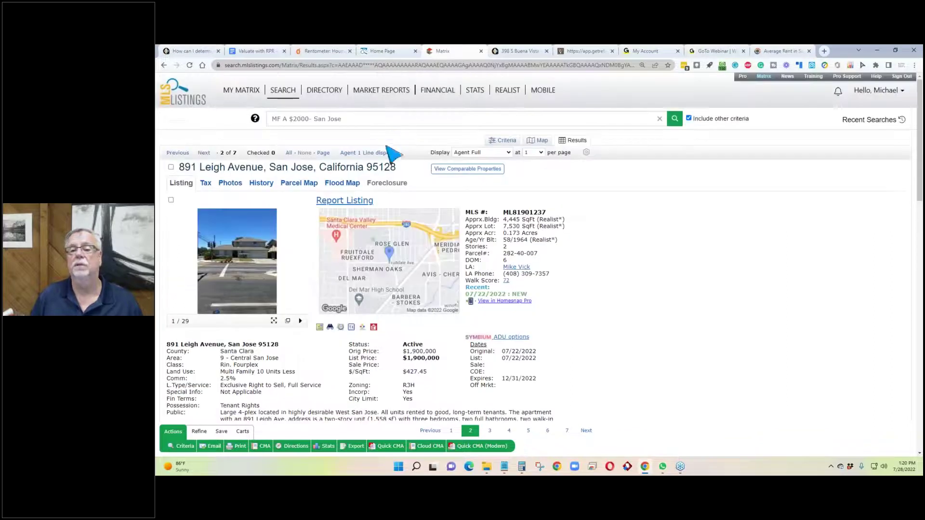
{"action": "left_click", "coordinate": [363, 327]}
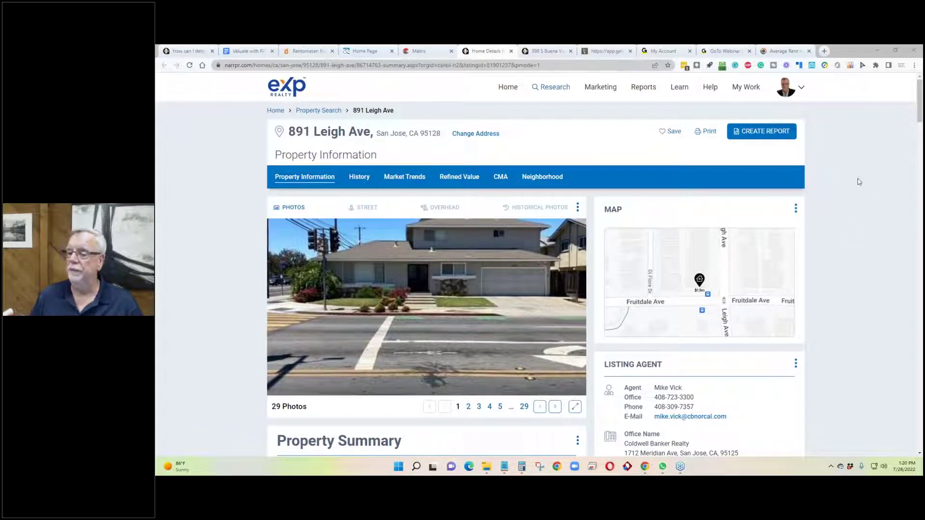
{"action": "scroll", "coordinate": [406, 265], "scroll_direction": "down", "scroll_amount": 4}
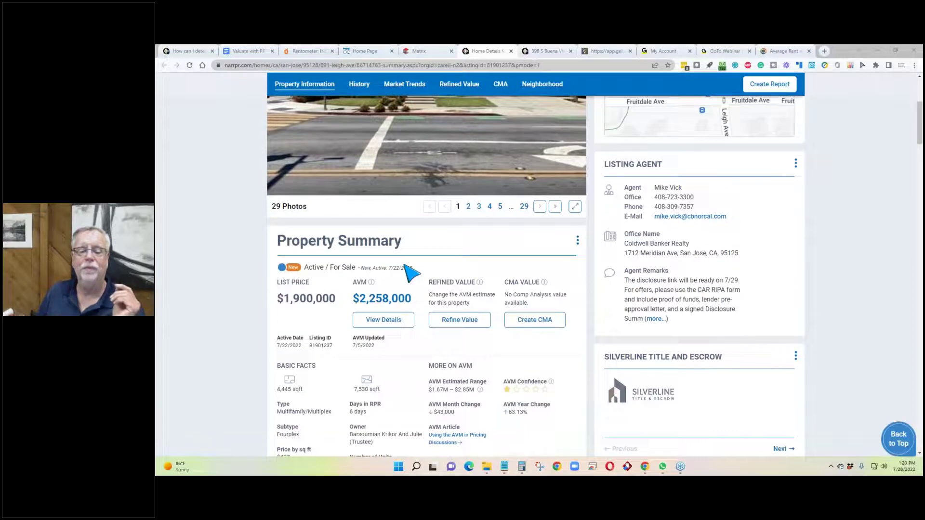
{"action": "scroll", "coordinate": [463, 299], "scroll_direction": "down", "scroll_amount": 6}
{"action": "left_click", "coordinate": [652, 301]}
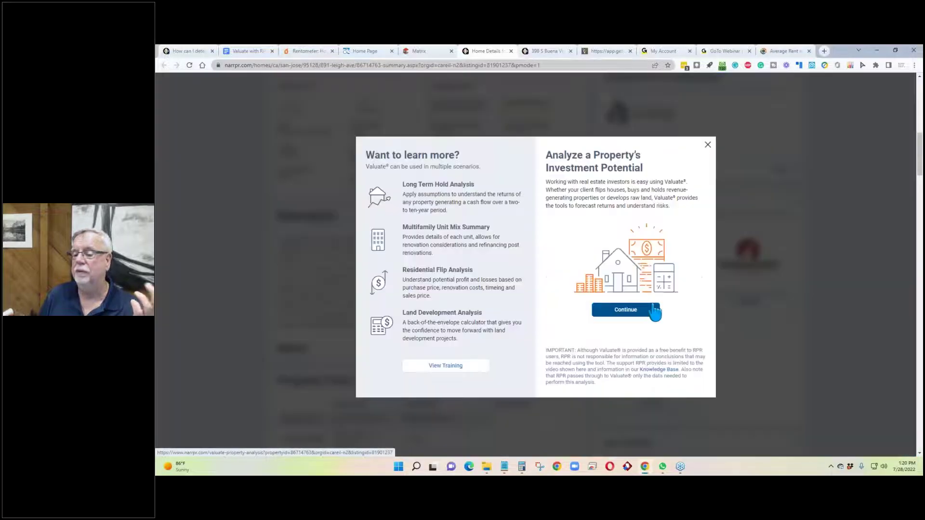
Step: Check the MLS listing's gross income and enter $93,022 as TTM gross potential rent
{"action": "left_click", "coordinate": [629, 311]}
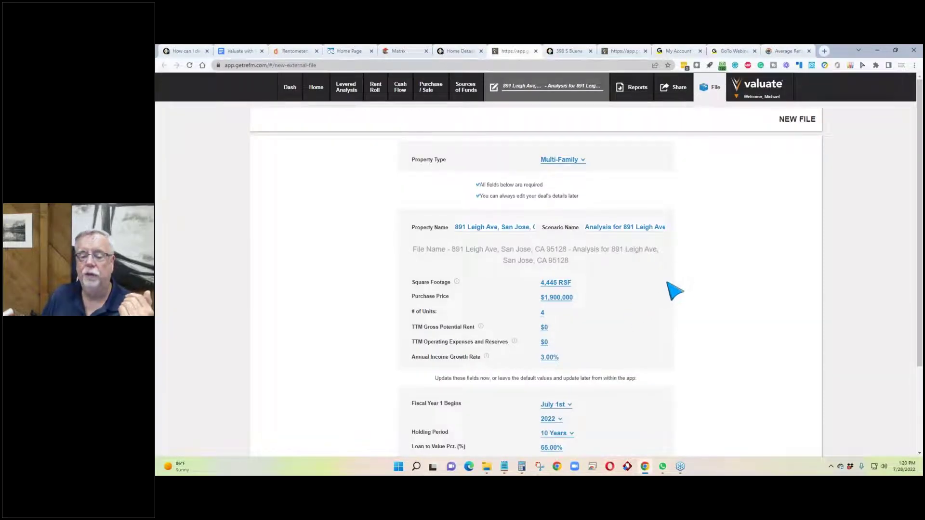
{"action": "left_click", "coordinate": [457, 51]}
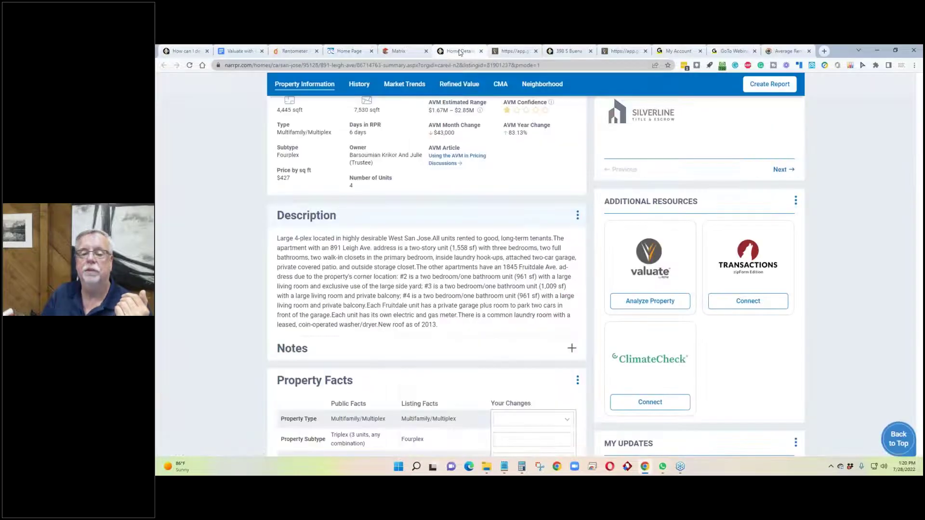
{"action": "left_click", "coordinate": [404, 51]}
{"action": "scroll", "coordinate": [419, 328], "scroll_direction": "down", "scroll_amount": 5}
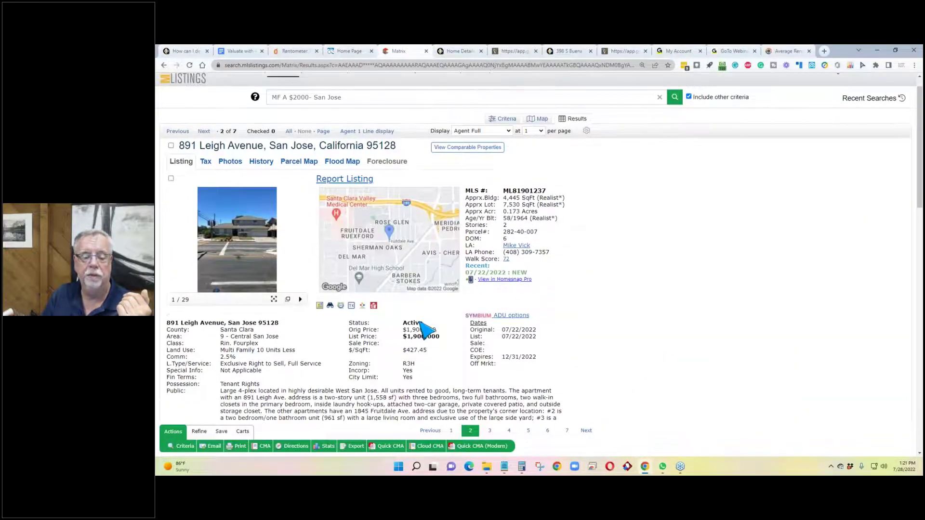
{"action": "scroll", "coordinate": [399, 356], "scroll_direction": "down", "scroll_amount": 5}
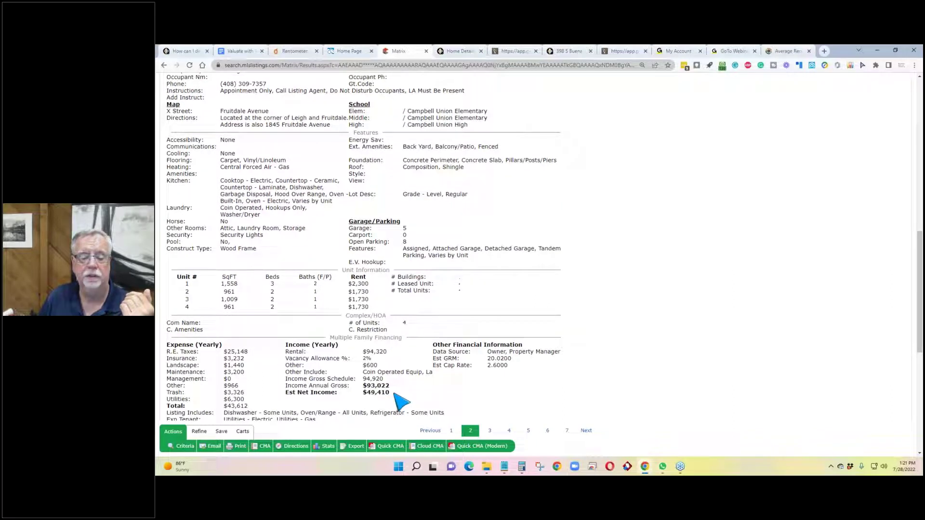
{"action": "left_click_drag", "start_coordinate": [367, 385], "coordinate": [394, 392]}
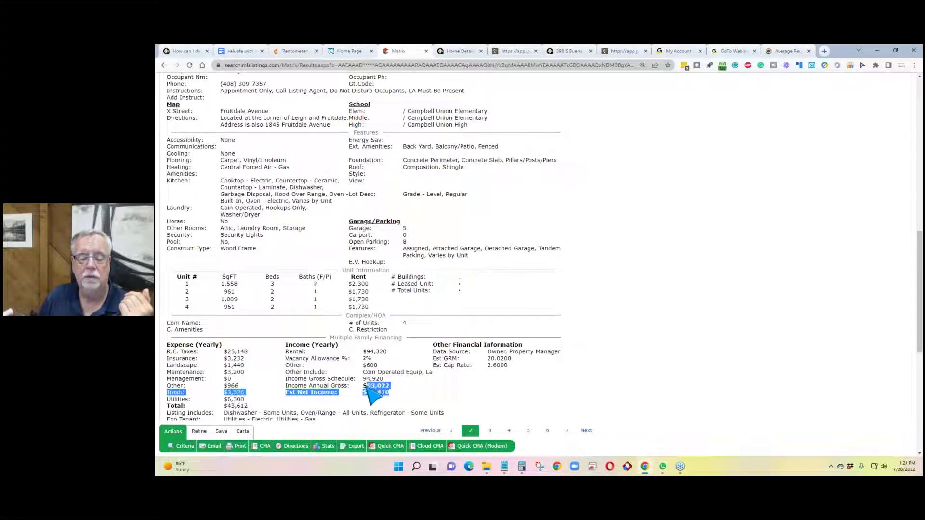
{"action": "left_click", "coordinate": [392, 386]}
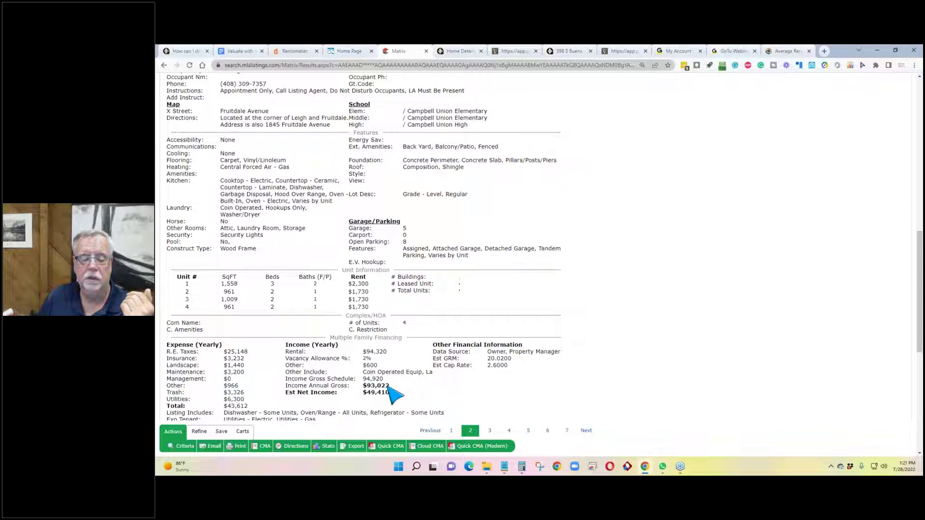
{"action": "left_click_drag", "start_coordinate": [366, 386], "coordinate": [382, 385]}
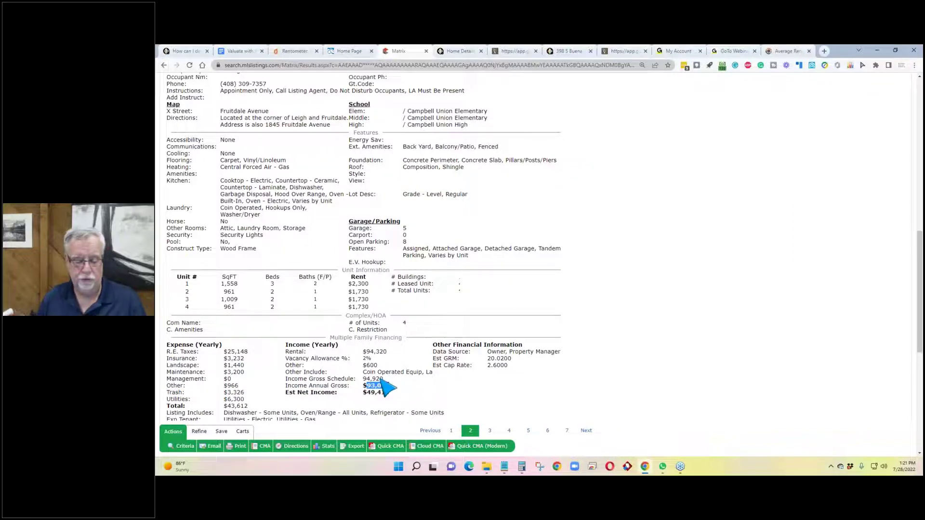
{"action": "left_click", "coordinate": [502, 54]}
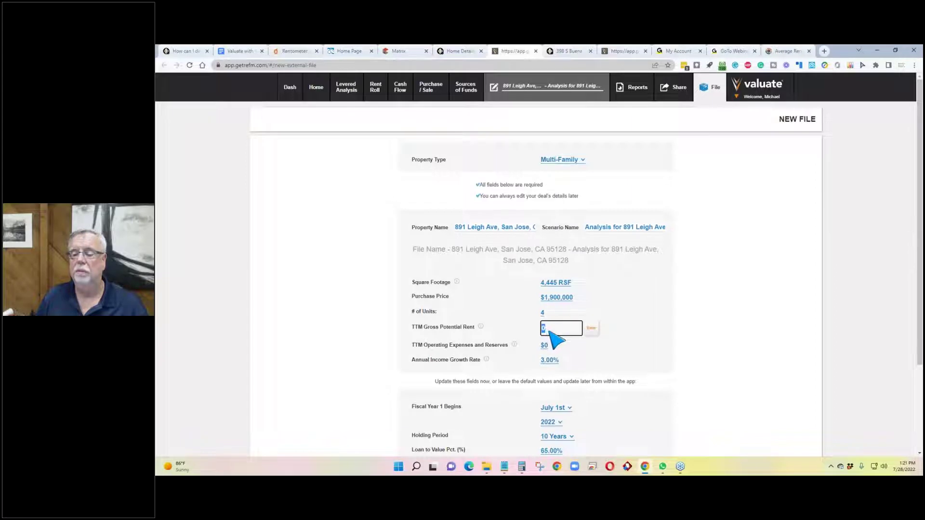
{"action": "type", "text": "93022"}
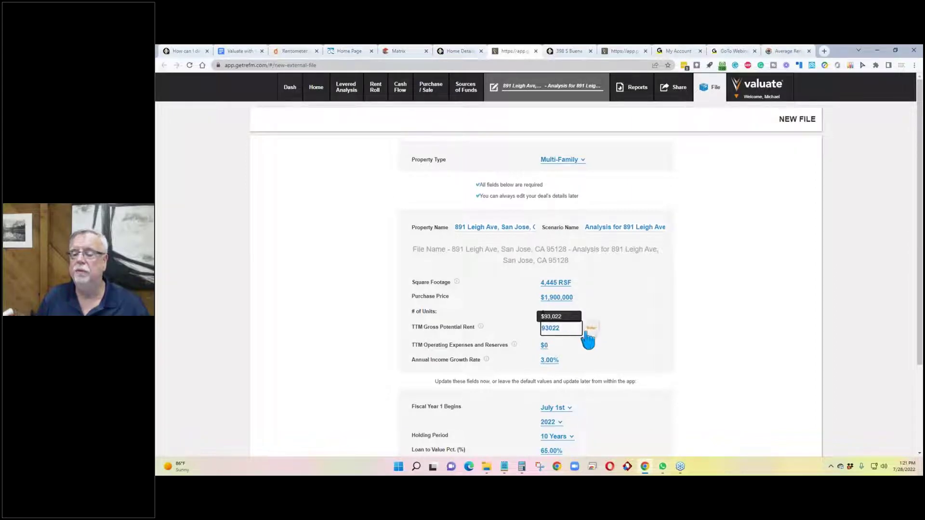
{"action": "left_click", "coordinate": [591, 328]}
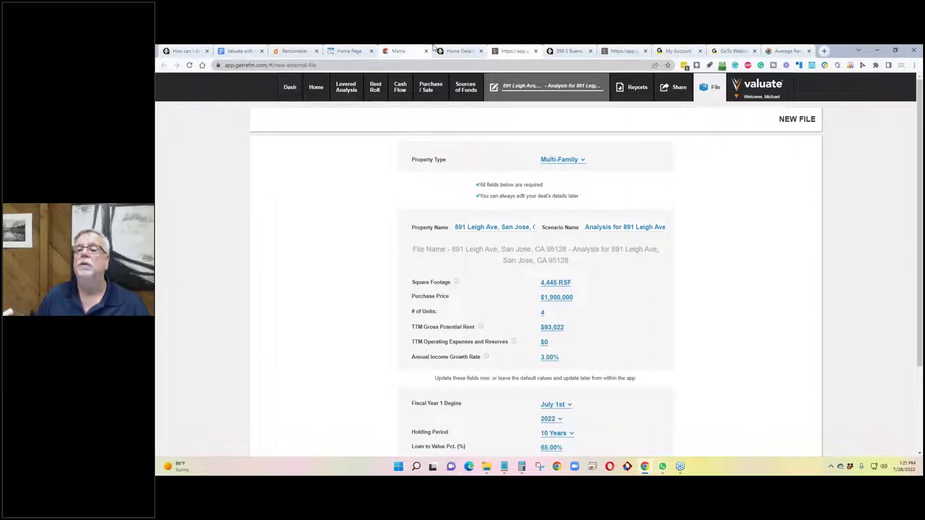
{"action": "left_click", "coordinate": [401, 51]}
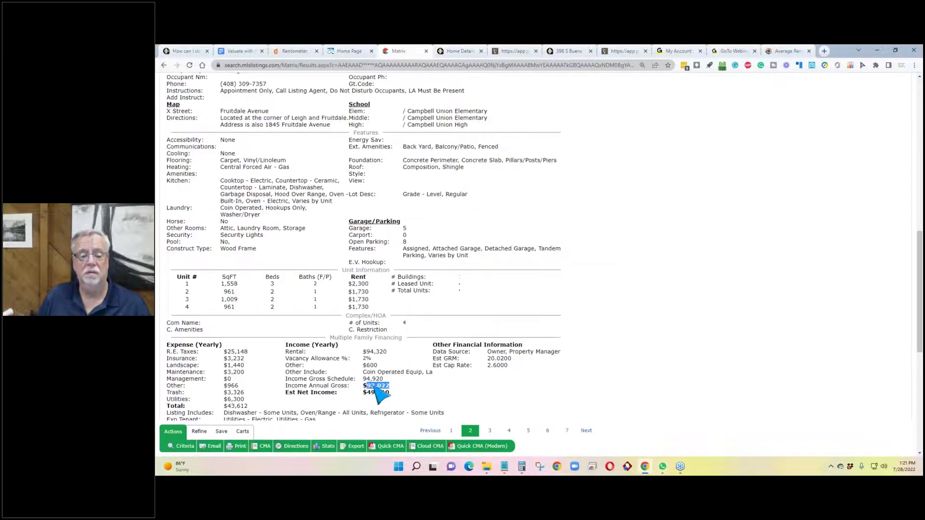
{"action": "scroll", "coordinate": [240, 408], "scroll_direction": "down", "scroll_amount": 1}
{"action": "left_click_drag", "start_coordinate": [249, 367], "coordinate": [230, 370]}
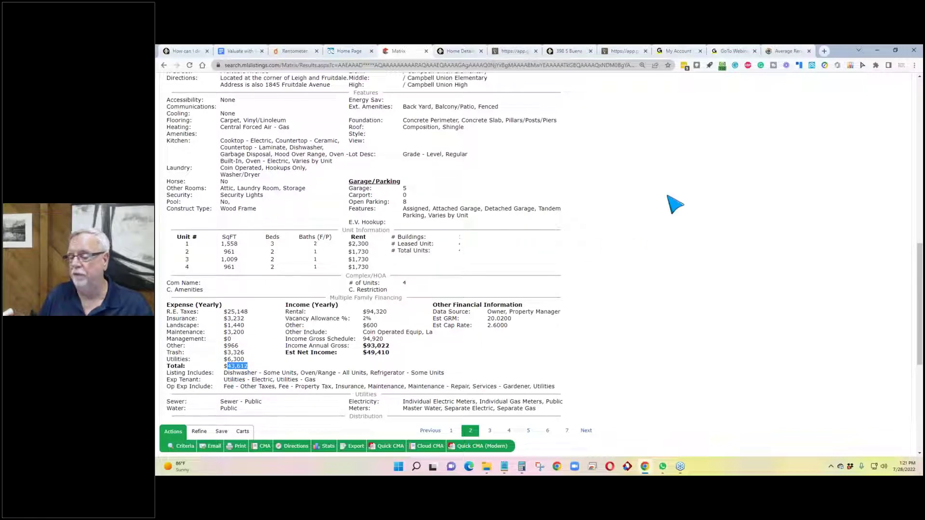
{"action": "left_click", "coordinate": [625, 52]}
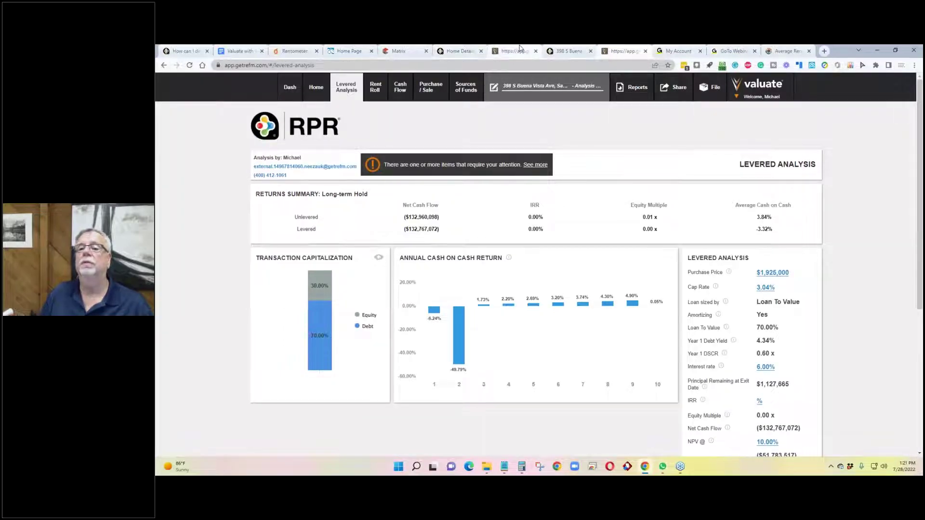
{"action": "left_click", "coordinate": [520, 48]}
Step: Paste $43,612 operating expenses, set 5% income growth, keep one equity player, and submit
{"action": "scroll", "coordinate": [541, 231], "scroll_direction": "down", "scroll_amount": 3}
{"action": "left_click", "coordinate": [543, 231]}
{"action": "type", "text": "43612"}
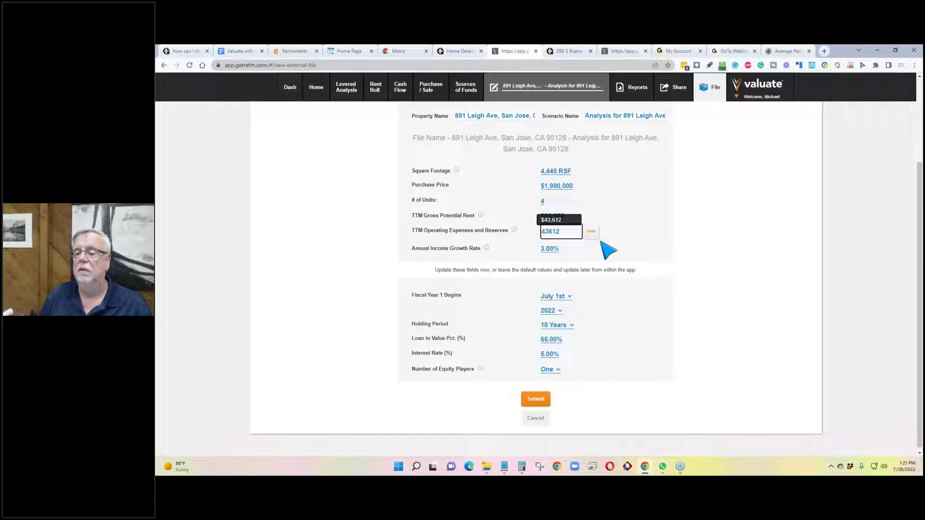
{"action": "left_click", "coordinate": [592, 232]}
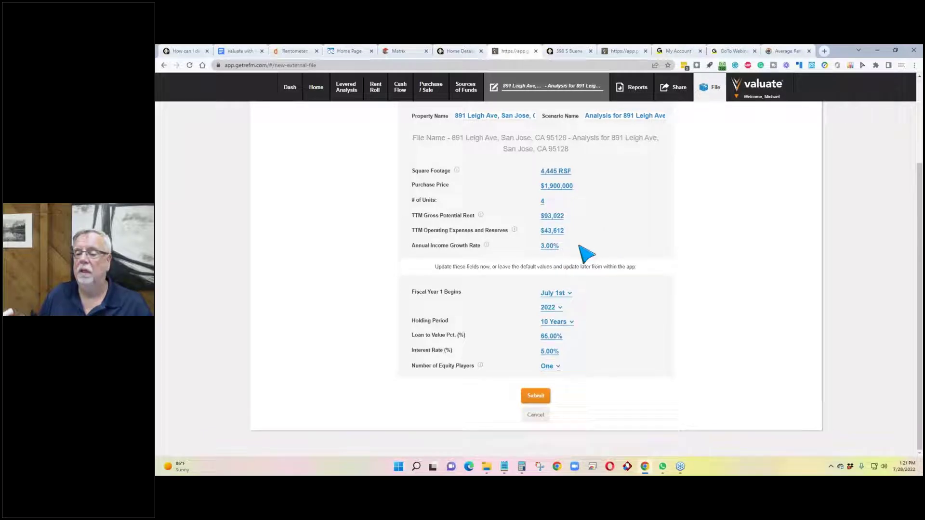
{"action": "left_click", "coordinate": [549, 246]}
{"action": "type", "text": "5"}
{"action": "left_click", "coordinate": [592, 246]}
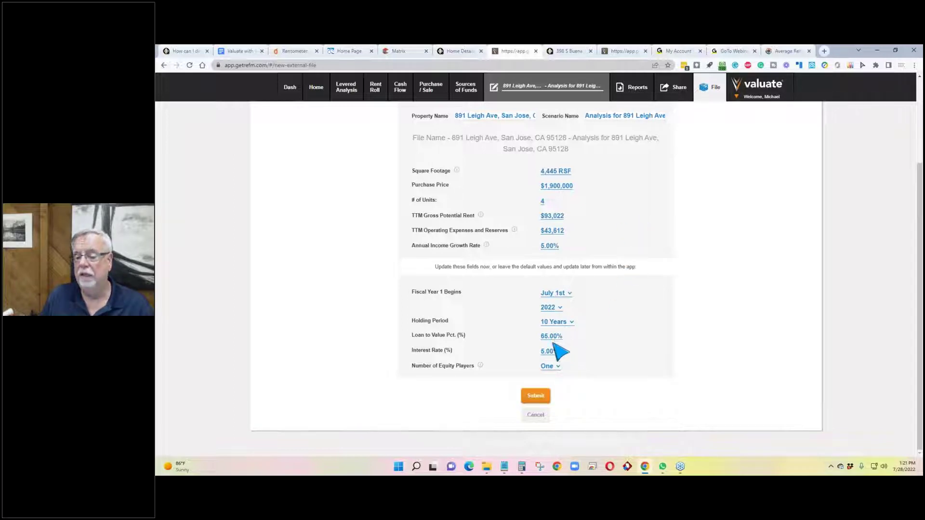
{"action": "left_click", "coordinate": [557, 368]}
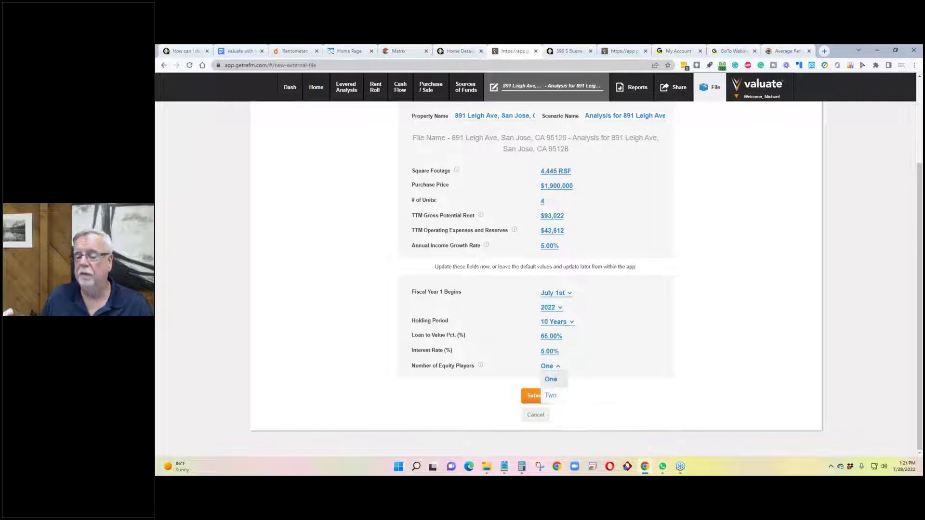
{"action": "left_click", "coordinate": [535, 397]}
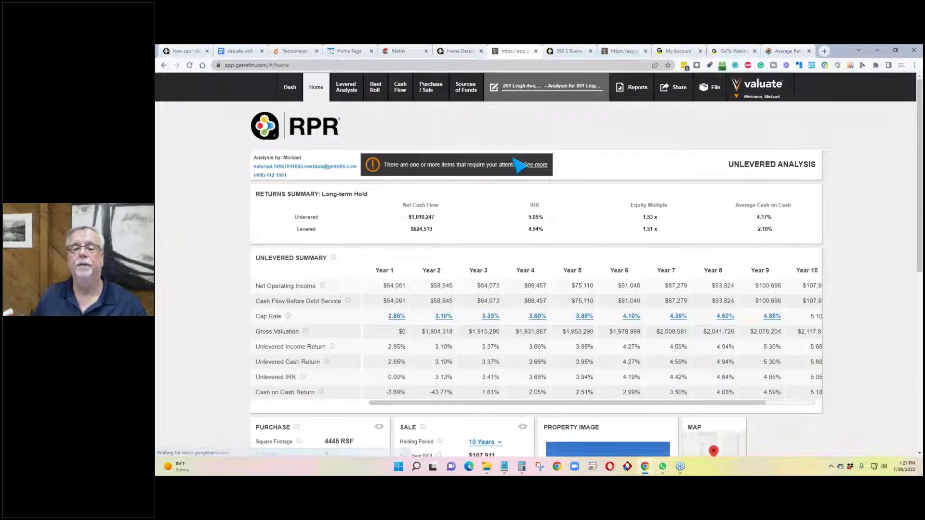
Step: Dismiss the attention warnings and change the analysis occupancy from 100% to 95%
{"action": "left_click", "coordinate": [534, 165]}
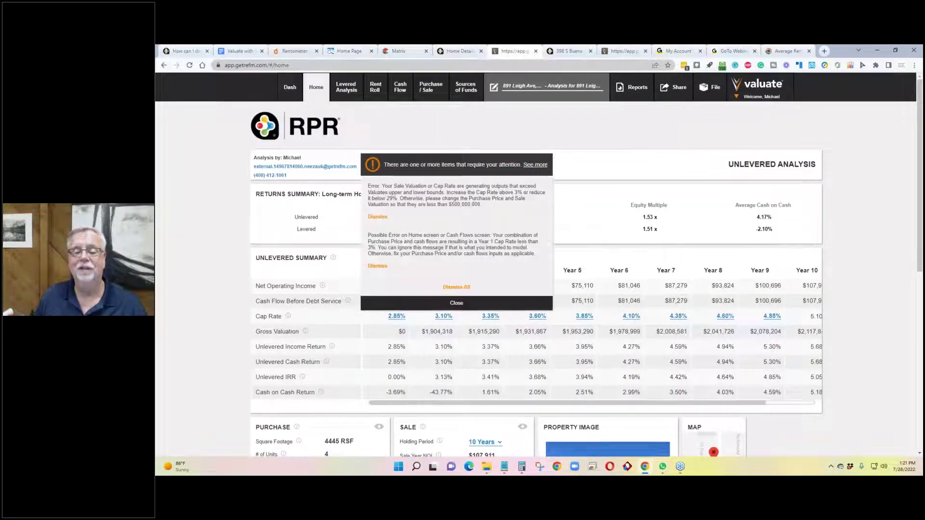
{"action": "left_click", "coordinate": [456, 303]}
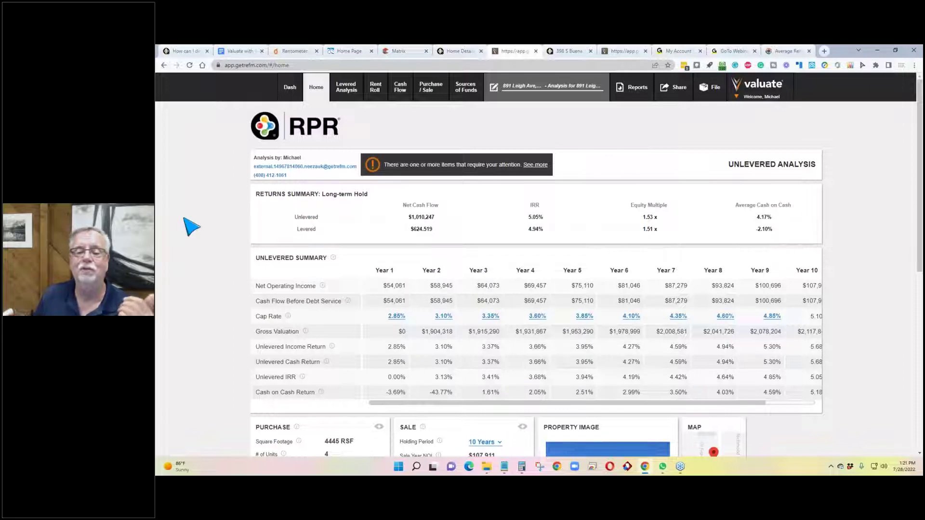
{"action": "scroll", "coordinate": [191, 227], "scroll_direction": "down", "scroll_amount": 3}
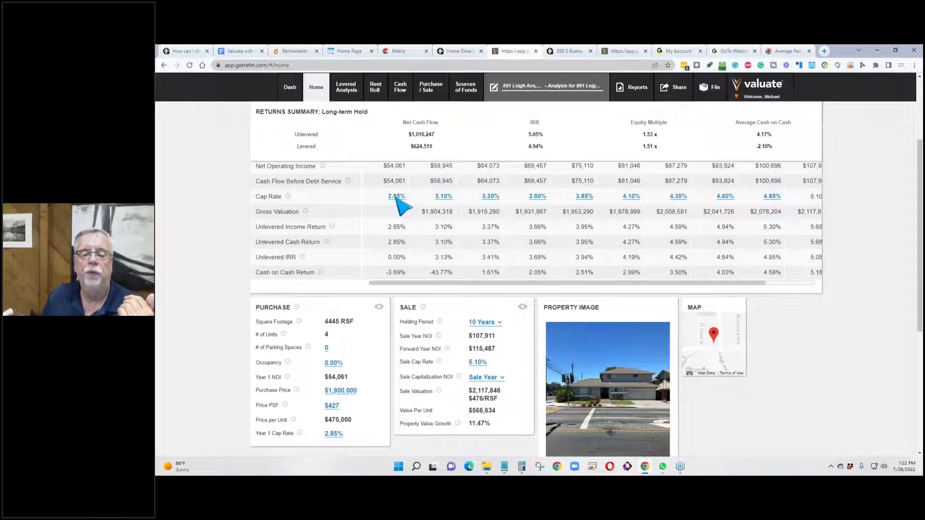
{"action": "scroll", "coordinate": [400, 248], "scroll_direction": "down", "scroll_amount": 2}
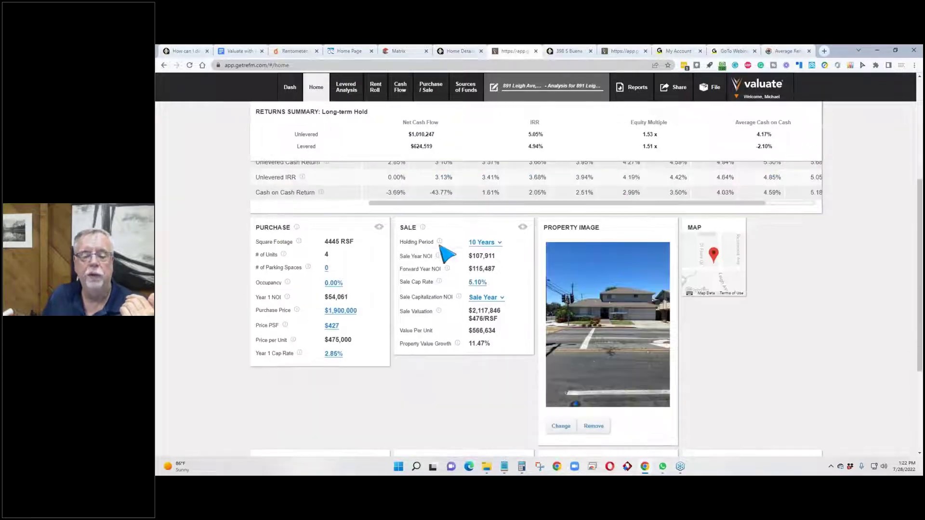
{"action": "left_click", "coordinate": [333, 284]}
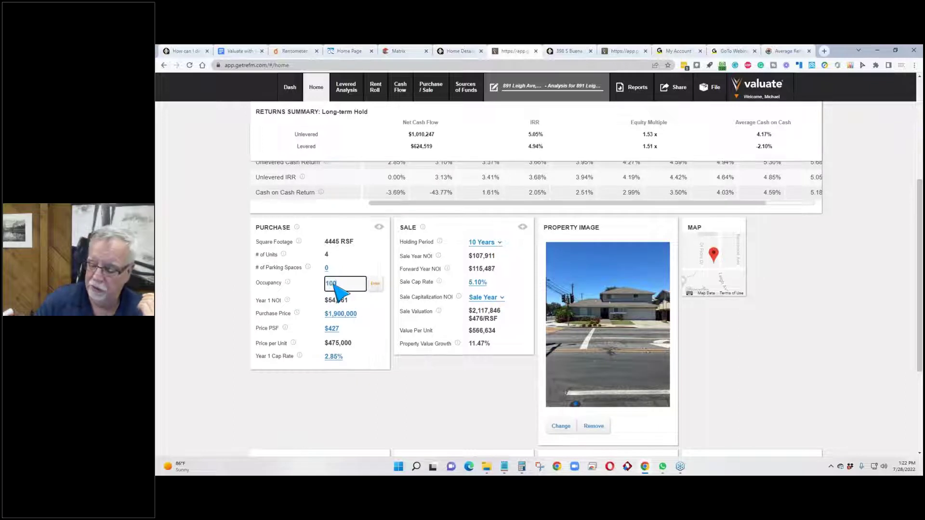
{"action": "key", "text": "Return"}
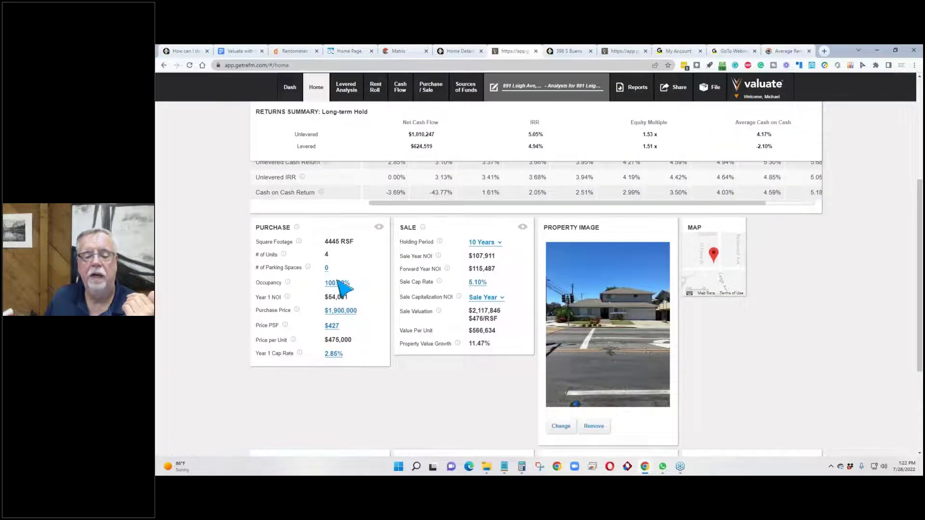
{"action": "left_click", "coordinate": [337, 283]}
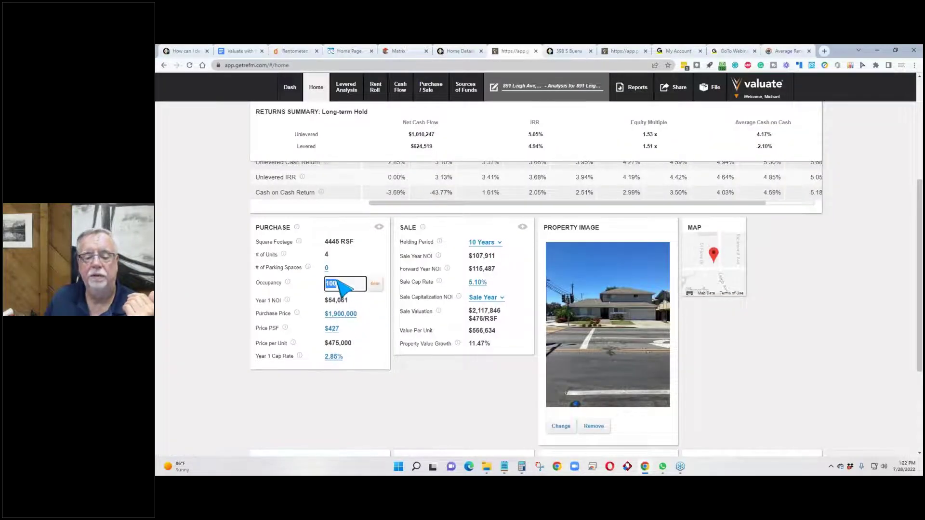
{"action": "type", "text": "95"}
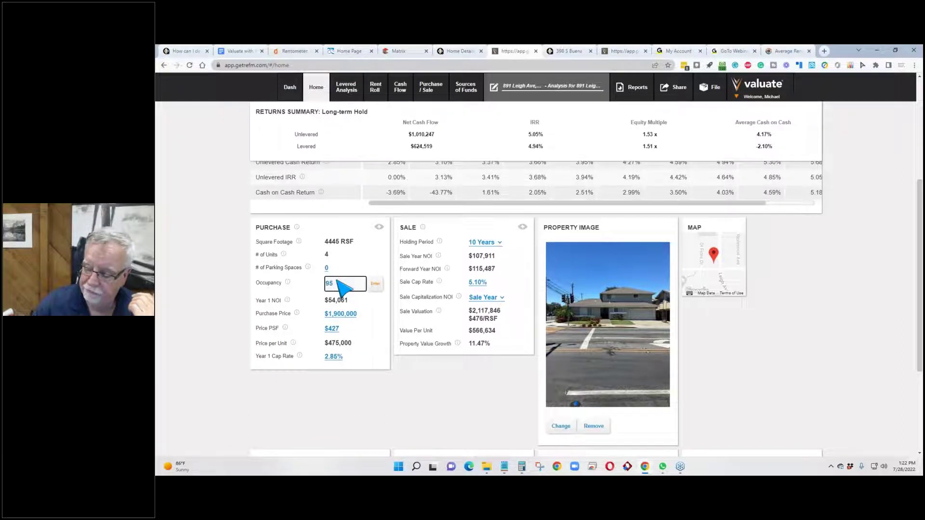
{"action": "left_click", "coordinate": [375, 288]}
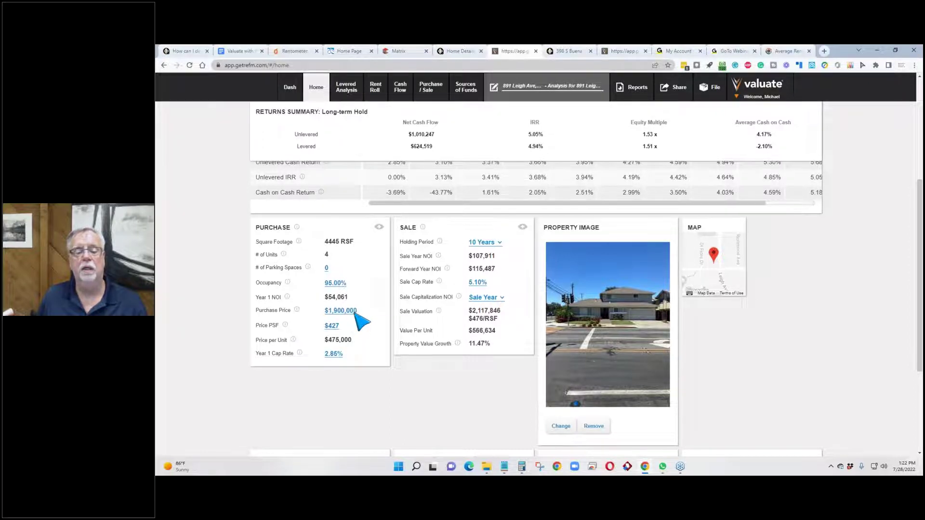
{"action": "scroll", "coordinate": [396, 341], "scroll_direction": "up", "scroll_amount": 1}
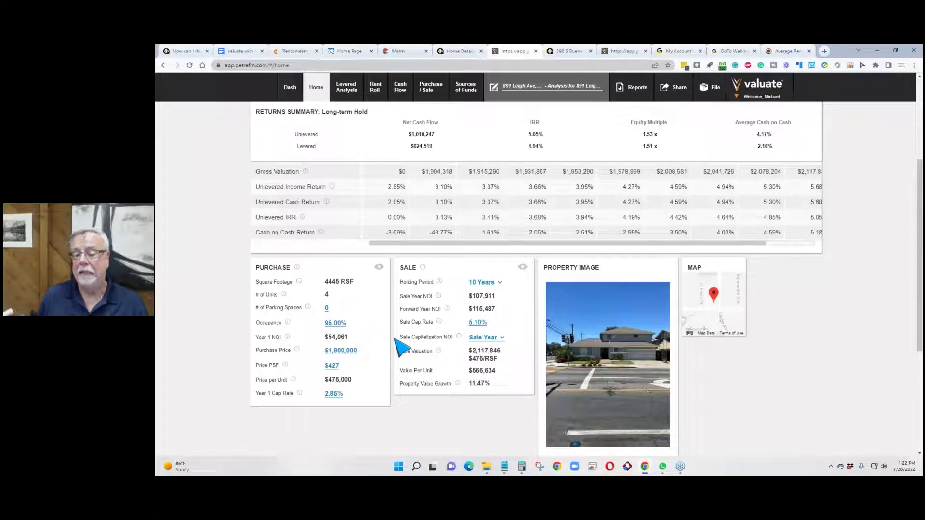
{"action": "scroll", "coordinate": [396, 340], "scroll_direction": "up", "scroll_amount": 4}
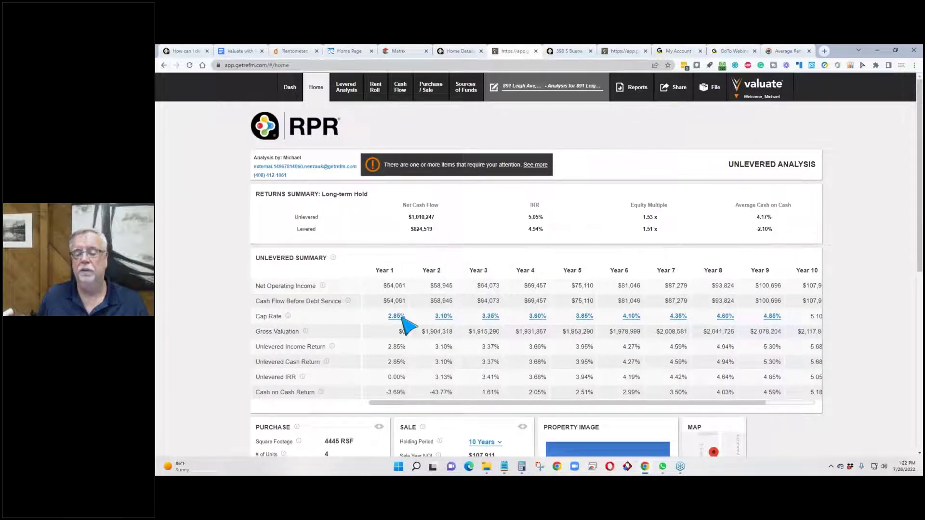
{"action": "scroll", "coordinate": [407, 327], "scroll_direction": "down", "scroll_amount": 4}
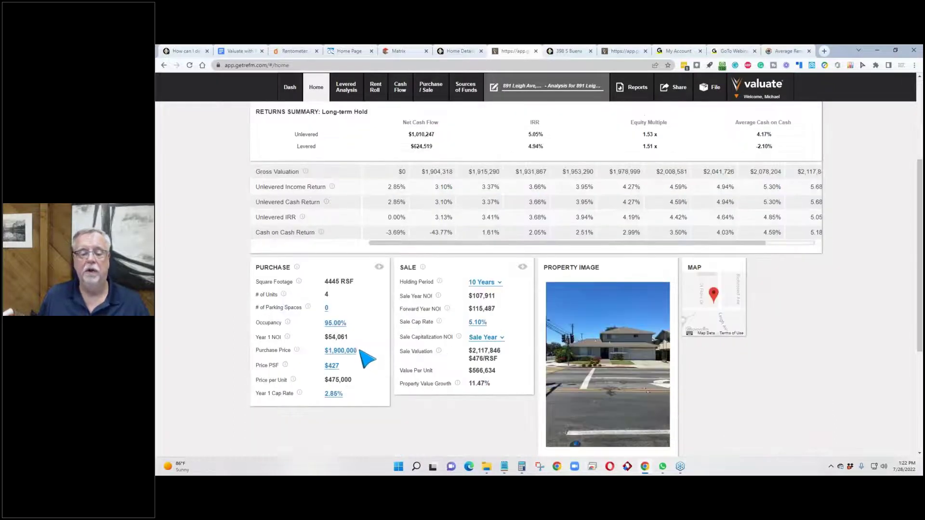
{"action": "left_click", "coordinate": [357, 352]}
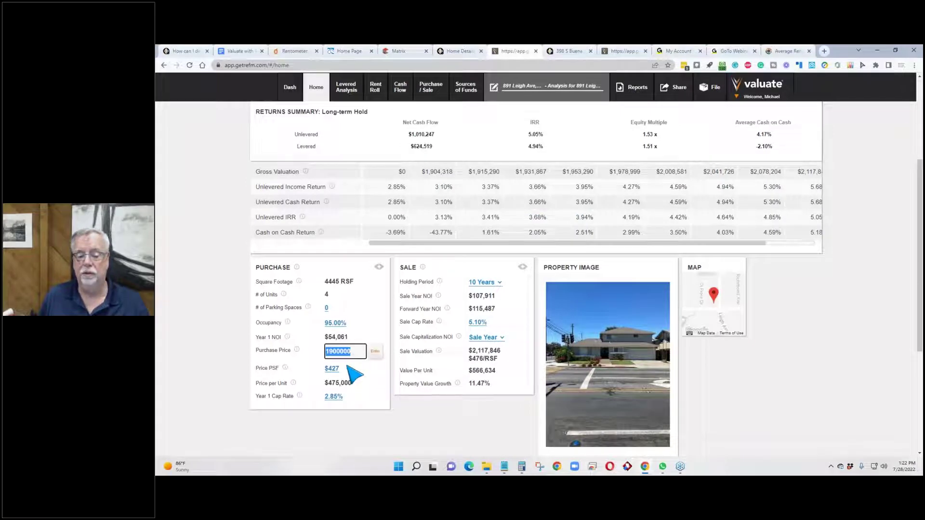
{"action": "type", "text": "1850000"}
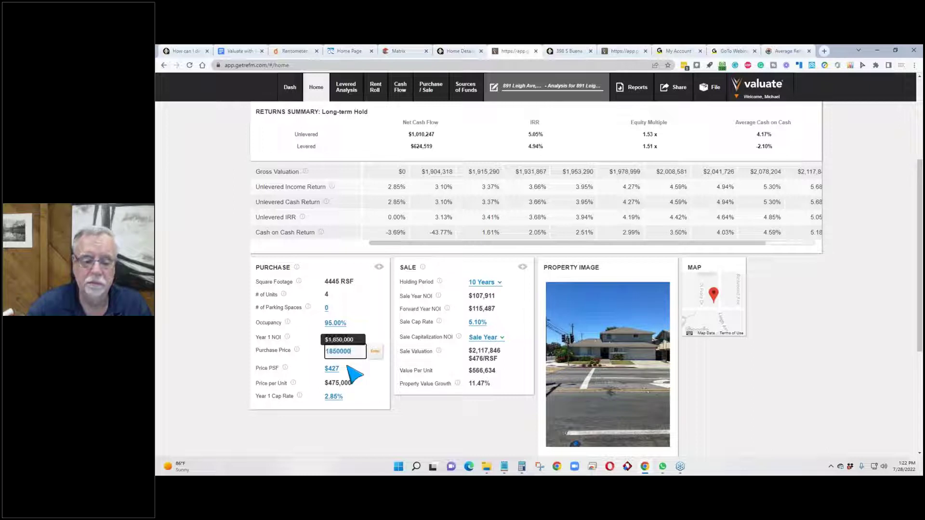
{"action": "left_click", "coordinate": [378, 354]}
{"action": "scroll", "coordinate": [383, 342], "scroll_direction": "up", "scroll_amount": 2}
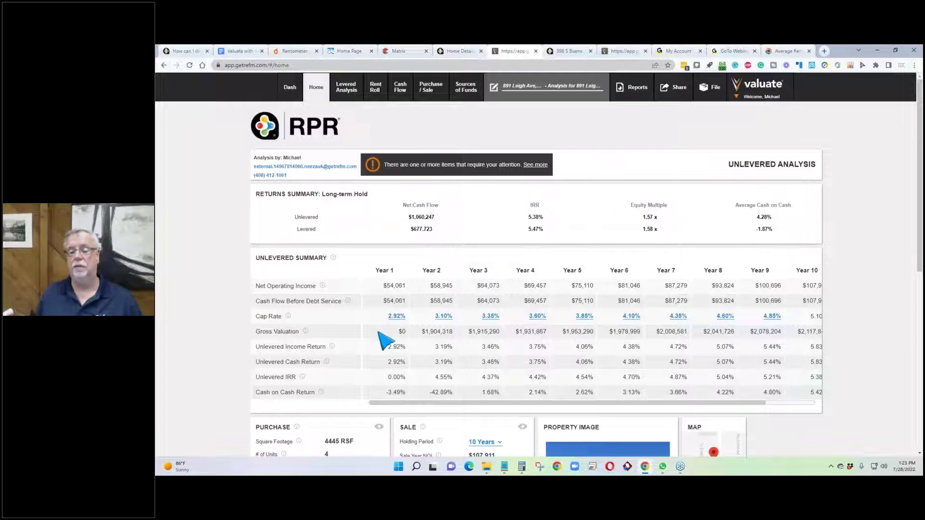
{"action": "scroll", "coordinate": [383, 332], "scroll_direction": "down", "scroll_amount": 4}
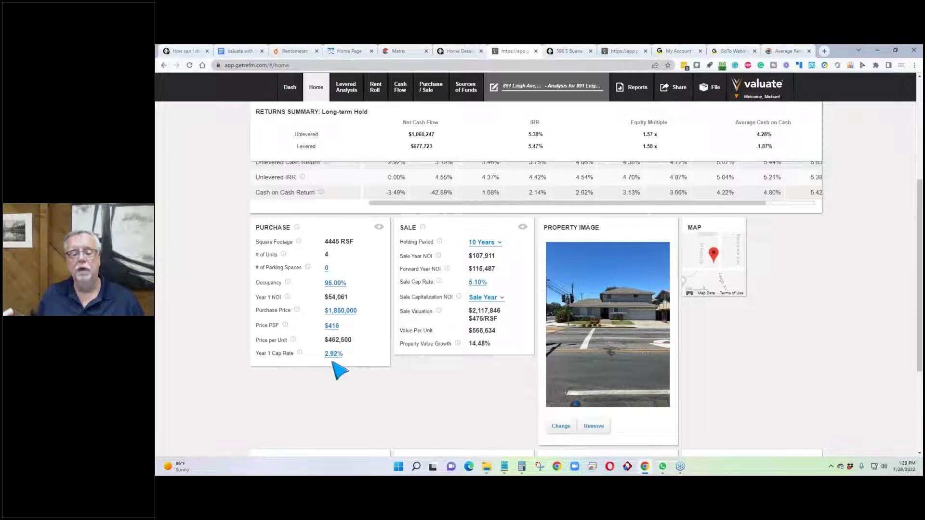
{"action": "left_click", "coordinate": [334, 357]}
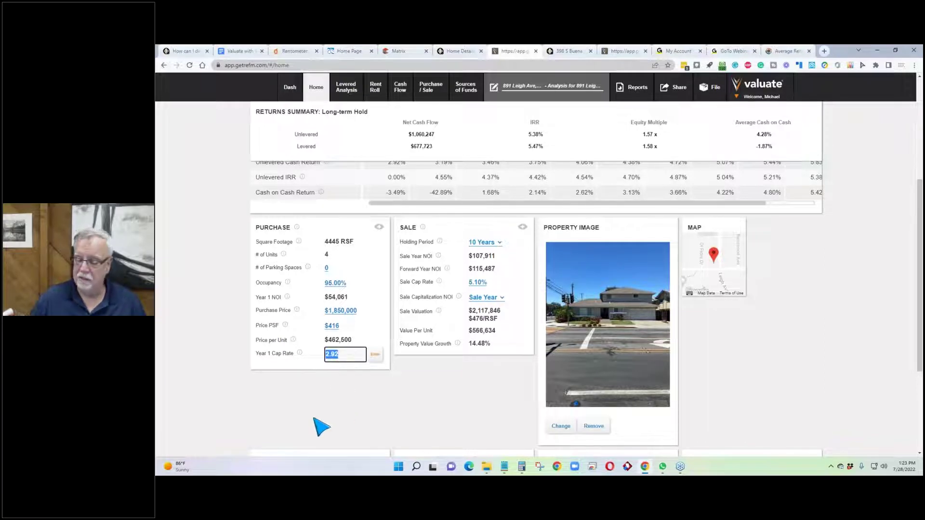
{"action": "type", "text": "3.25"}
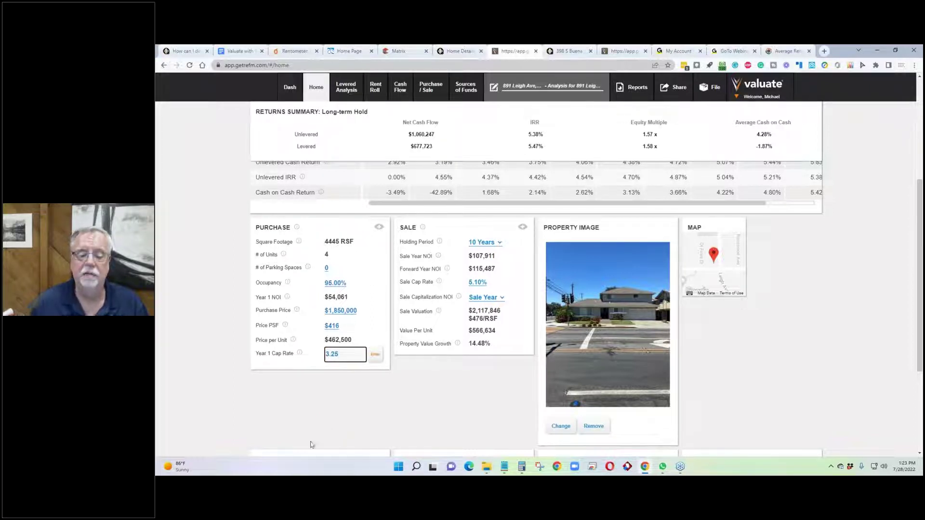
{"action": "left_click", "coordinate": [377, 355]}
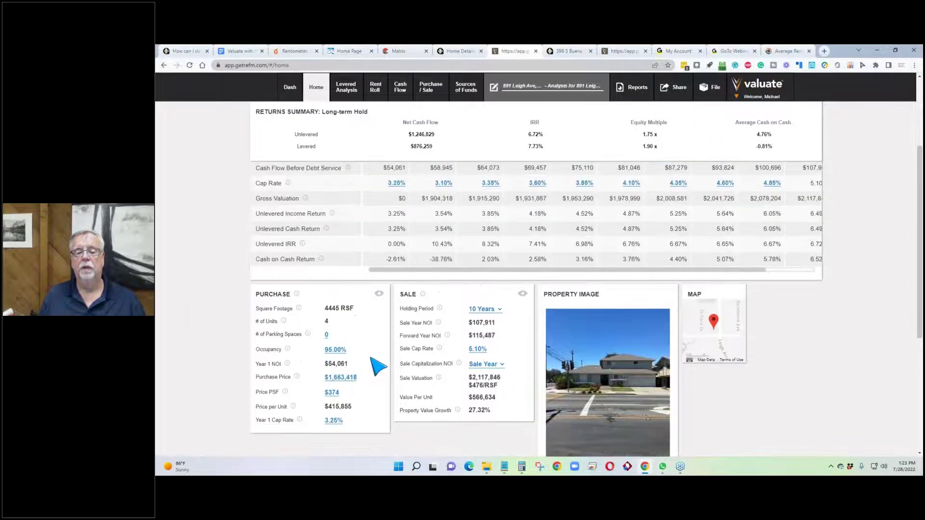
{"action": "scroll", "coordinate": [374, 364], "scroll_direction": "down", "scroll_amount": 5}
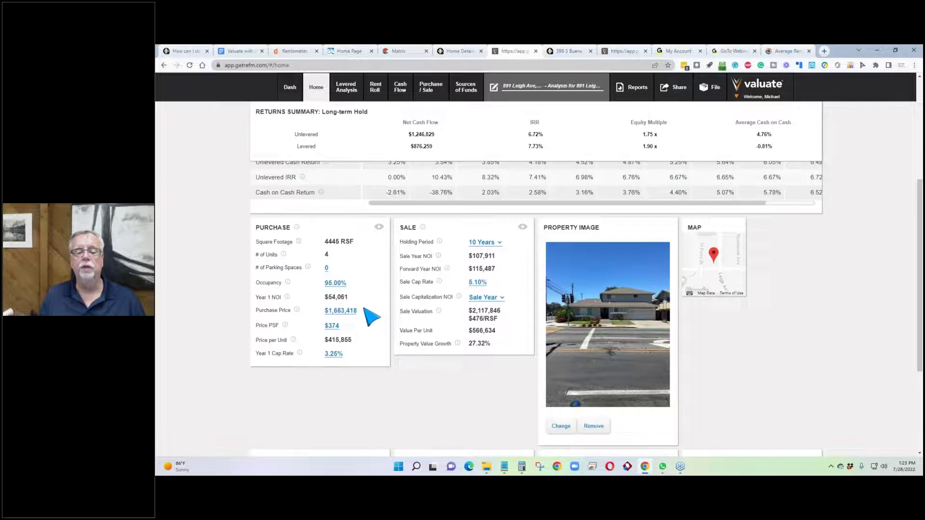
{"action": "left_click_drag", "start_coordinate": [365, 311], "coordinate": [257, 311]}
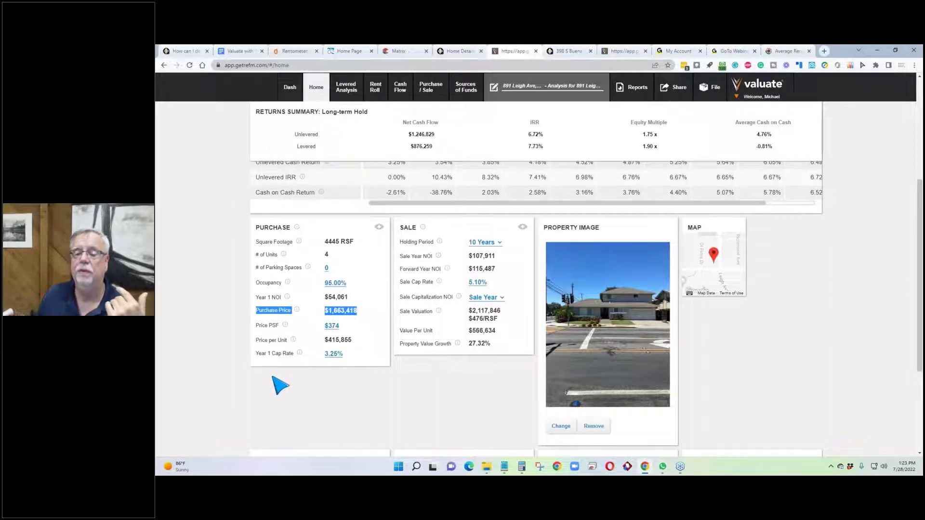
{"action": "scroll", "coordinate": [277, 385], "scroll_direction": "up", "scroll_amount": 1}
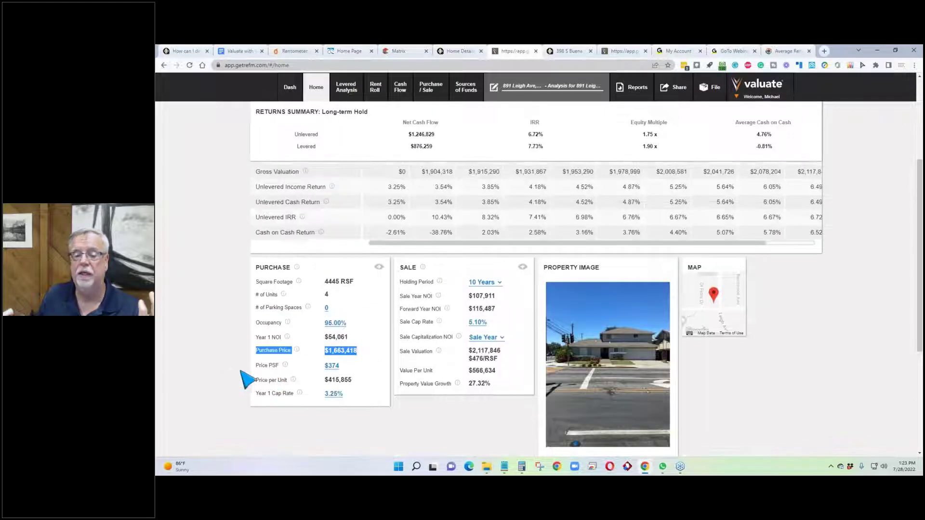
{"action": "left_click", "coordinate": [406, 331]}
{"action": "left_click_drag", "start_coordinate": [400, 322], "coordinate": [439, 323]}
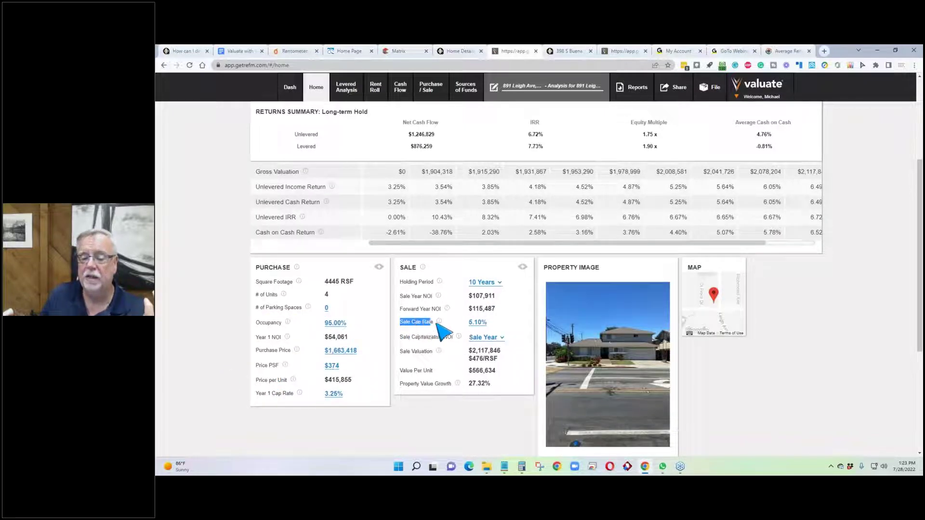
{"action": "left_click", "coordinate": [517, 327]}
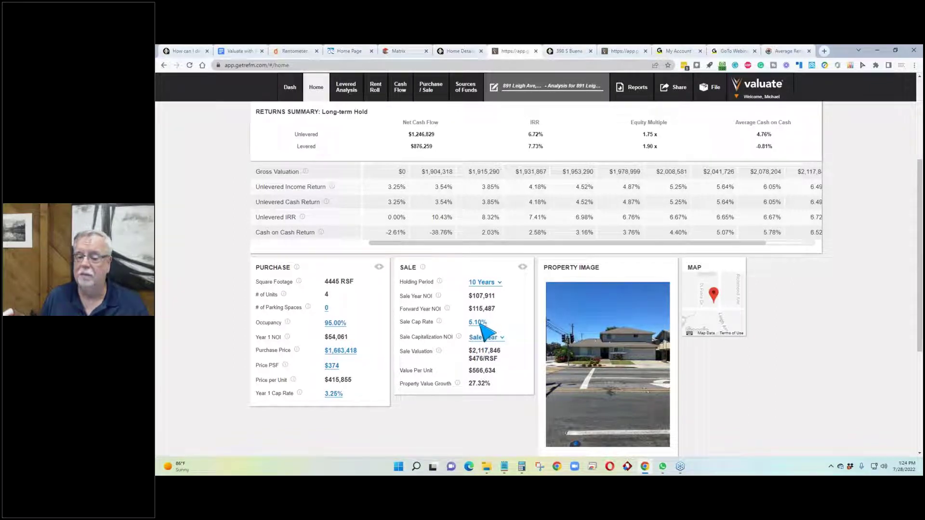
Step: Change the sale cap rate to 4.00%, bringing the sale valuation to $2,697,776
{"action": "left_click", "coordinate": [477, 322]}
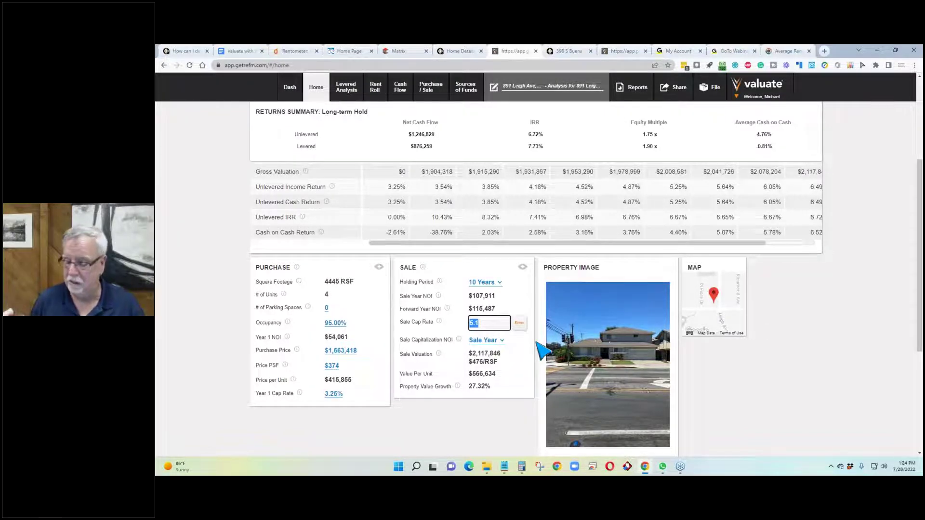
{"action": "type", "text": "4"}
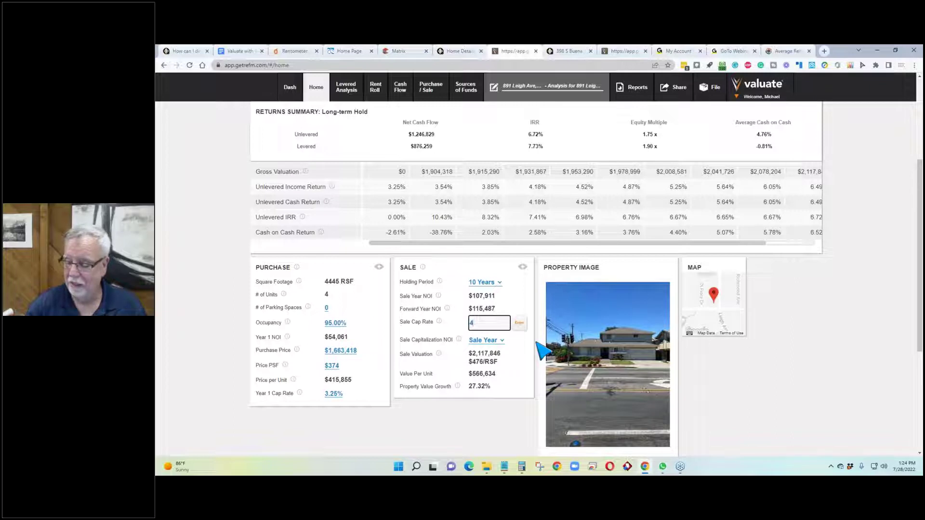
{"action": "left_click", "coordinate": [520, 324]}
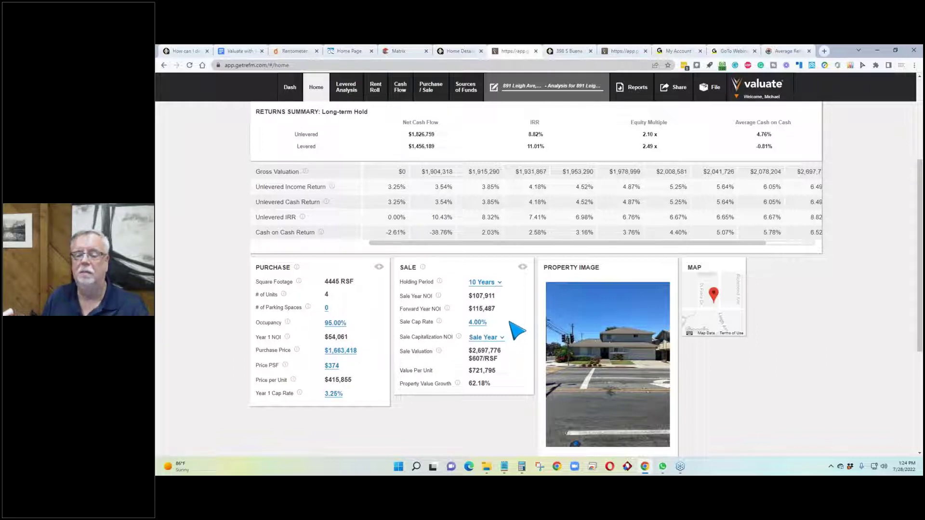
{"action": "left_click_drag", "start_coordinate": [506, 385], "coordinate": [397, 390]}
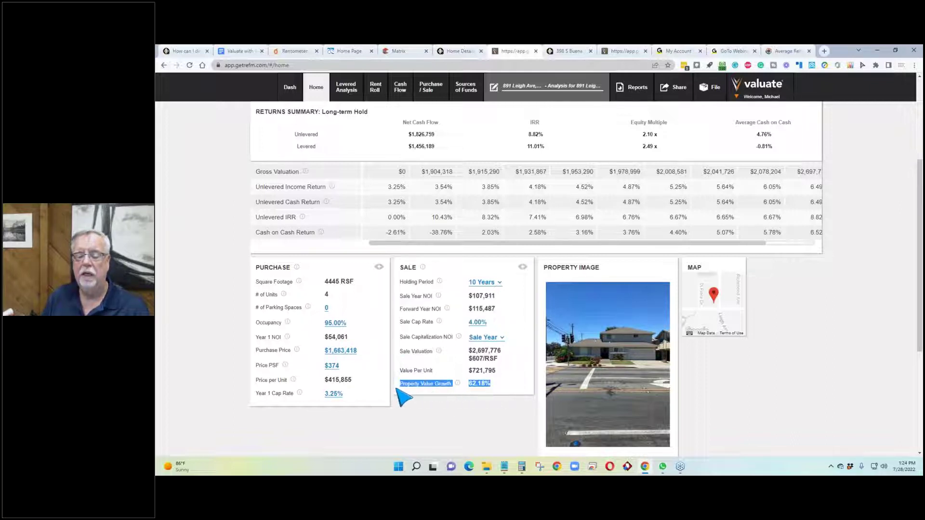
{"action": "left_click", "coordinate": [460, 401]}
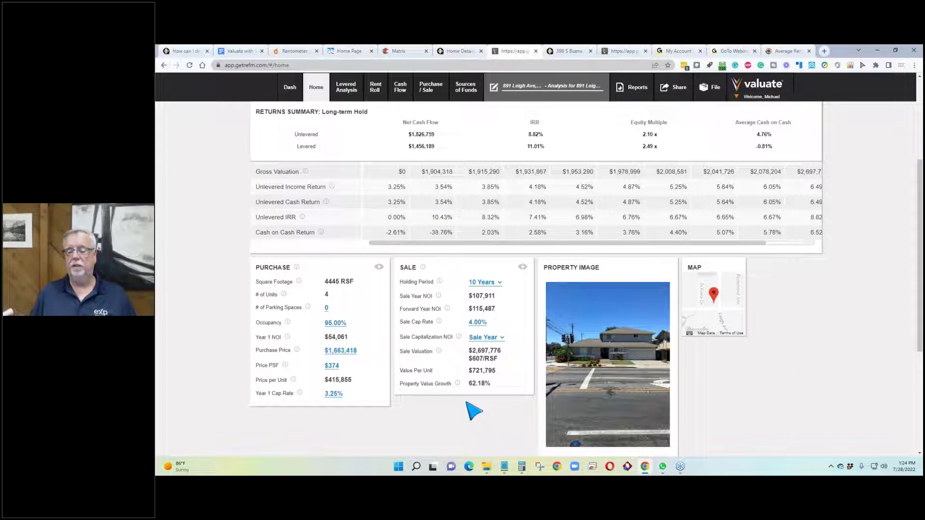
{"action": "scroll", "coordinate": [474, 412], "scroll_direction": "up", "scroll_amount": 3}
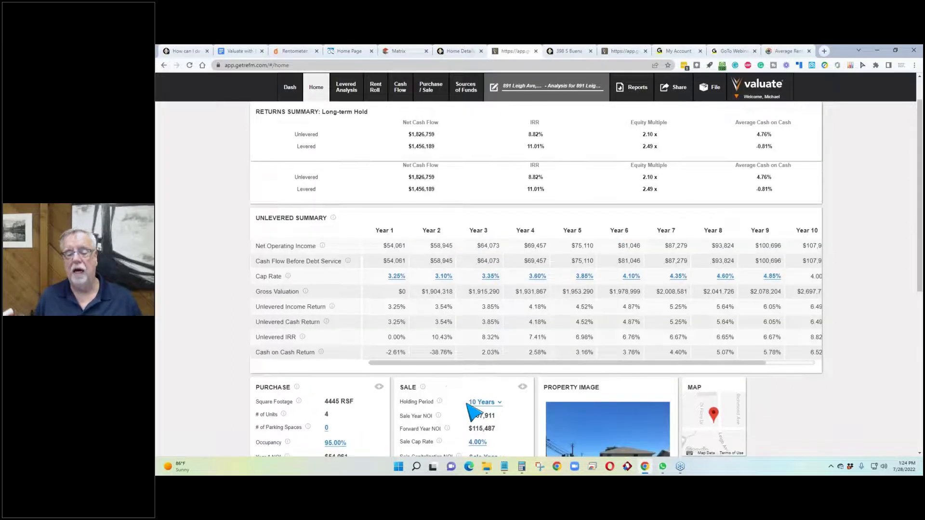
{"action": "scroll", "coordinate": [462, 337], "scroll_direction": "up", "scroll_amount": 1}
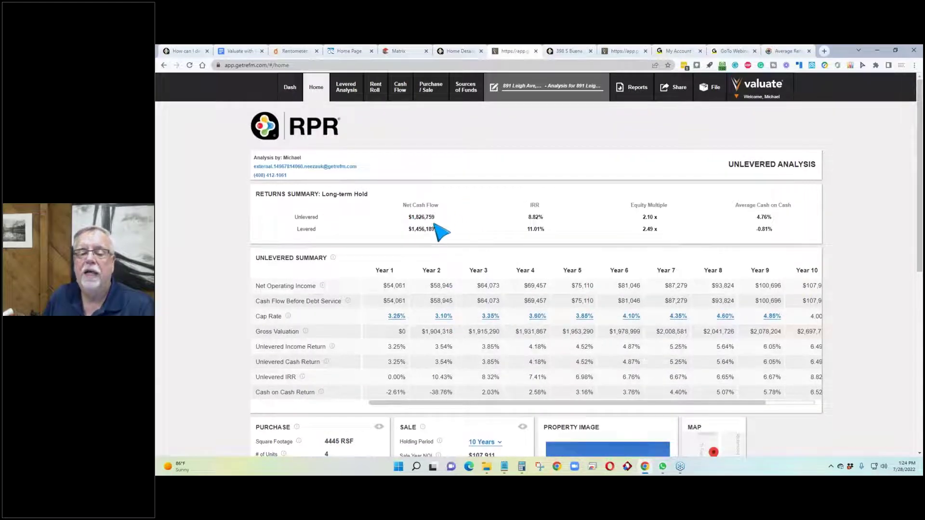
{"action": "left_click_drag", "start_coordinate": [440, 217], "coordinate": [409, 216]}
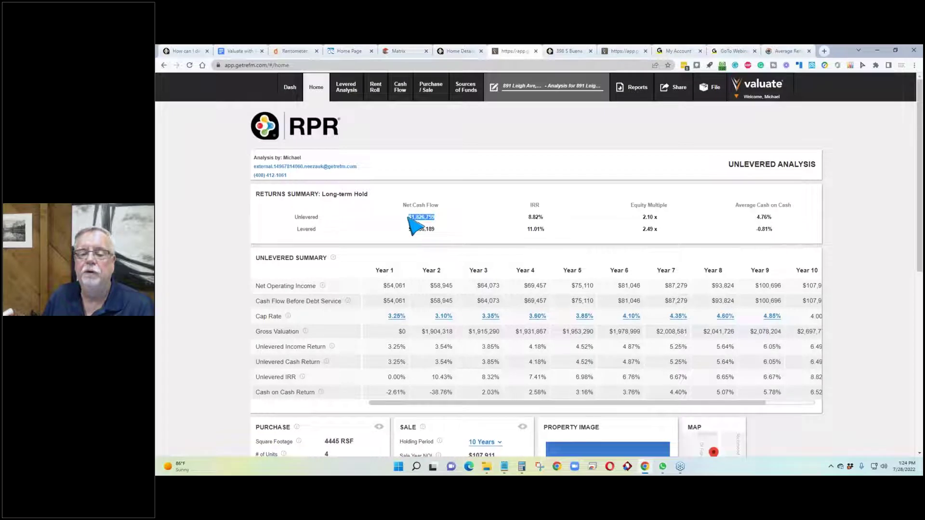
{"action": "left_click", "coordinate": [380, 231]}
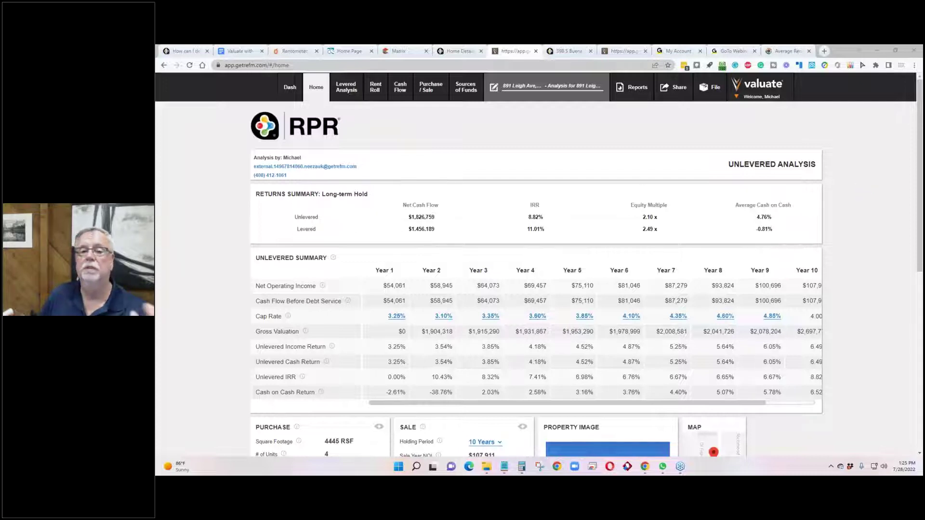
Step: Scroll through the Levered Analysis page, then go to the Rent Roll inputs
{"action": "left_click", "coordinate": [349, 95]}
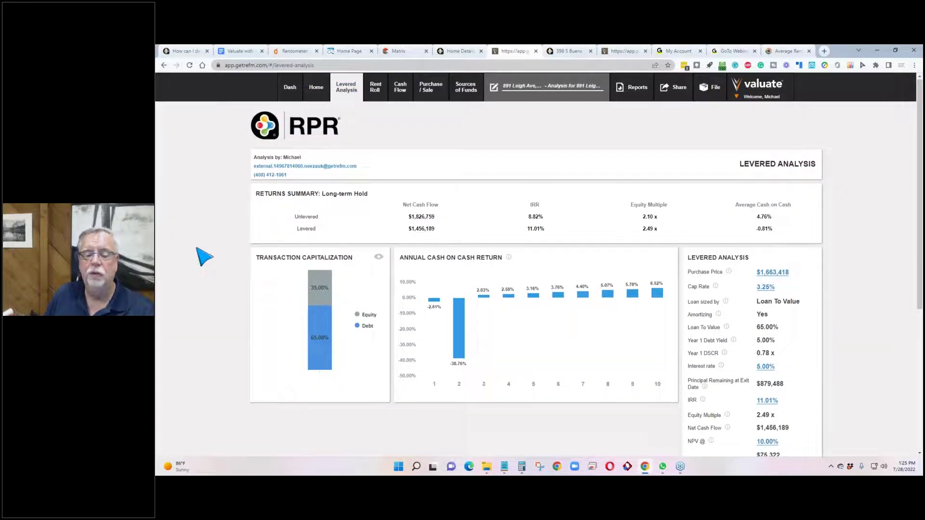
{"action": "scroll", "coordinate": [204, 257], "scroll_direction": "down", "scroll_amount": 2}
{"action": "scroll", "coordinate": [205, 257], "scroll_direction": "down", "scroll_amount": 4}
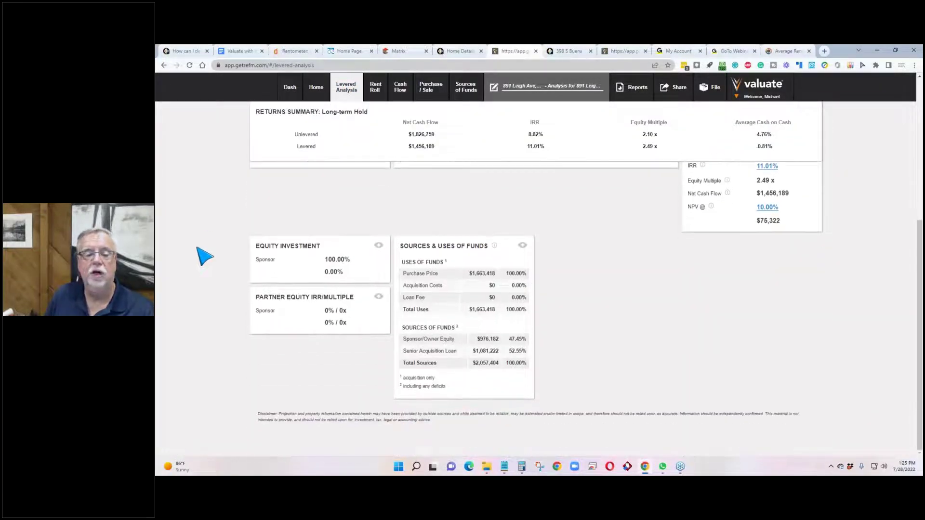
{"action": "scroll", "coordinate": [205, 256], "scroll_direction": "up", "scroll_amount": 6}
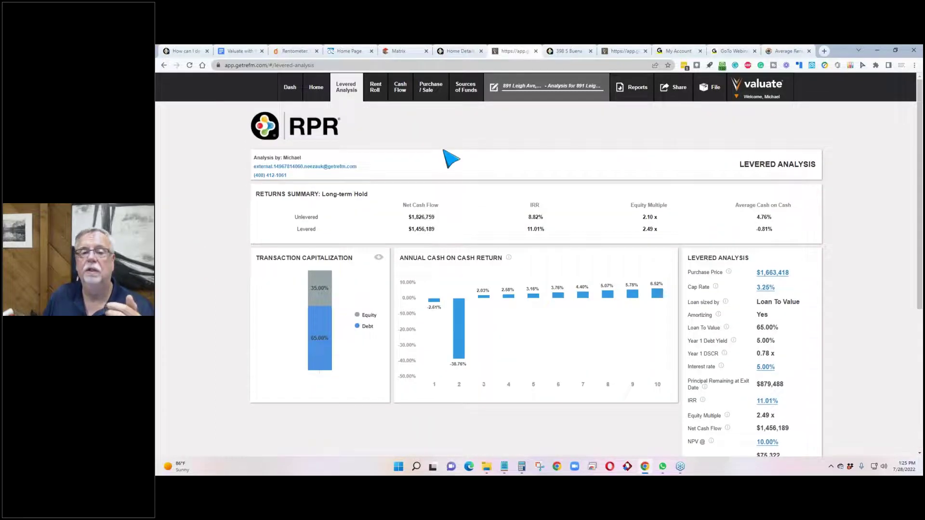
{"action": "left_click", "coordinate": [376, 91]}
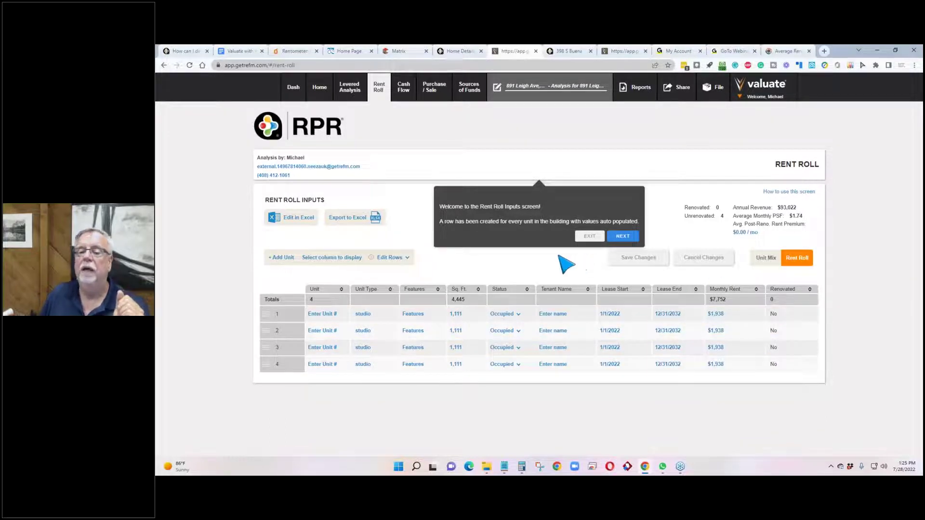
Step: Step through all seven rent roll tour tips and exit the tour
{"action": "left_click", "coordinate": [615, 238]}
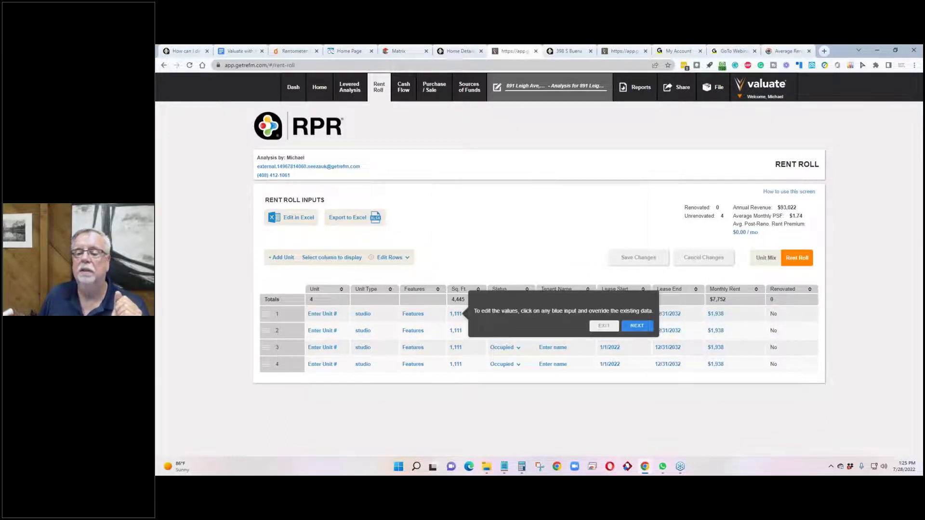
{"action": "left_click", "coordinate": [641, 326]}
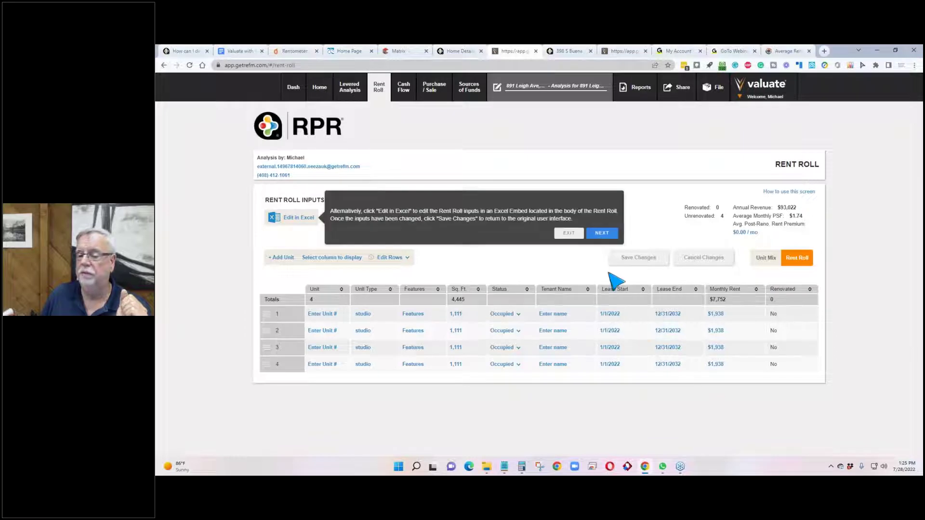
{"action": "left_click", "coordinate": [601, 233]}
{"action": "left_click", "coordinate": [599, 278]}
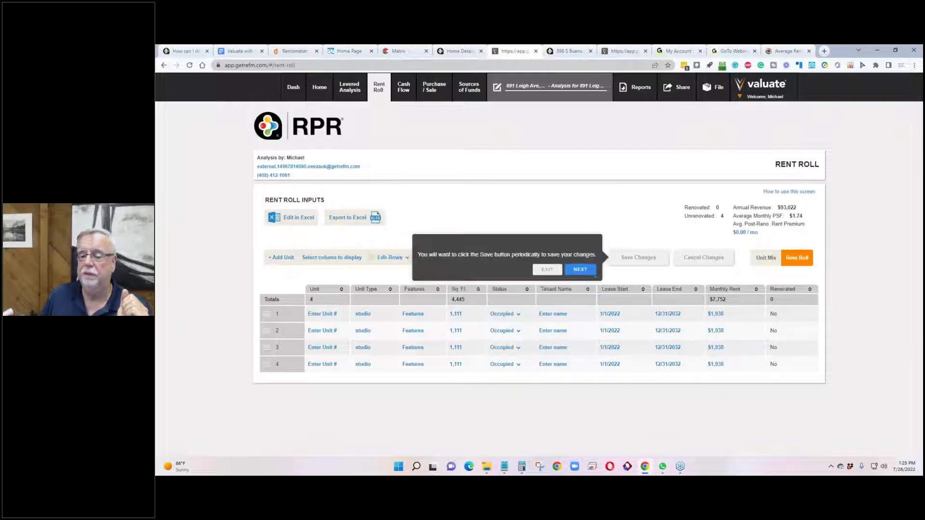
{"action": "left_click", "coordinate": [583, 269]}
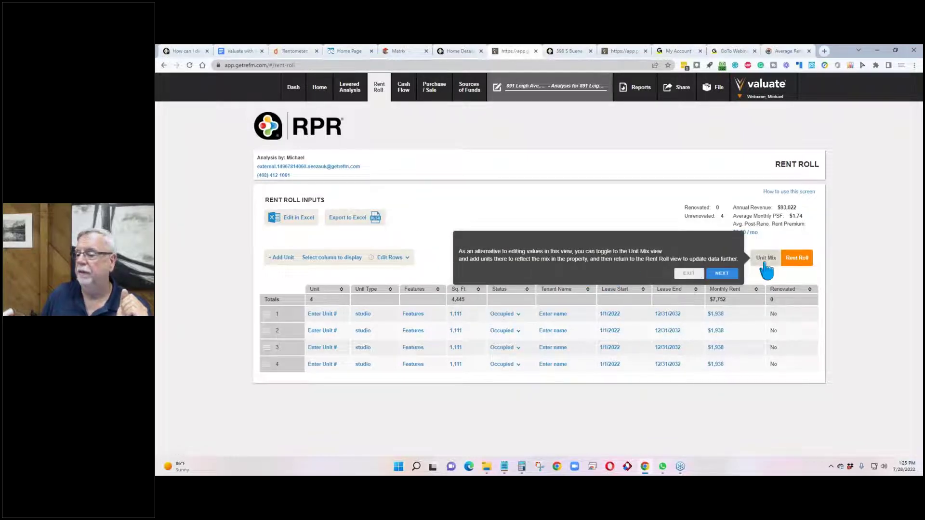
{"action": "left_click", "coordinate": [722, 273]}
{"action": "left_click", "coordinate": [359, 270]}
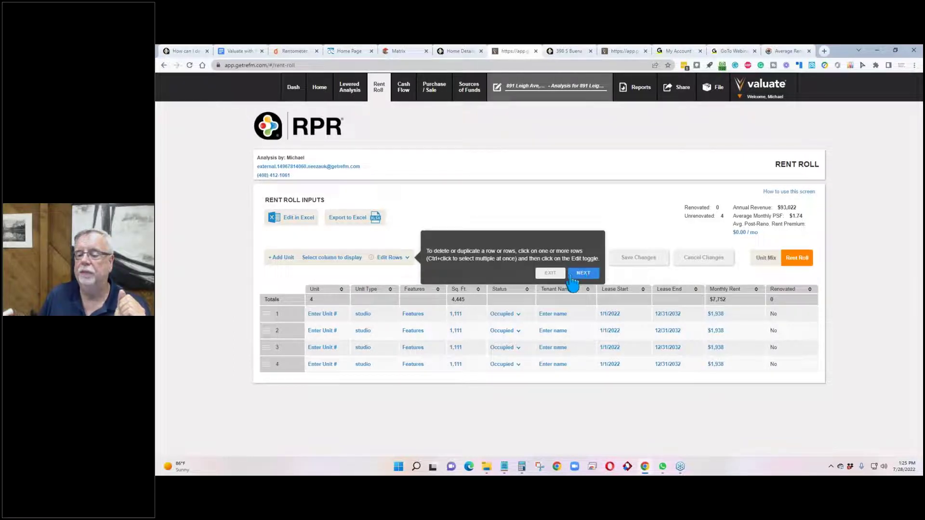
{"action": "left_click", "coordinate": [549, 274]}
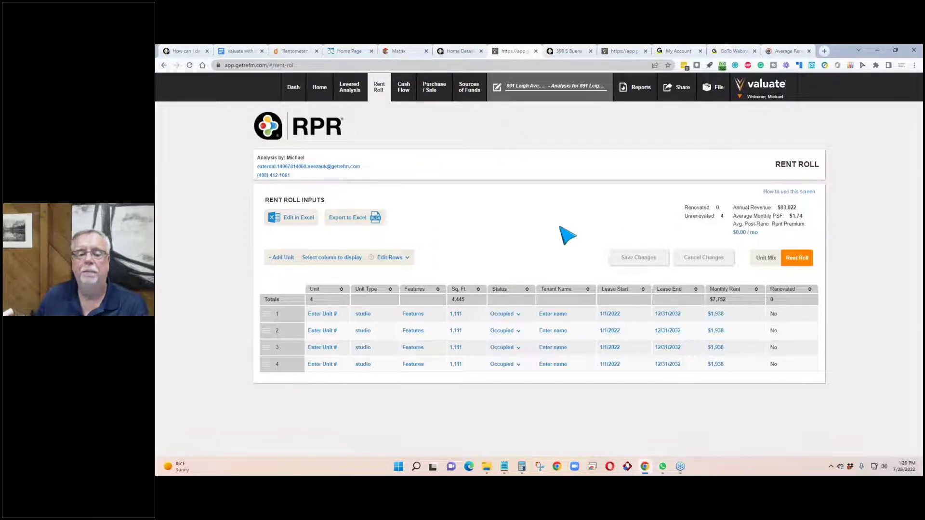
Step: Review the Cash Flow inputs page, leaving the Asset Management Fee unchanged
{"action": "left_click", "coordinate": [403, 87]}
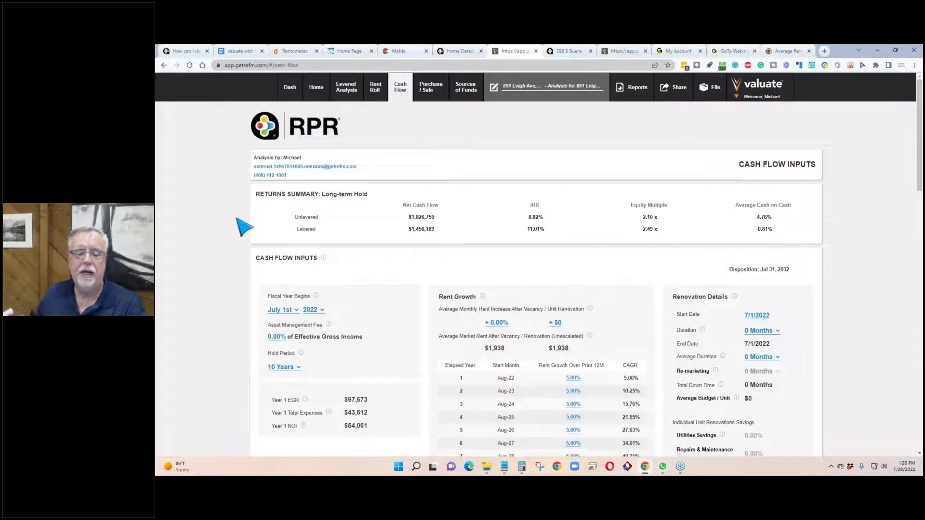
{"action": "scroll", "coordinate": [233, 286], "scroll_direction": "down", "scroll_amount": 2}
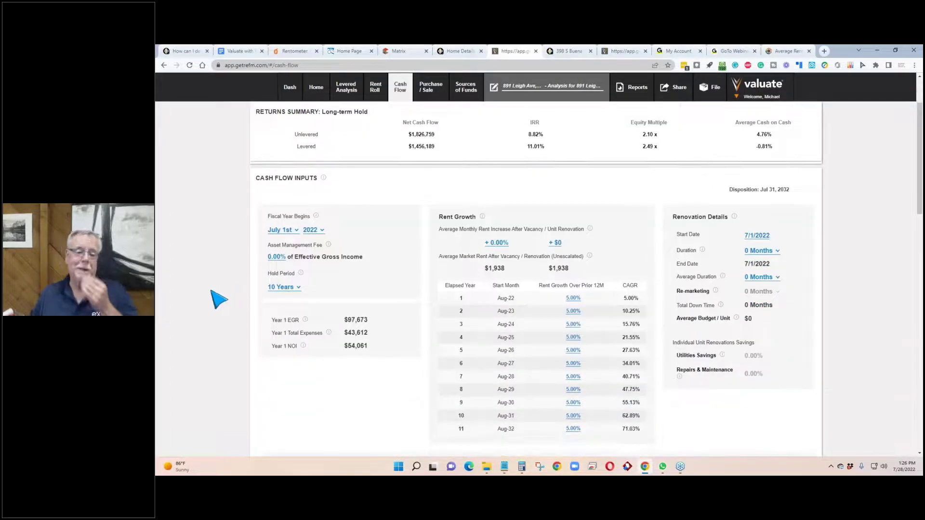
{"action": "scroll", "coordinate": [210, 298], "scroll_direction": "up", "scroll_amount": 2}
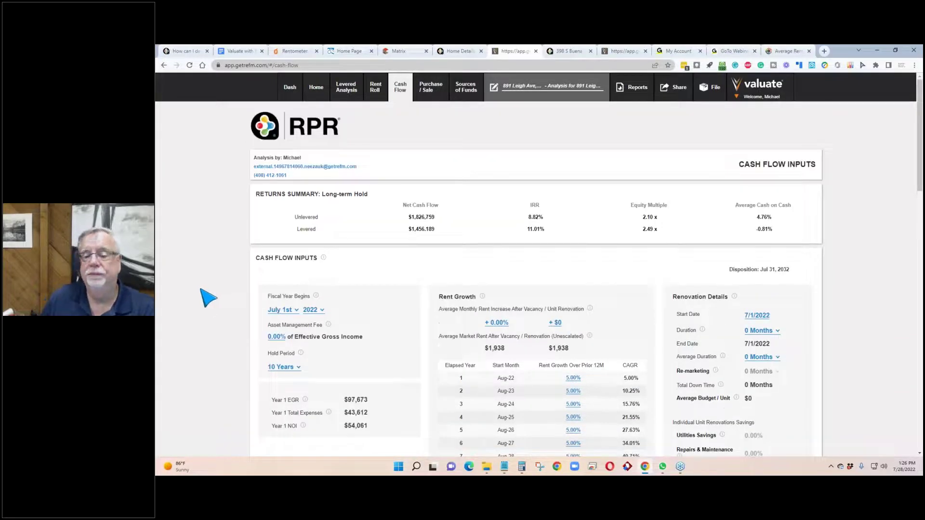
{"action": "scroll", "coordinate": [208, 295], "scroll_direction": "down", "scroll_amount": 3}
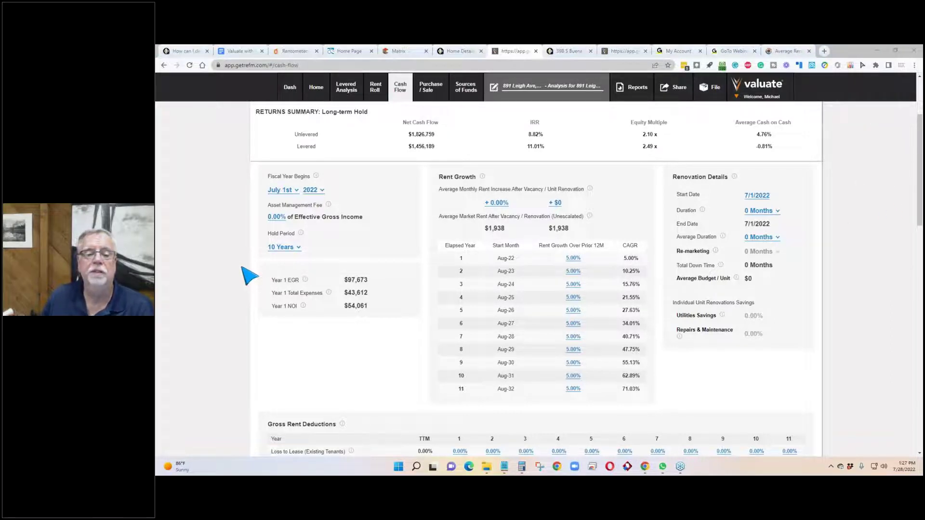
{"action": "left_click", "coordinate": [277, 218]}
{"action": "left_click", "coordinate": [248, 254]}
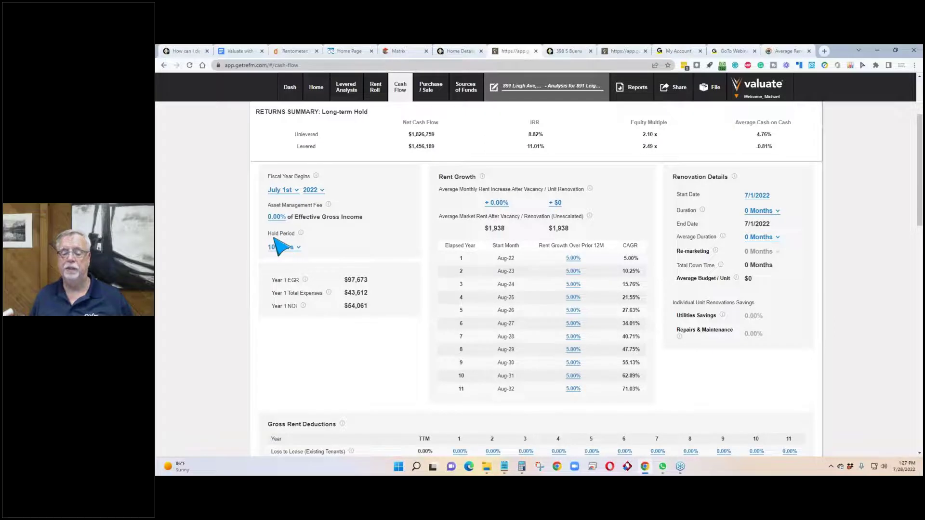
Step: Review the deductions, renovation and Year 1 cash flow tables, then go to Purchase / Sale
{"action": "scroll", "coordinate": [275, 241], "scroll_direction": "down", "scroll_amount": 2}
{"action": "scroll", "coordinate": [283, 249], "scroll_direction": "down", "scroll_amount": 4}
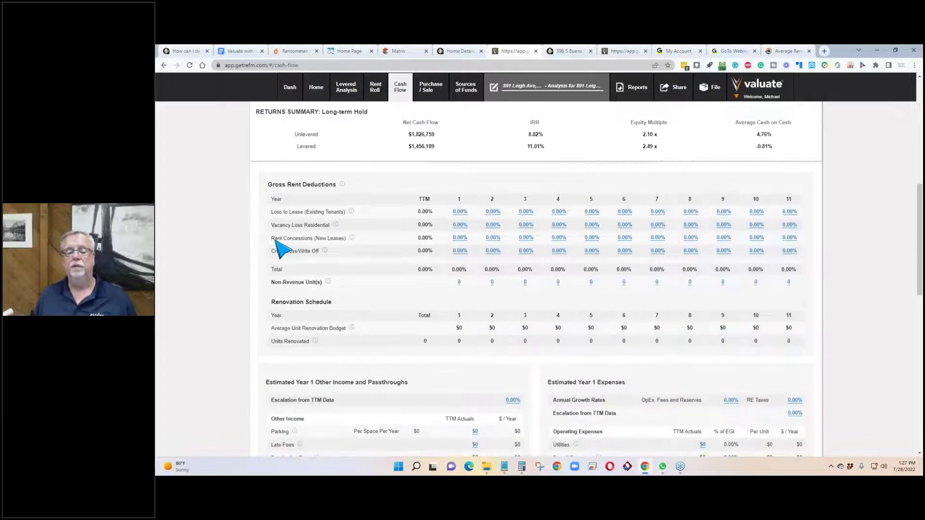
{"action": "scroll", "coordinate": [283, 250], "scroll_direction": "down", "scroll_amount": 2}
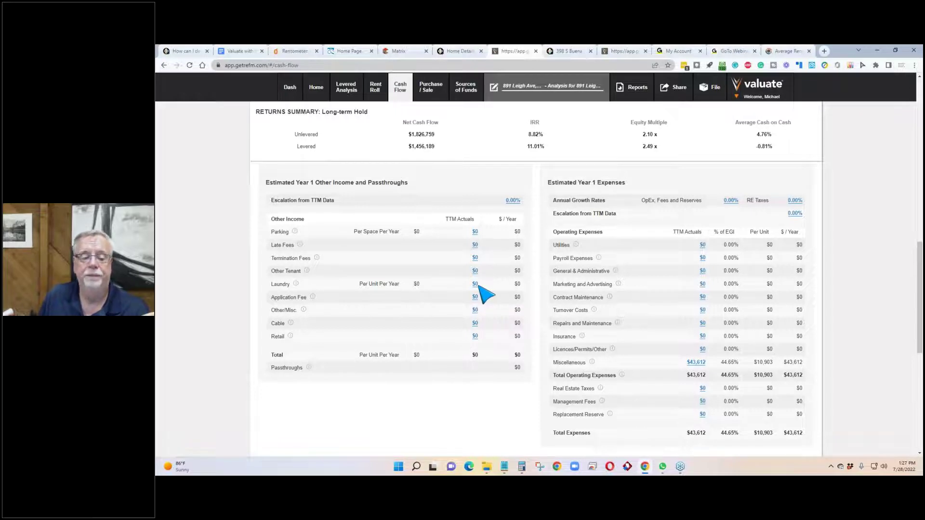
{"action": "scroll", "coordinate": [226, 285], "scroll_direction": "up", "scroll_amount": 8}
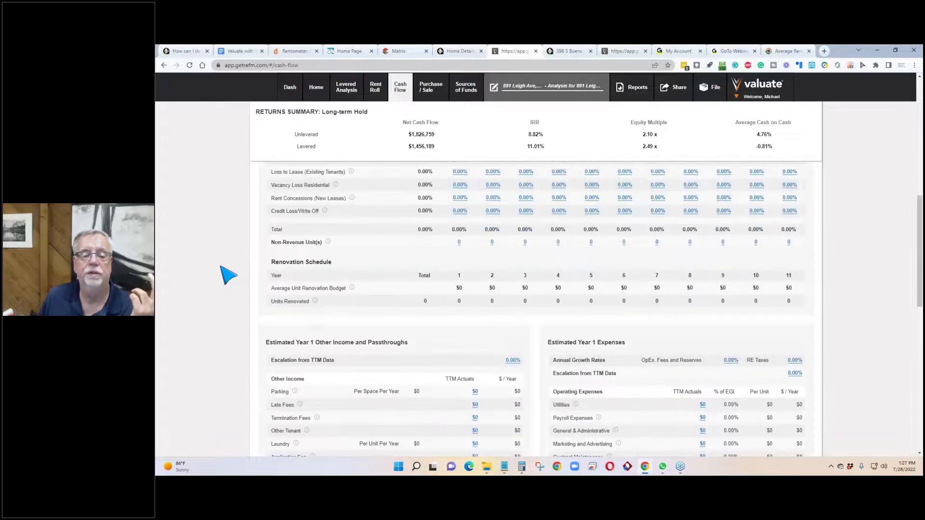
{"action": "scroll", "coordinate": [232, 292], "scroll_direction": "down", "scroll_amount": 3}
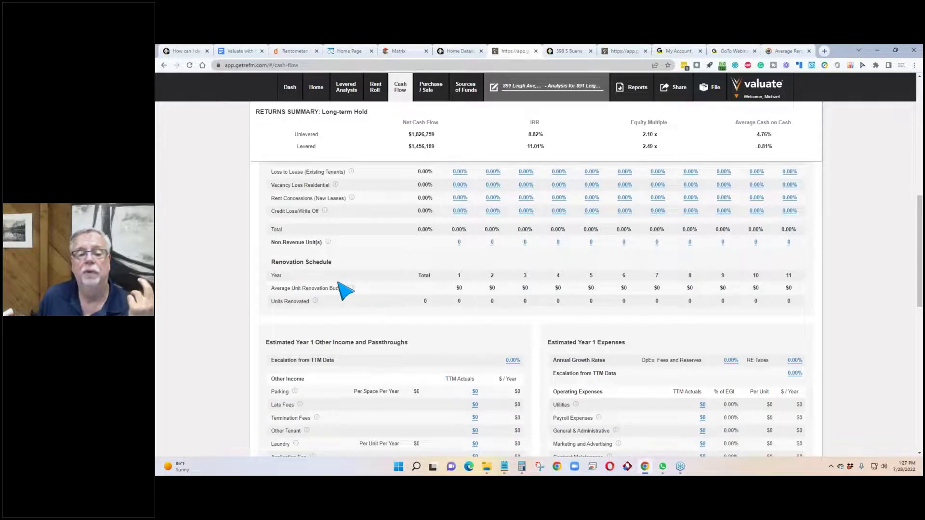
{"action": "scroll", "coordinate": [346, 290], "scroll_direction": "up", "scroll_amount": 3}
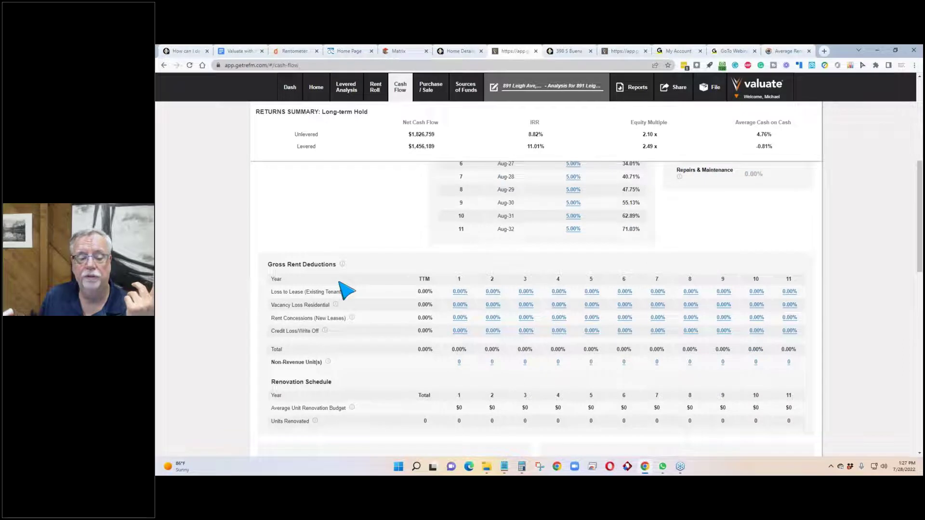
{"action": "scroll", "coordinate": [345, 291], "scroll_direction": "up", "scroll_amount": 2}
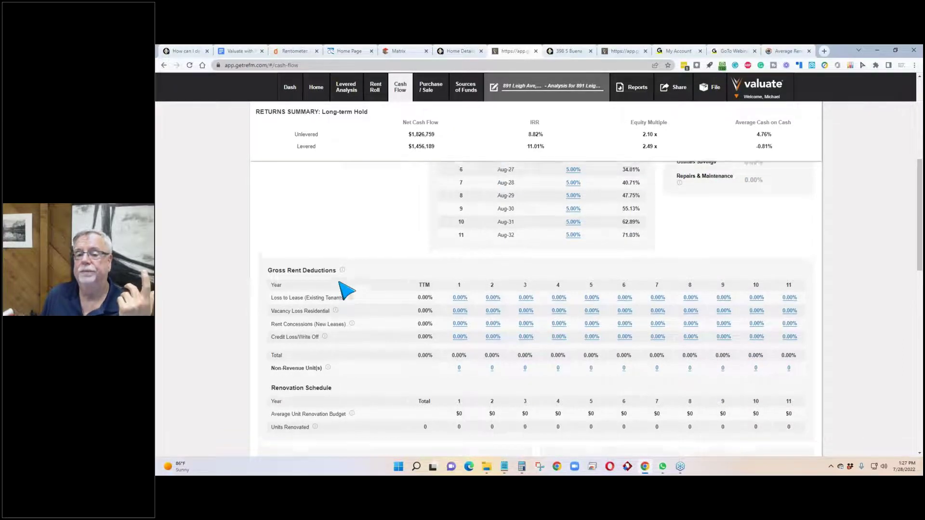
{"action": "left_click", "coordinate": [432, 88]}
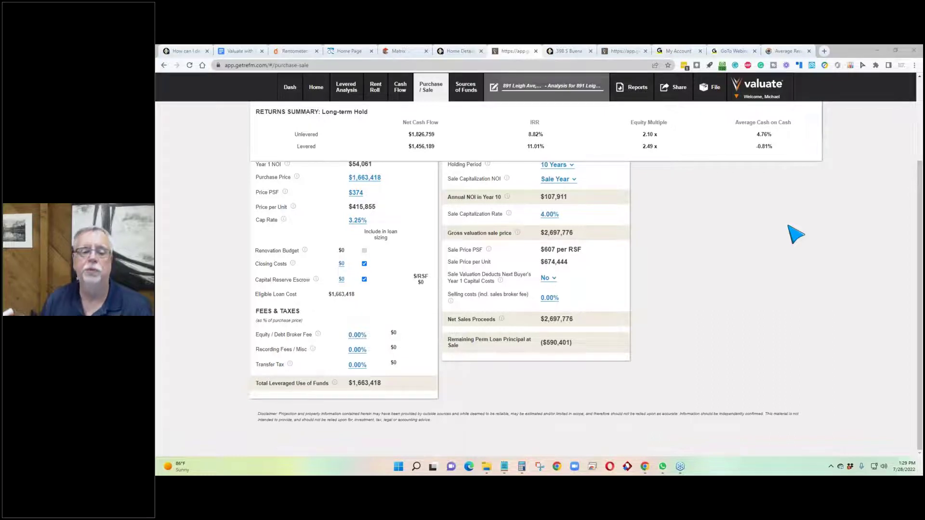
{"action": "scroll", "coordinate": [286, 316], "scroll_direction": "up", "scroll_amount": 3}
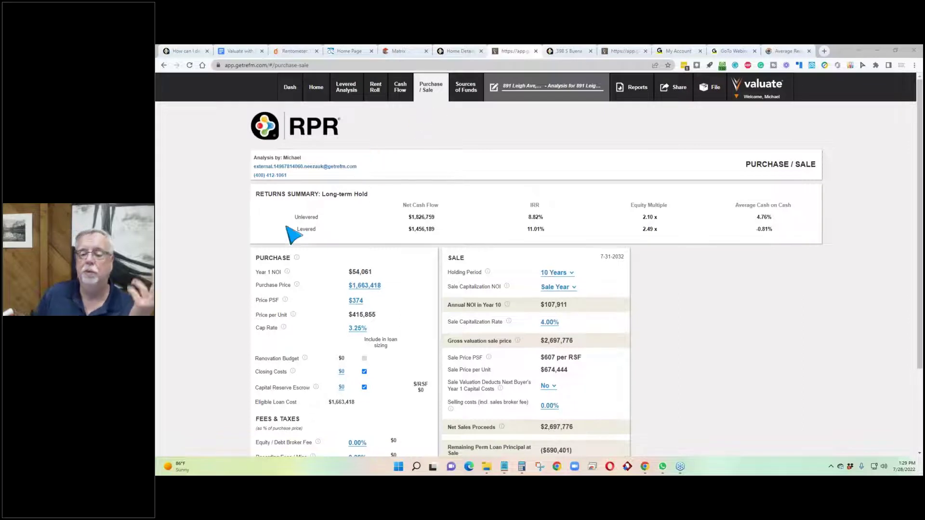
{"action": "scroll", "coordinate": [221, 265], "scroll_direction": "down", "scroll_amount": 2}
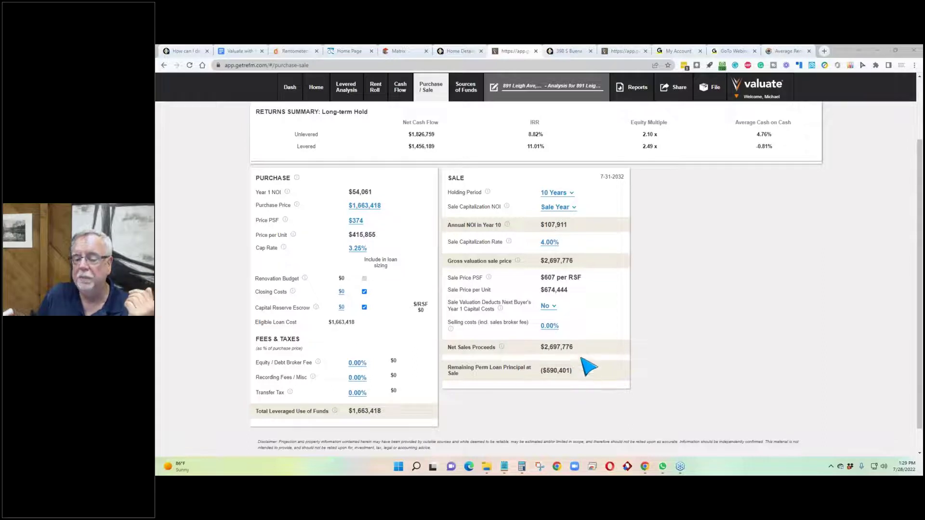
{"action": "left_click_drag", "start_coordinate": [574, 347], "coordinate": [539, 346]}
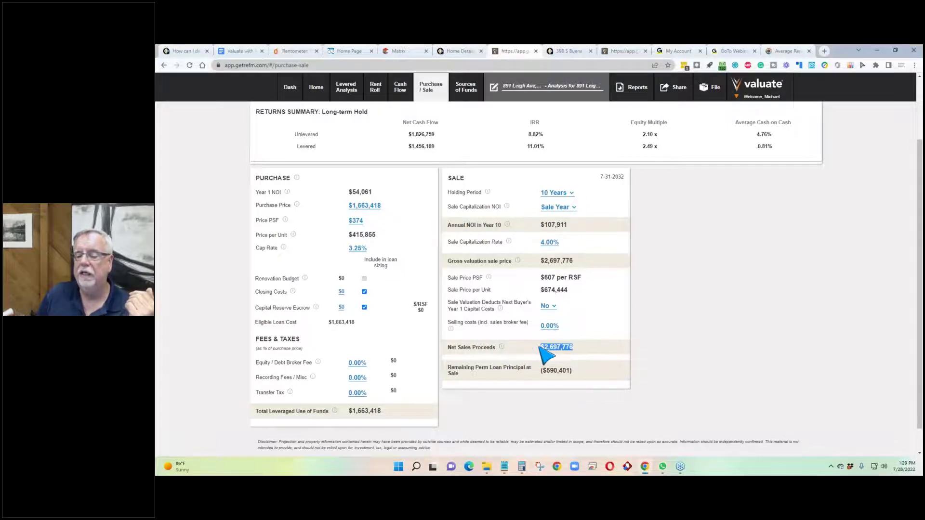
{"action": "left_click", "coordinate": [517, 353]}
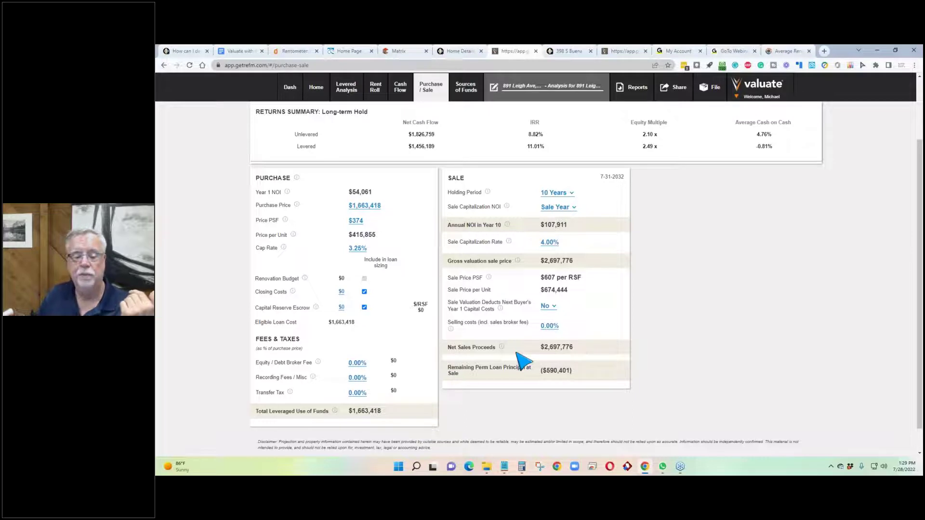
{"action": "scroll", "coordinate": [260, 327], "scroll_direction": "down", "scroll_amount": 1}
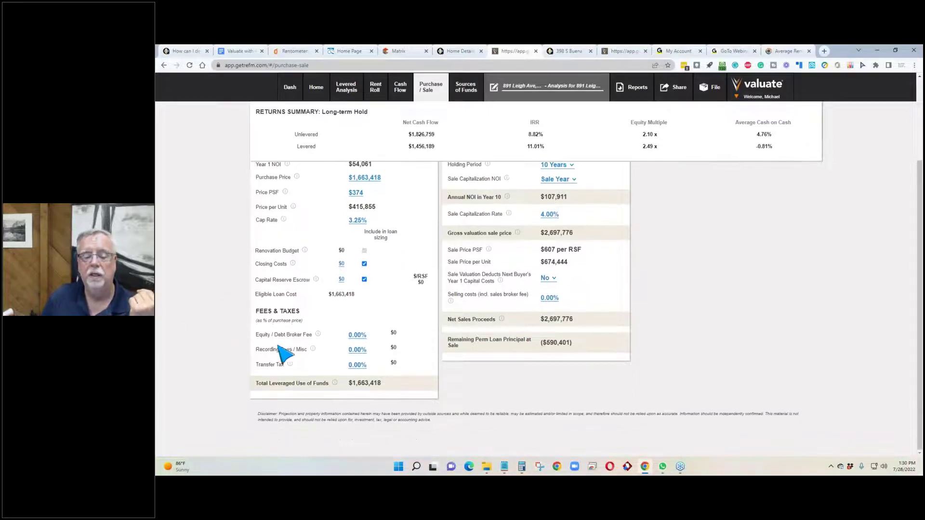
Step: Set the Equity / Debt Broker Fee to 3%, then revise it to 5.00%
{"action": "left_click", "coordinate": [358, 336]}
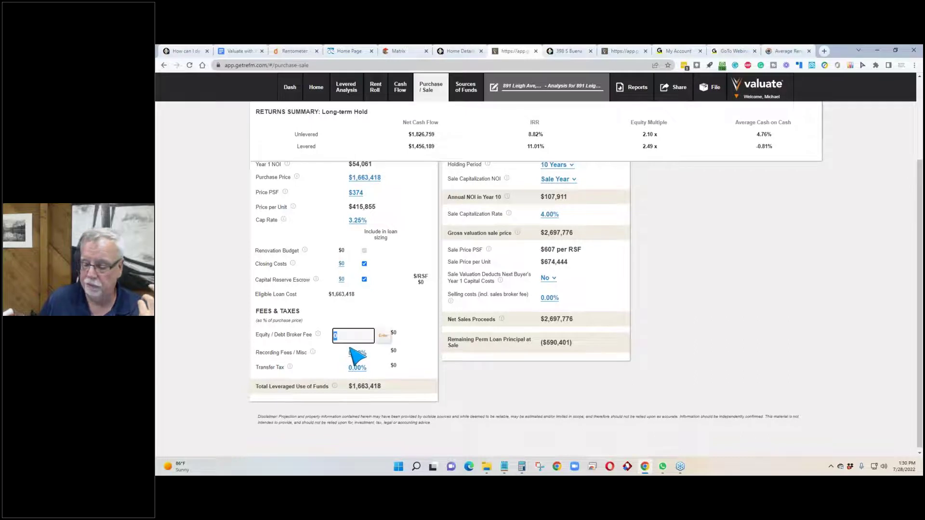
{"action": "type", "text": "3"}
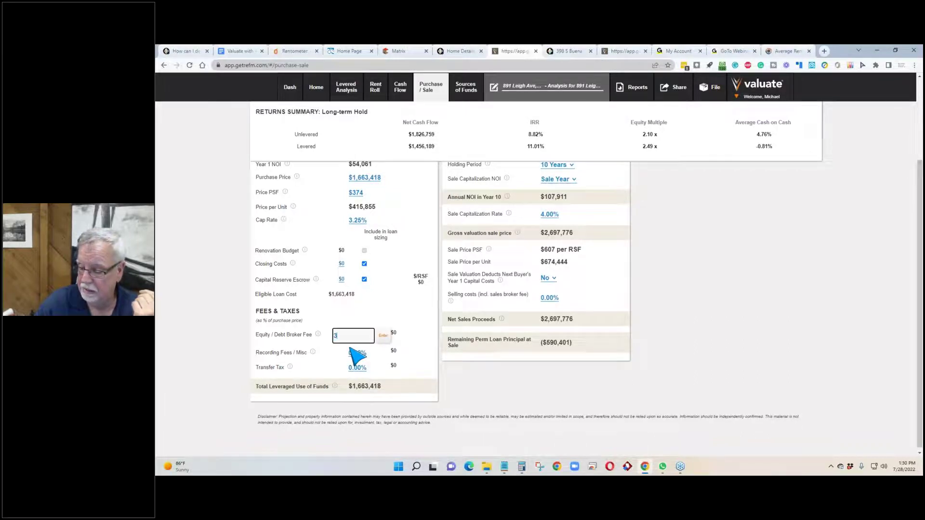
{"action": "key", "text": "Return"}
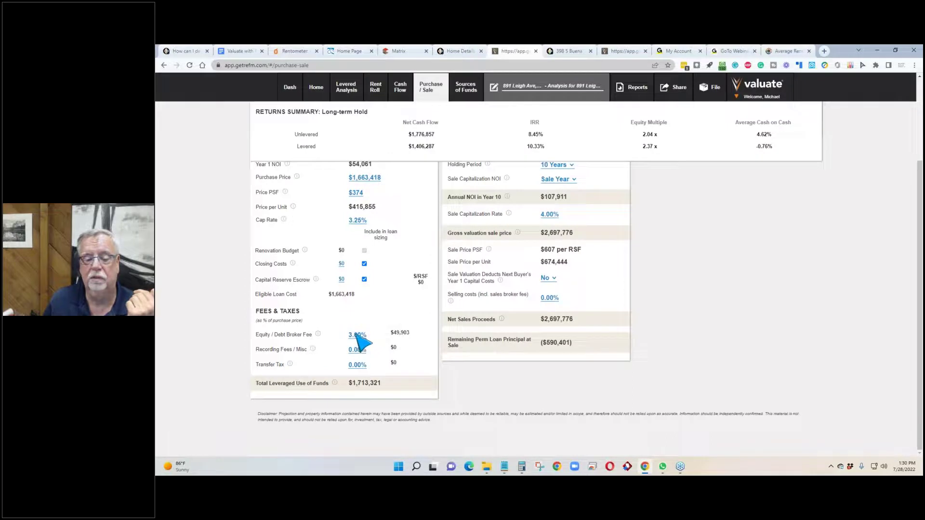
{"action": "left_click", "coordinate": [357, 335]}
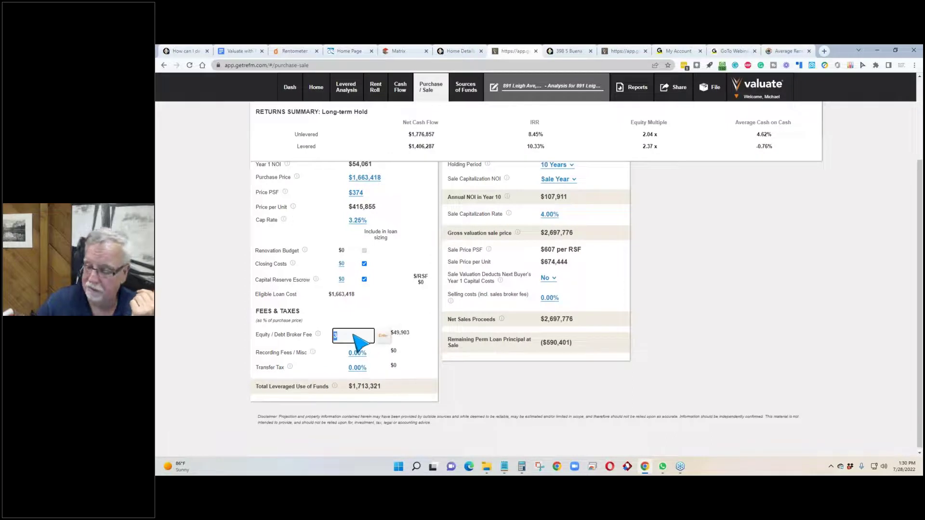
{"action": "key", "text": "Return"}
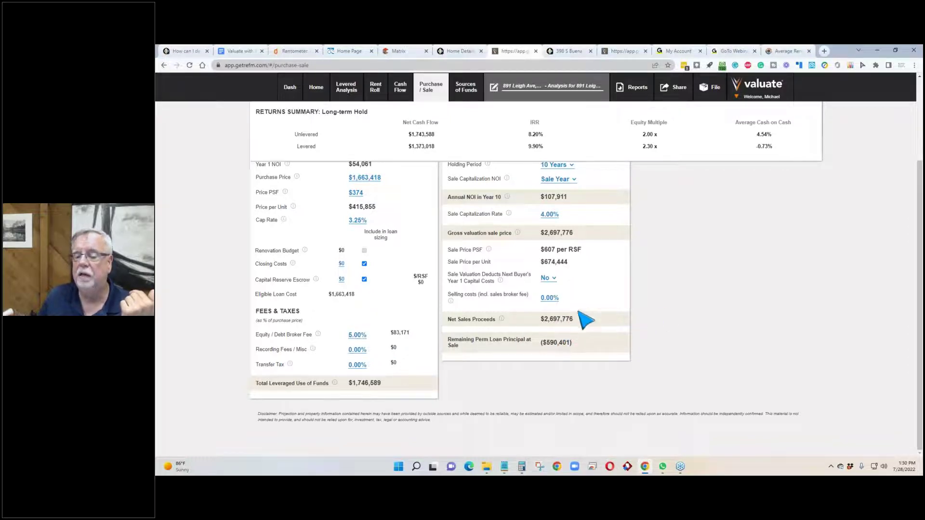
Step: Highlight the remaining loan principal at sale and the levered average cash-on-cash return
{"action": "scroll", "coordinate": [583, 332], "scroll_direction": "up", "scroll_amount": 1}
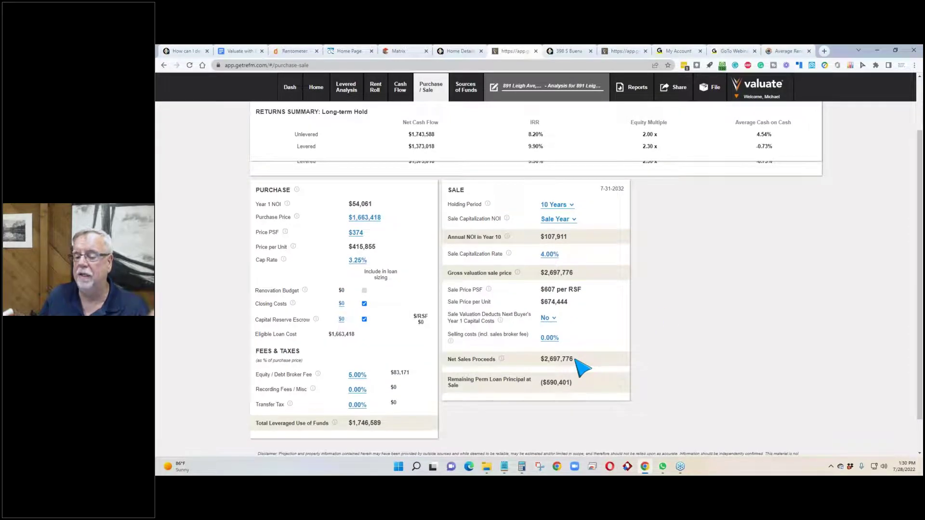
{"action": "left_click_drag", "start_coordinate": [574, 360], "coordinate": [537, 383]}
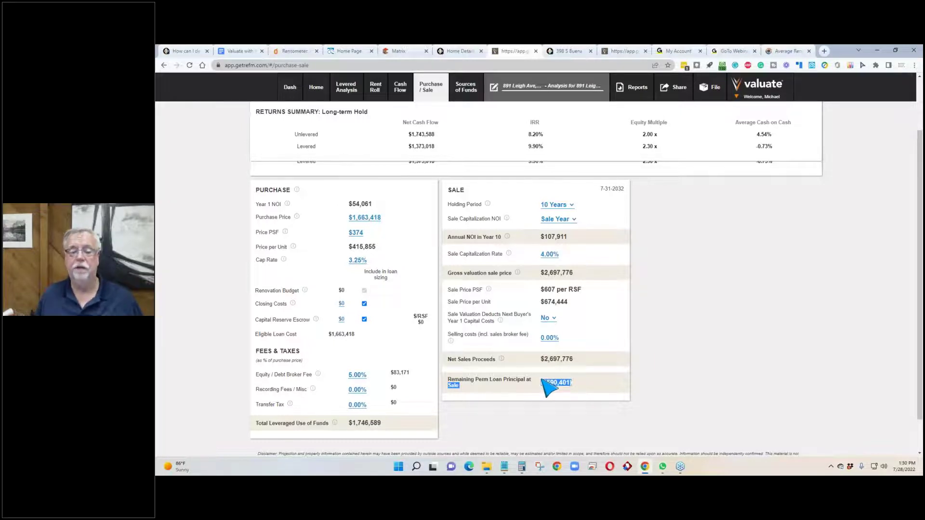
{"action": "scroll", "coordinate": [514, 341], "scroll_direction": "up", "scroll_amount": 2}
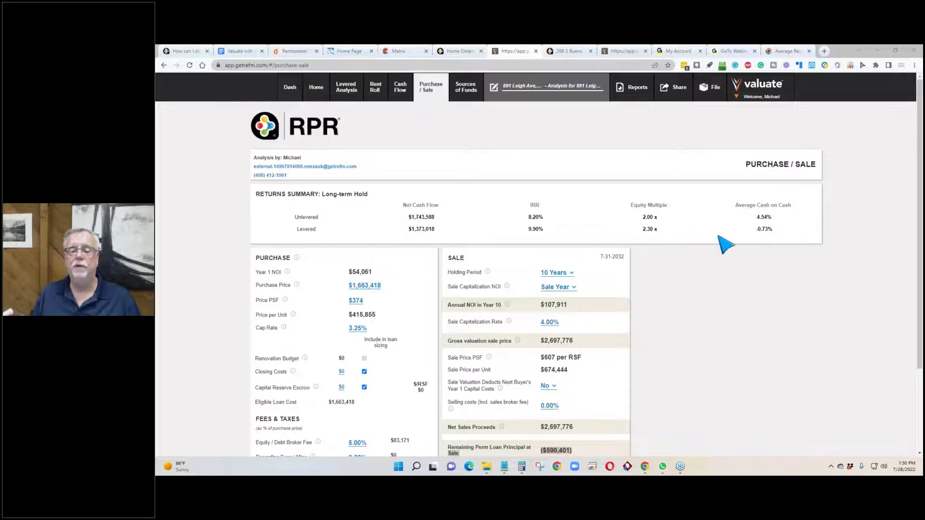
{"action": "left_click_drag", "start_coordinate": [790, 233], "coordinate": [754, 231]}
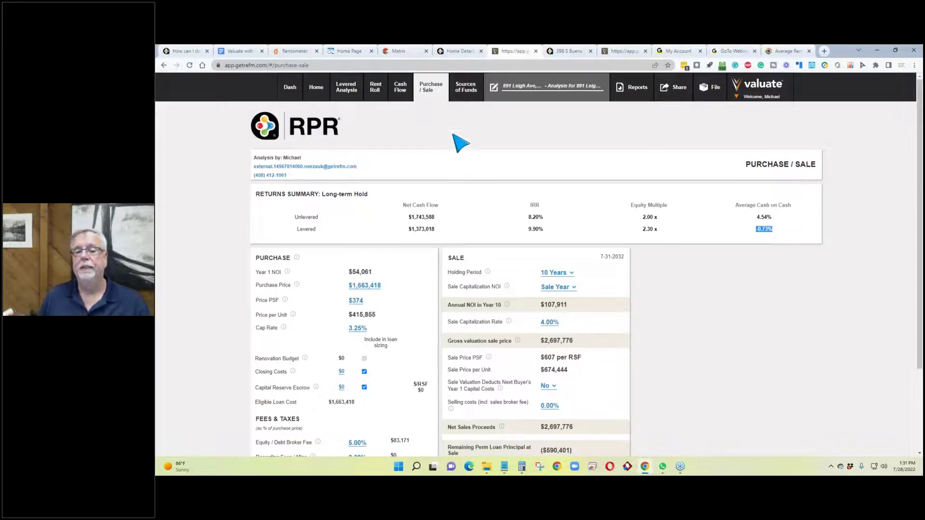
{"action": "left_click", "coordinate": [466, 88]}
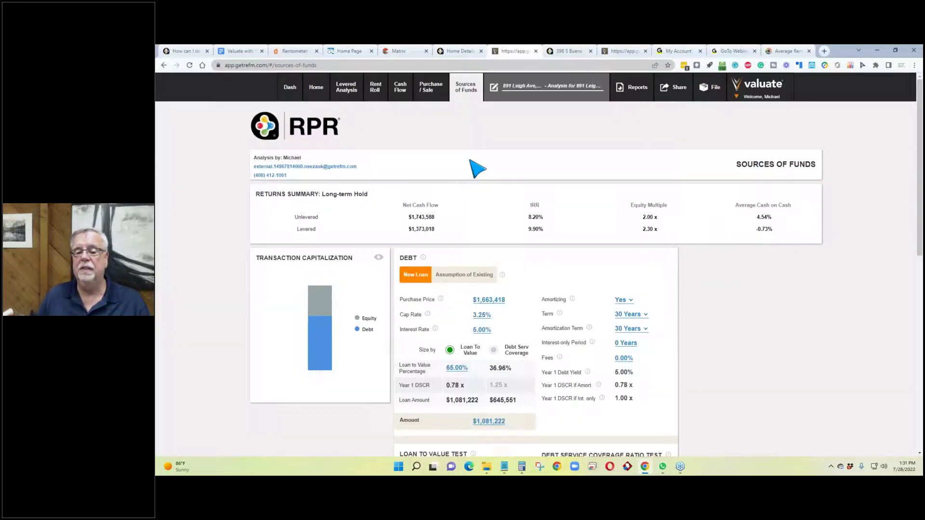
{"action": "scroll", "coordinate": [507, 217], "scroll_direction": "down", "scroll_amount": 1}
{"action": "scroll", "coordinate": [502, 211], "scroll_direction": "down", "scroll_amount": 1}
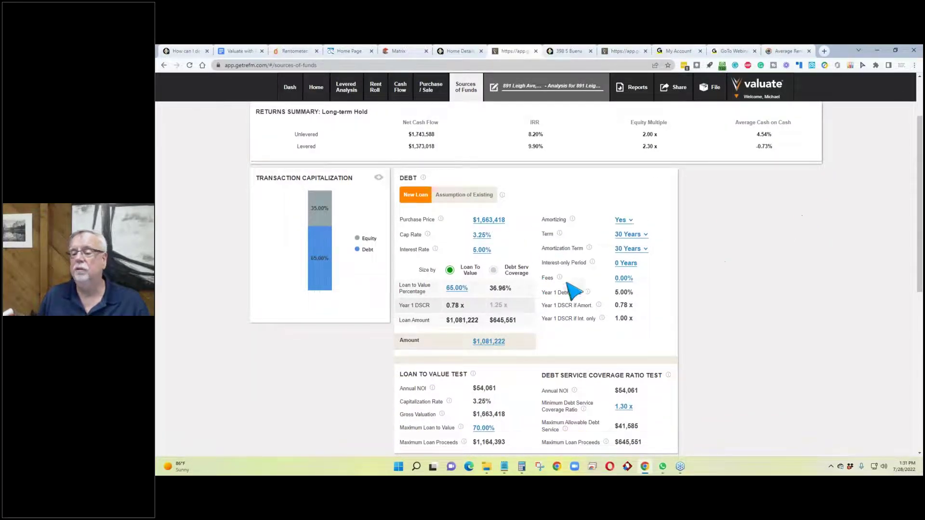
{"action": "left_click", "coordinate": [457, 288]}
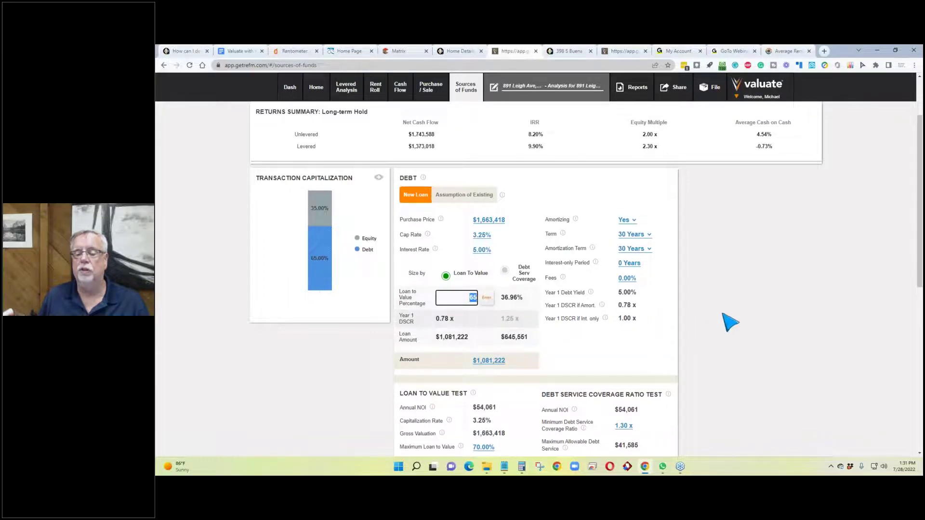
{"action": "left_click", "coordinate": [761, 295]}
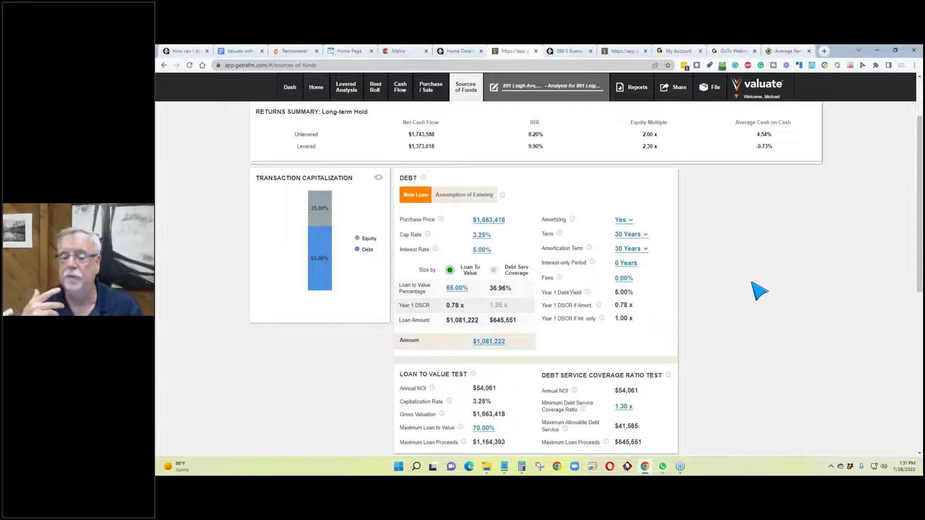
{"action": "left_click", "coordinate": [456, 288]}
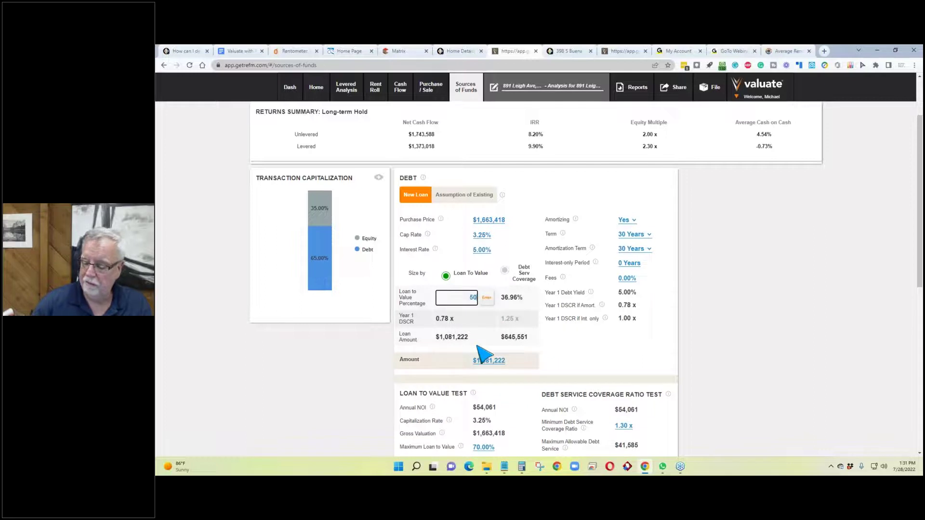
{"action": "key", "text": "Return"}
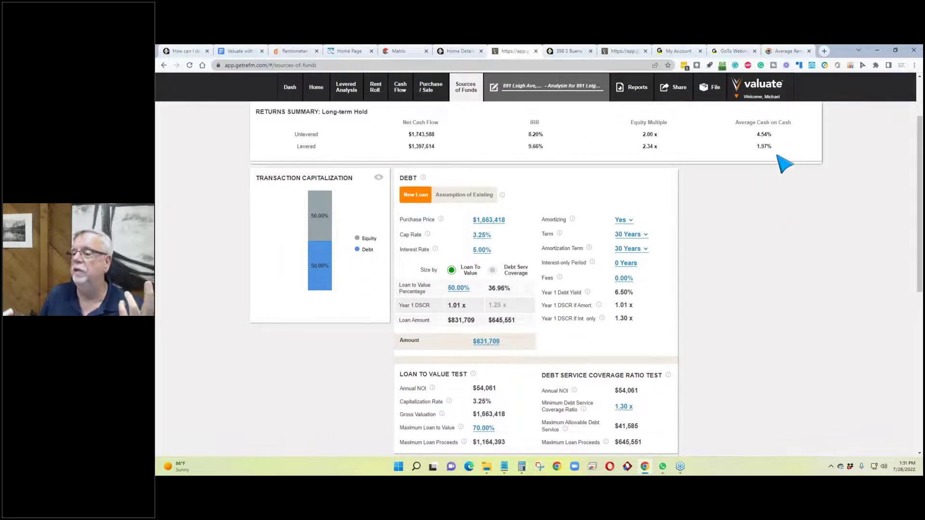
{"action": "left_click_drag", "start_coordinate": [772, 147], "coordinate": [751, 149]}
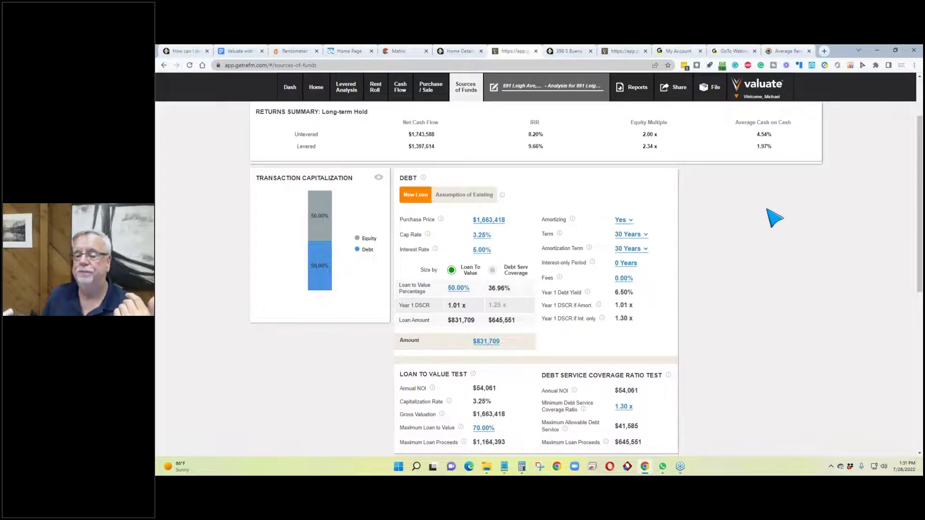
{"action": "scroll", "coordinate": [525, 244], "scroll_direction": "down", "scroll_amount": 3}
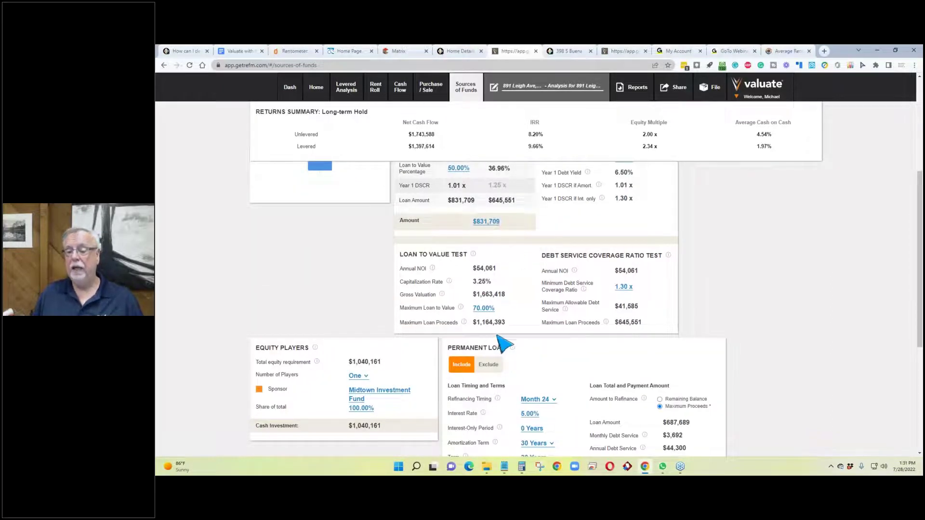
{"action": "scroll", "coordinate": [488, 259], "scroll_direction": "up", "scroll_amount": 1}
{"action": "scroll", "coordinate": [496, 267], "scroll_direction": "up", "scroll_amount": 5}
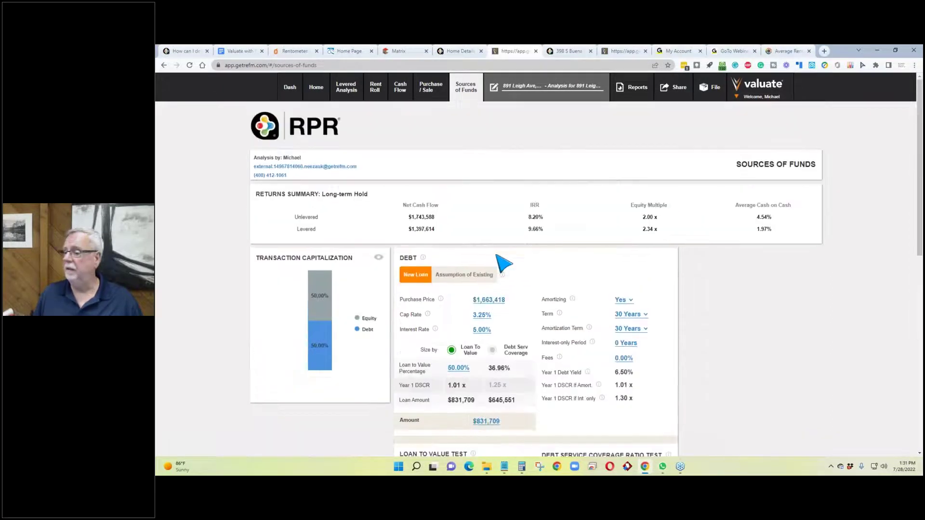
Step: Open Matrix's Residential Search and select Active status and Single Family Home type
{"action": "left_click", "coordinate": [394, 52]}
{"action": "scroll", "coordinate": [260, 157], "scroll_direction": "up", "scroll_amount": 10}
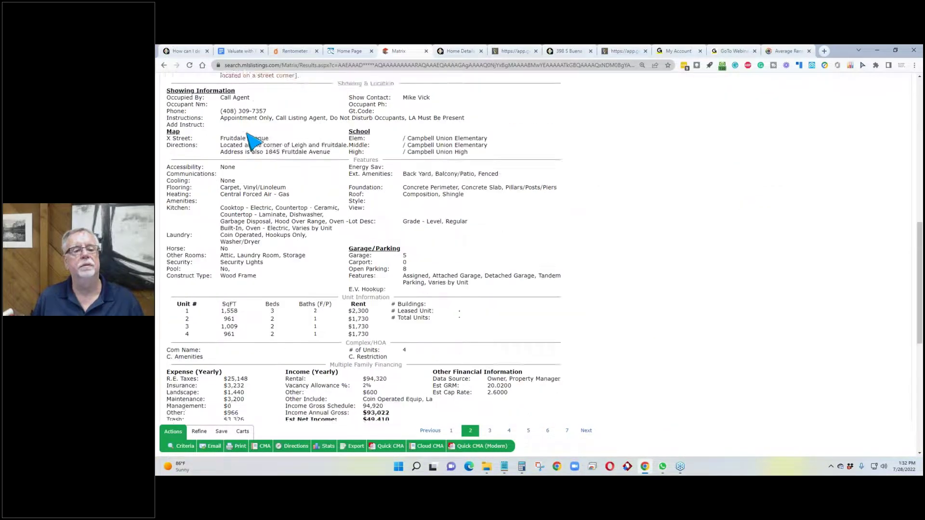
{"action": "mouse_move", "coordinate": [241, 90]}
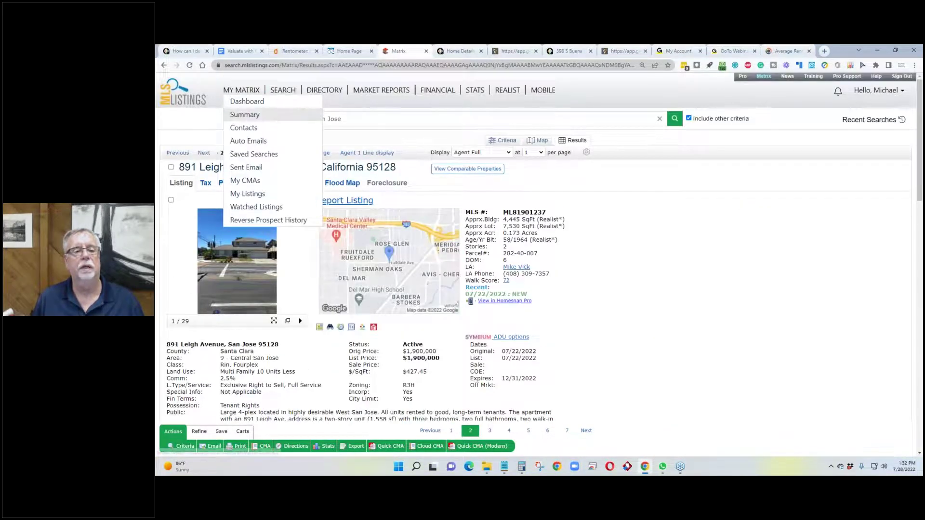
{"action": "left_click", "coordinate": [282, 91]}
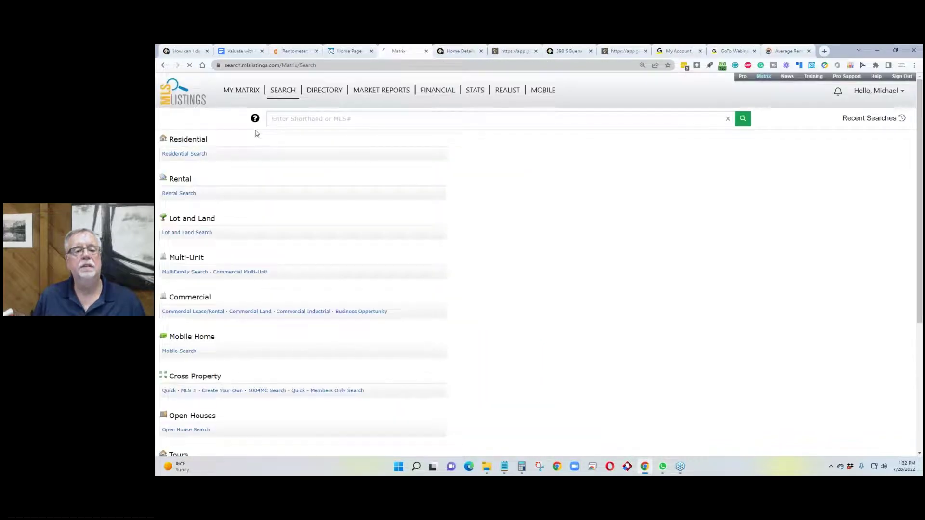
{"action": "left_click", "coordinate": [185, 154]}
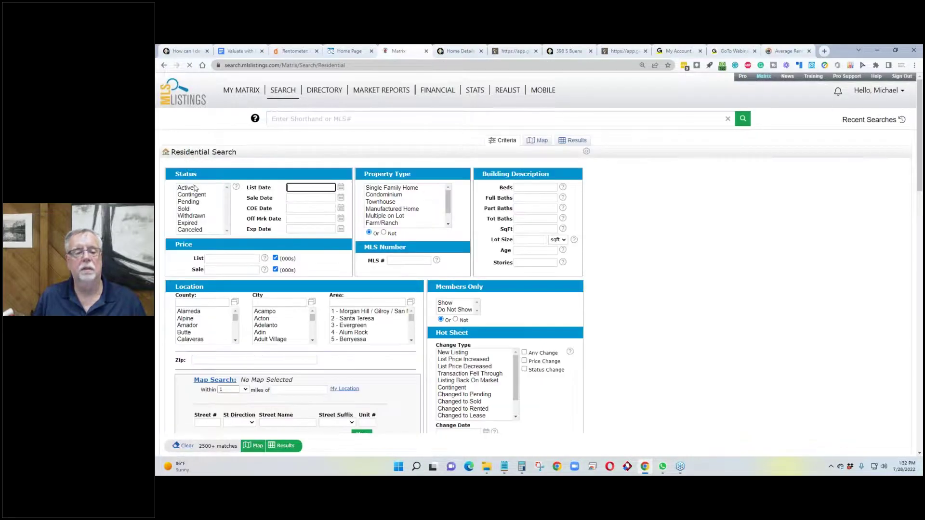
{"action": "left_click", "coordinate": [216, 189]}
{"action": "left_click", "coordinate": [392, 187]}
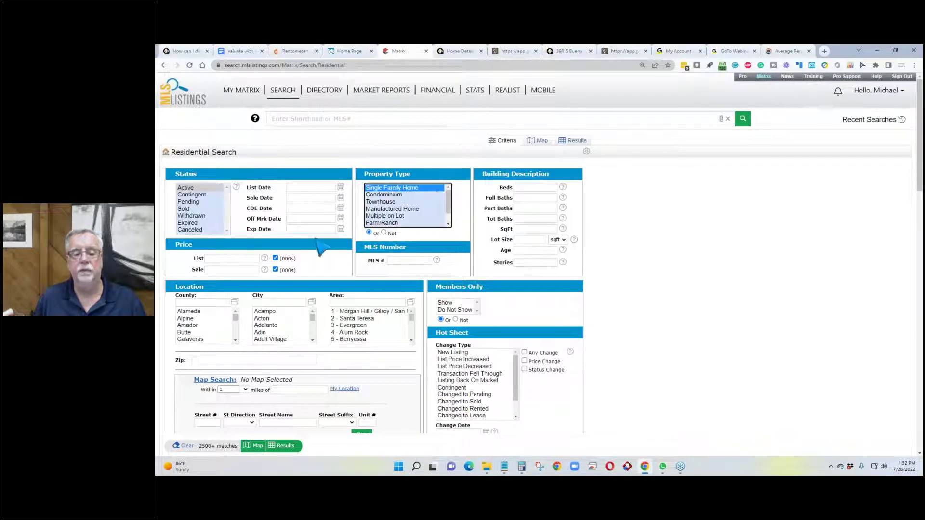
{"action": "scroll", "coordinate": [251, 285], "scroll_direction": "down", "scroll_amount": 4}
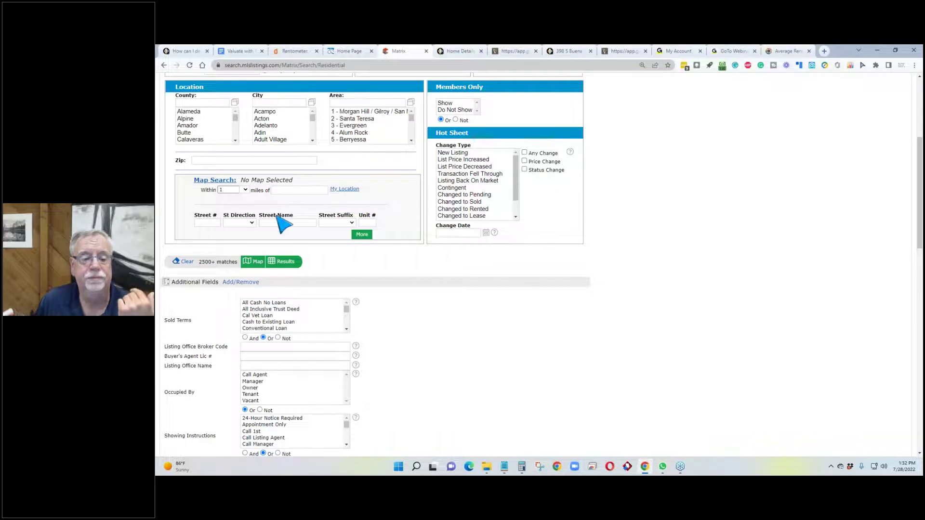
{"action": "scroll", "coordinate": [450, 149], "scroll_direction": "up", "scroll_amount": 3}
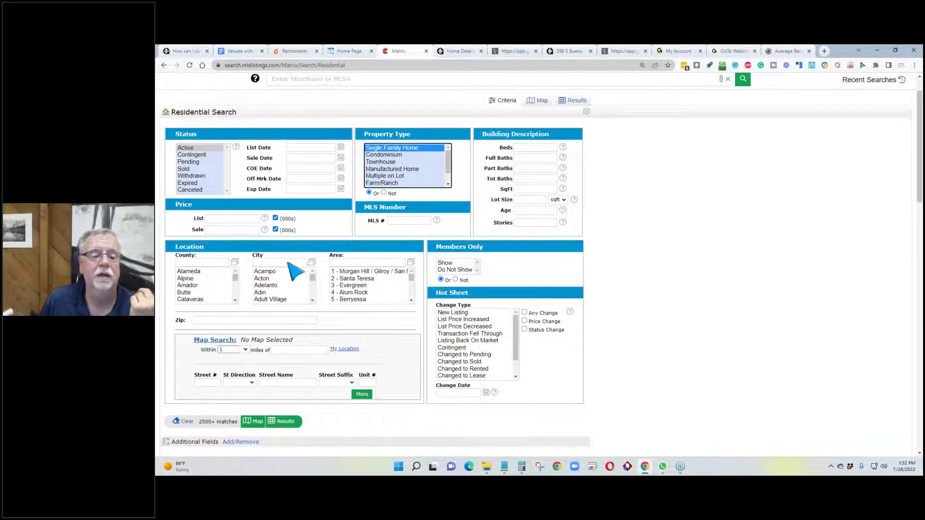
Step: Filter the search to San Jose with a maximum list price of $1,000,000
{"action": "left_click", "coordinate": [288, 263]}
{"action": "type", "text": "sa"}
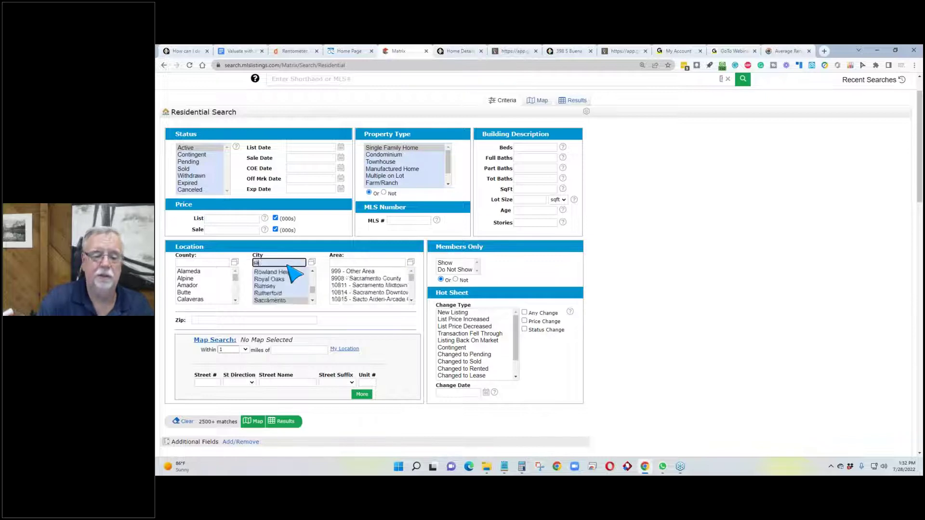
{"action": "type", "text": "n jo"}
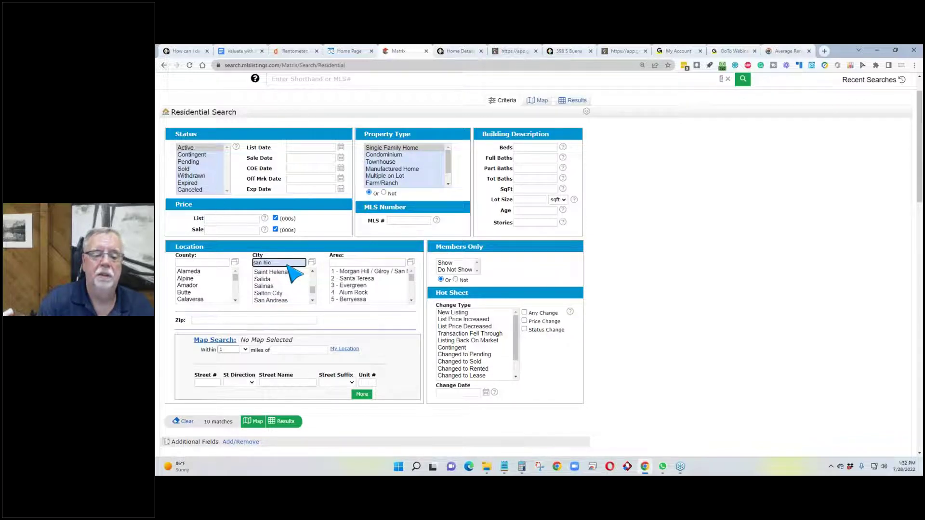
{"action": "type", "text": "s"}
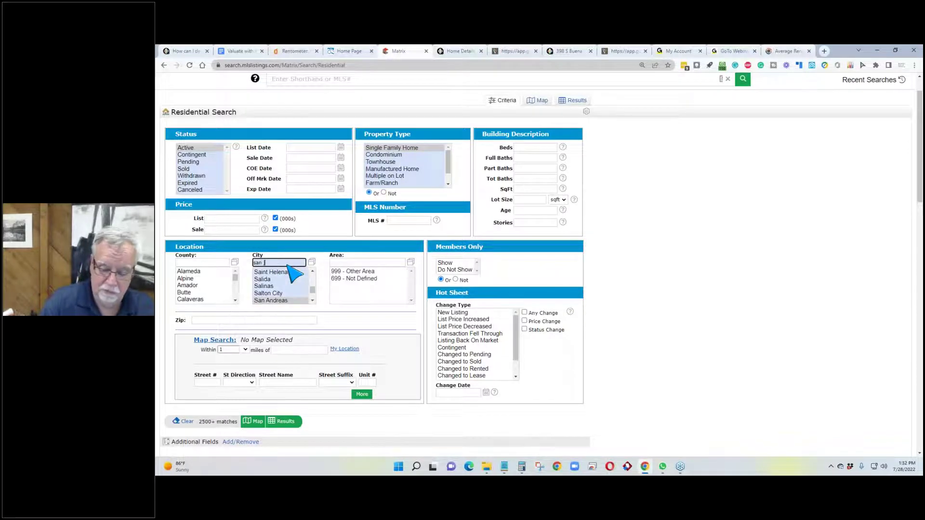
{"action": "type", "text": "e"}
{"action": "left_click", "coordinate": [268, 300]}
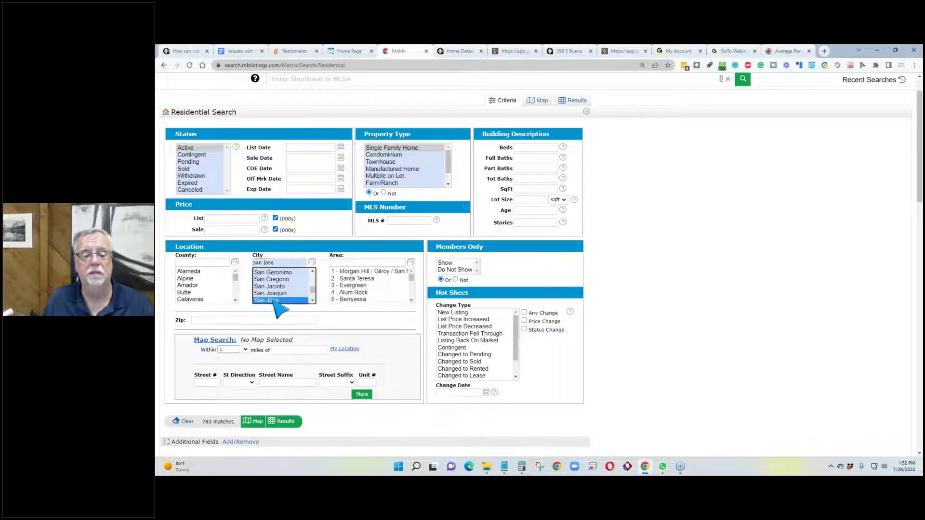
{"action": "left_click", "coordinate": [225, 219]}
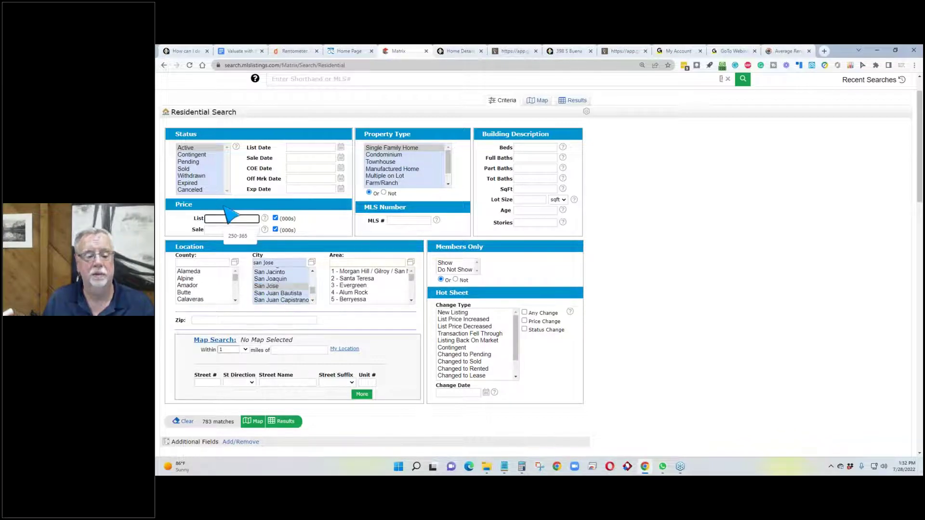
{"action": "type", "text": "1000-"}
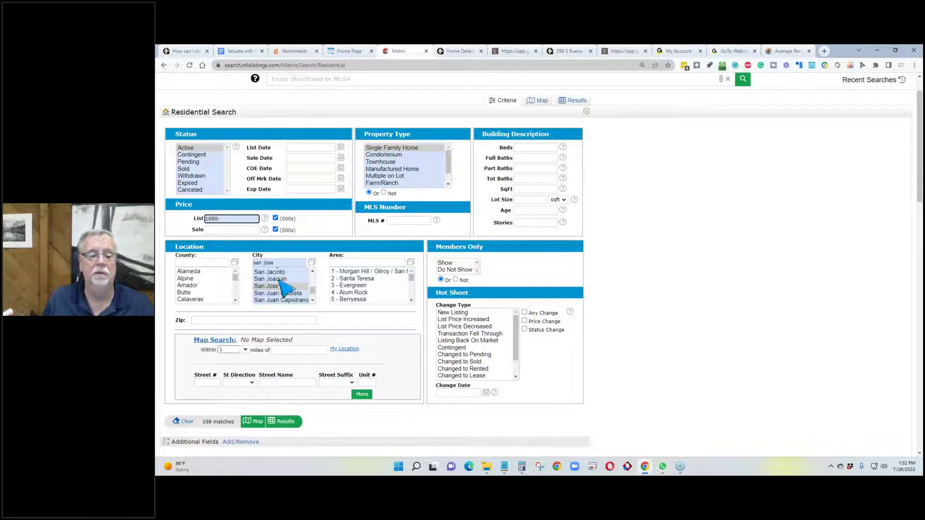
{"action": "left_click", "coordinate": [171, 361]}
{"action": "scroll", "coordinate": [174, 366], "scroll_direction": "down", "scroll_amount": 2}
{"action": "scroll", "coordinate": [286, 293], "scroll_direction": "up", "scroll_amount": 1}
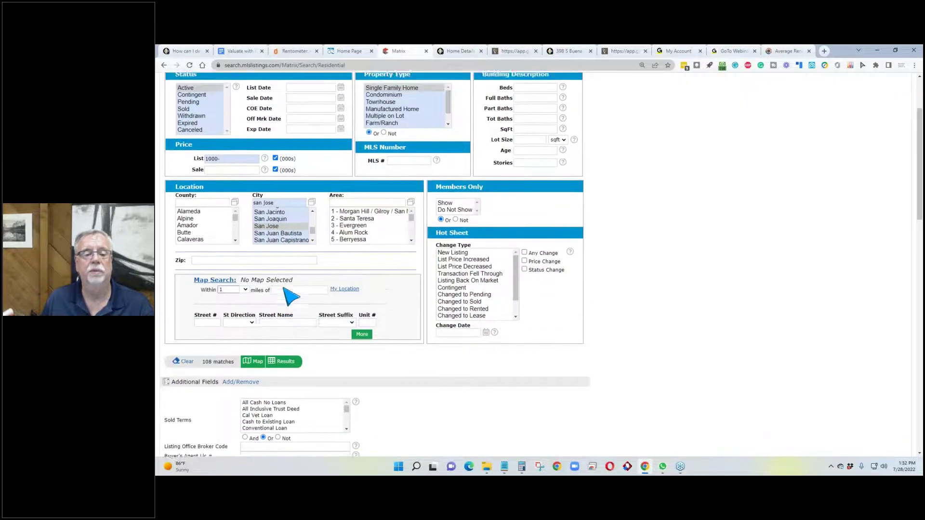
{"action": "scroll", "coordinate": [291, 297], "scroll_direction": "up", "scroll_amount": 2}
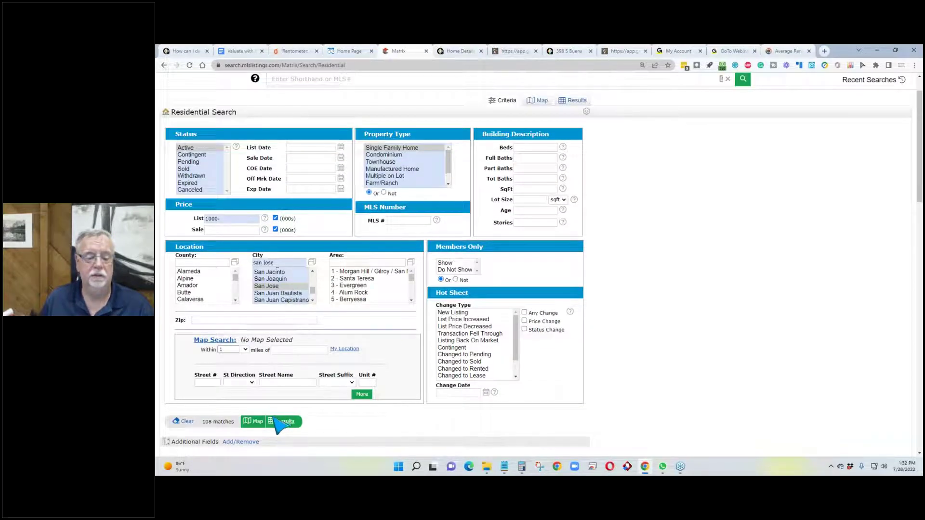
{"action": "left_click", "coordinate": [282, 287]}
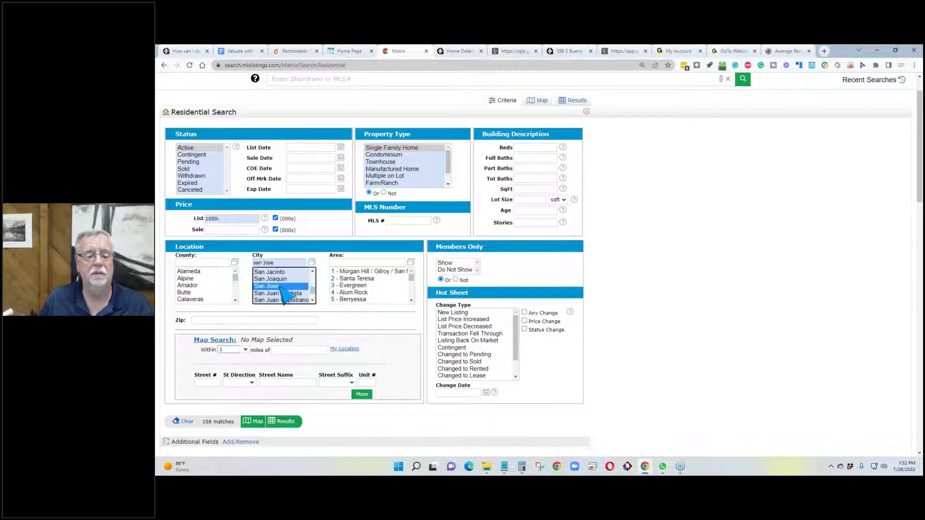
Step: Set the bedroom criterion to 4 and show the 12 matching listings
{"action": "left_click", "coordinate": [535, 147]}
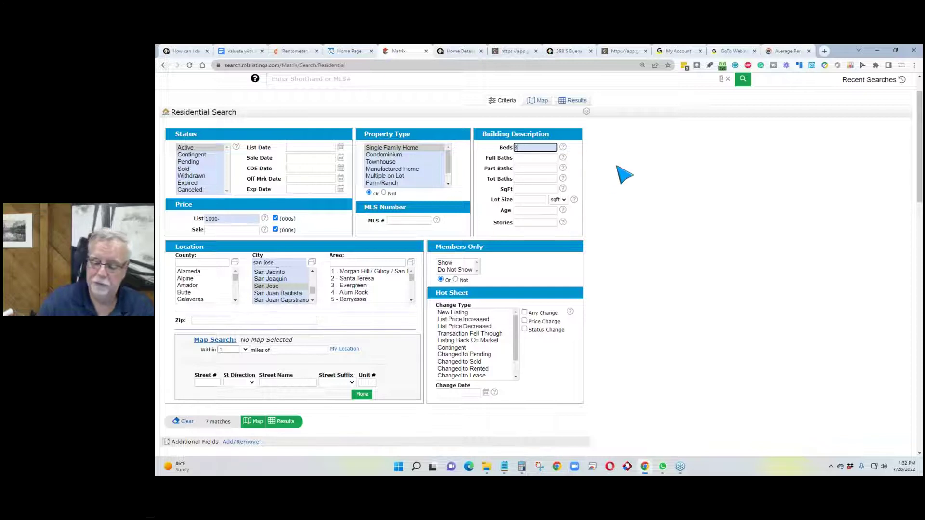
{"action": "type", "text": "3+"}
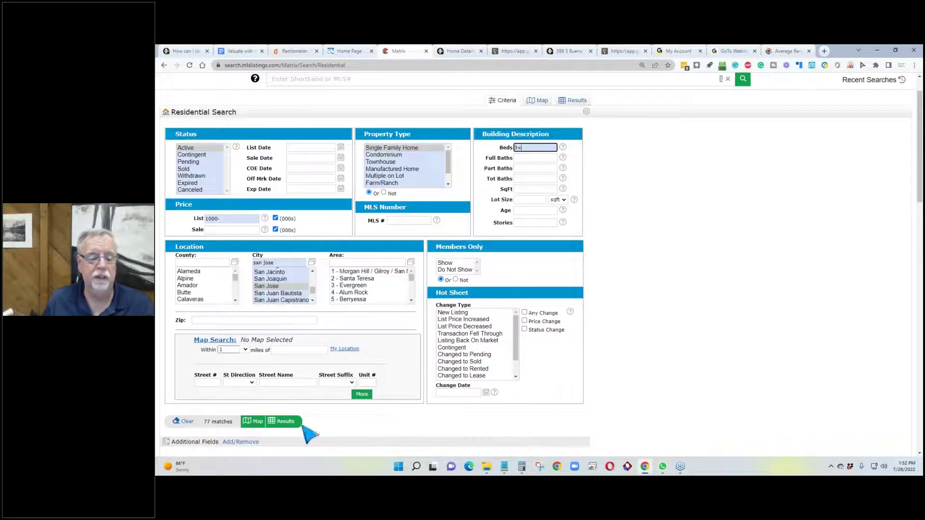
{"action": "left_click_drag", "start_coordinate": [530, 147], "coordinate": [499, 150]}
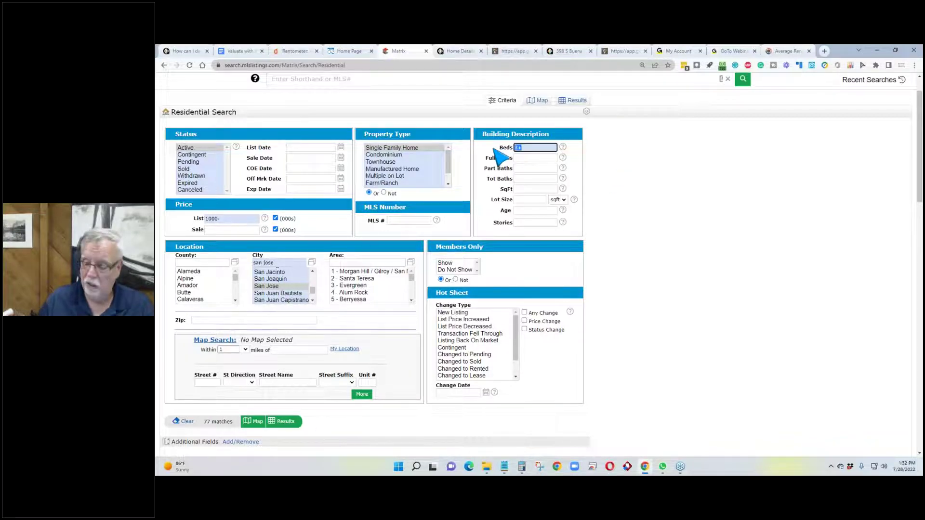
{"action": "type", "text": "4"}
{"action": "left_click", "coordinate": [560, 195]}
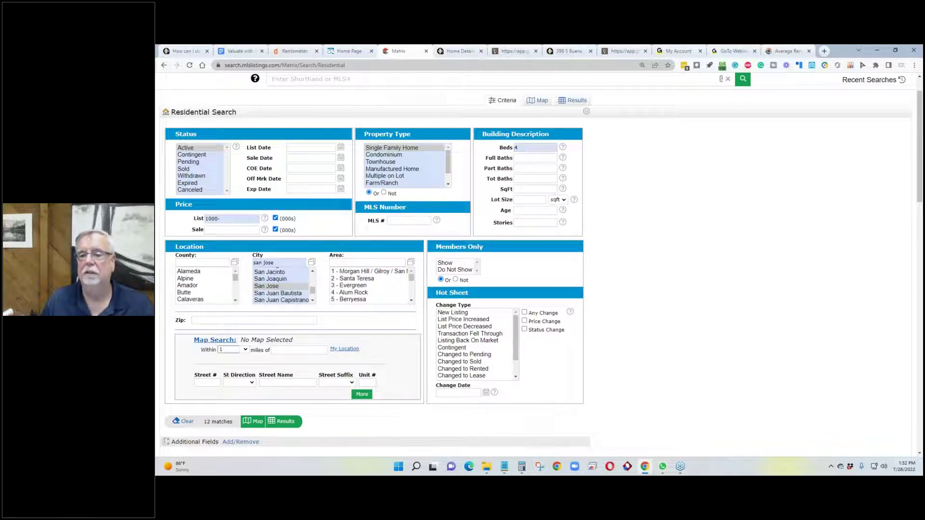
{"action": "left_click", "coordinate": [285, 422]}
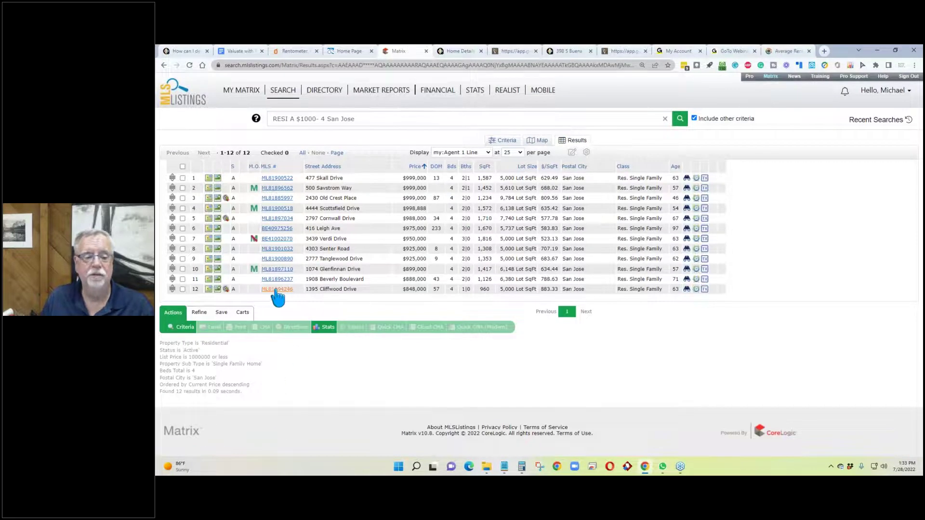
{"action": "left_click", "coordinate": [284, 230]}
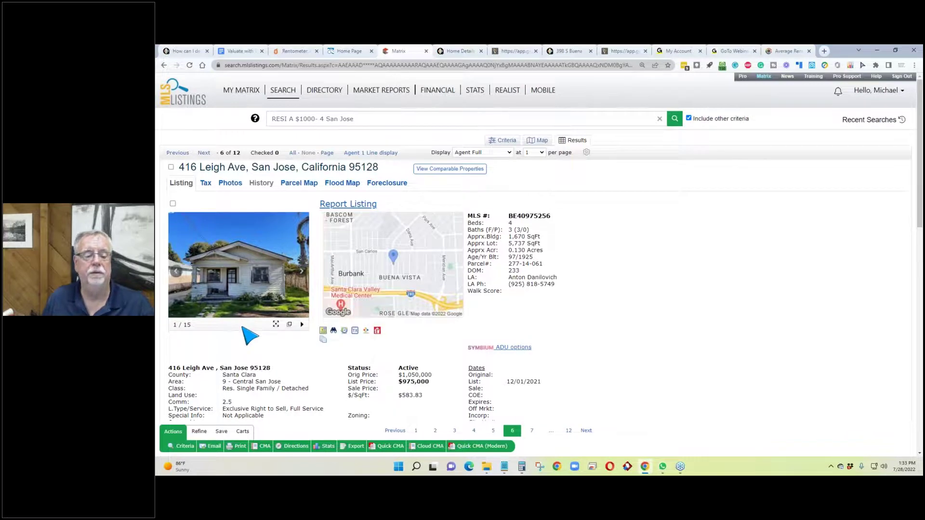
{"action": "scroll", "coordinate": [251, 336], "scroll_direction": "down", "scroll_amount": 3}
{"action": "scroll", "coordinate": [250, 335], "scroll_direction": "down", "scroll_amount": 5}
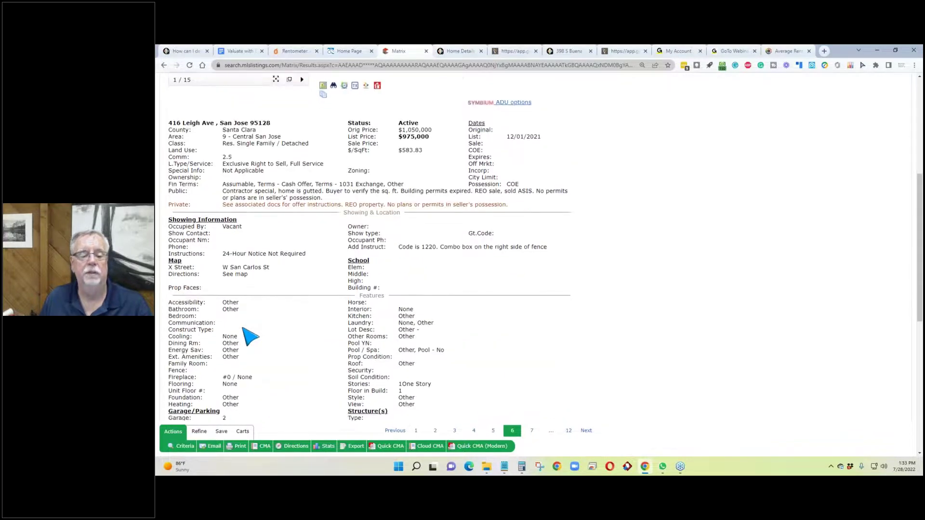
{"action": "scroll", "coordinate": [250, 336], "scroll_direction": "up", "scroll_amount": 3}
{"action": "scroll", "coordinate": [250, 336], "scroll_direction": "up", "scroll_amount": 4}
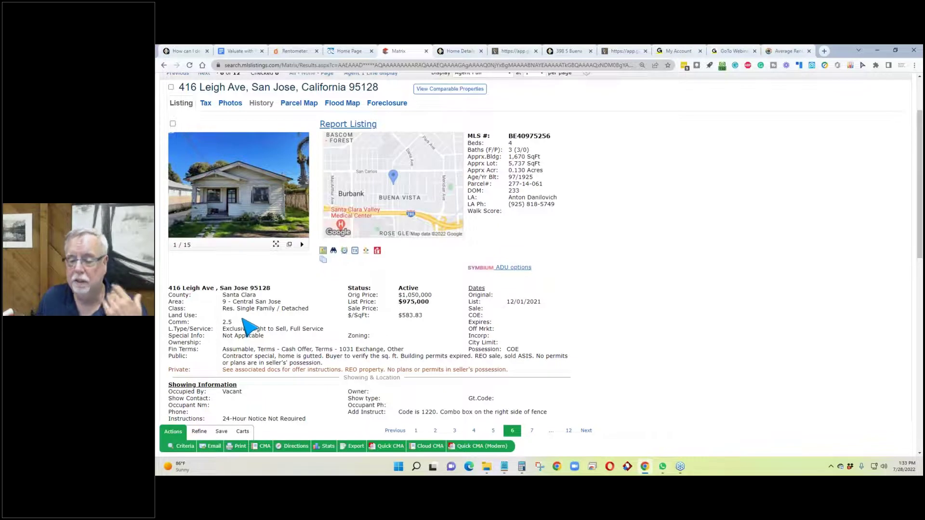
{"action": "scroll", "coordinate": [250, 329], "scroll_direction": "up", "scroll_amount": 2}
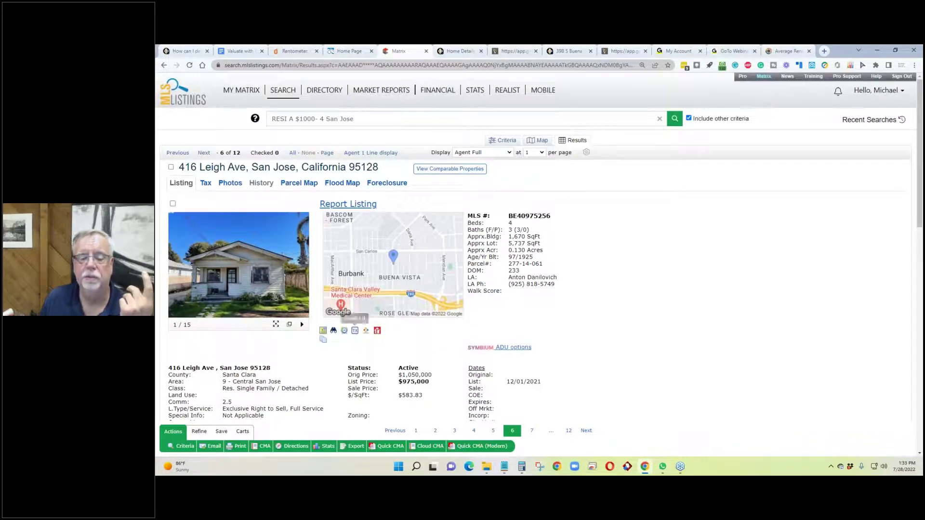
{"action": "left_click", "coordinate": [366, 332]}
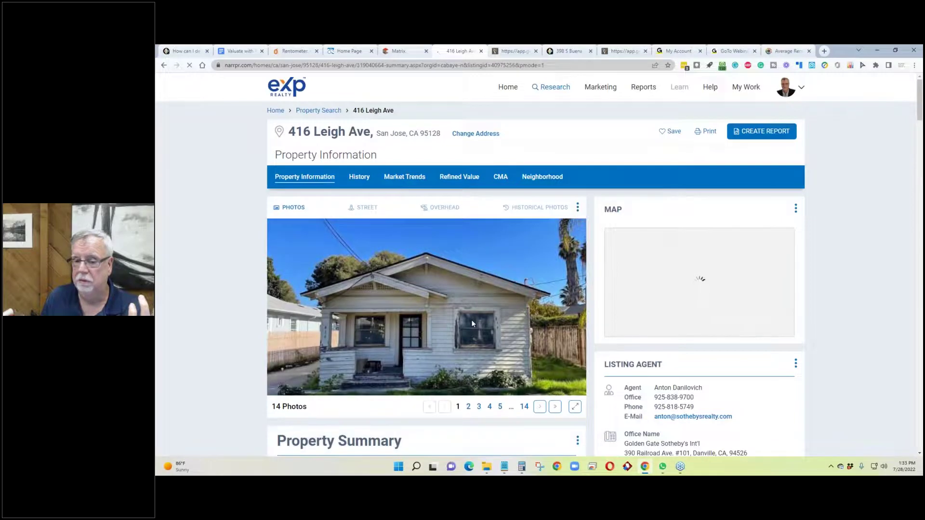
{"action": "scroll", "coordinate": [702, 284], "scroll_direction": "down", "scroll_amount": 6}
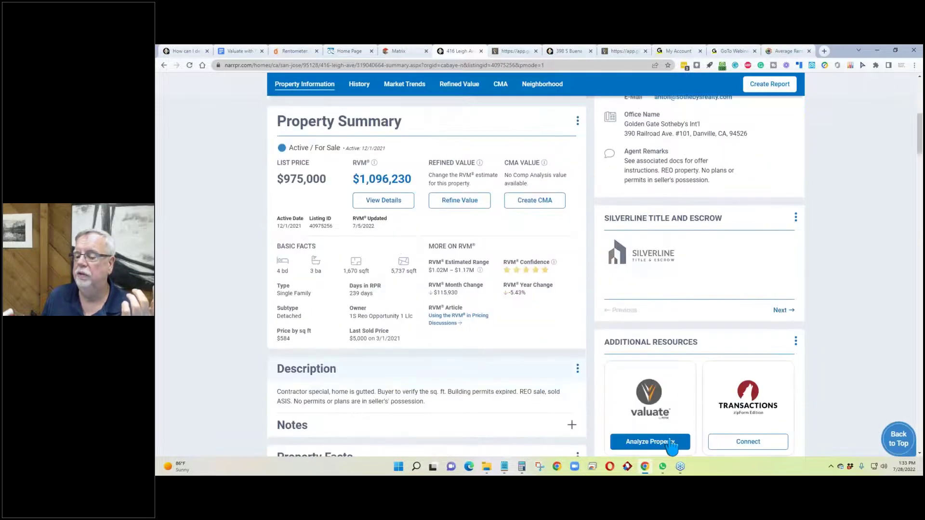
{"action": "left_click", "coordinate": [668, 440]}
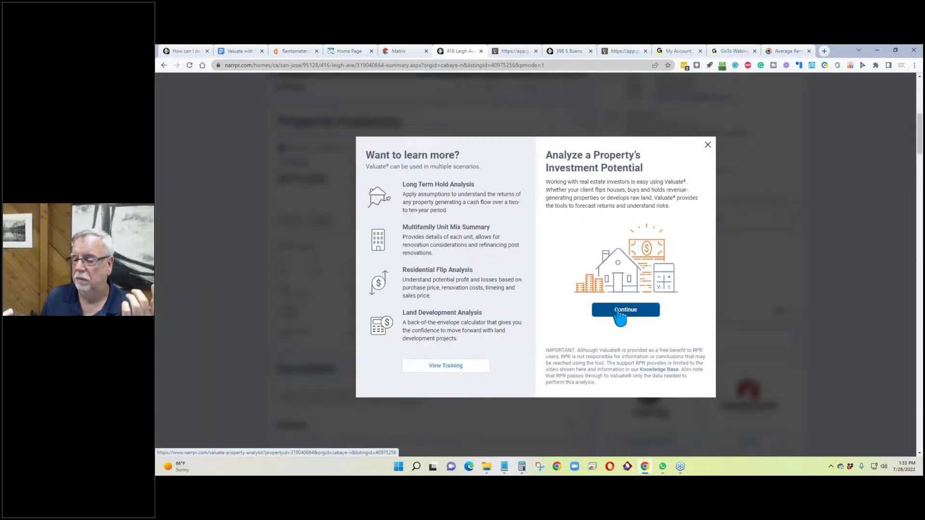
{"action": "left_click", "coordinate": [626, 310]}
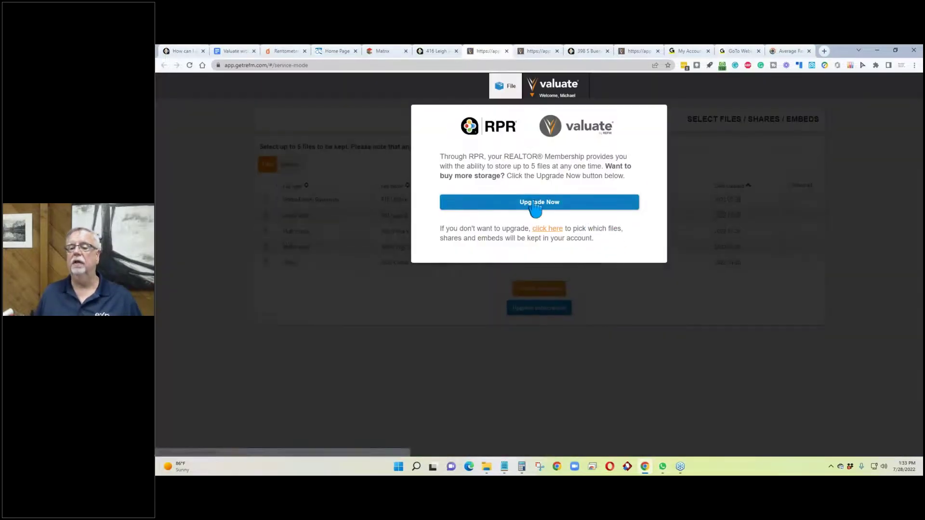
{"action": "left_click", "coordinate": [534, 204]}
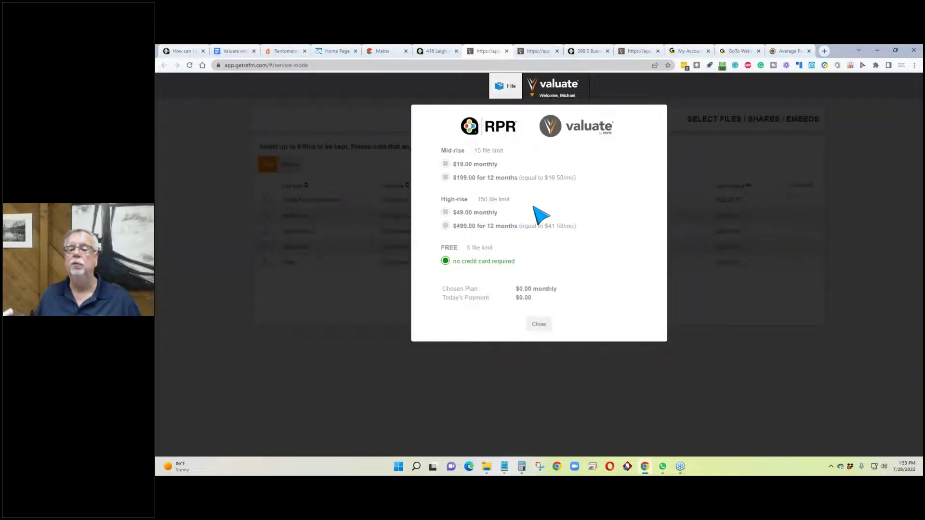
{"action": "left_click", "coordinate": [538, 326]}
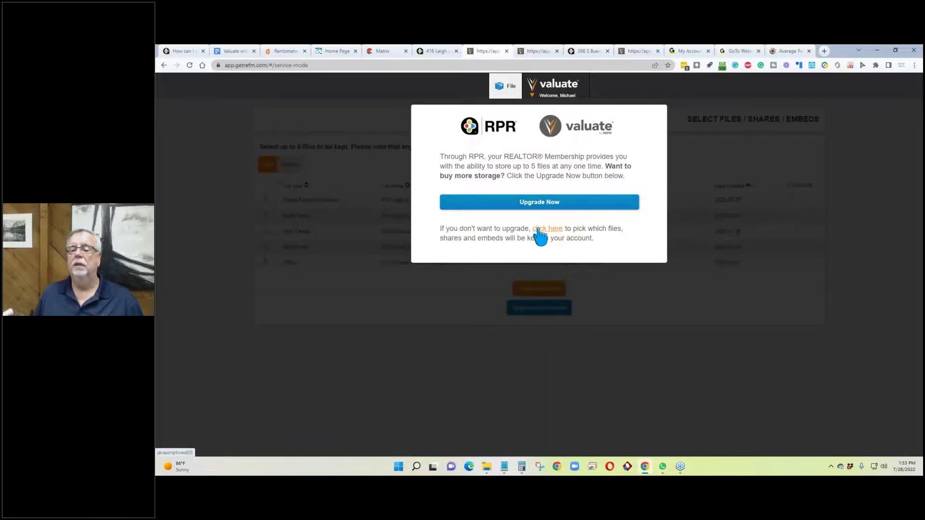
{"action": "left_click", "coordinate": [539, 230]}
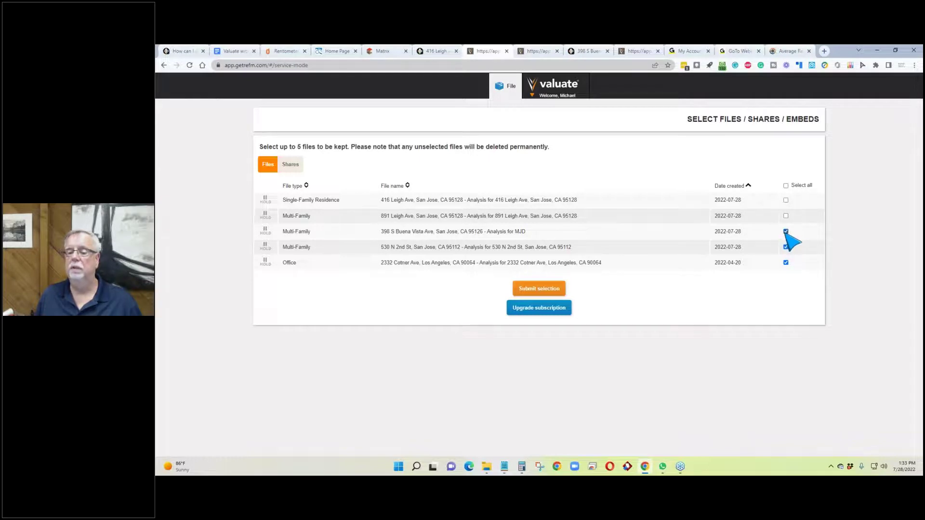
{"action": "left_click", "coordinate": [539, 288]}
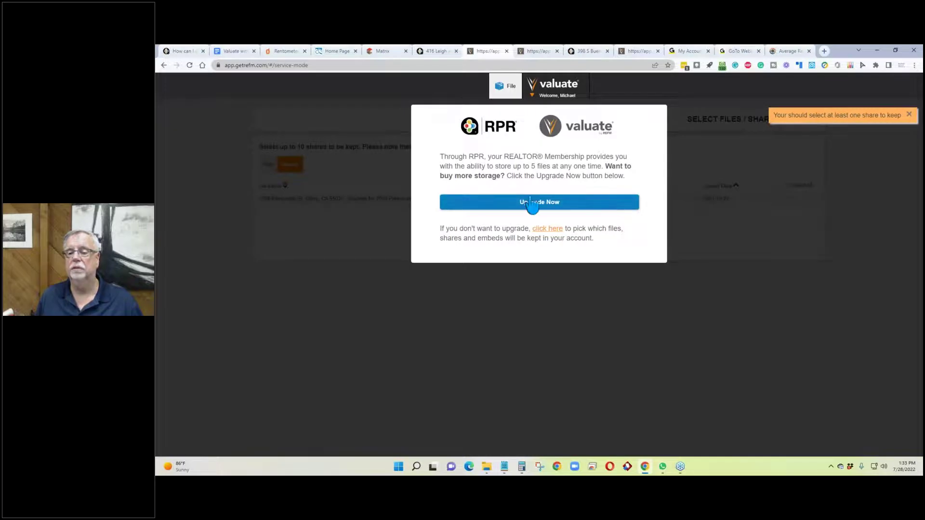
{"action": "left_click", "coordinate": [547, 229]}
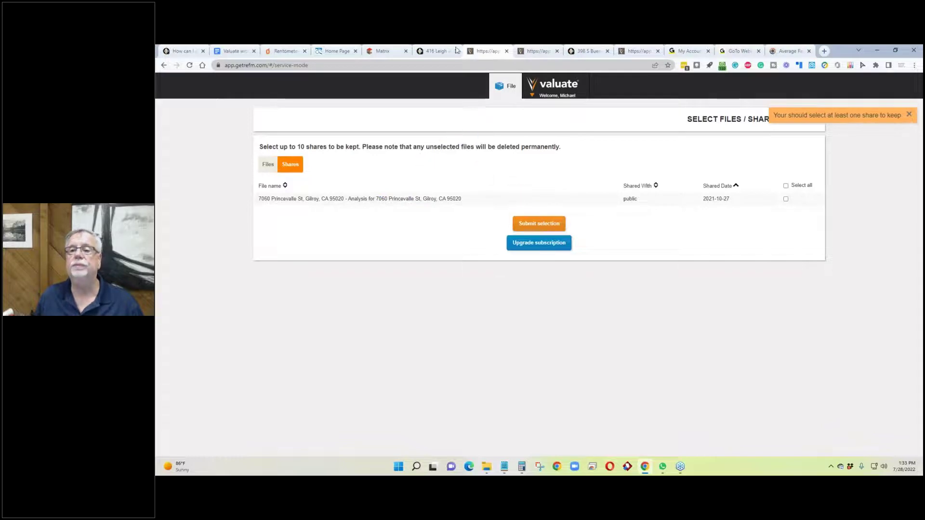
{"action": "left_click", "coordinate": [440, 51]}
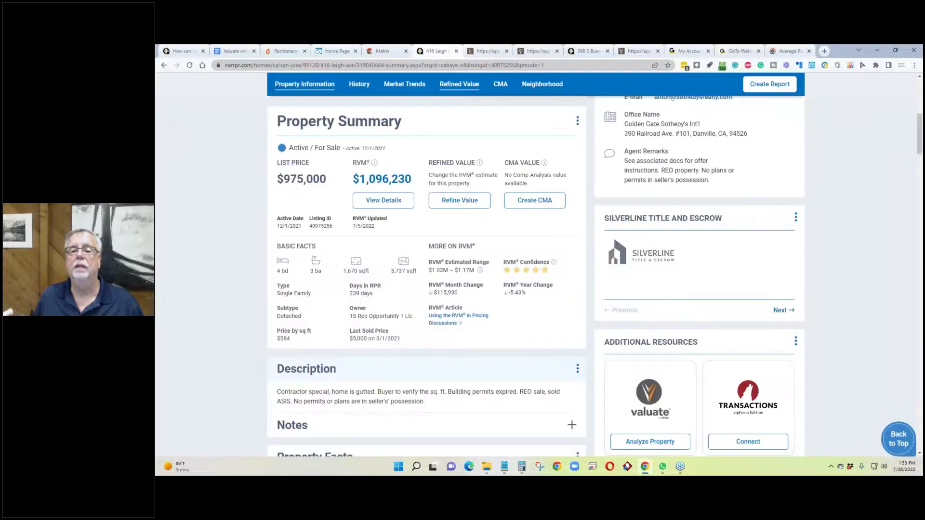
{"action": "left_click", "coordinate": [644, 440]}
{"action": "left_click", "coordinate": [625, 310]}
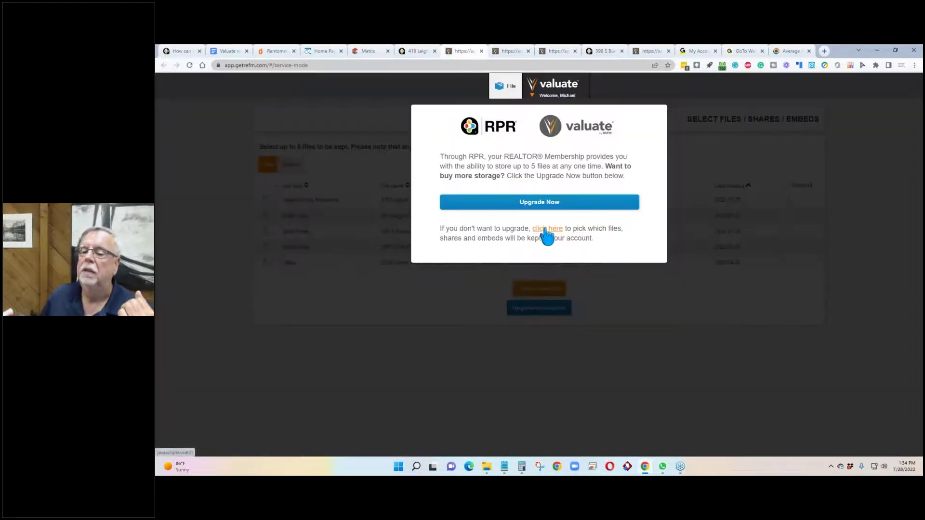
{"action": "left_click", "coordinate": [547, 230]}
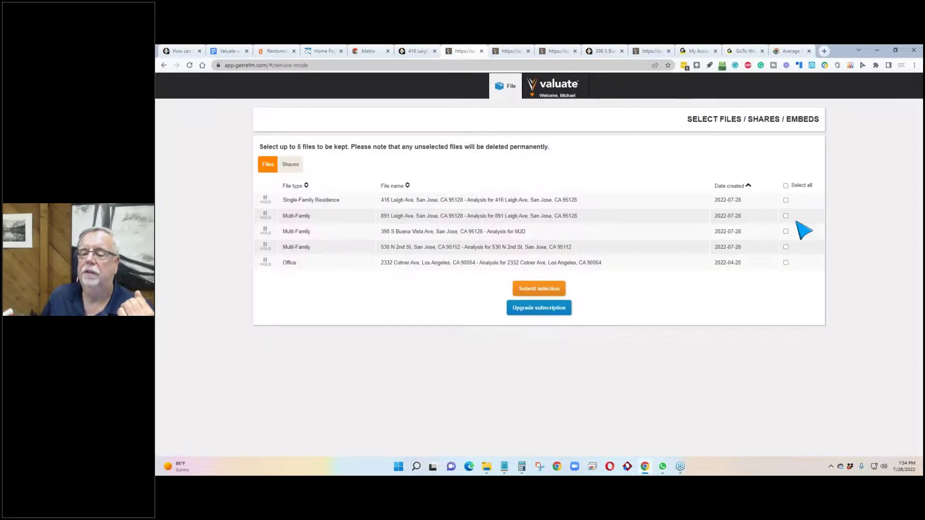
{"action": "left_click", "coordinate": [786, 262]}
{"action": "left_click", "coordinate": [786, 247]}
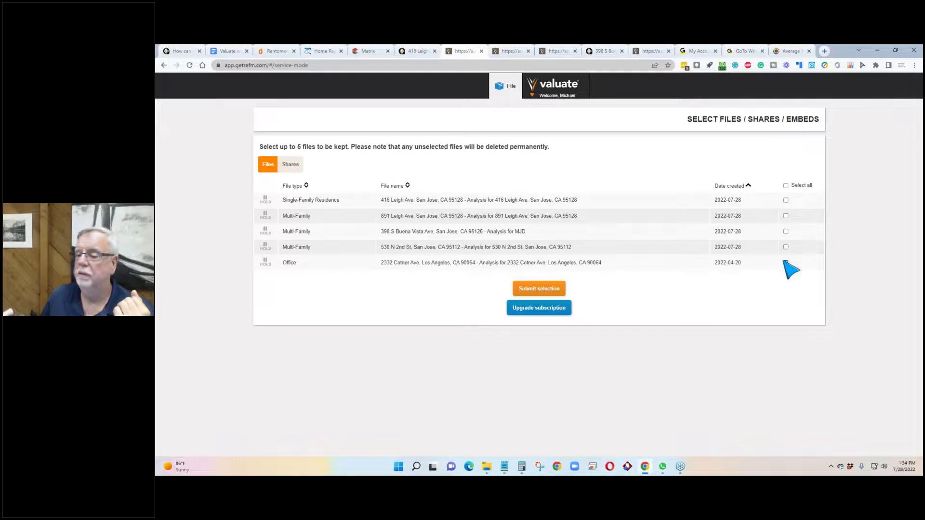
{"action": "left_click", "coordinate": [786, 216]}
{"action": "left_click", "coordinate": [525, 289]}
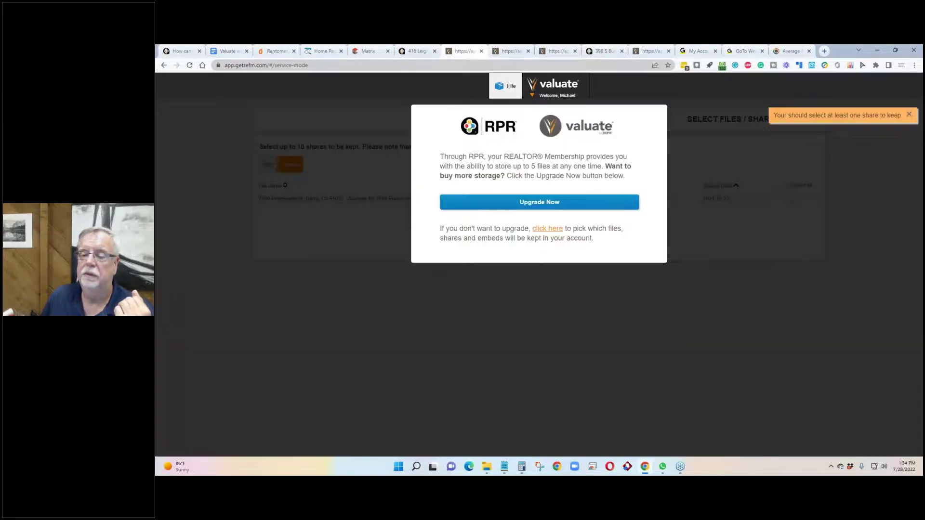
{"action": "left_click", "coordinate": [546, 229]}
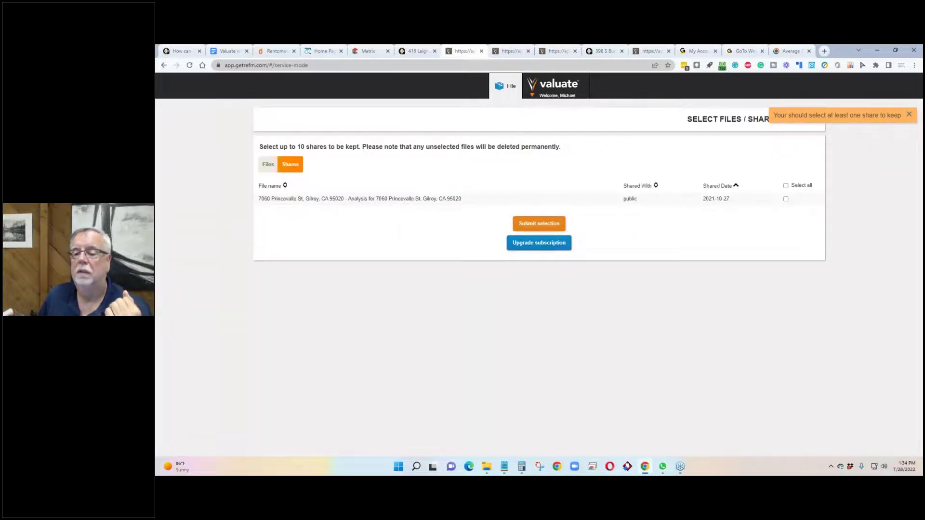
Step: Review the storage upgrade plans, then close four leftover browser tabs
{"action": "left_click", "coordinate": [531, 245]}
{"action": "left_click", "coordinate": [547, 205]}
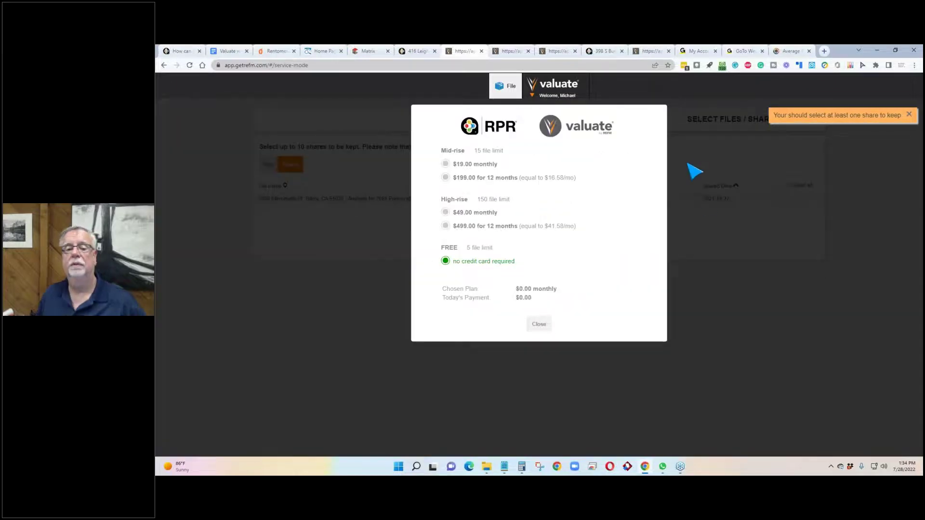
{"action": "left_click", "coordinate": [541, 325]}
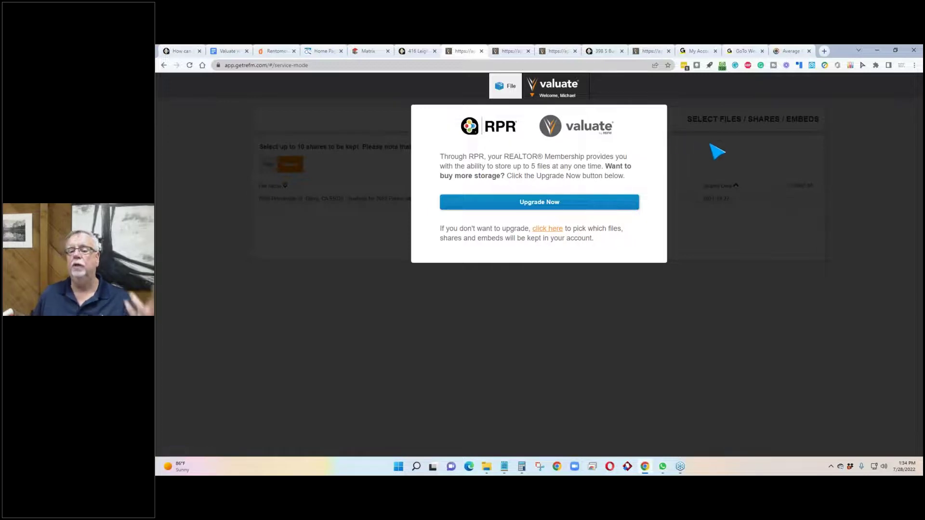
{"action": "left_click", "coordinate": [527, 51]}
{"action": "left_click", "coordinate": [529, 52]}
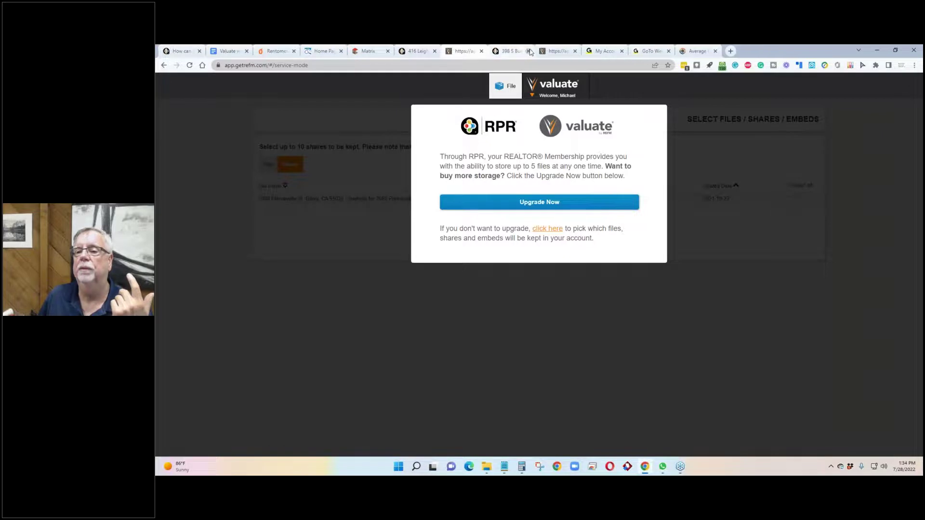
{"action": "left_click", "coordinate": [574, 51]}
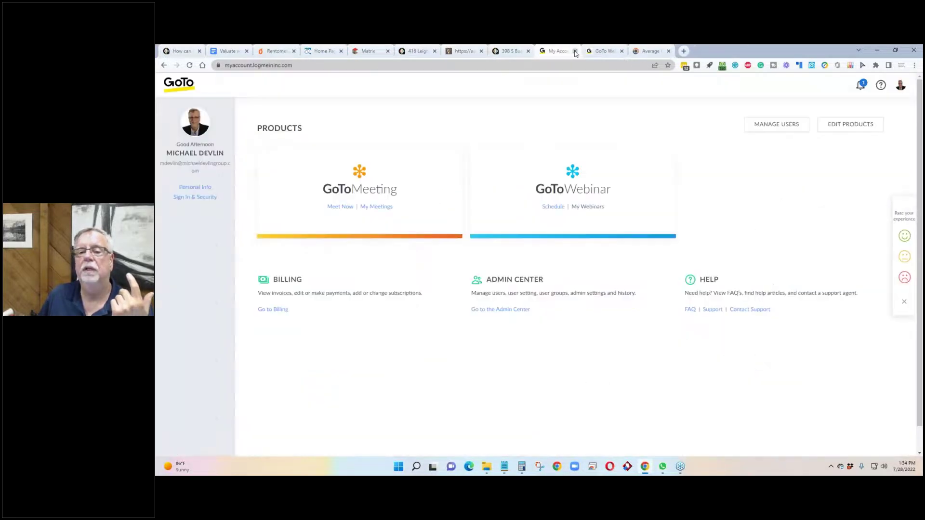
{"action": "left_click", "coordinate": [472, 55]}
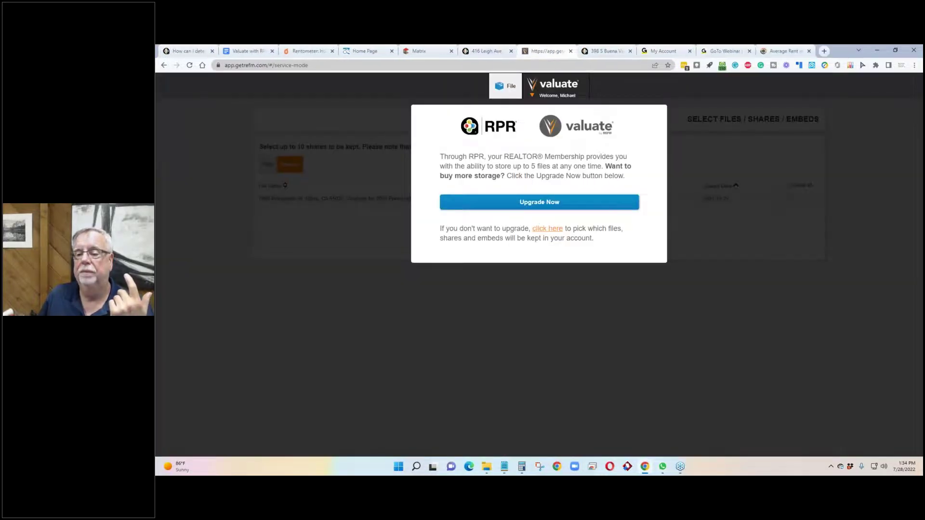
{"action": "left_click", "coordinate": [544, 229]}
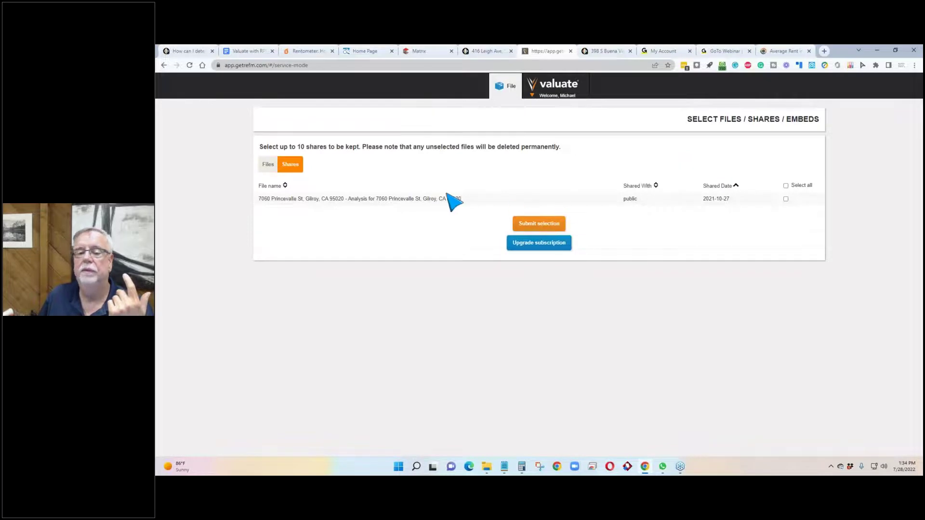
{"action": "left_click", "coordinate": [269, 165]}
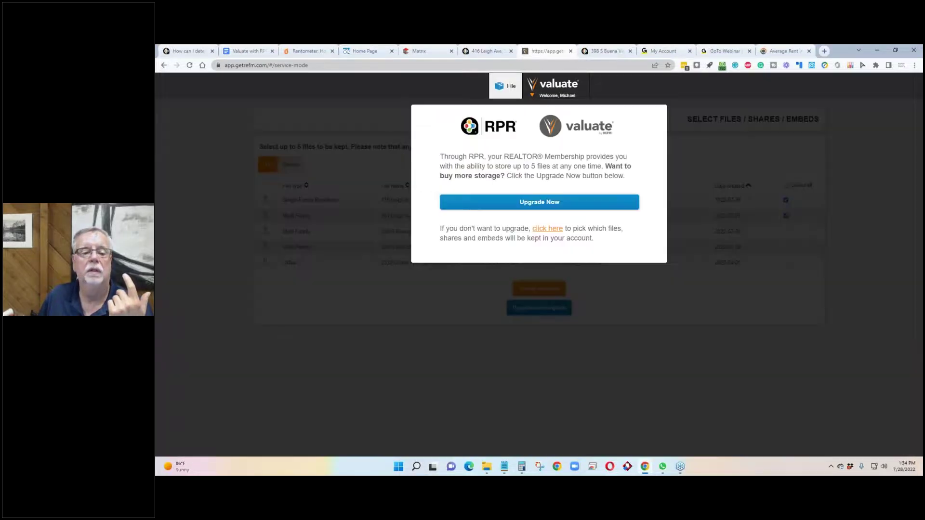
{"action": "left_click", "coordinate": [551, 230]}
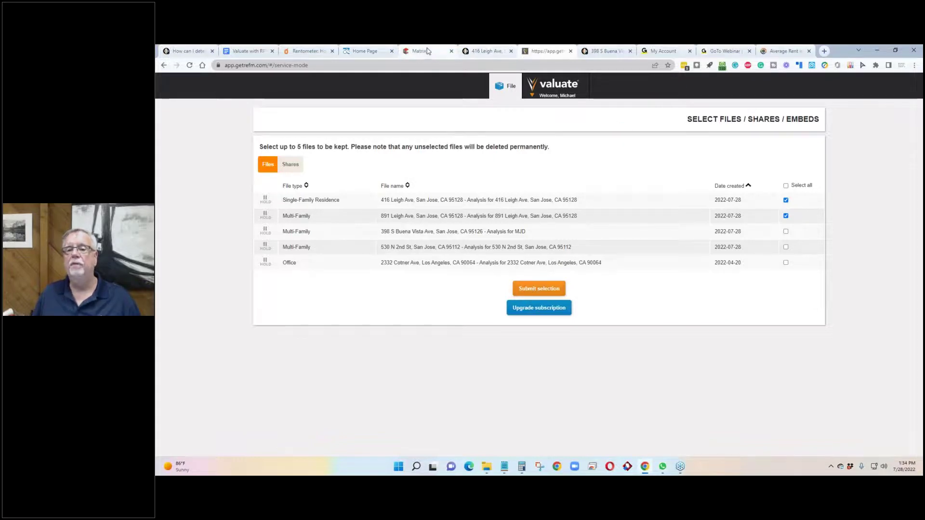
{"action": "left_click", "coordinate": [483, 52]}
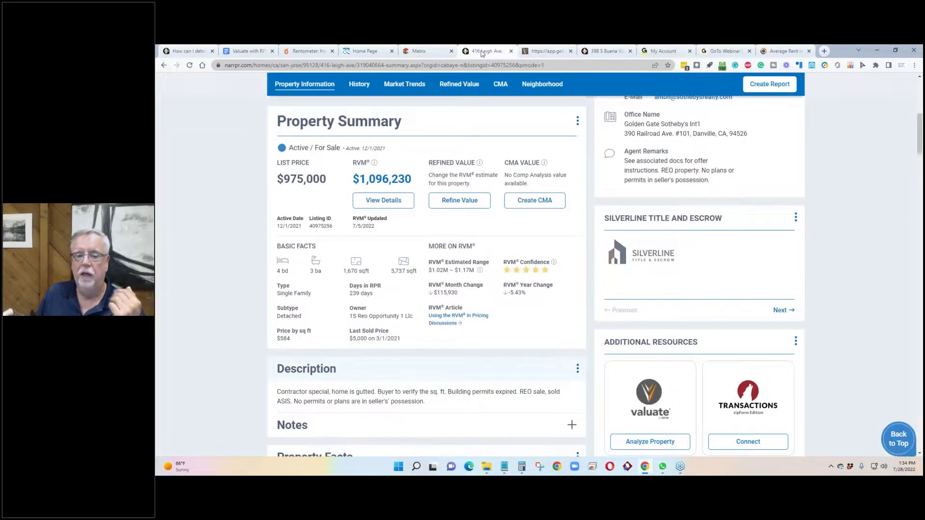
{"action": "left_click", "coordinate": [536, 200]}
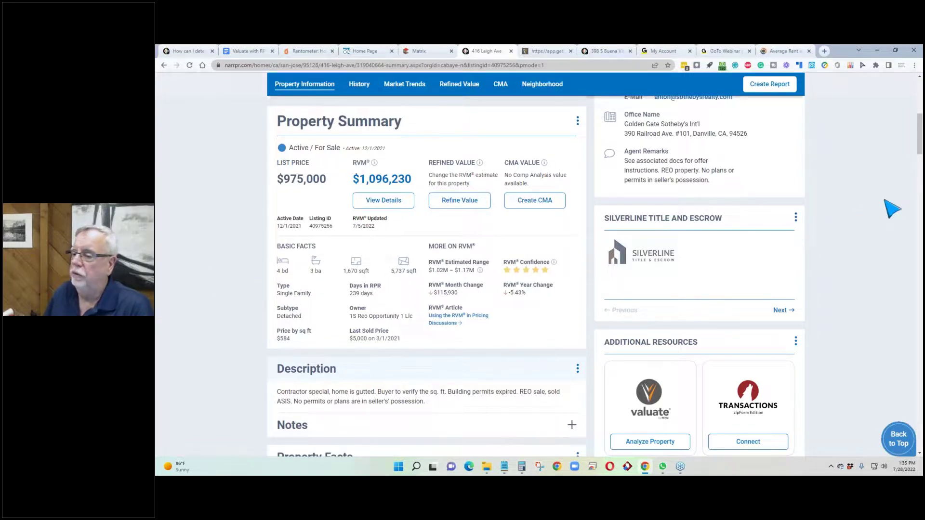
{"action": "scroll", "coordinate": [908, 109], "scroll_direction": "down", "scroll_amount": 2}
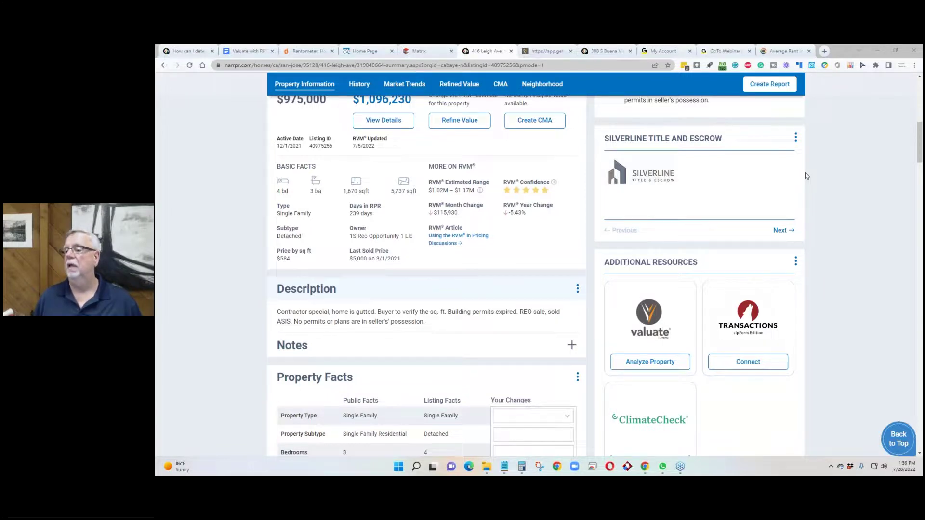
{"action": "left_click", "coordinate": [808, 177]}
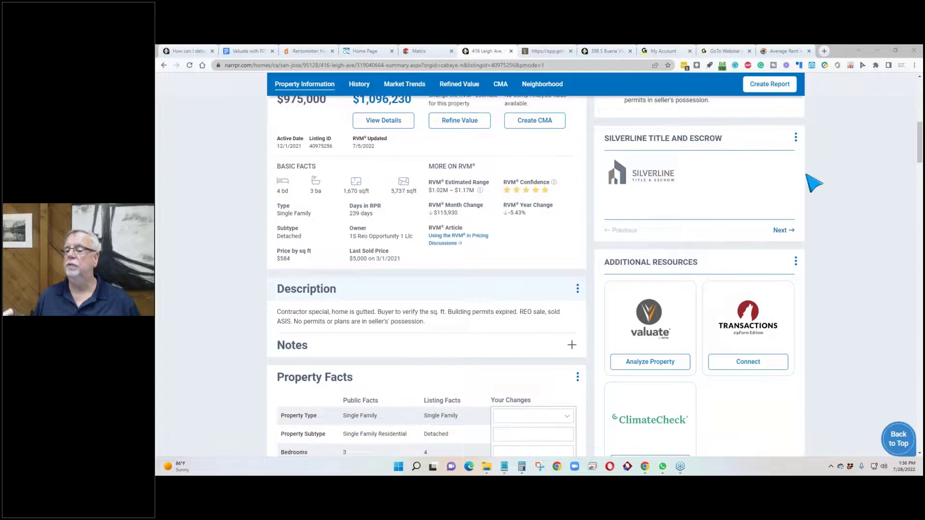